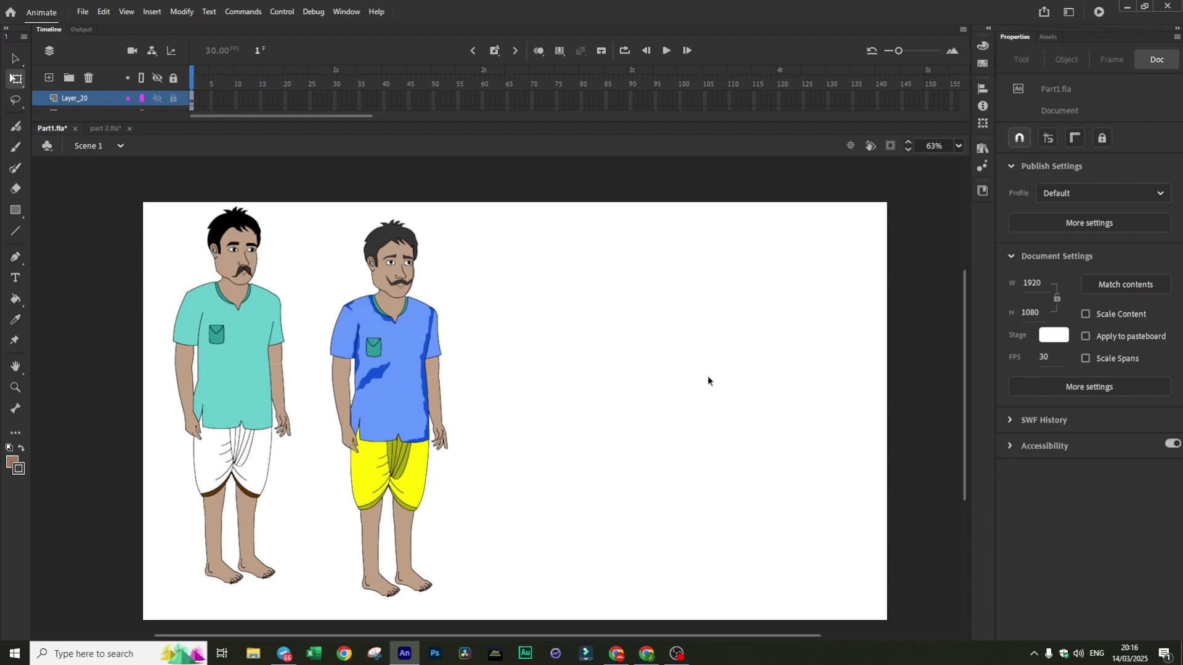
Select the two finished characters on the stage in turn to examine their parts, and clear the selection
left_click_drag(173, 212, 297, 593)
left_click(445, 294)
left_click_drag(329, 209, 469, 558)
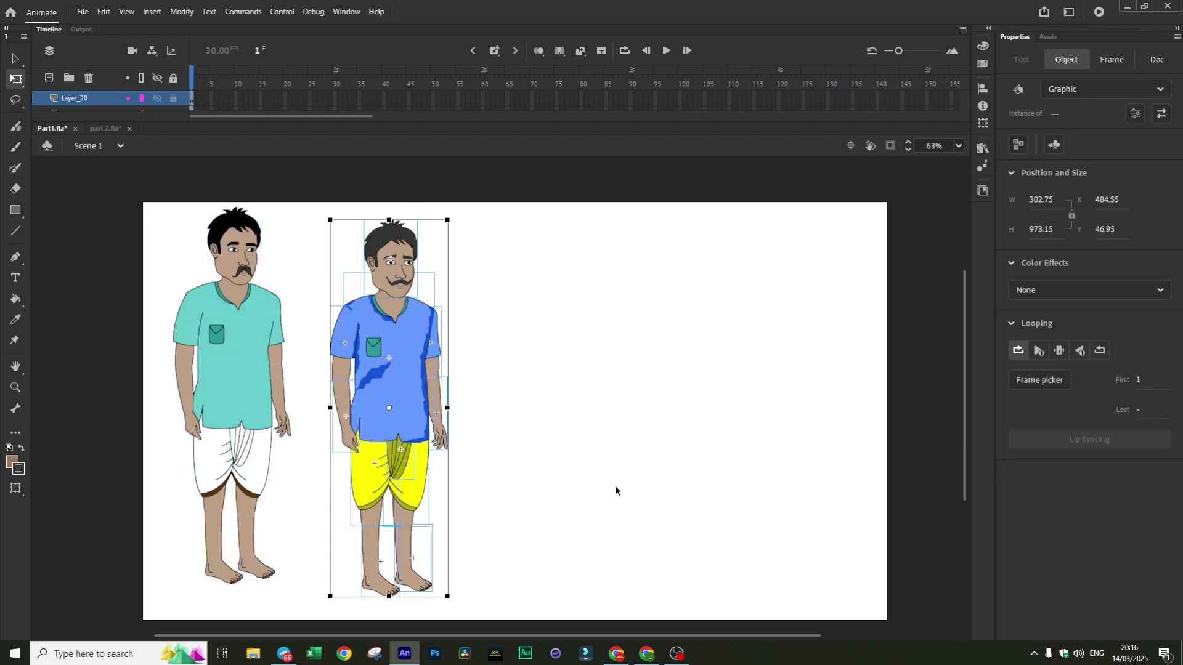
left_click(622, 474)
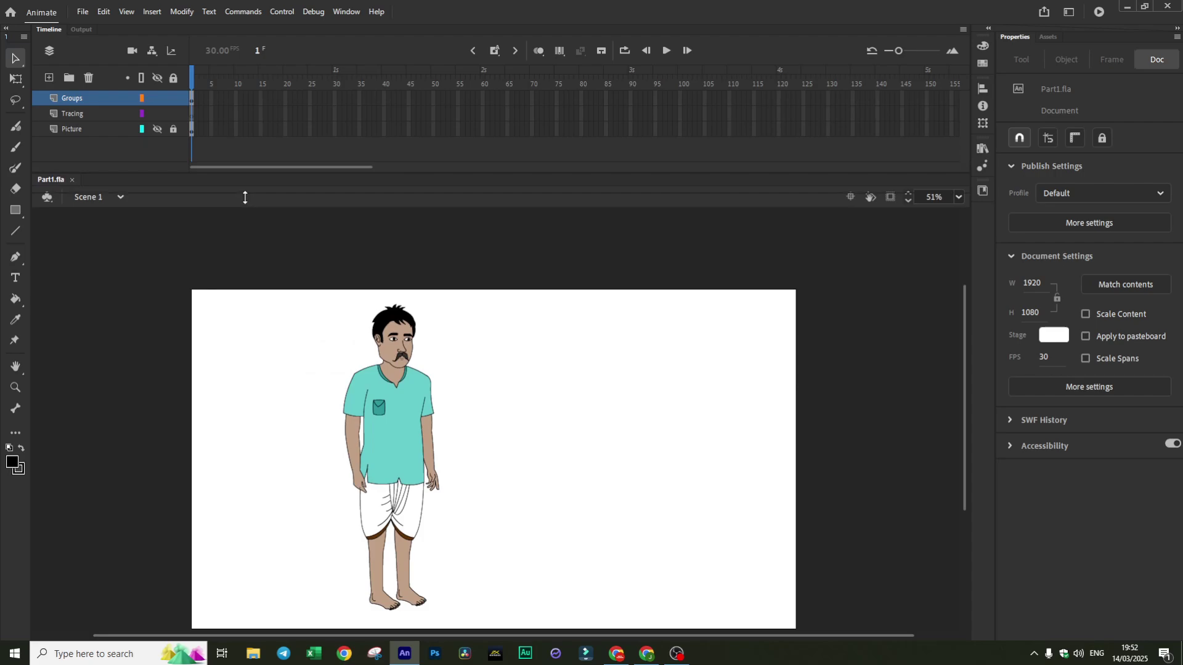
Delete the Picture and Tracing layers, keeping only the Groups layer
left_click_drag(245, 197, 245, 229)
left_click(77, 128)
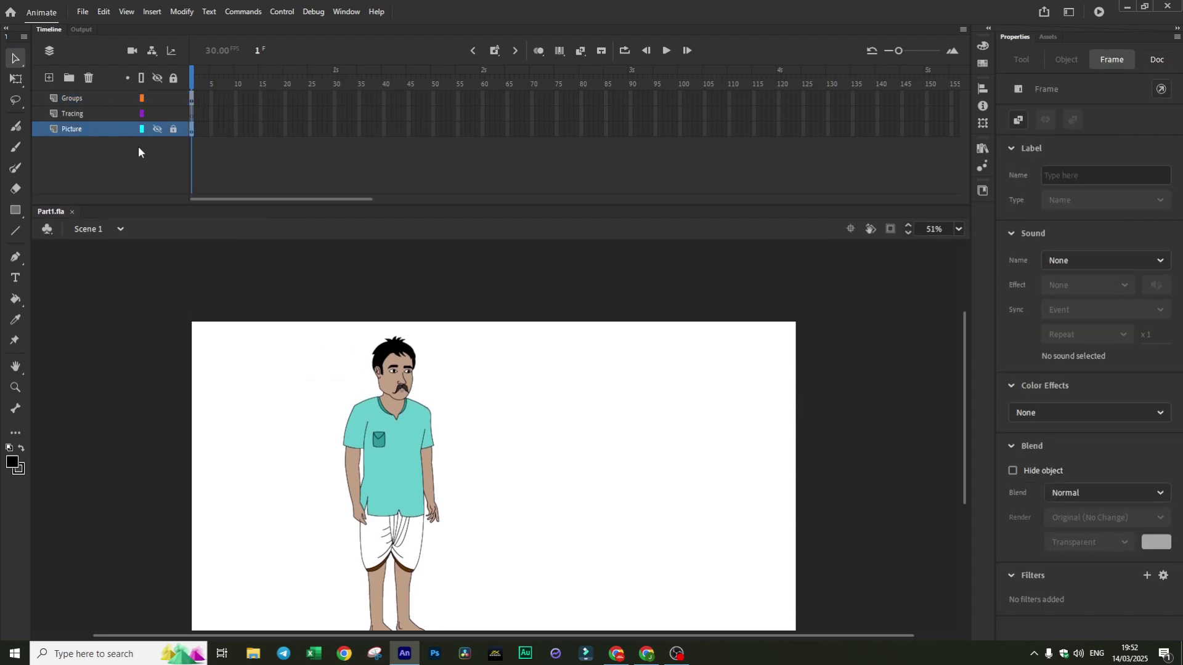
left_click(157, 130)
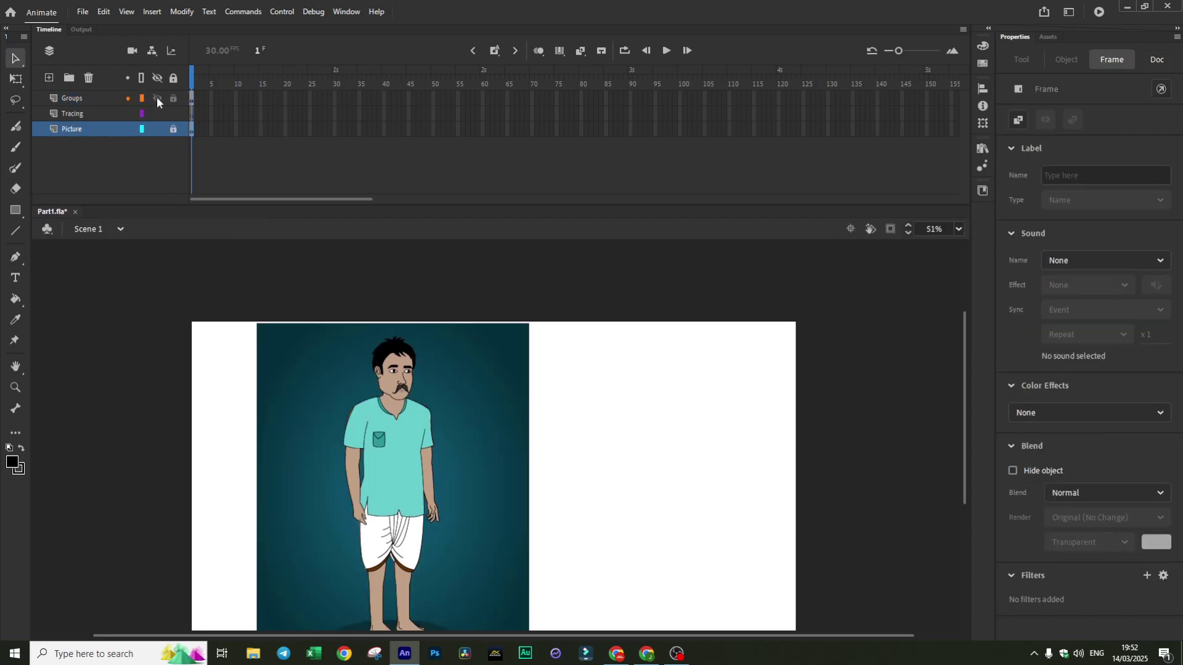
left_click(156, 97)
left_click(157, 98)
left_click(89, 77)
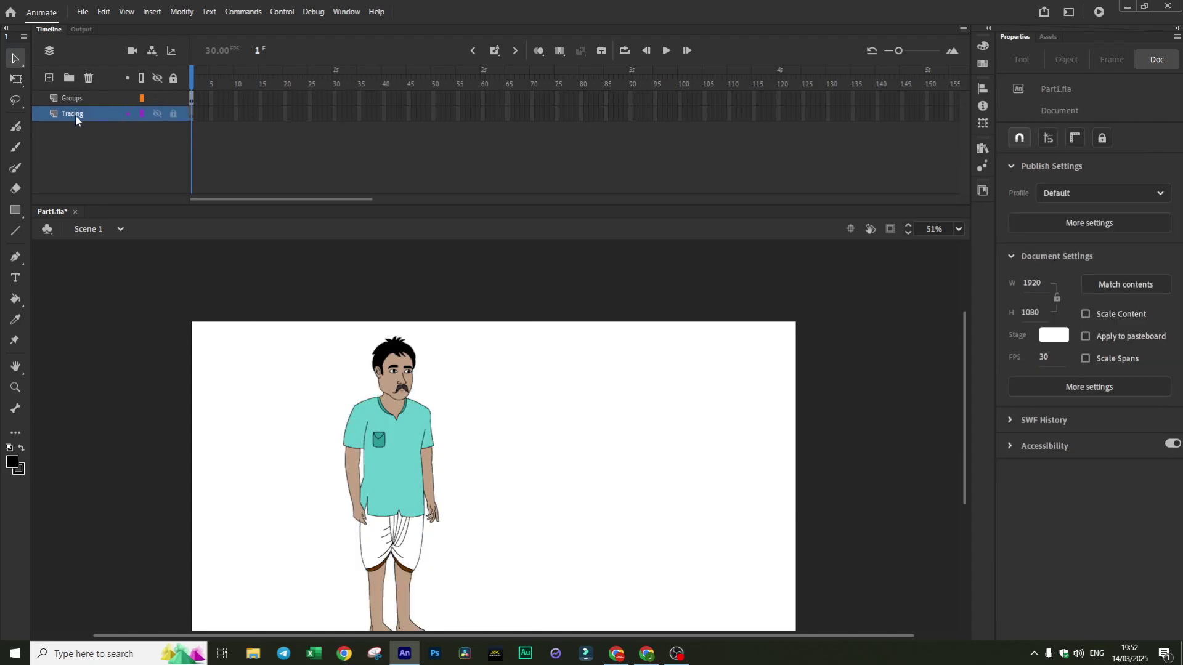
left_click(89, 78)
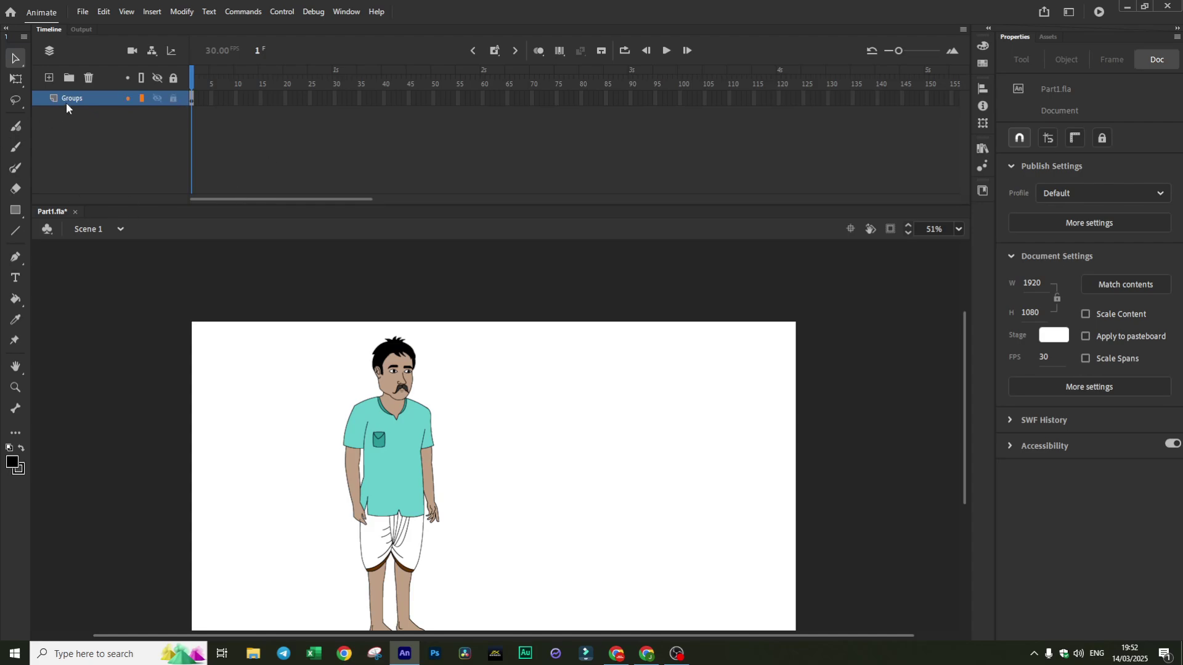
Select the whole character on the stage to examine its separate grouped parts
left_click_drag(283, 333, 526, 601)
scroll(554, 530, "down", 5)
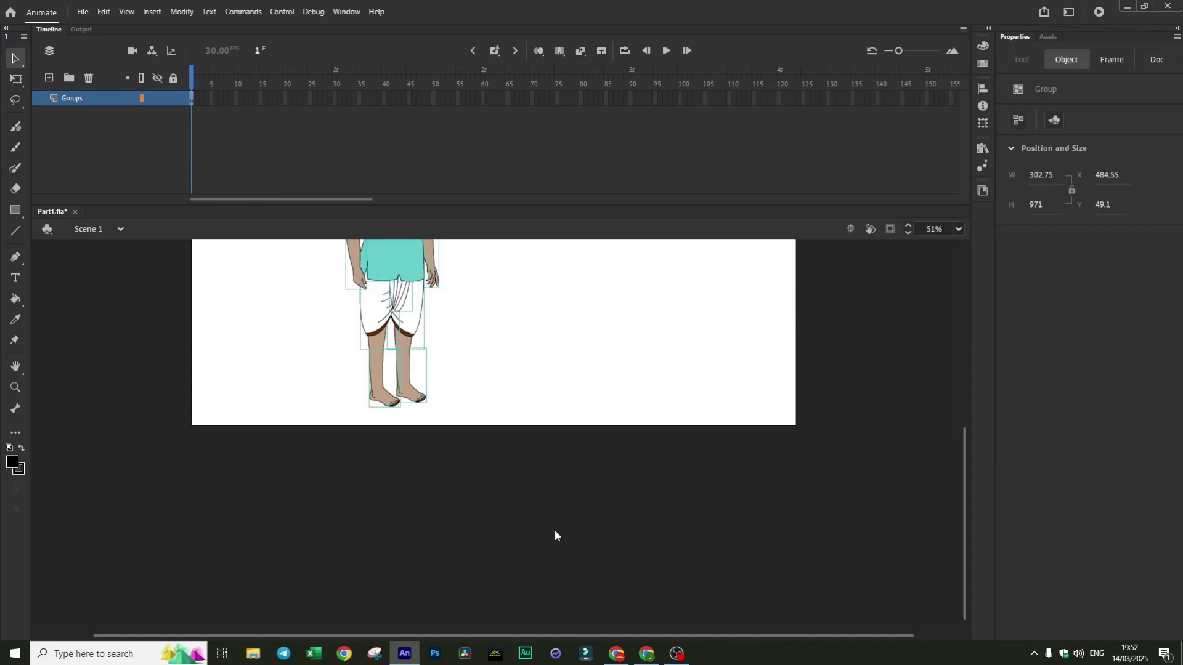
left_click(531, 376)
scroll(518, 424, "up", 5)
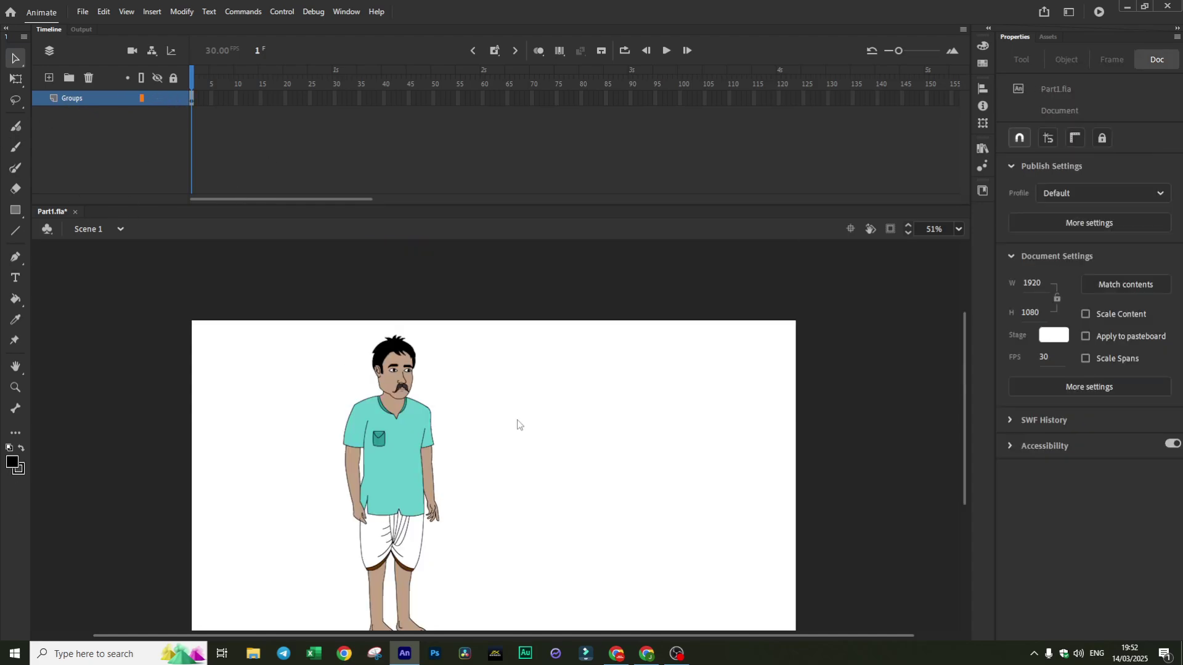
left_click(495, 200)
left_click_drag(496, 205, 494, 134)
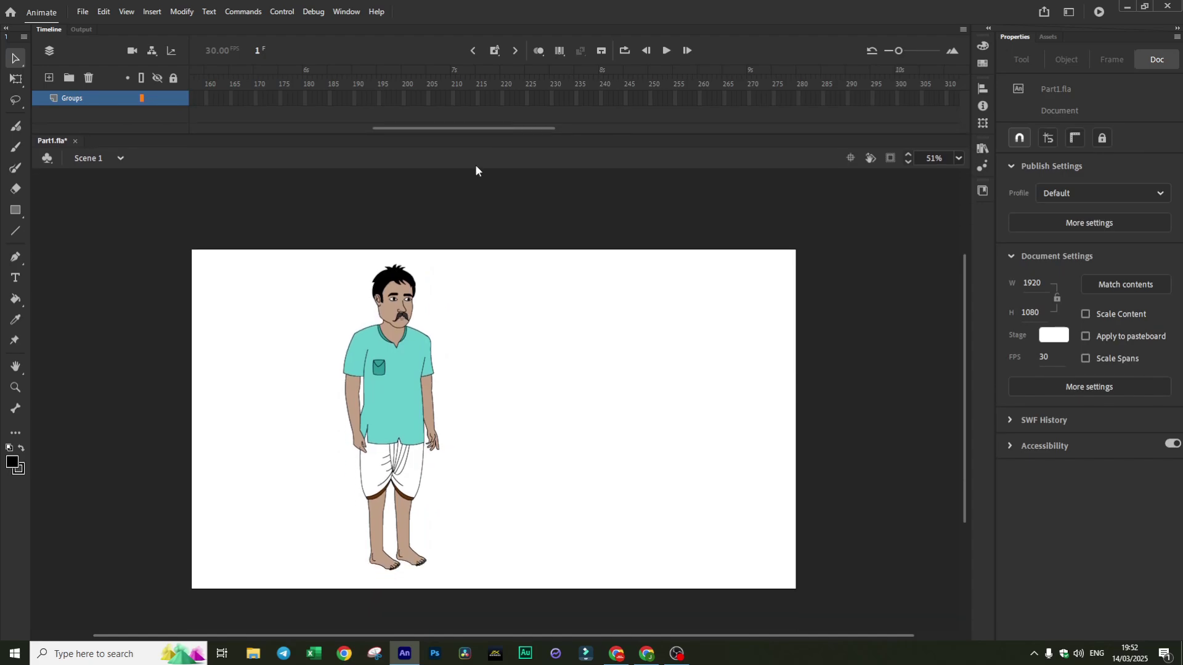
left_click_drag(270, 257, 547, 585)
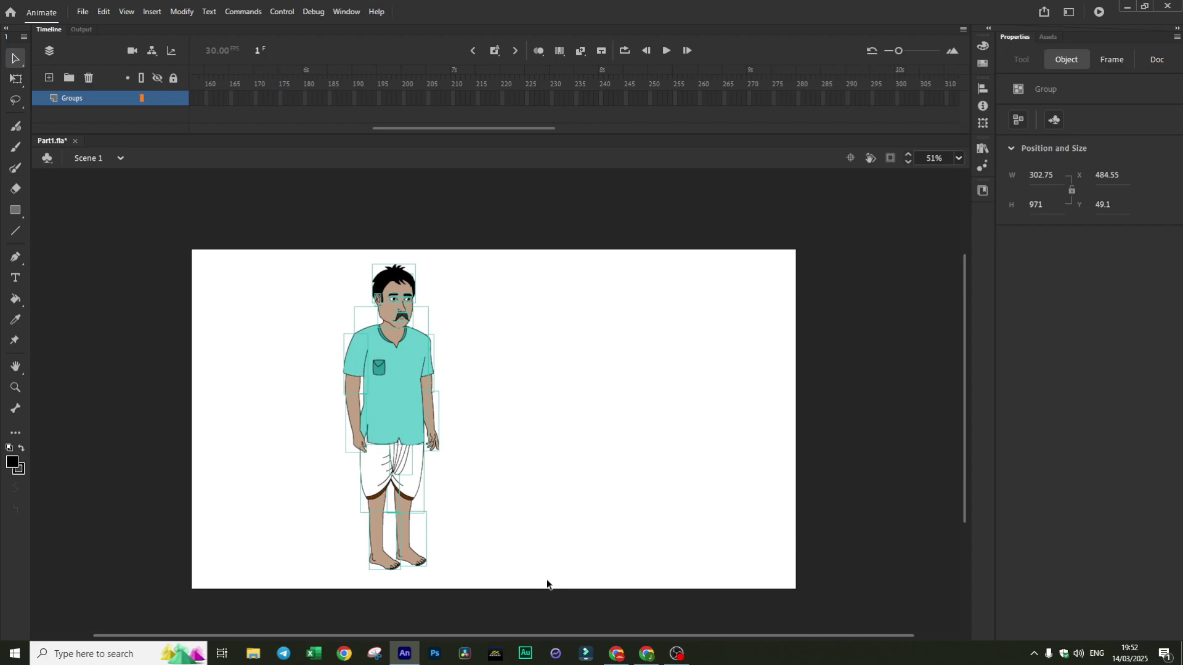
left_click(277, 323)
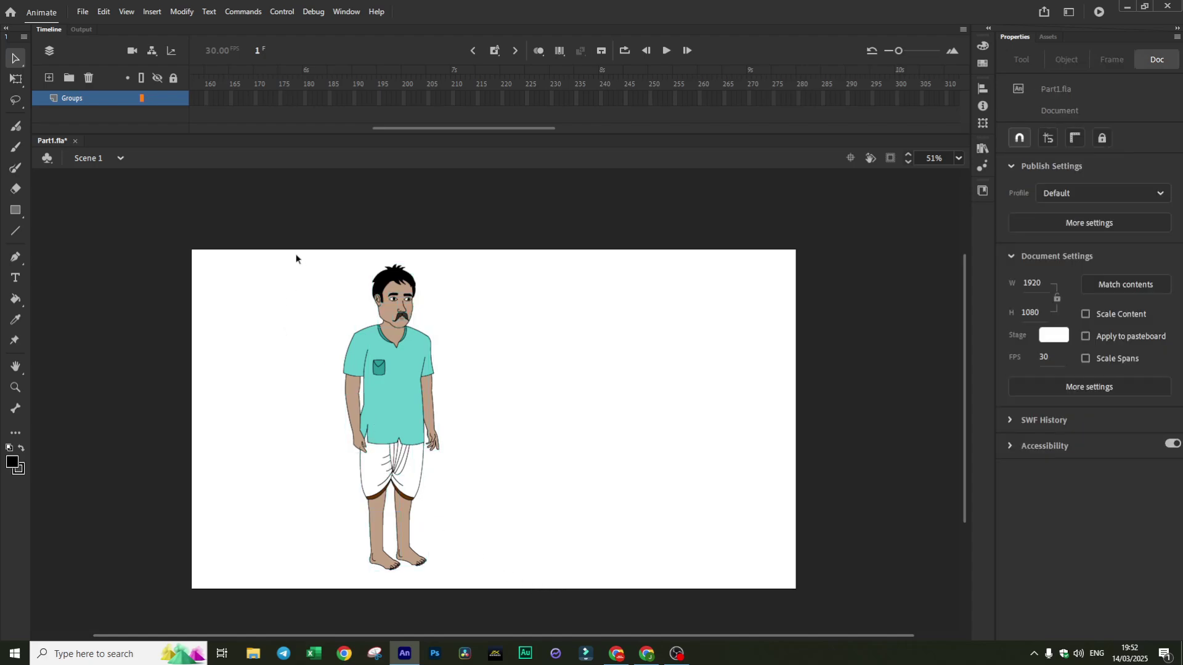
Distribute all of the character's selected groups to separate layers and clear the selection
left_click_drag(296, 255, 557, 571)
right_click(391, 353)
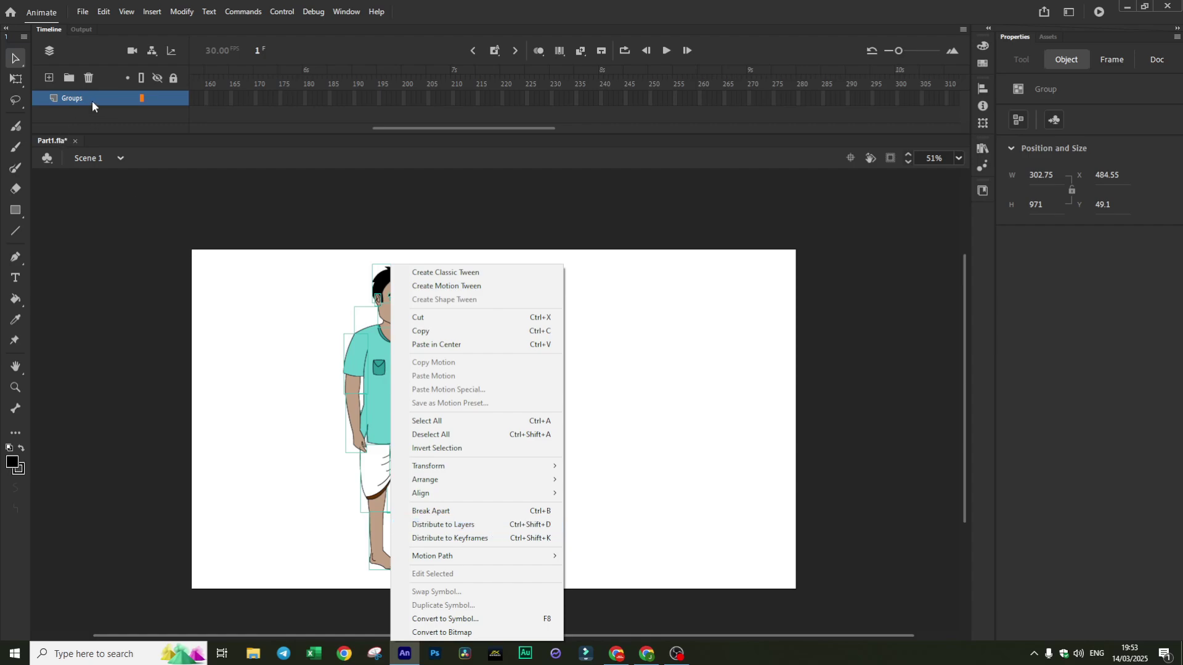
left_click(459, 525)
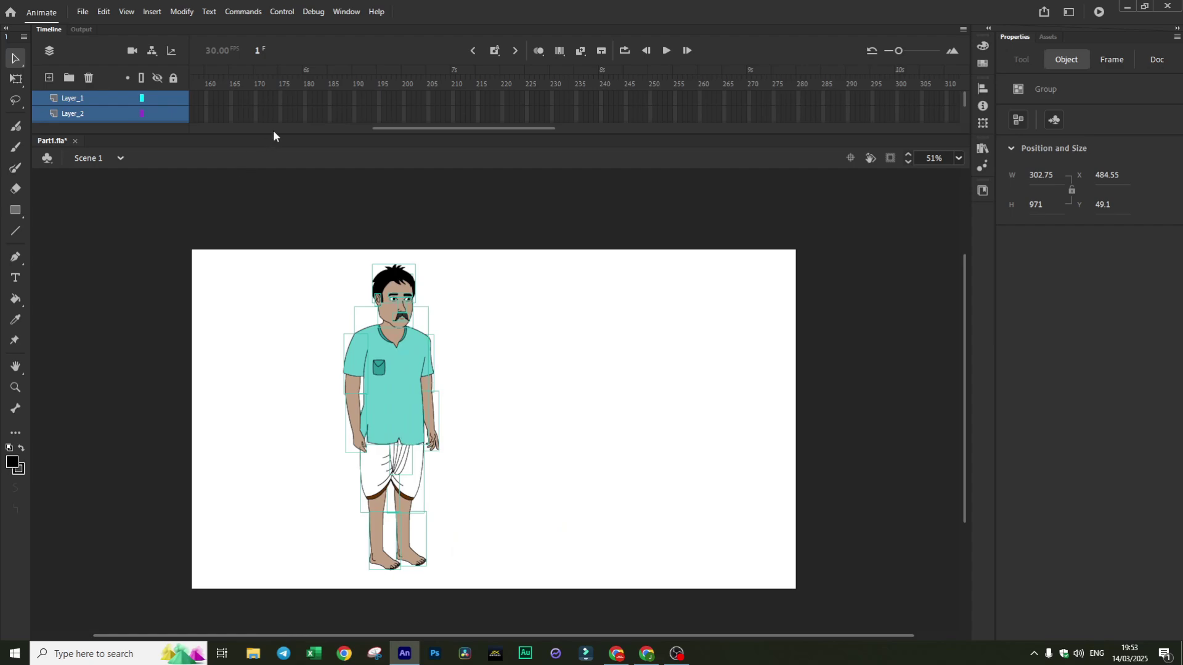
left_click_drag(275, 134, 247, 176)
left_click(304, 496)
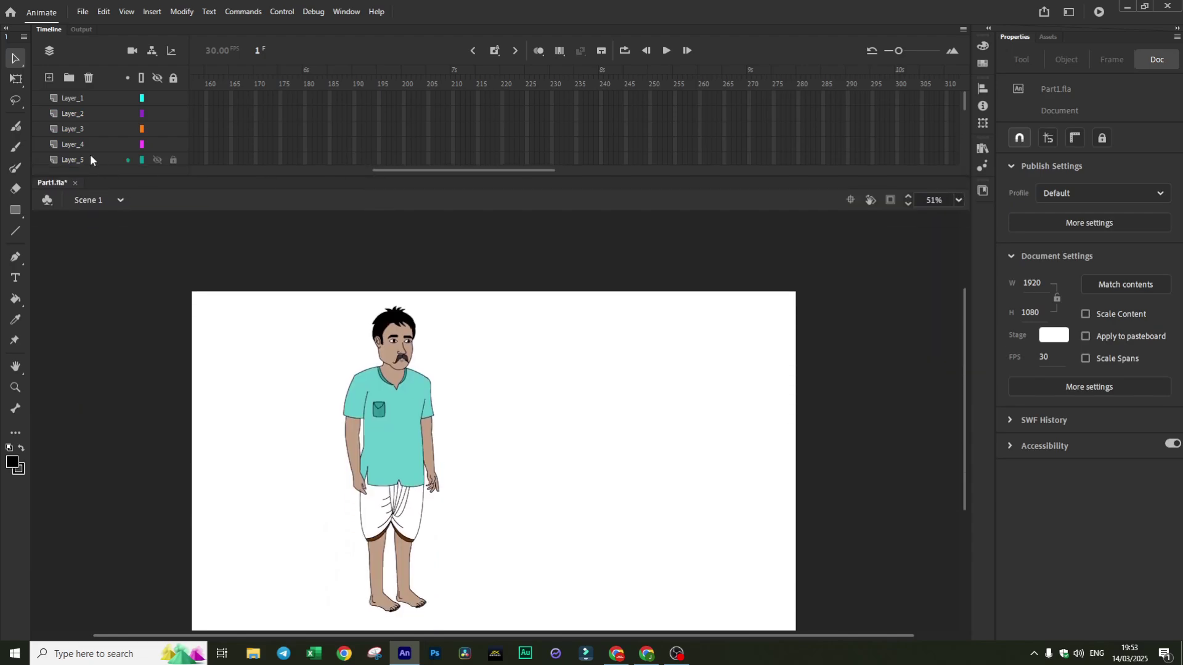
Toggle the visibility of the new layers and look through the layer list to see which body part each holds
left_click(157, 100)
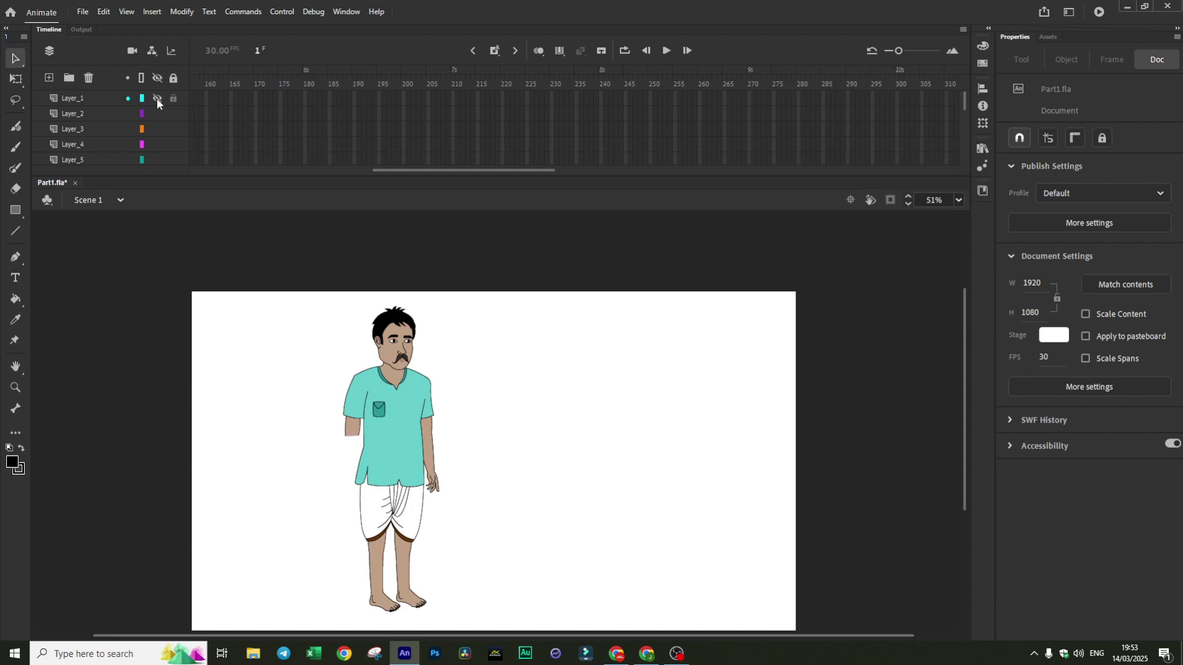
left_click(156, 97)
left_click_drag(157, 98, 154, 197)
scroll(160, 139, "down", 2)
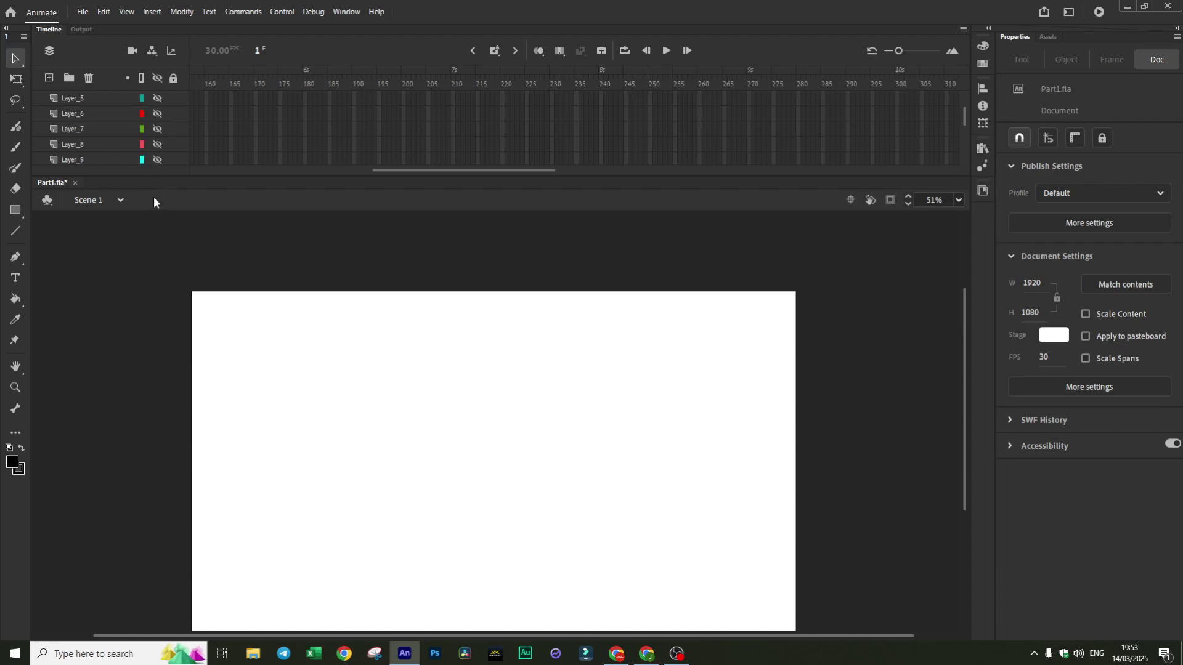
left_click(157, 77)
scroll(101, 136, "up", 3)
scroll(86, 139, "up", 1)
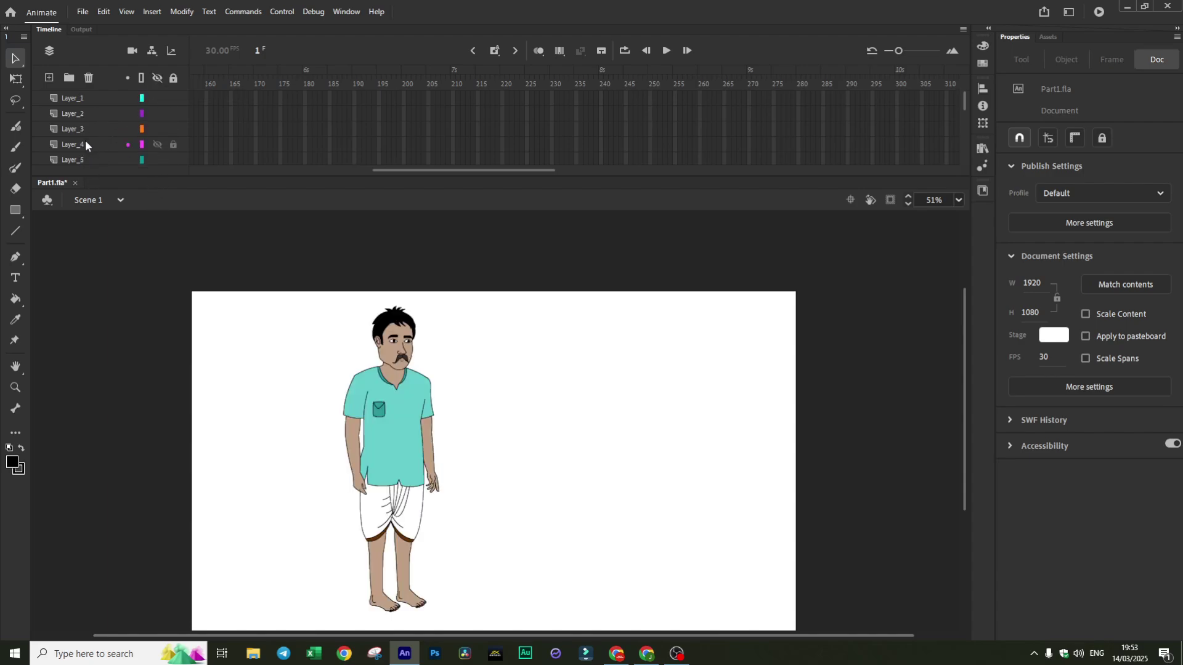
scroll(198, 245, "up", 3)
scroll(180, 266, "down", 2)
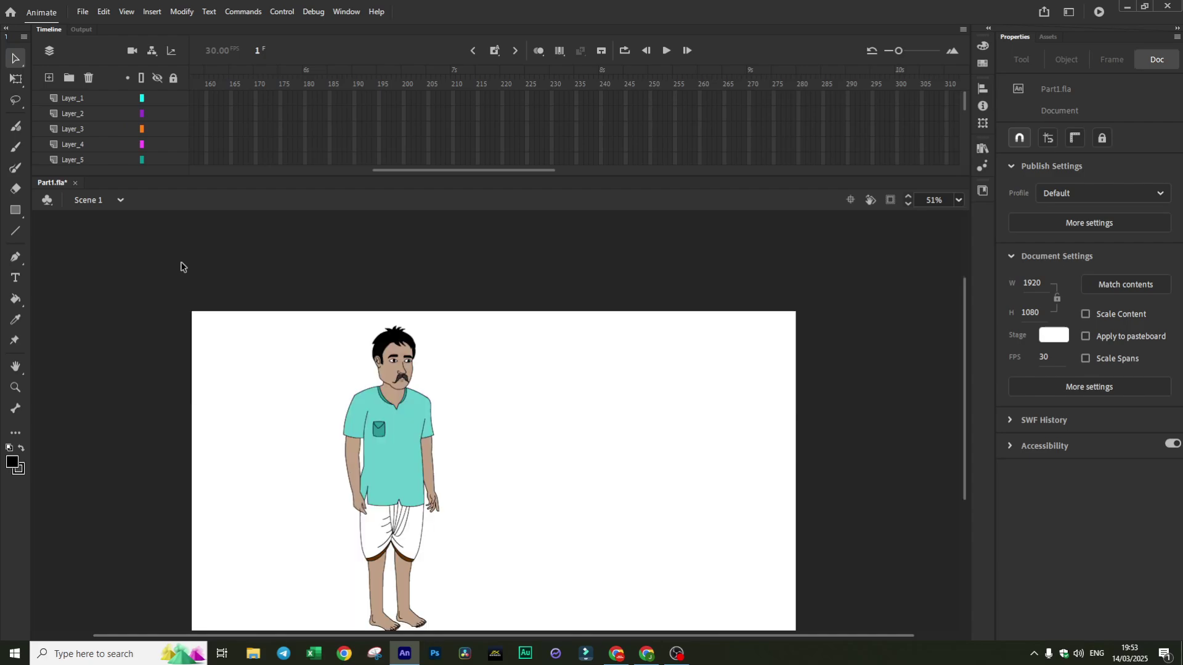
scroll(265, 279, "down", 2)
scroll(257, 273, "up", 2)
Rename Layer_1, which holds the lower part of the right arm, as r_hand_2
left_click_drag(335, 176, 298, 117)
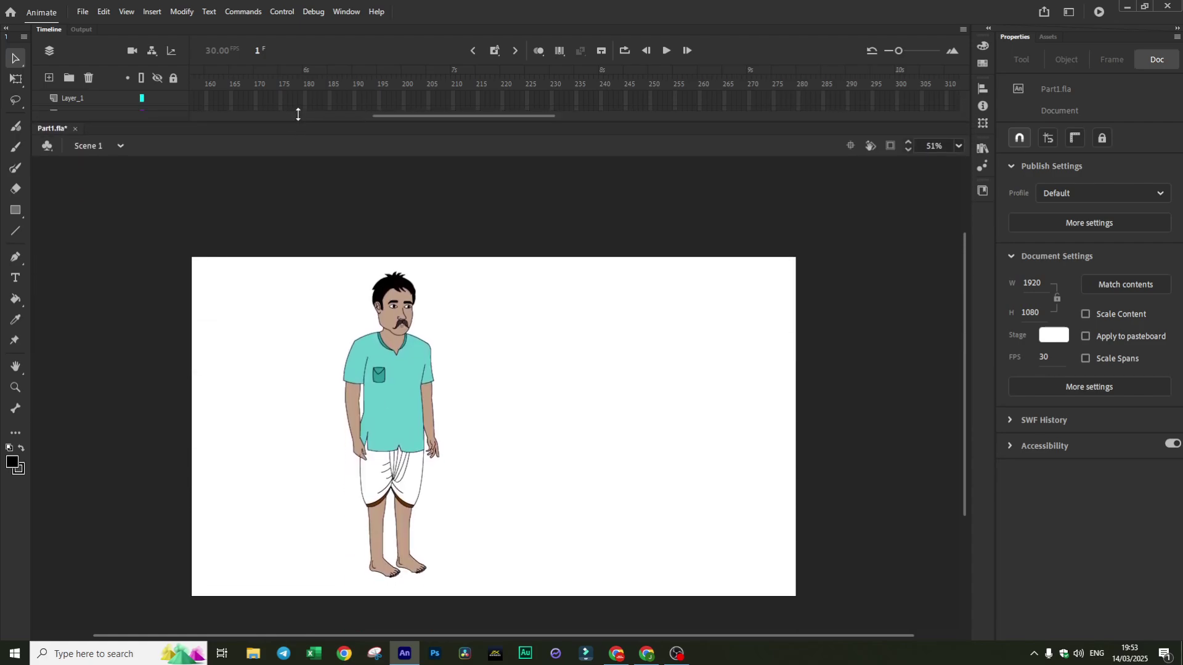
left_click(86, 98)
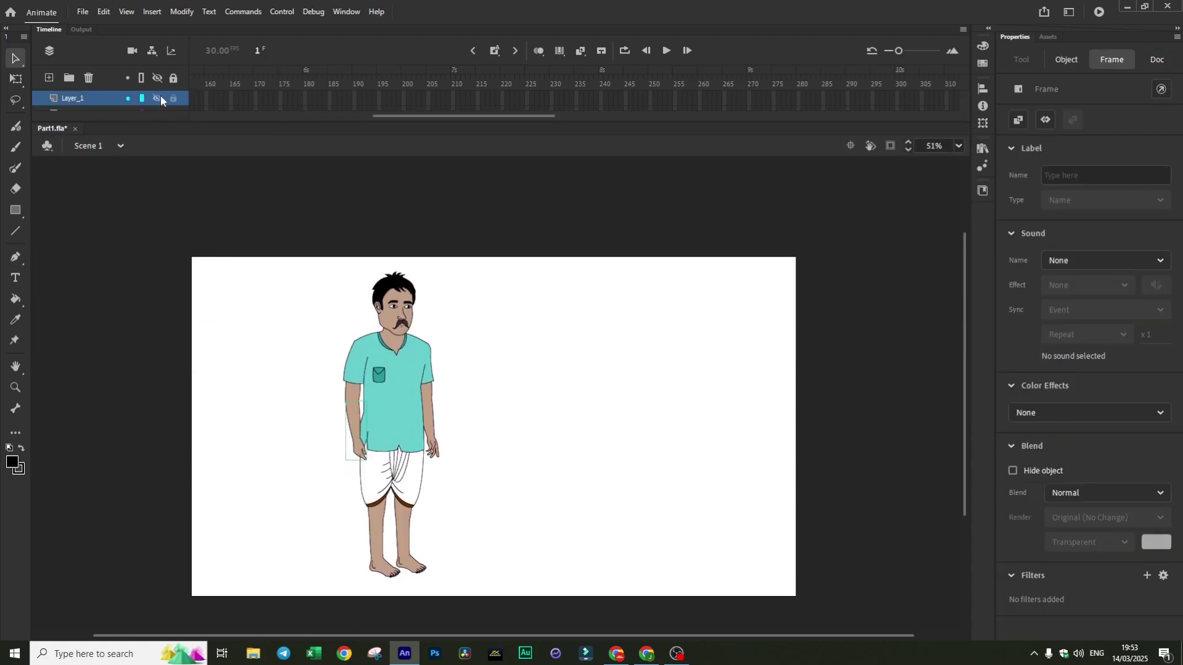
double_click(94, 93)
type("r hand 2")
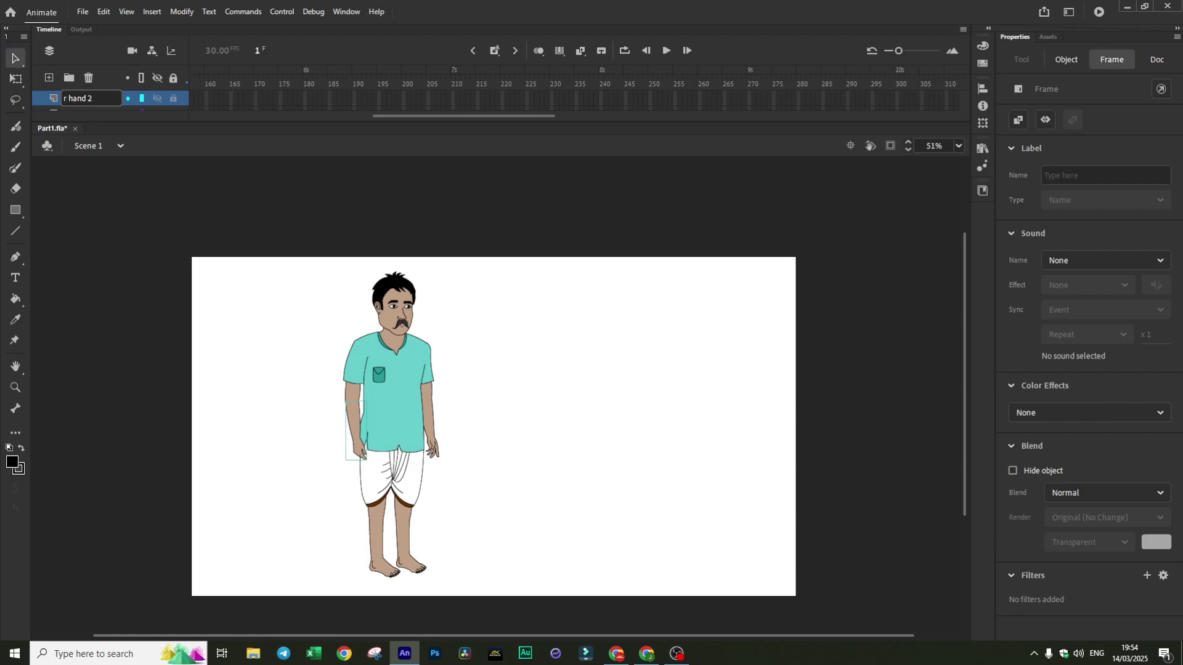
key("Return")
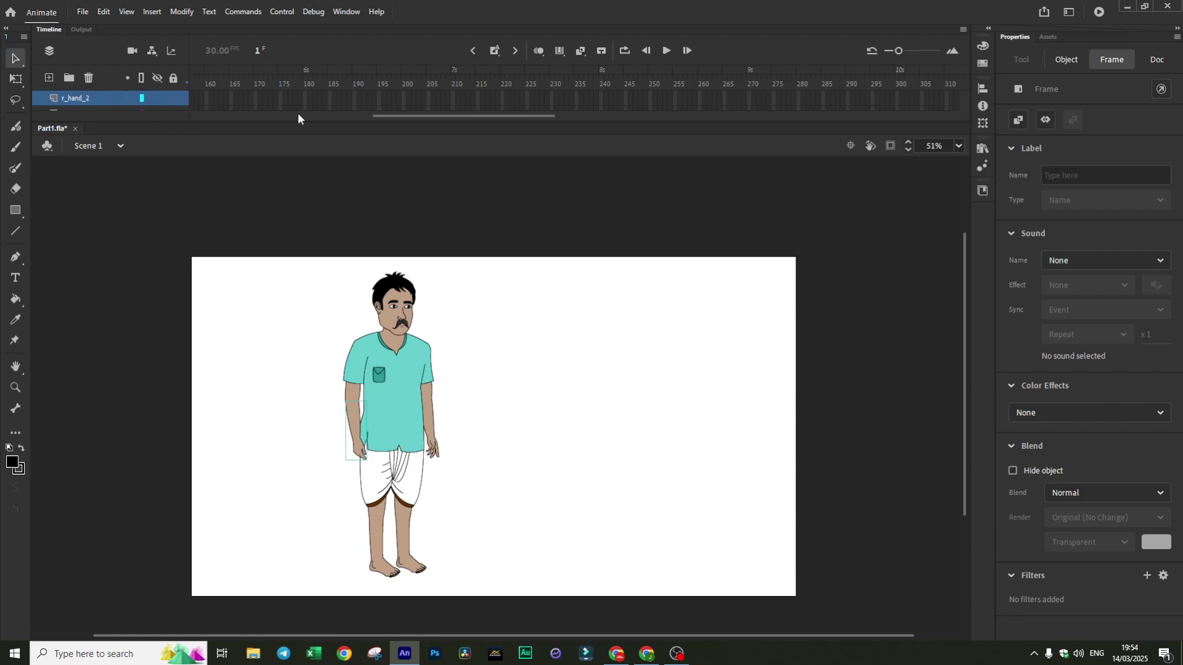
Rename Layer_2, which holds the upper part of the right arm, as r_hand_1
left_click_drag(298, 128, 297, 158)
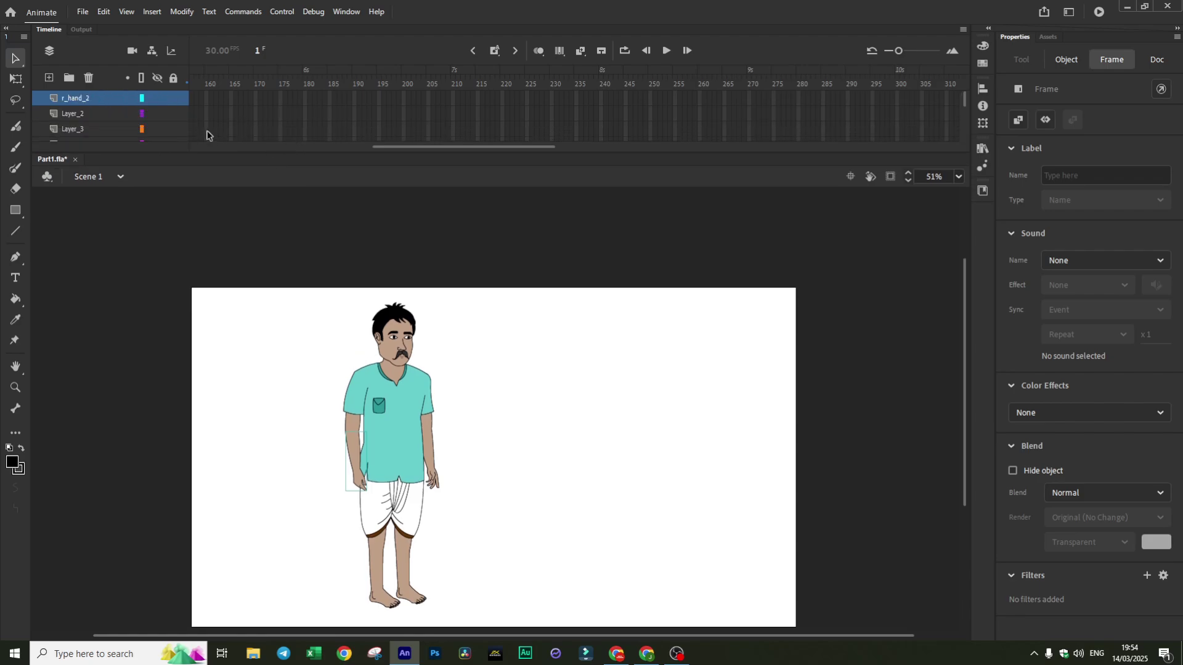
double_click(70, 114)
type("r_hand_1")
key("Return")
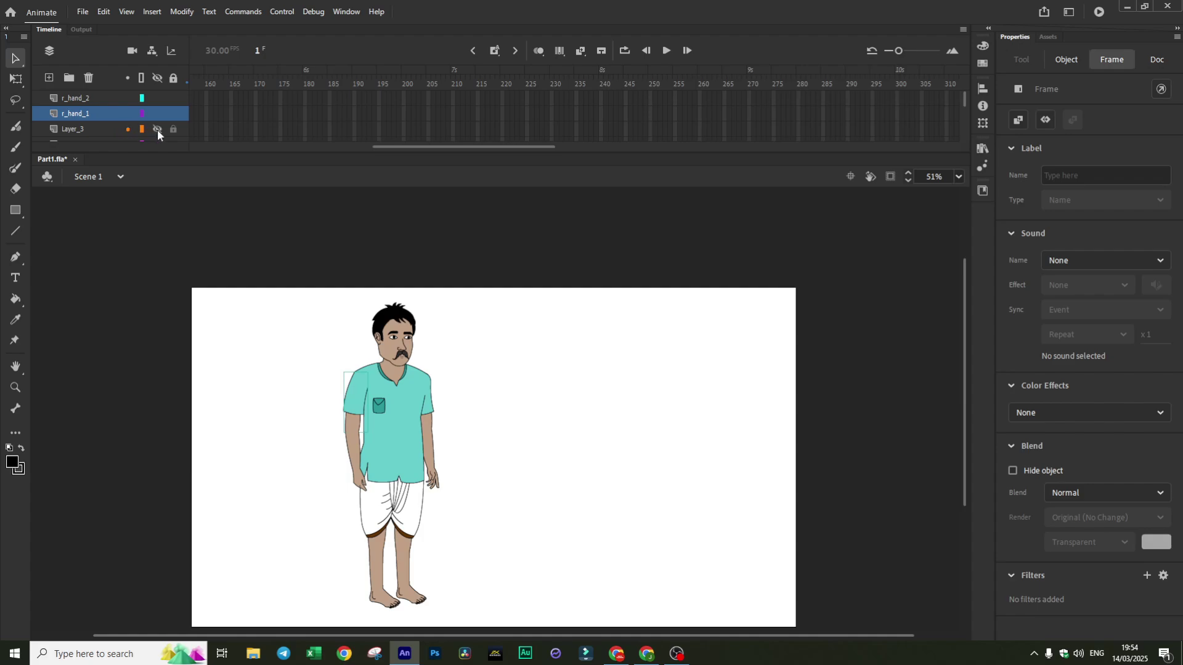
Rename Layer_3 as eyes and Layer_4 as eyebrow
left_click(94, 130)
scroll(157, 126, "down", 1)
left_click(85, 125)
scroll(153, 128, "down", 1)
Rename Layer_5, the moustache layer, as meesai and Layer_6 as mouth
double_click(83, 125)
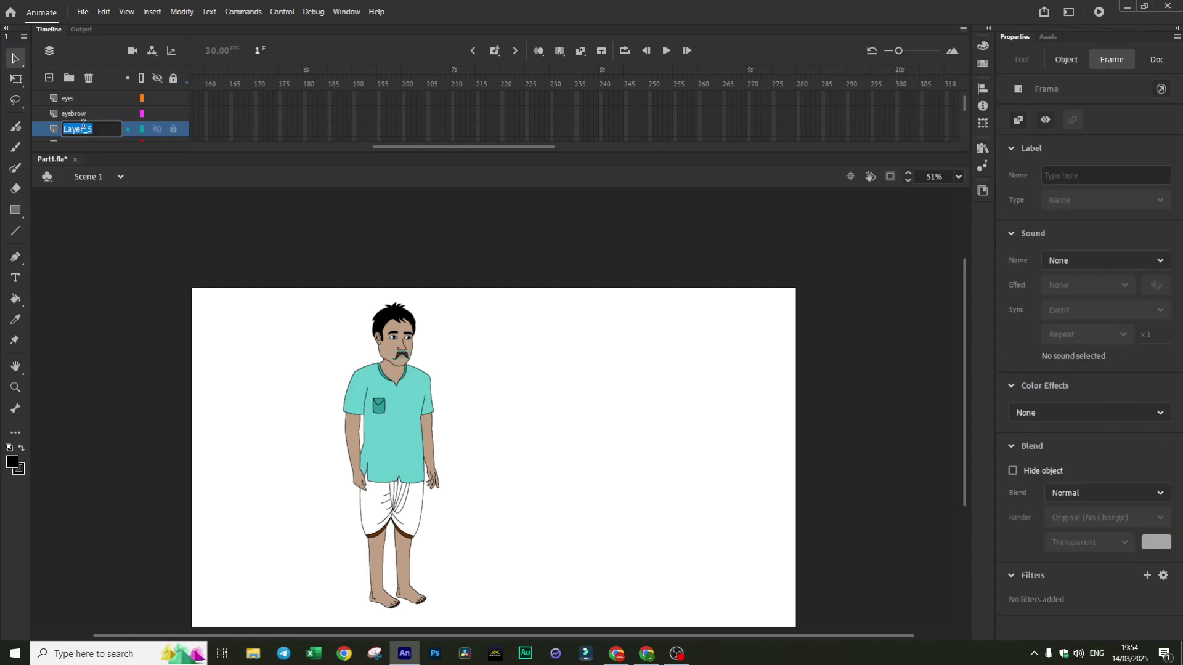
type("meesai")
key("Return")
scroll(158, 124, "down", 1)
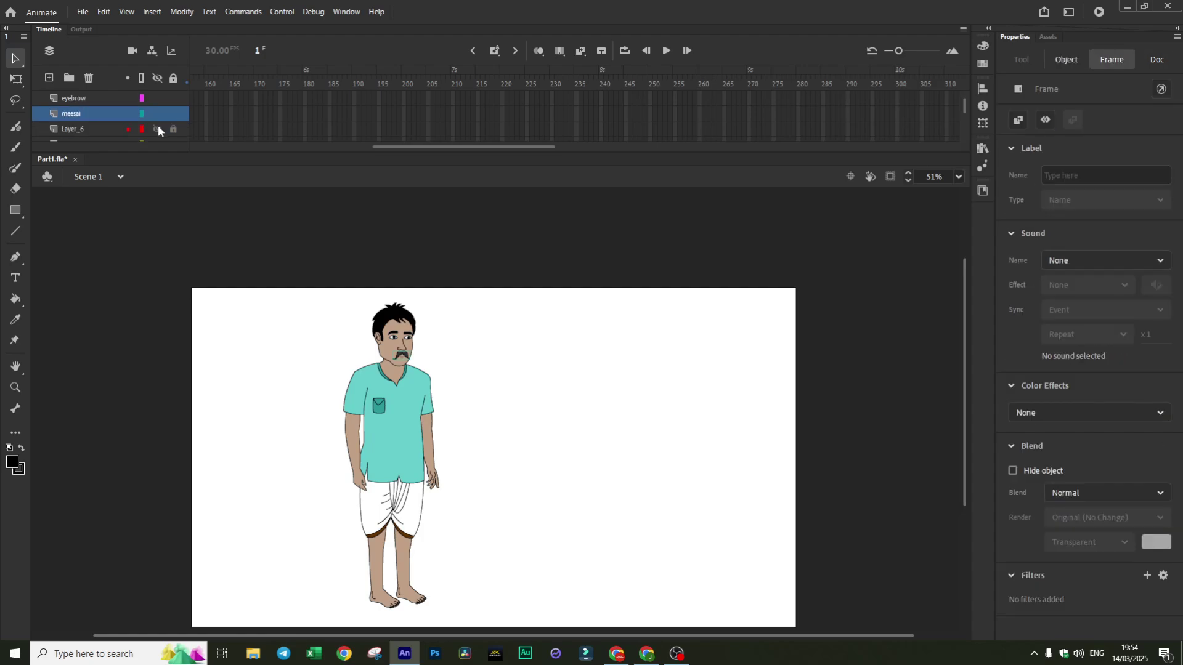
double_click(70, 129)
type("mou")
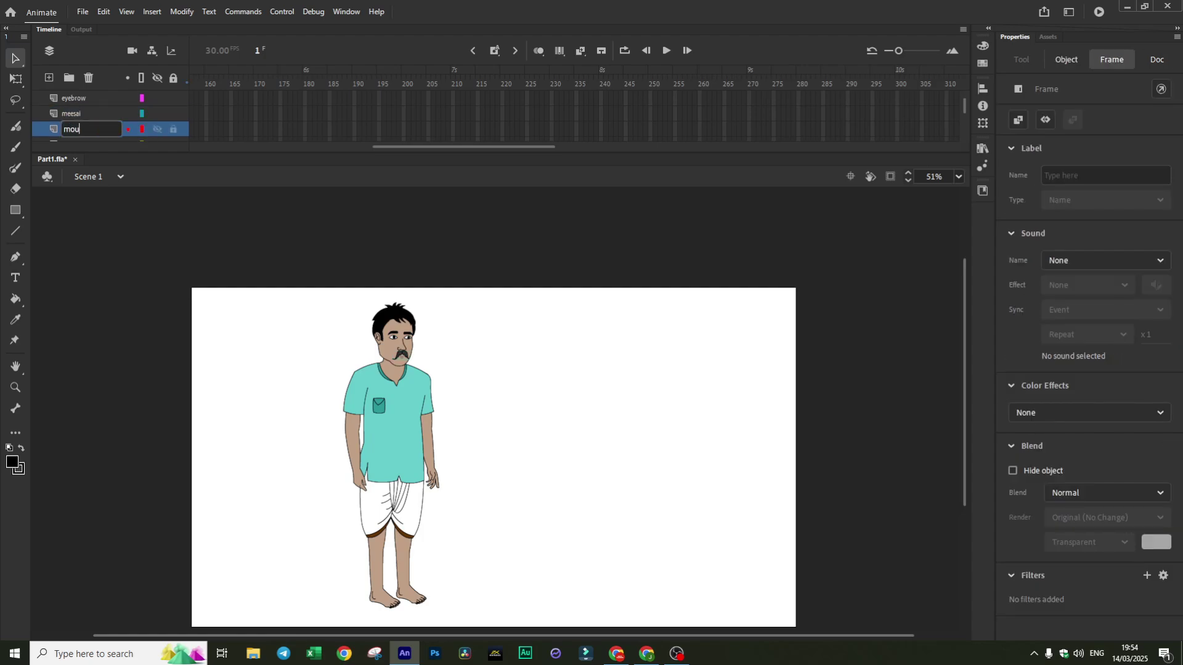
type("th")
key("Return")
Rename Layer_7 as nose and Layer_8 as ear
scroll(159, 127, "down", 1)
double_click(92, 129)
type("ear")
key("Return")
Check which part Layer_9 holds by toggling its visibility, and rename it as hair
scroll(153, 126, "down", 1)
left_click(152, 125)
left_click(152, 126)
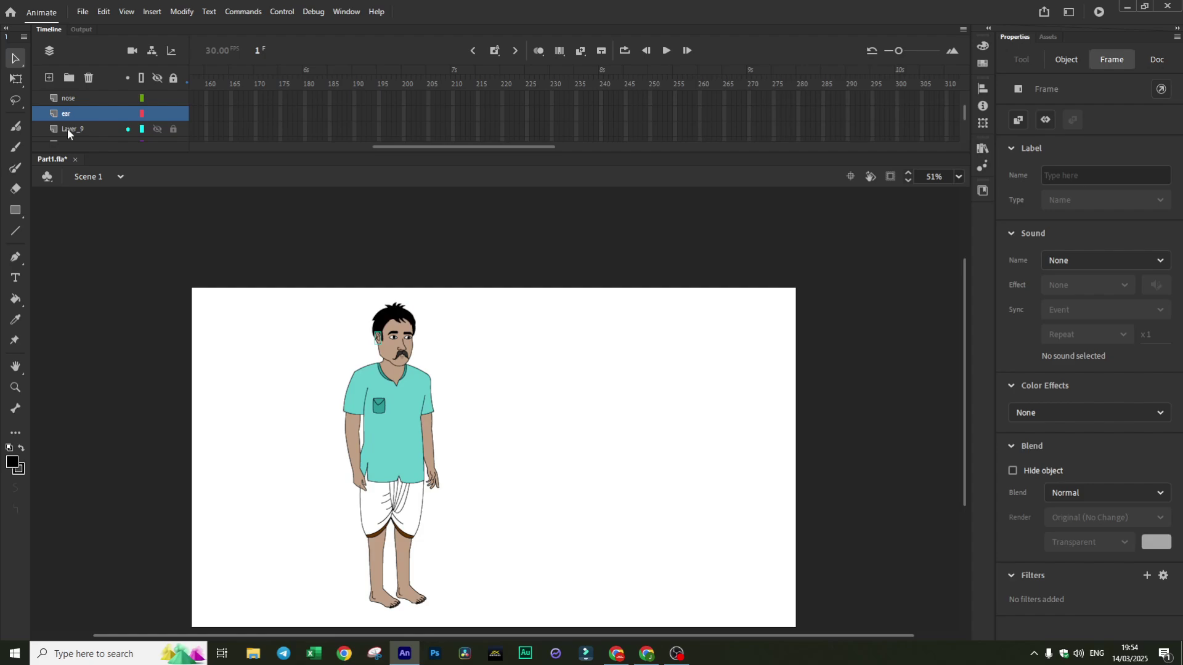
double_click(68, 128)
type("hair")
key("Return")
Rename Layer_10 as face and Layer_11 as body
scroll(154, 128, "down", 1)
left_click(154, 129)
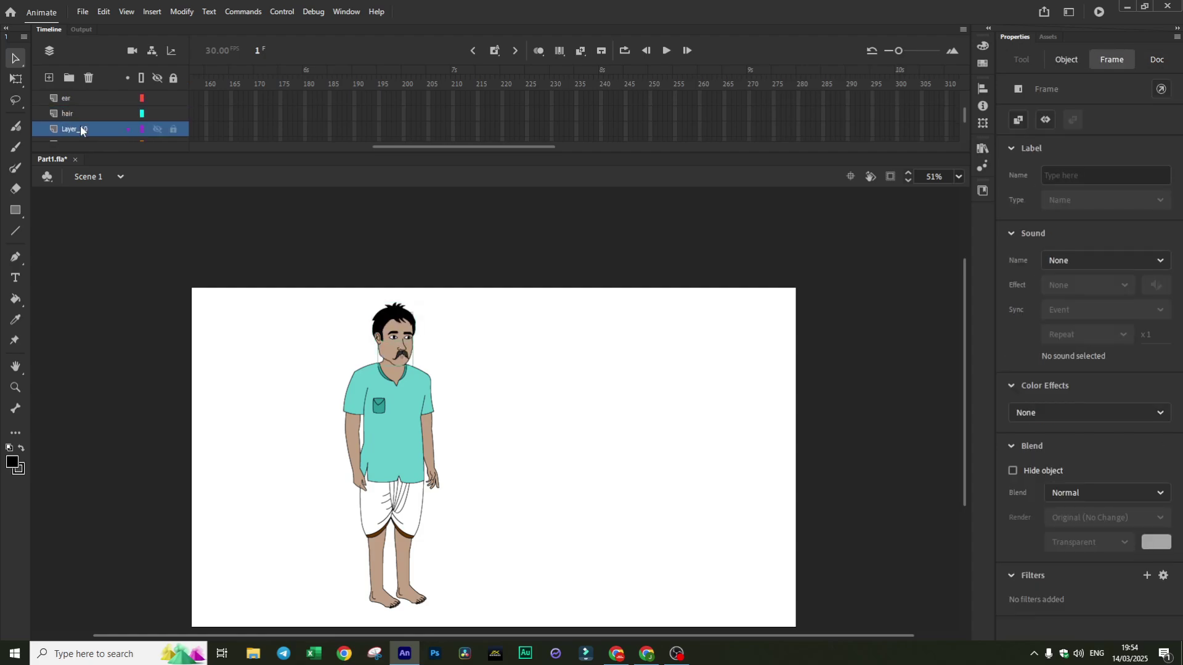
double_click(77, 128)
type("face")
key("Return")
scroll(80, 126, "down", 1)
double_click(82, 128)
type("body")
key("Return")
Rename Layer_12, which holds the folds of the white lower garment, as vetti
scroll(158, 126, "down", 1)
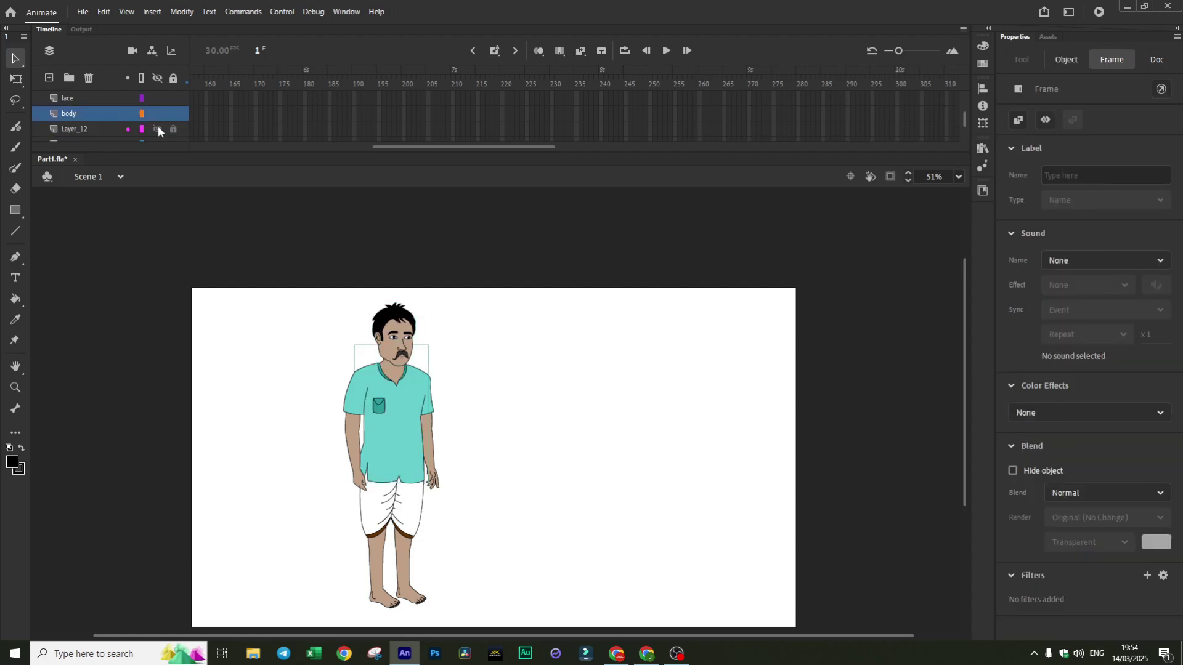
double_click(86, 128)
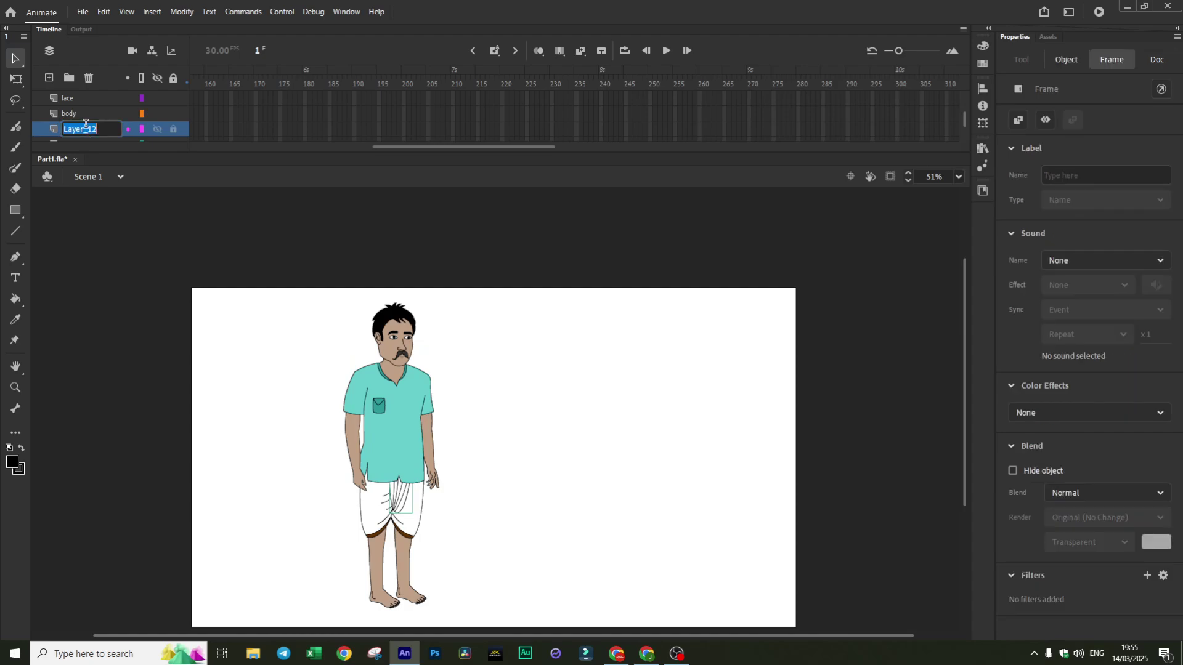
type("ver")
type("ti")
key("Return")
Rename Layer_13, which holds the lower part of the right leg, as r_leg_2
scroll(97, 125, "down", 1)
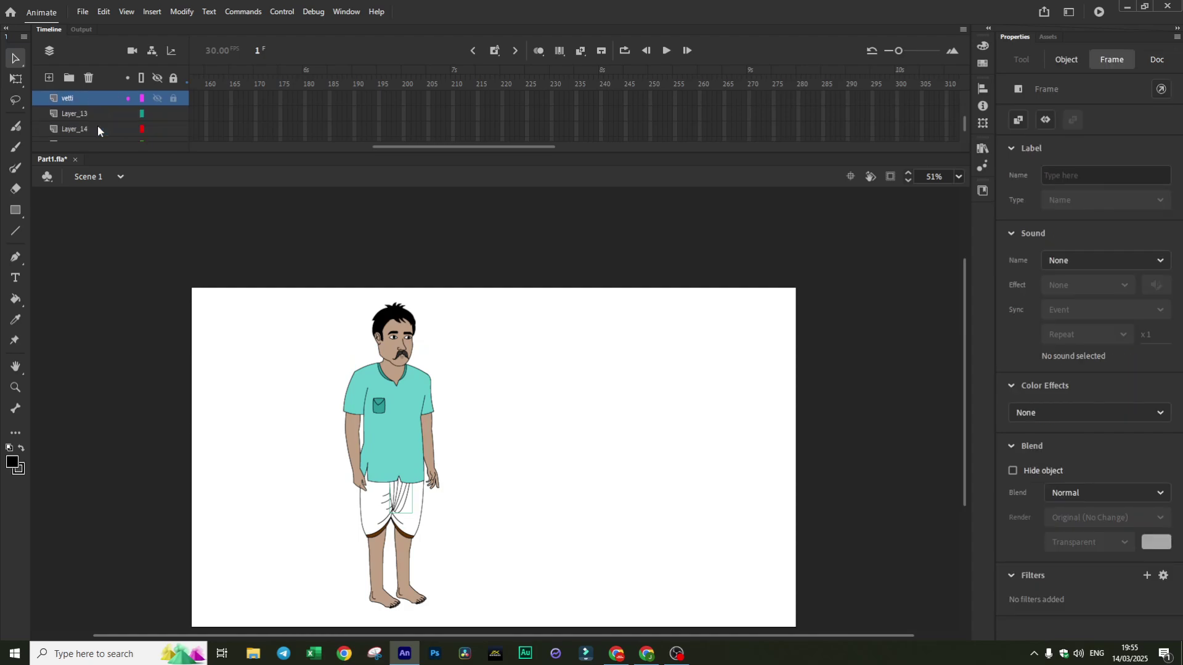
double_click(75, 113)
type("r")
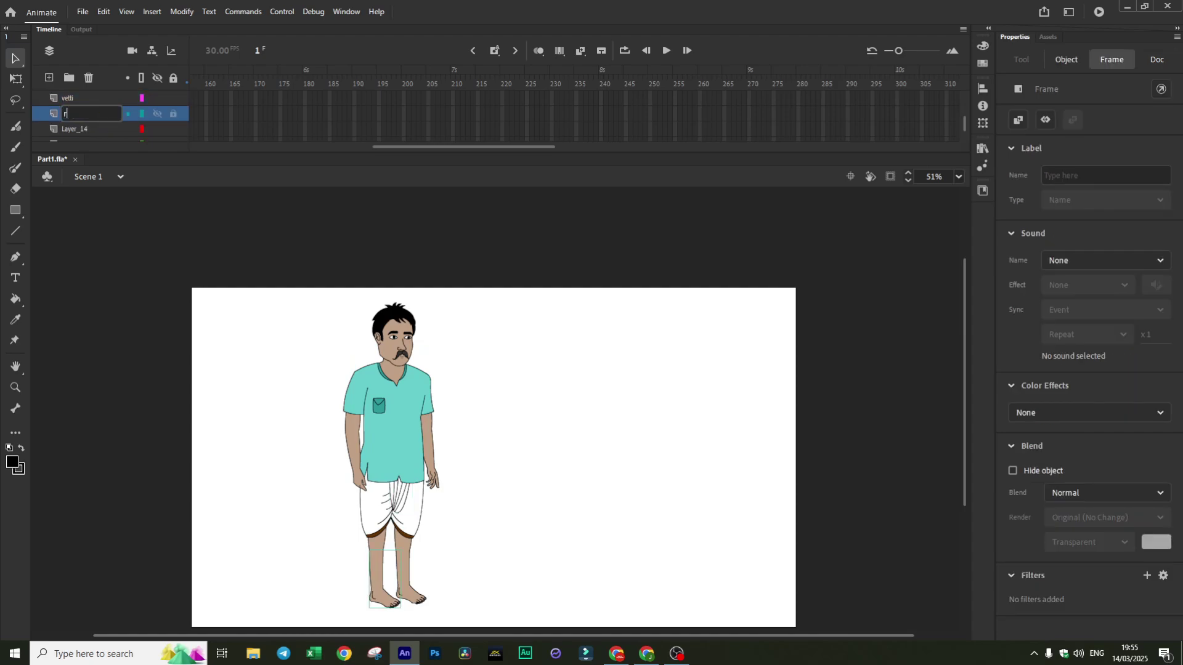
type("_leg_2")
key("Return")
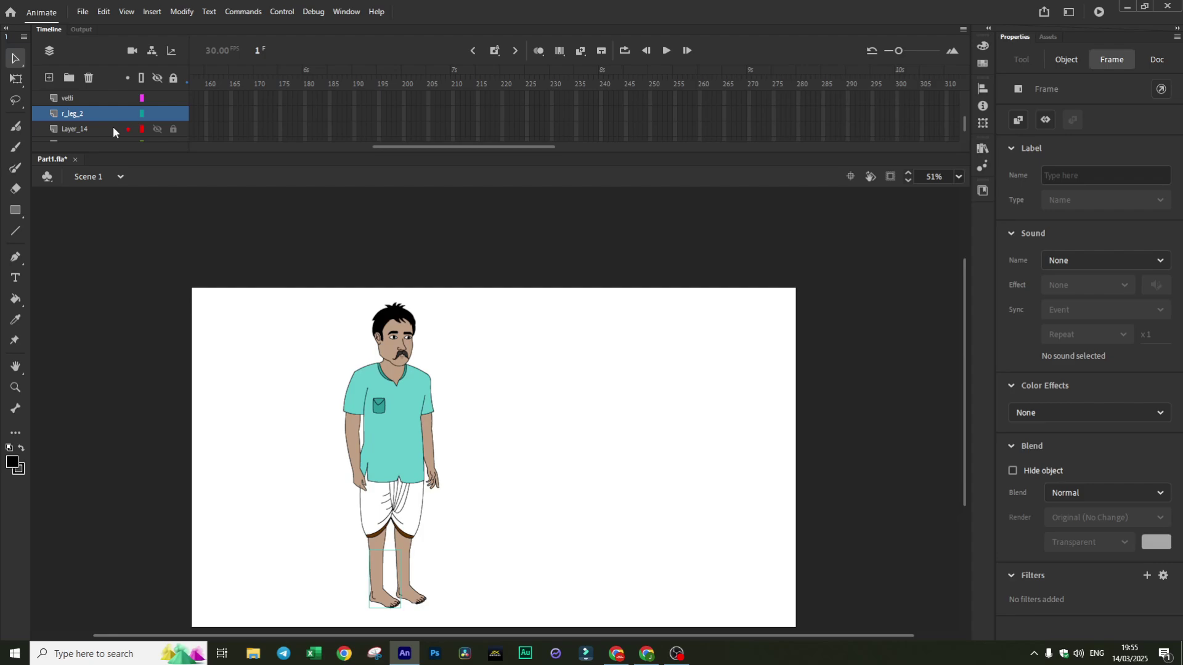
Rename Layer_14 and the two leg layers after it as r_leg_1, l_leg_1 and l_leg_2
double_click(74, 129)
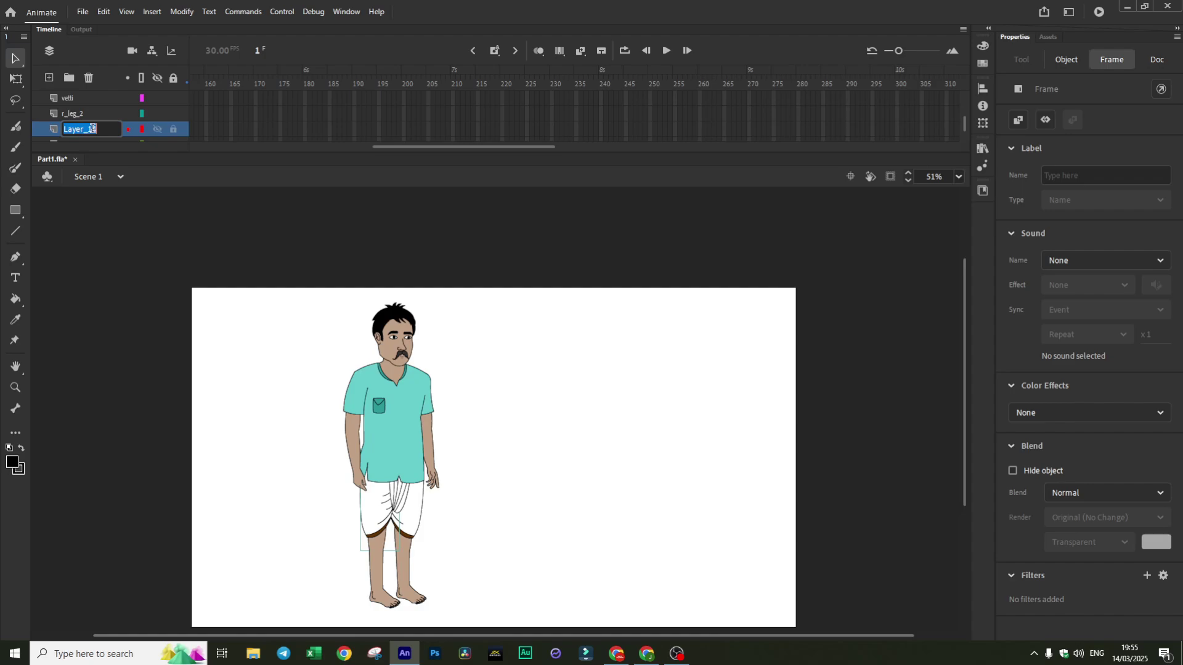
type("r_leg_1")
key("Tab")
type("l_leg_1")
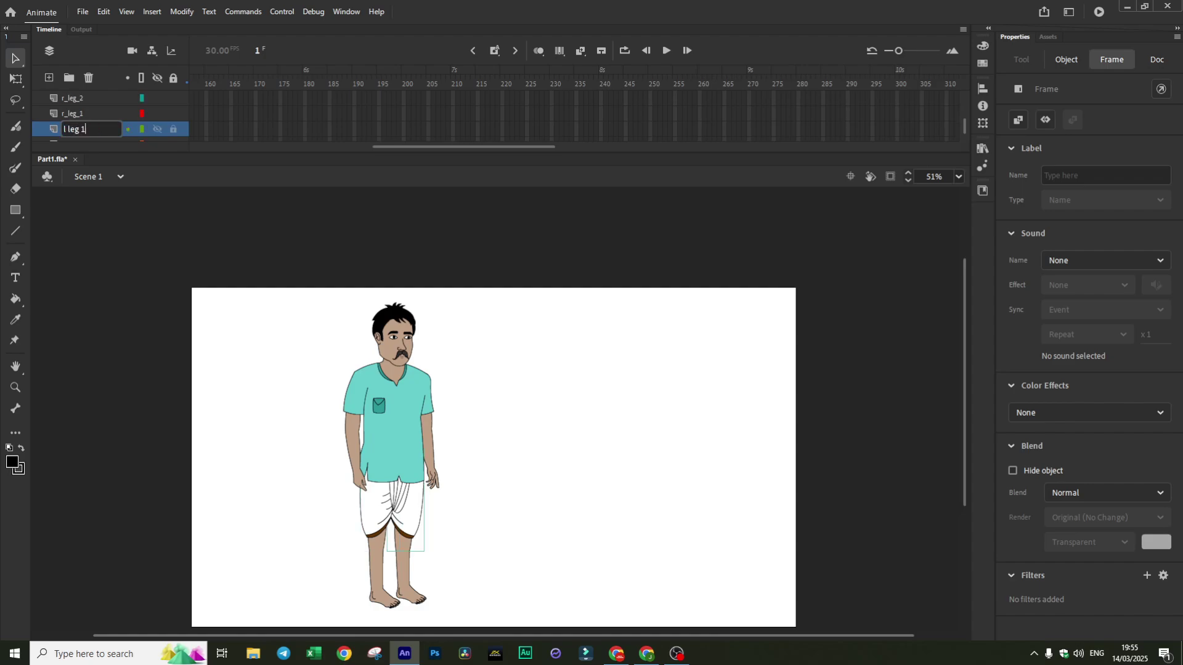
key("Tab")
type("l_leg_2")
Rename the last two layers, which hold the lower and upper left arm, as l_hand_2 and l_hand_1
key("Tab")
type("l_hand_2")
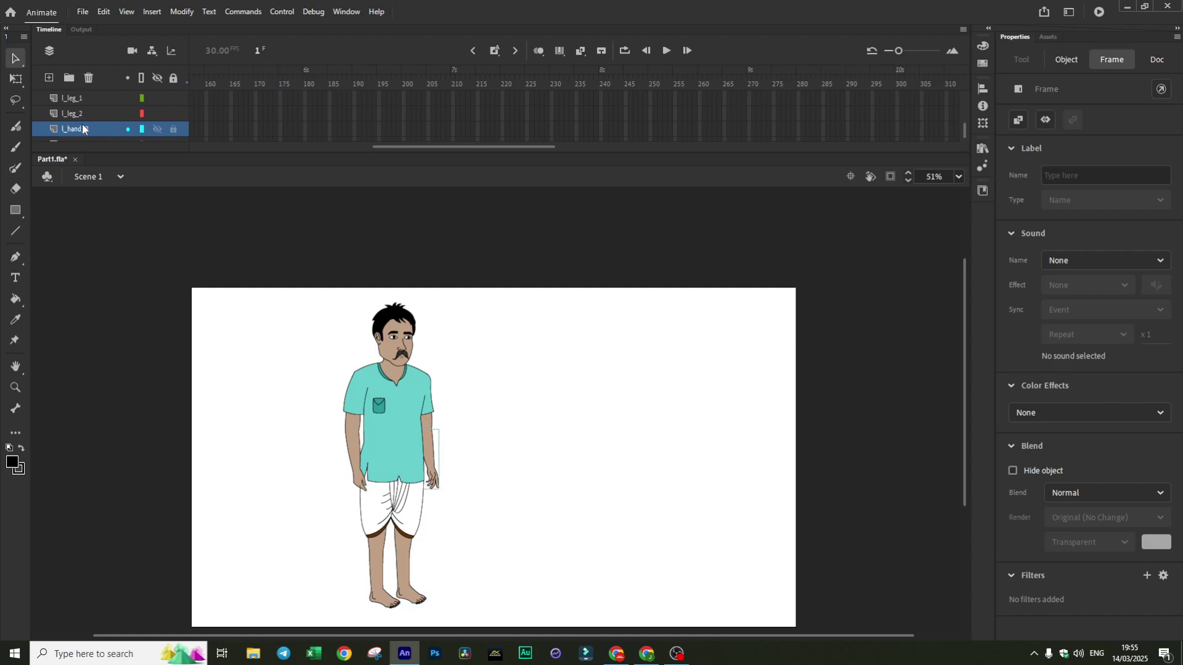
key("Tab")
type("left h")
key("BackSpace")
key("BackSpace")
key("BackSpace")
key("BackSpace")
key("BackSpace")
type("_hand_1")
Try rotating the face group with Free Transform, and undo the rotation
mouse_move(410, 154)
left_mouse_down()
mouse_move(395, 485)
mouse_move(404, 150)
left_mouse_up()
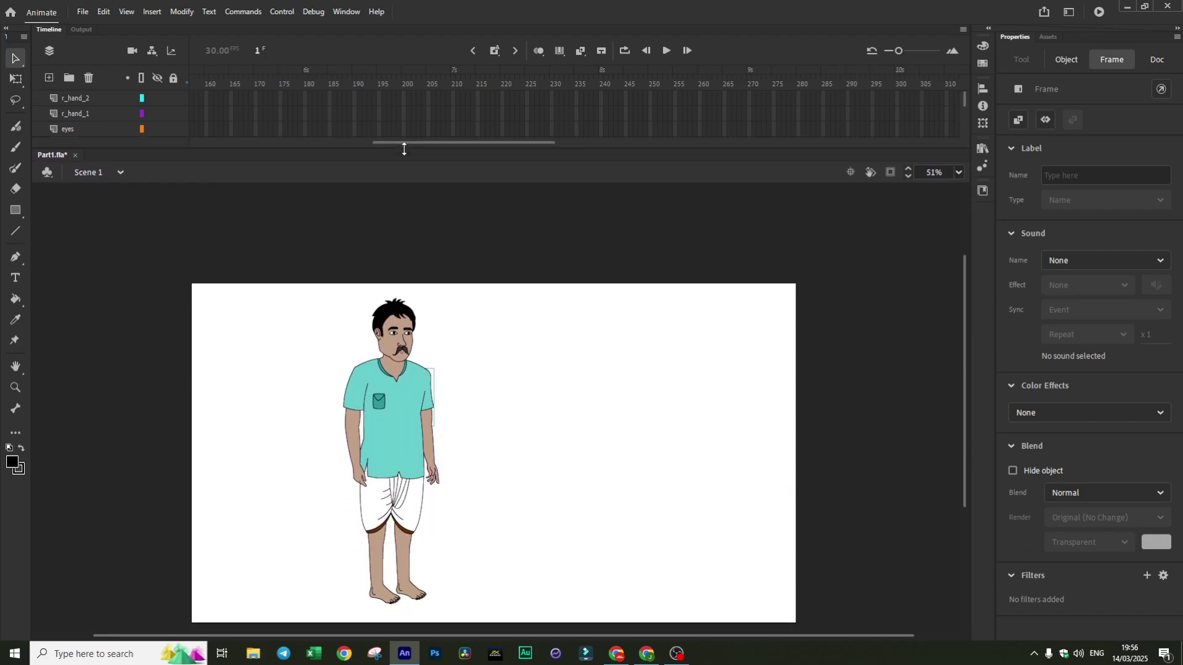
left_click_drag(404, 149, 407, 195)
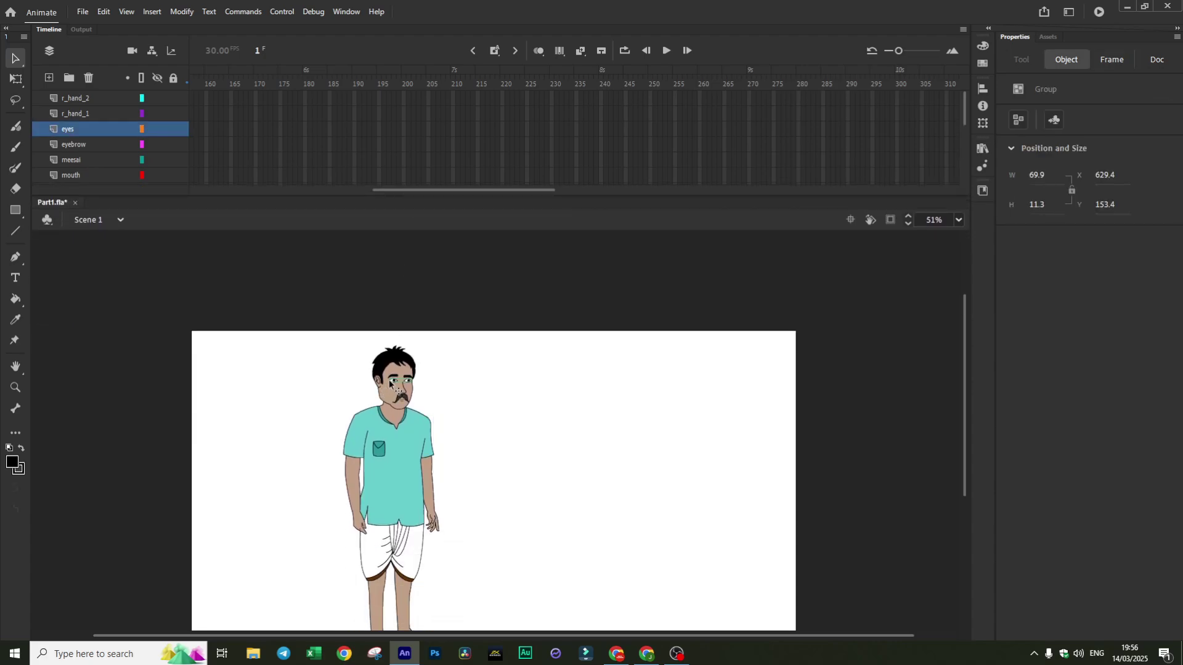
left_click(390, 387)
left_click(15, 78)
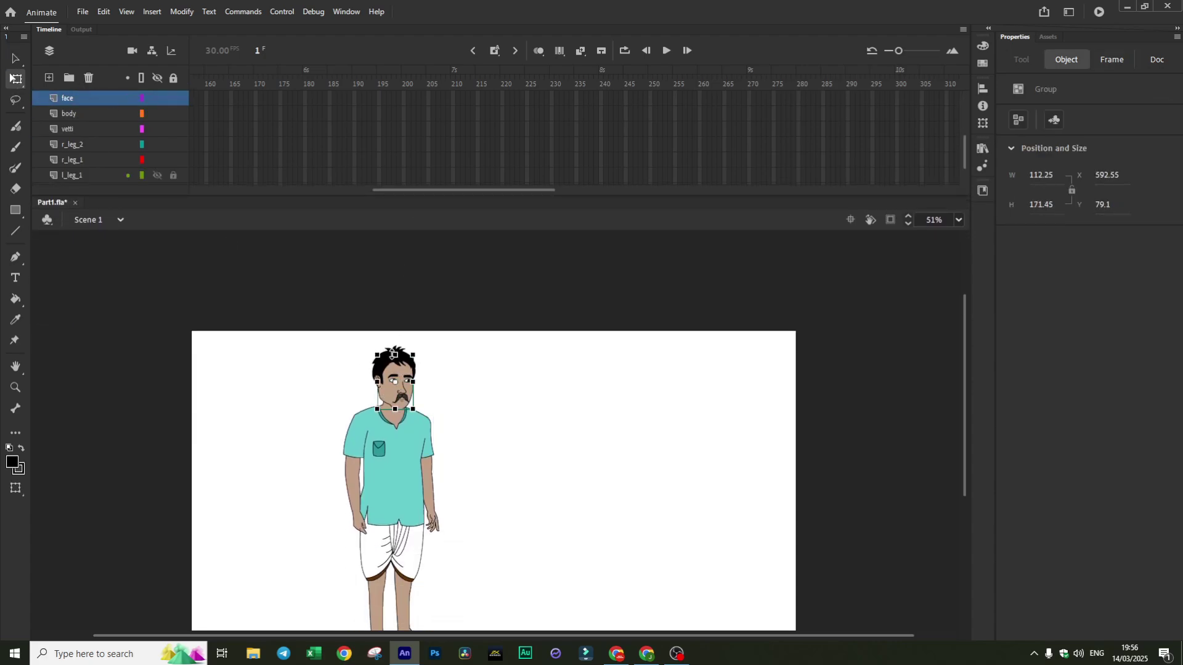
left_click_drag(424, 353, 438, 365)
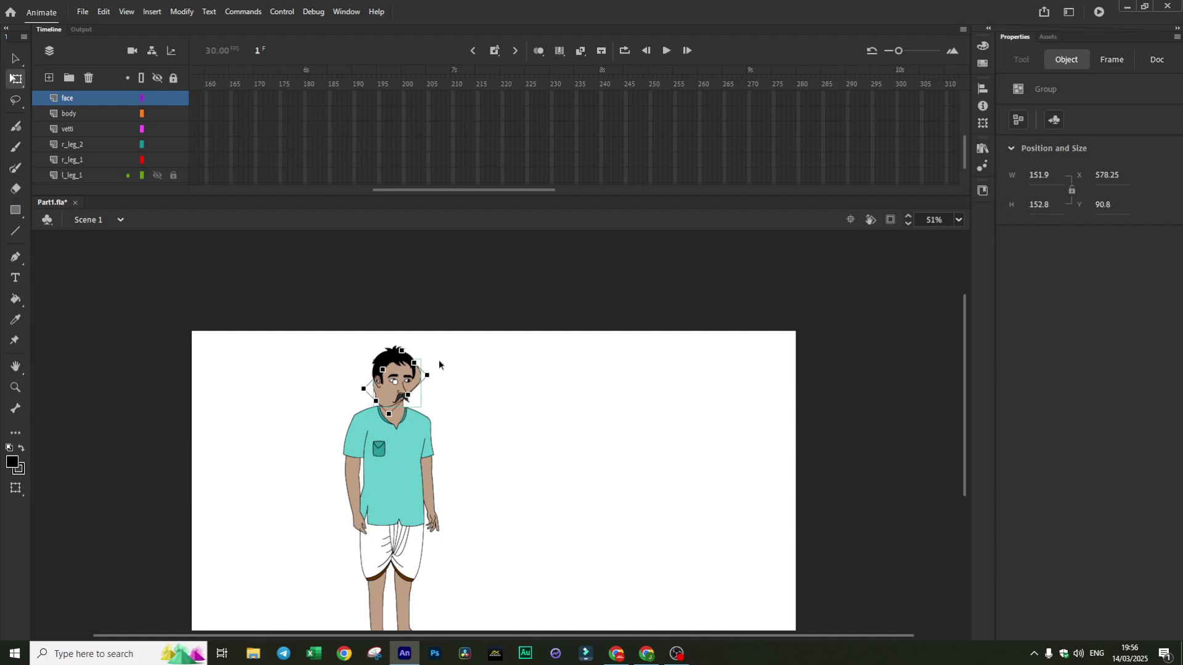
key("ctrl+z")
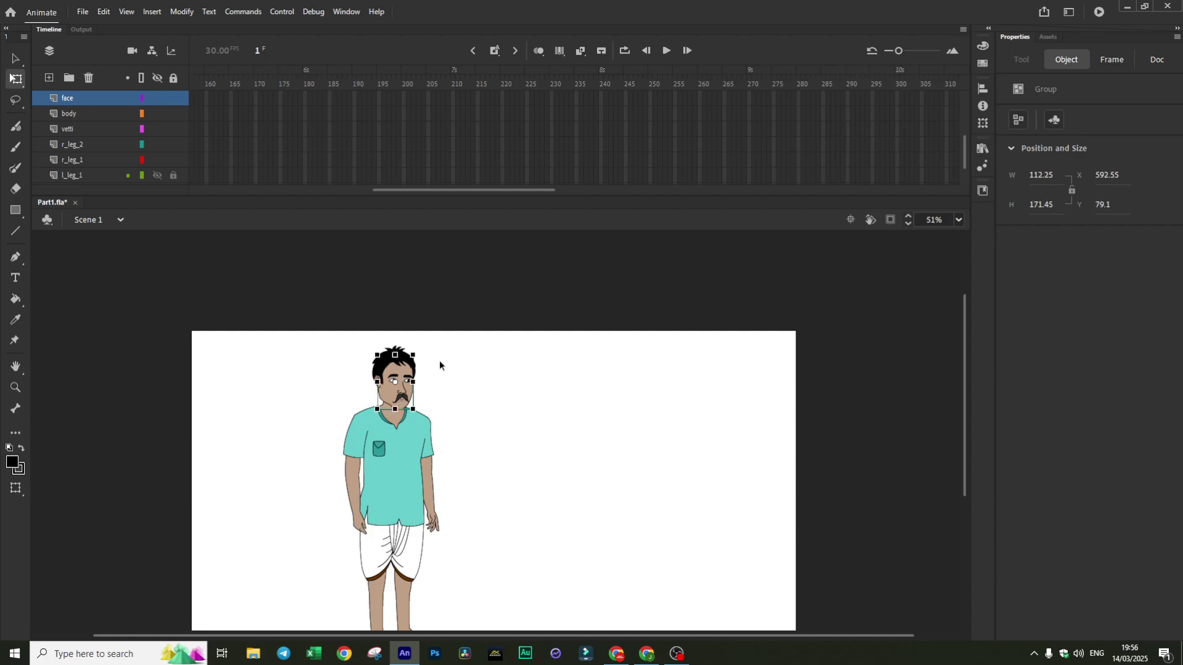
left_click(440, 364)
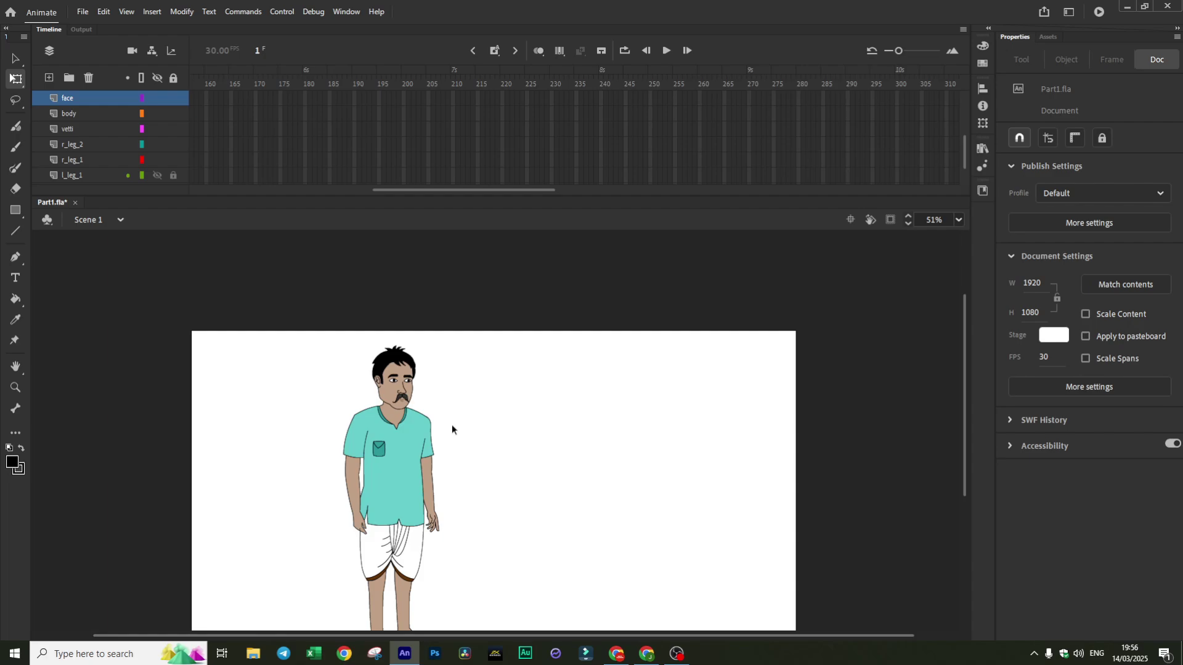
Enlarge the timeline and move the r_hand_2 and r_hand_1 layers together to between the face and body layers
left_click_drag(261, 196, 240, 341)
scroll(87, 154, "up", 1)
left_click(82, 98)
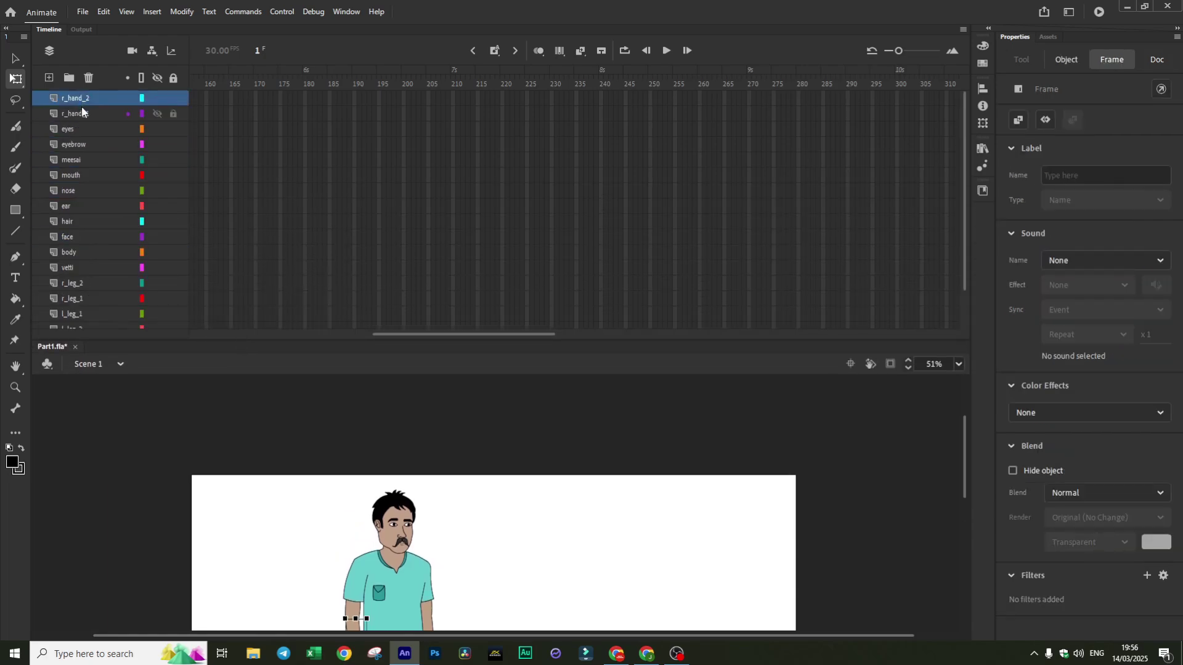
left_click(81, 109, "shift")
left_click_drag(83, 96, 82, 238)
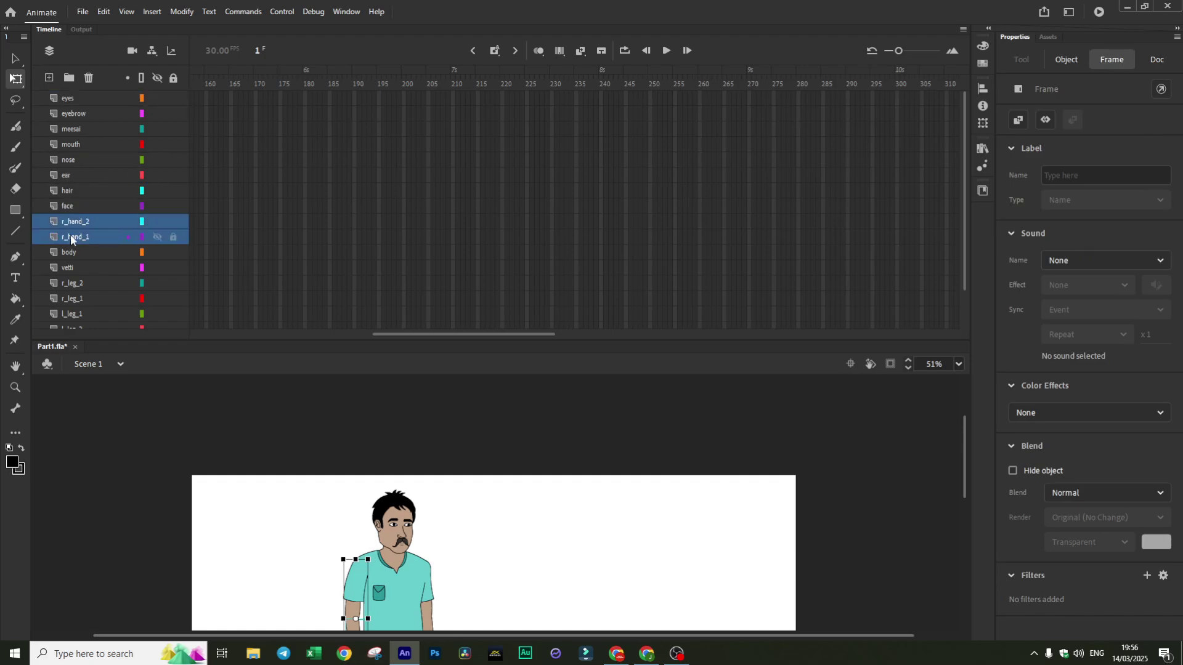
Review the head part layers by selecting each one in turn from face up to eyes, and look over the remaining layer order
left_click(79, 200)
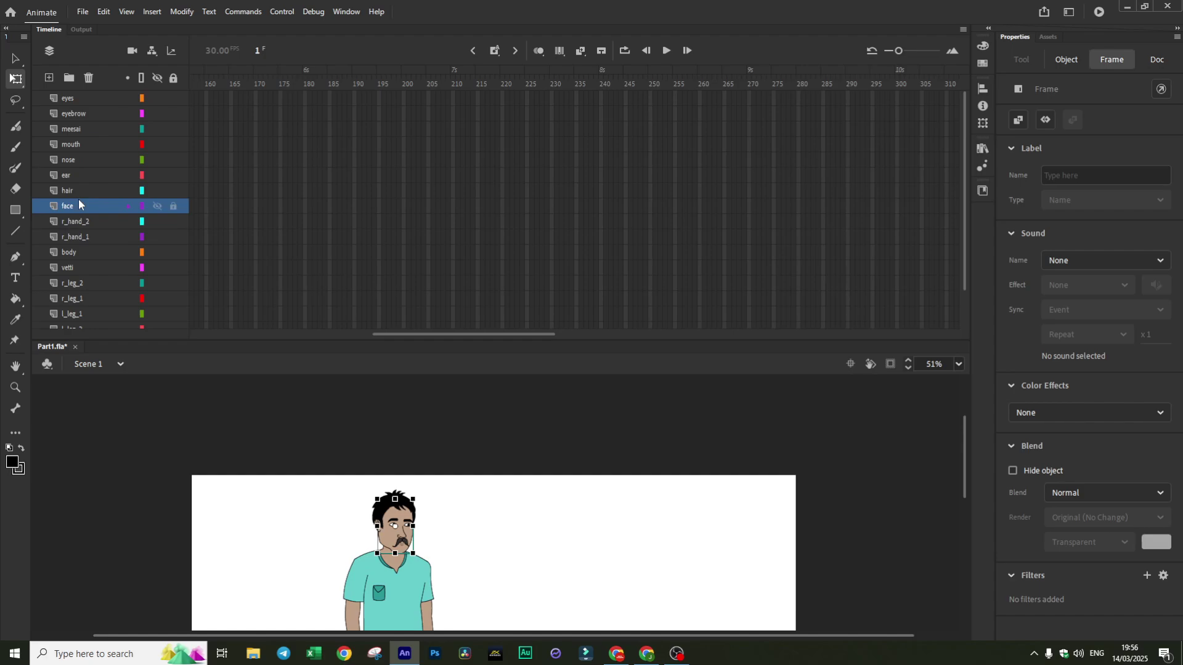
left_click(79, 188)
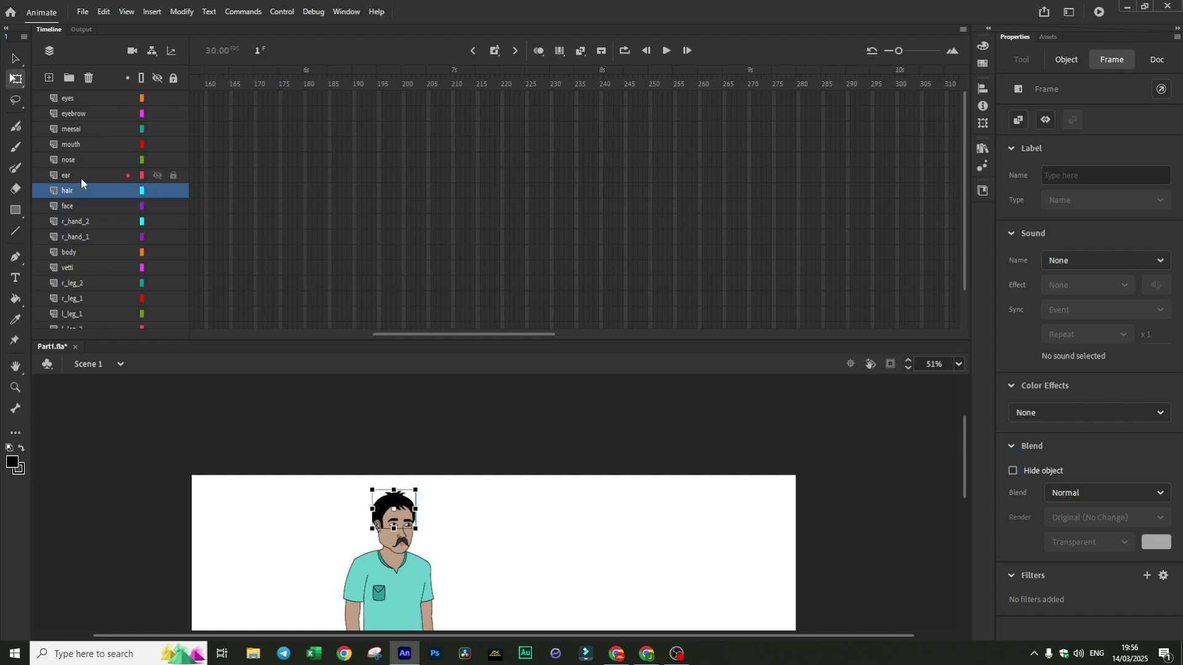
left_click(80, 176)
left_click(80, 161)
left_click(86, 143)
left_click(86, 128)
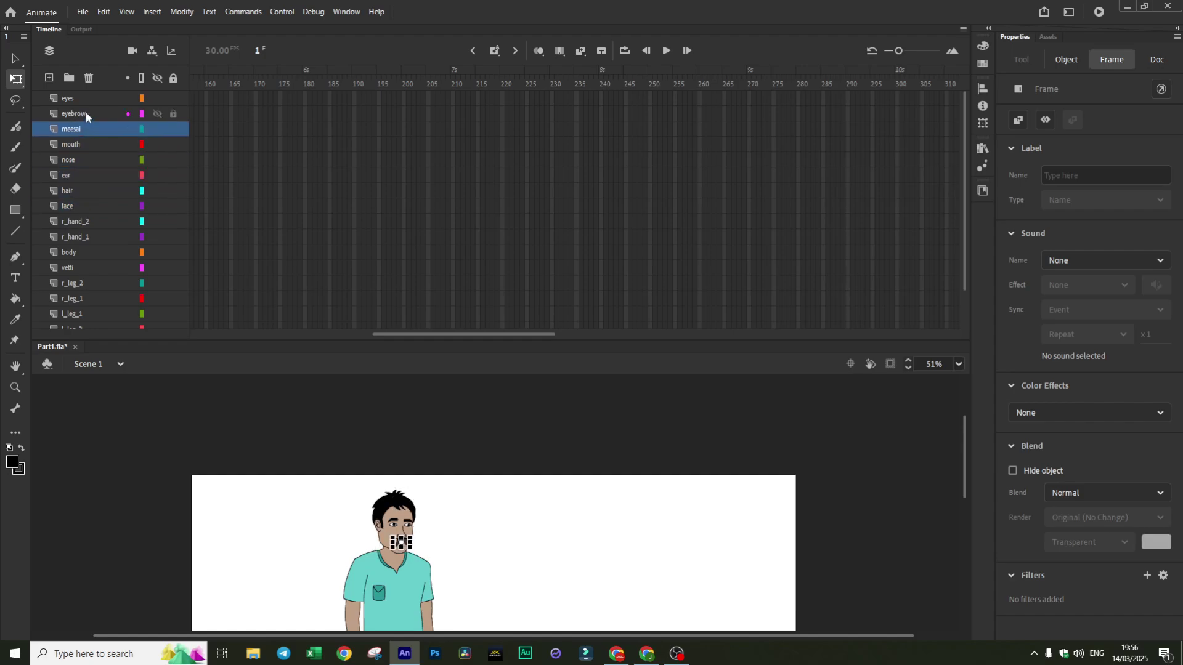
left_click(87, 113)
left_click(84, 97)
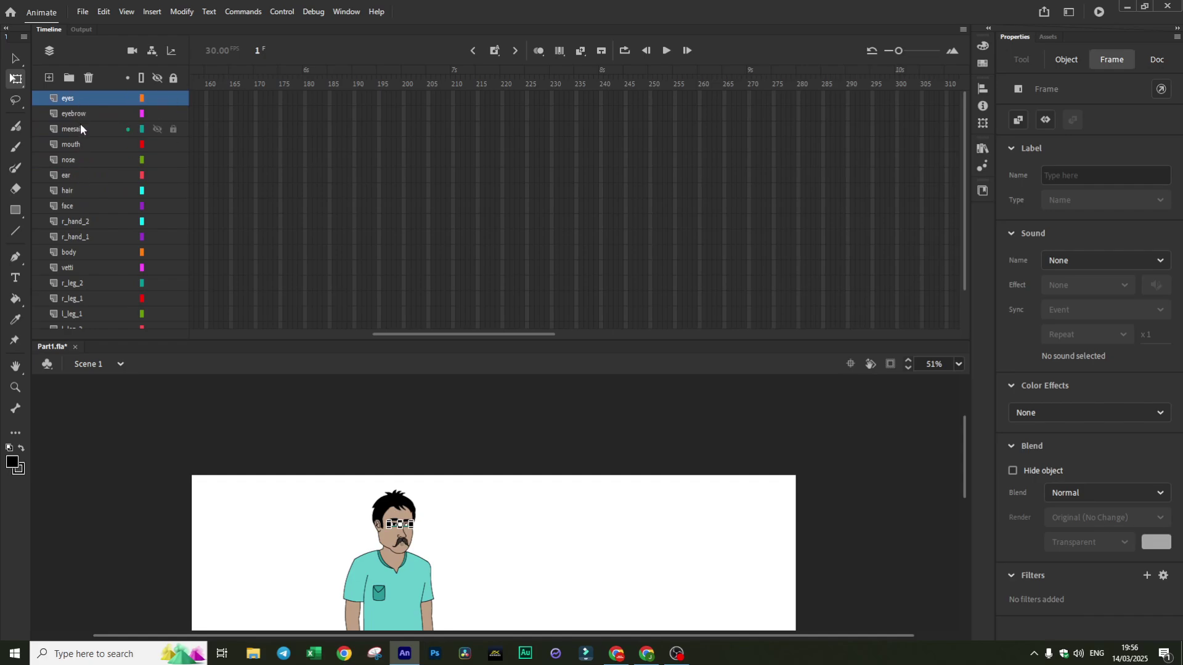
scroll(75, 212, "down", 1)
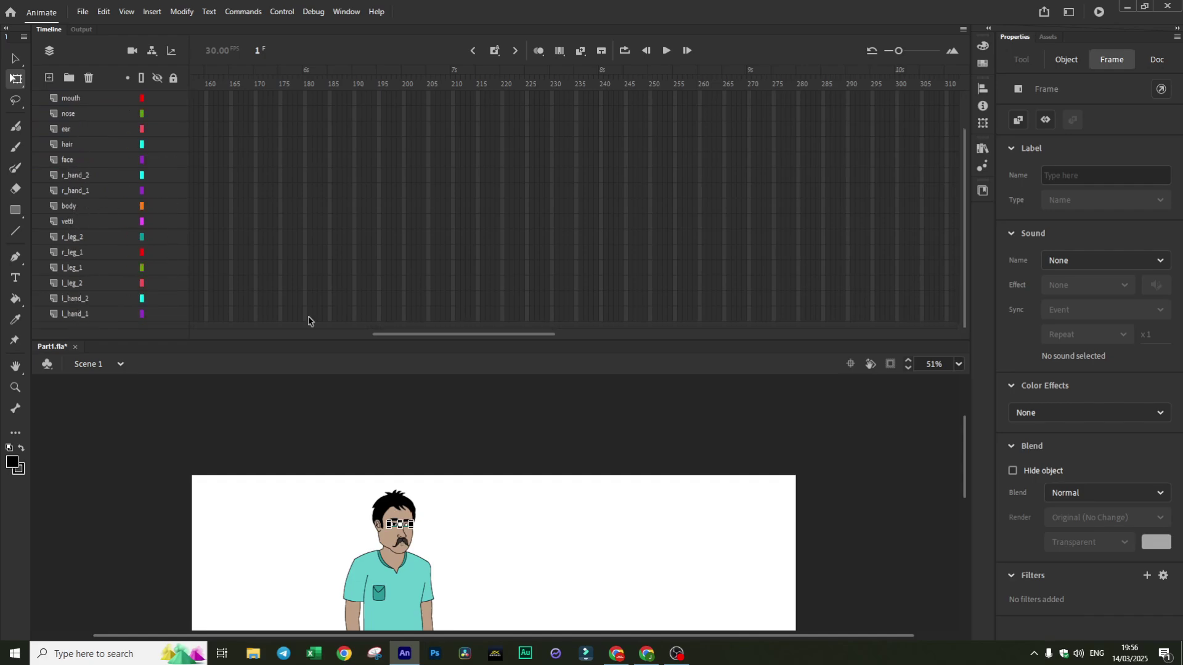
scroll(76, 182, "up", 1)
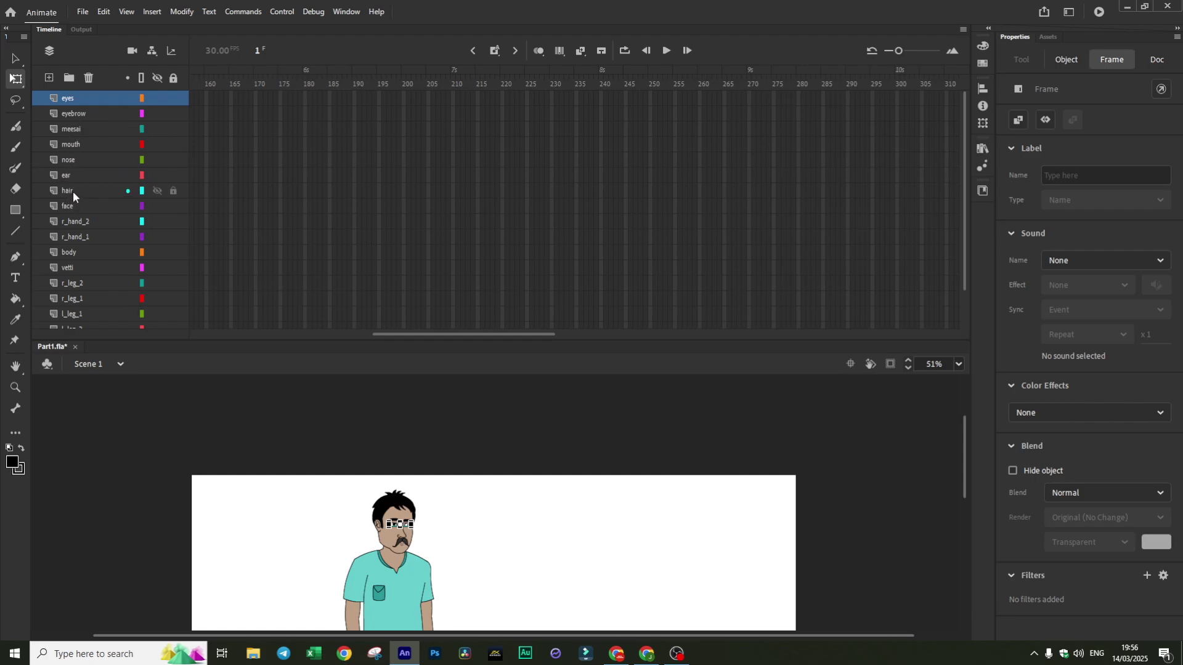
Move the nose layer below the hair layer so it sits directly above the face layer
mouse_move(73, 190)
left_mouse_down()
mouse_move(73, 214)
mouse_move(88, 186)
mouse_move(79, 208)
mouse_move(76, 188)
left_mouse_up()
key("Escape")
left_click(79, 160)
left_click(485, 535)
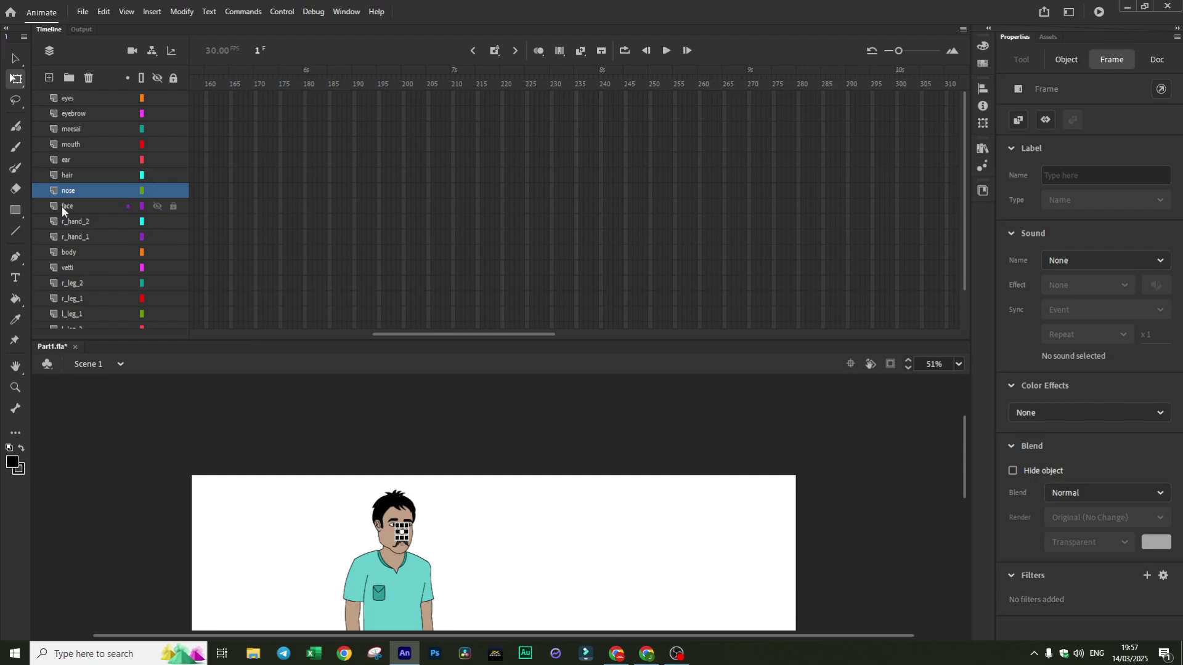
left_click(535, 504)
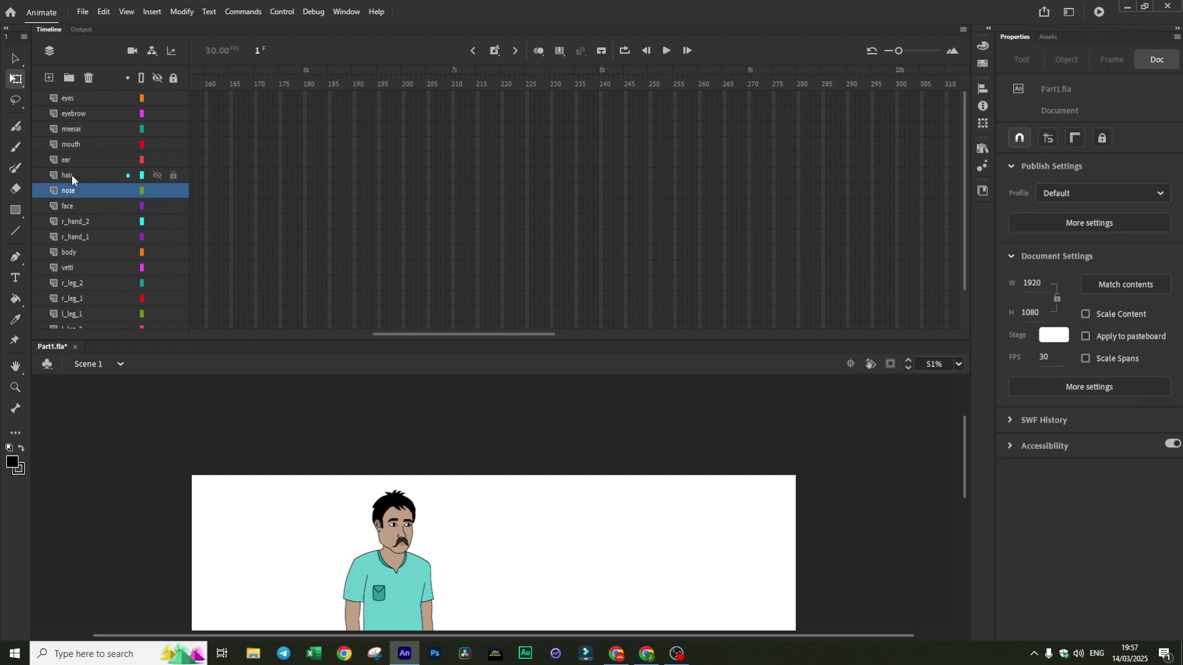
Convert all head layers from eyes down to face into one Graphic symbol named head
left_click(81, 99, "shift")
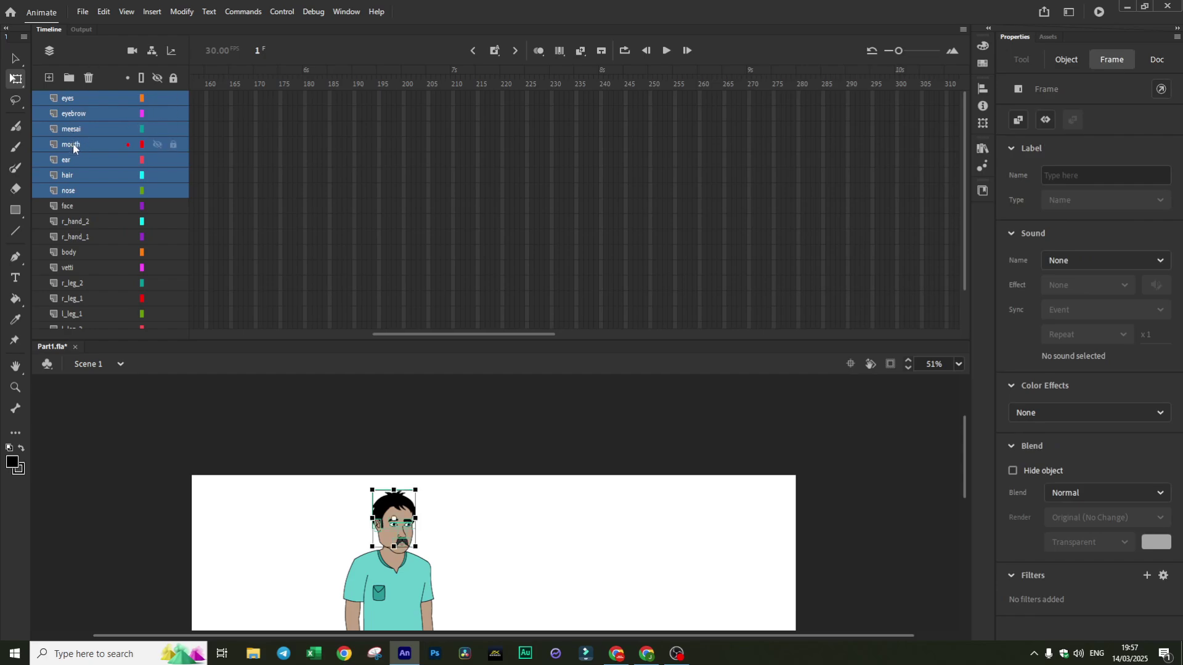
left_click(74, 205)
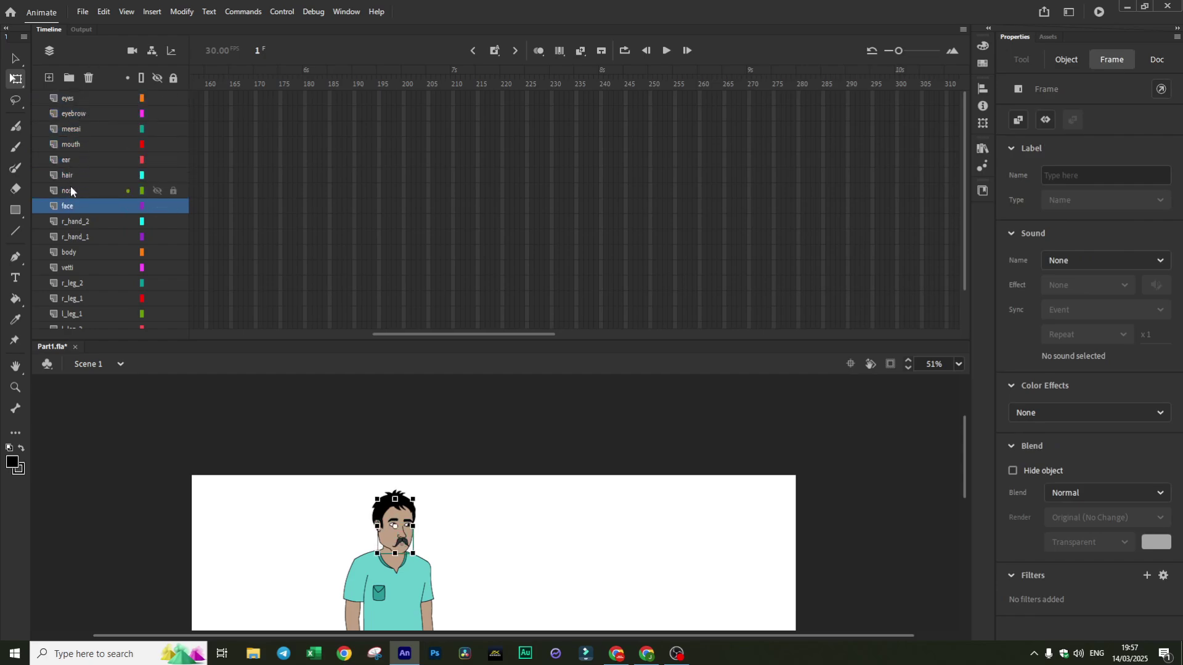
left_click_drag(71, 186, 80, 79)
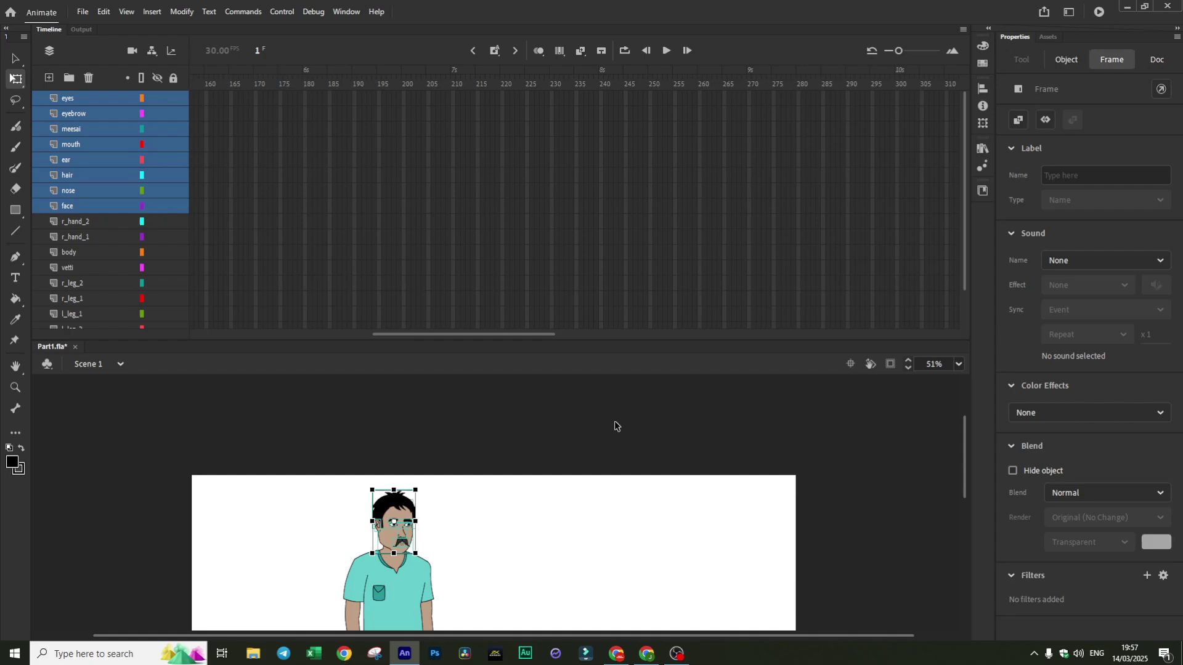
right_click(94, 143)
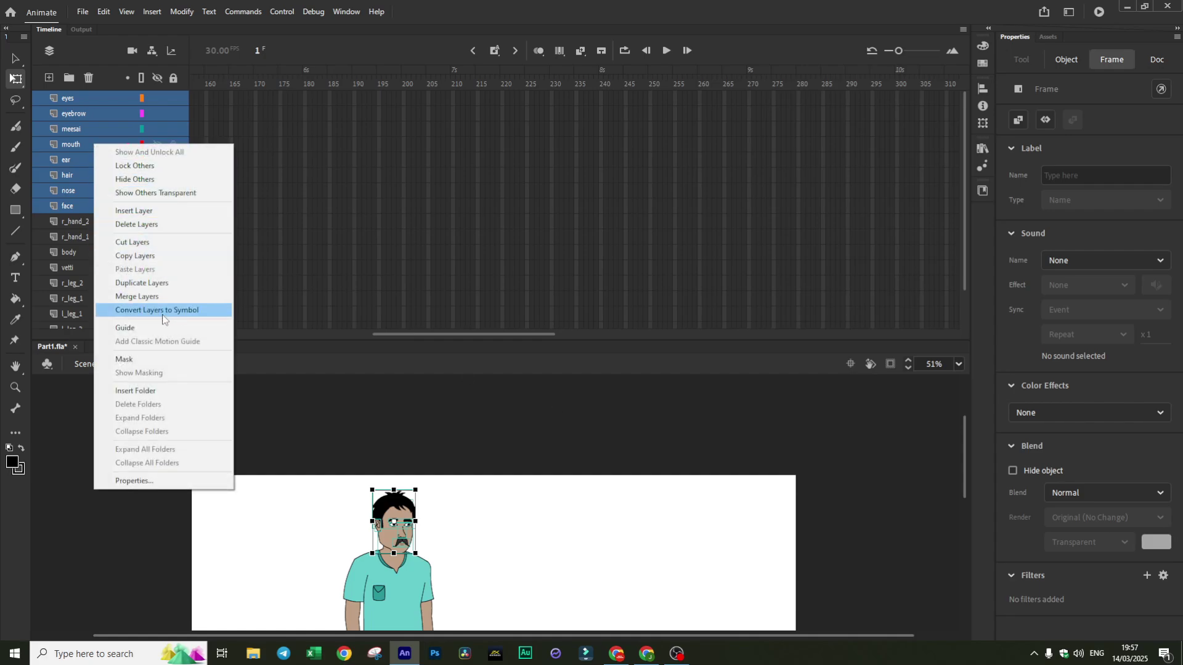
left_click(179, 311)
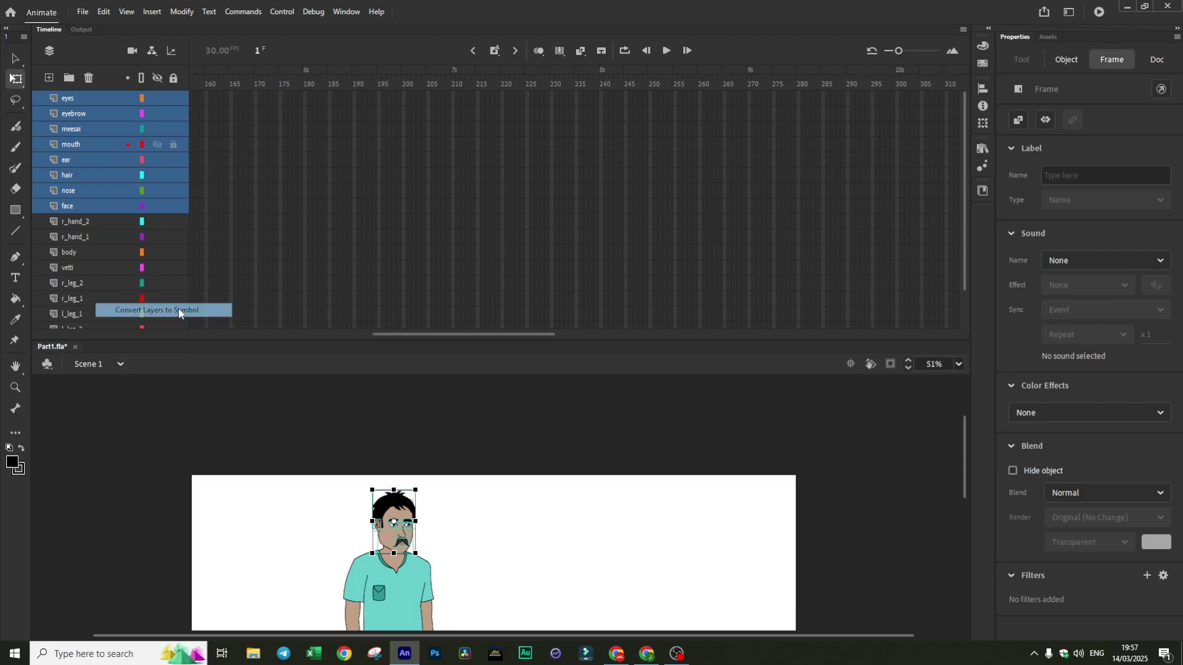
left_click_drag(618, 182, 462, 59)
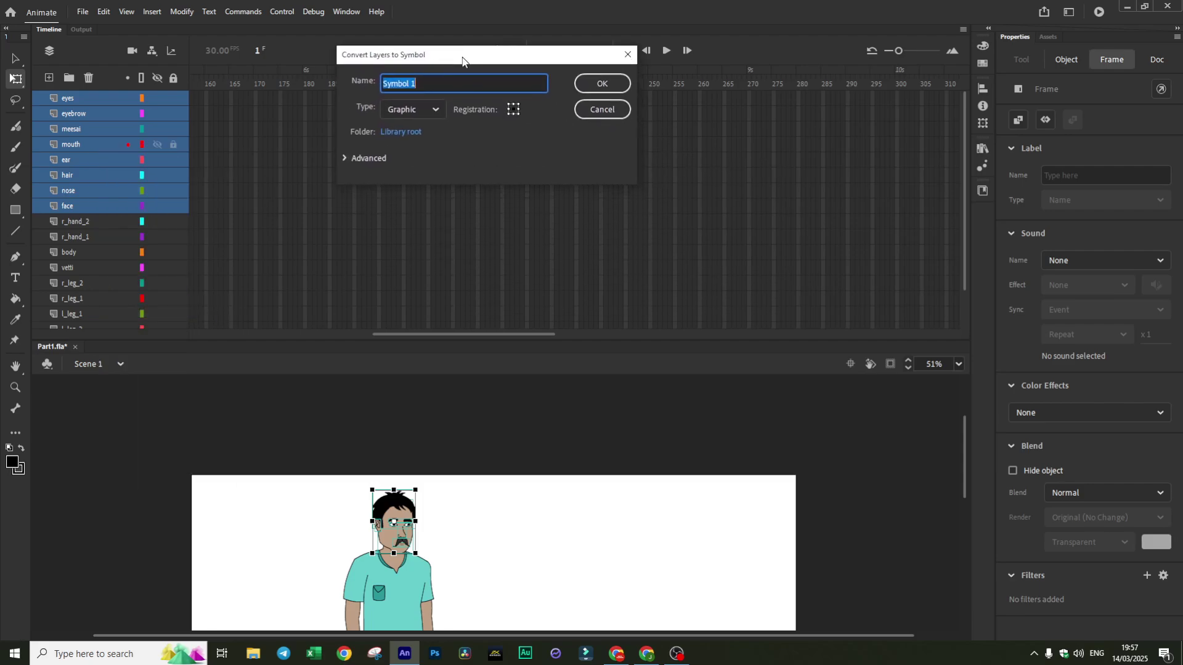
left_click(440, 113)
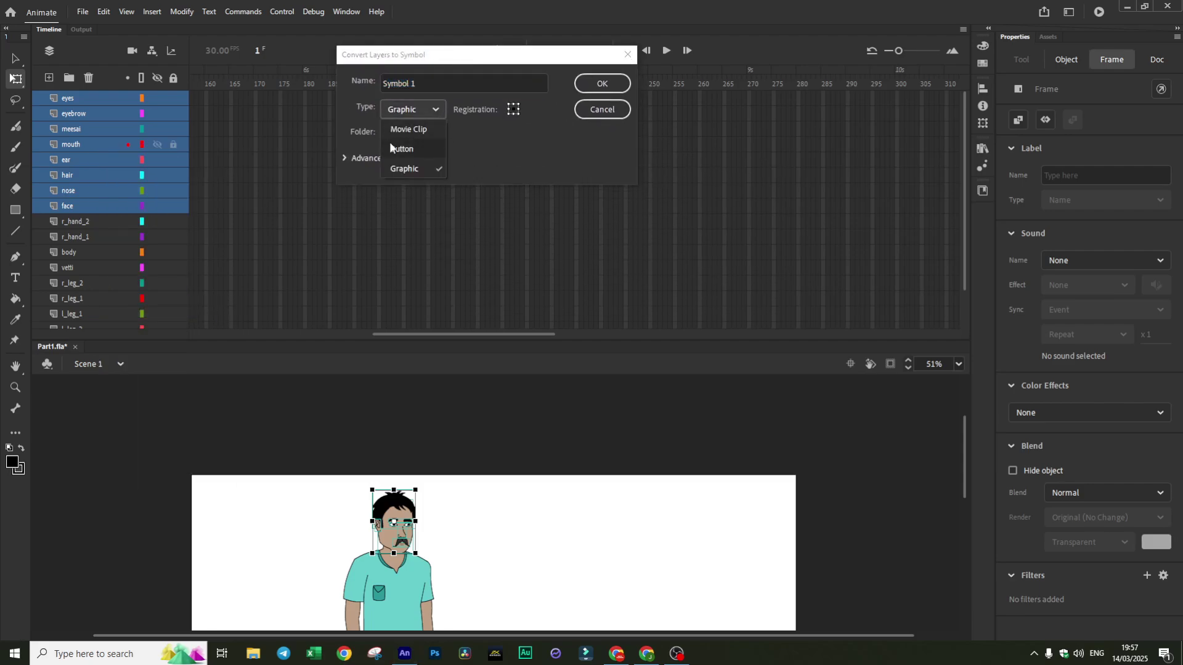
left_click(434, 168)
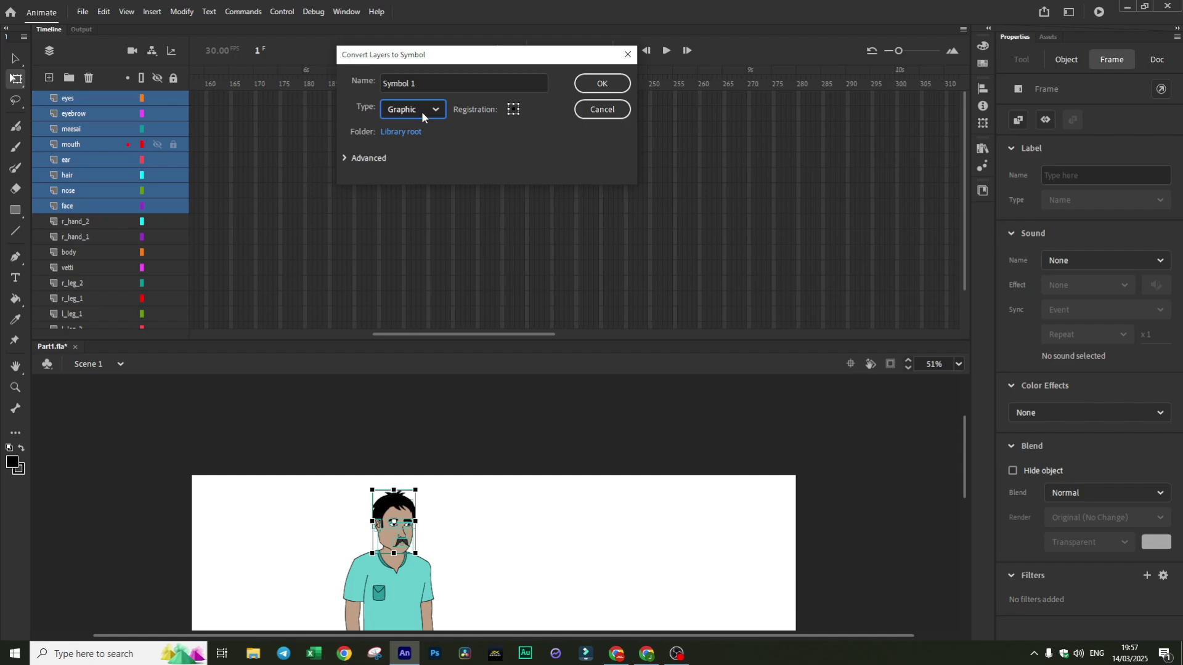
double_click(430, 83)
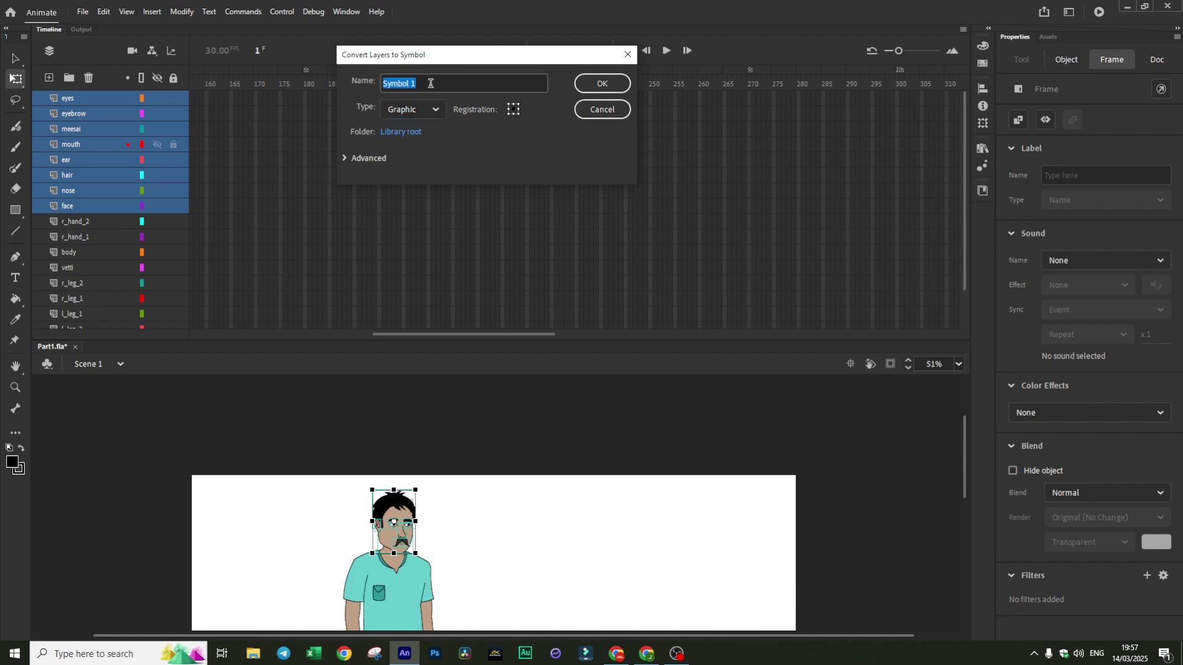
type("Head")
key("BackSpace")
key("BackSpace")
key("BackSpace")
key("BackSpace")
type("head")
left_click(609, 89)
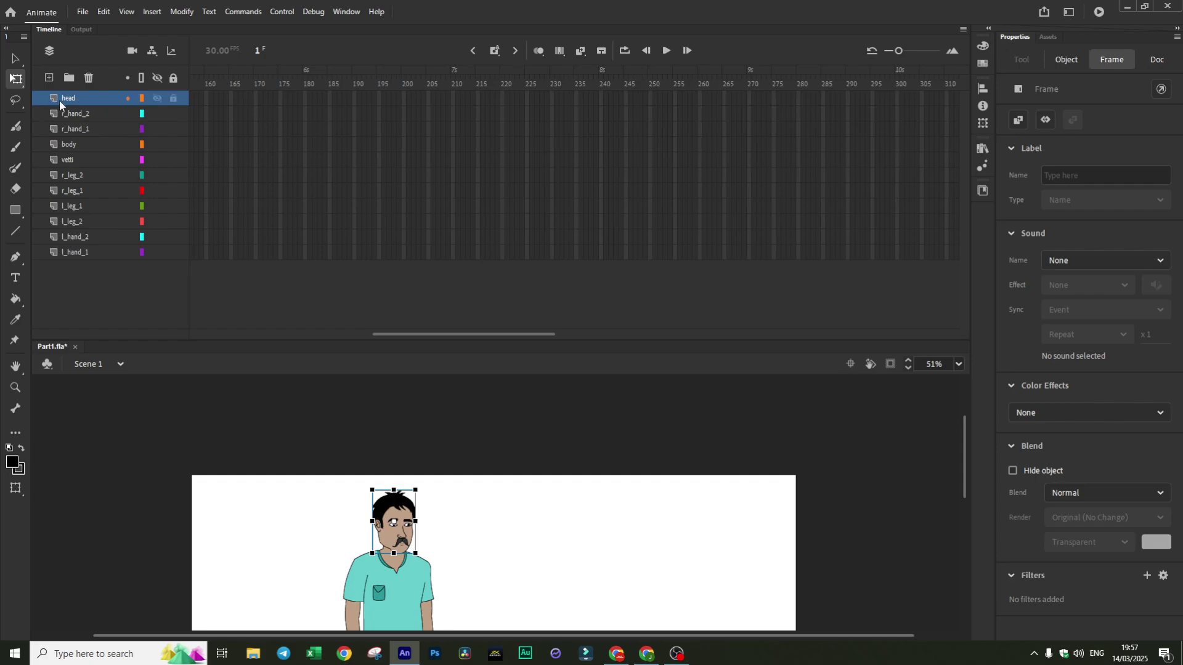
Select the head symbol on the stage, open it to check its nested layers, and return to Scene 1
scroll(474, 475, "down", 2)
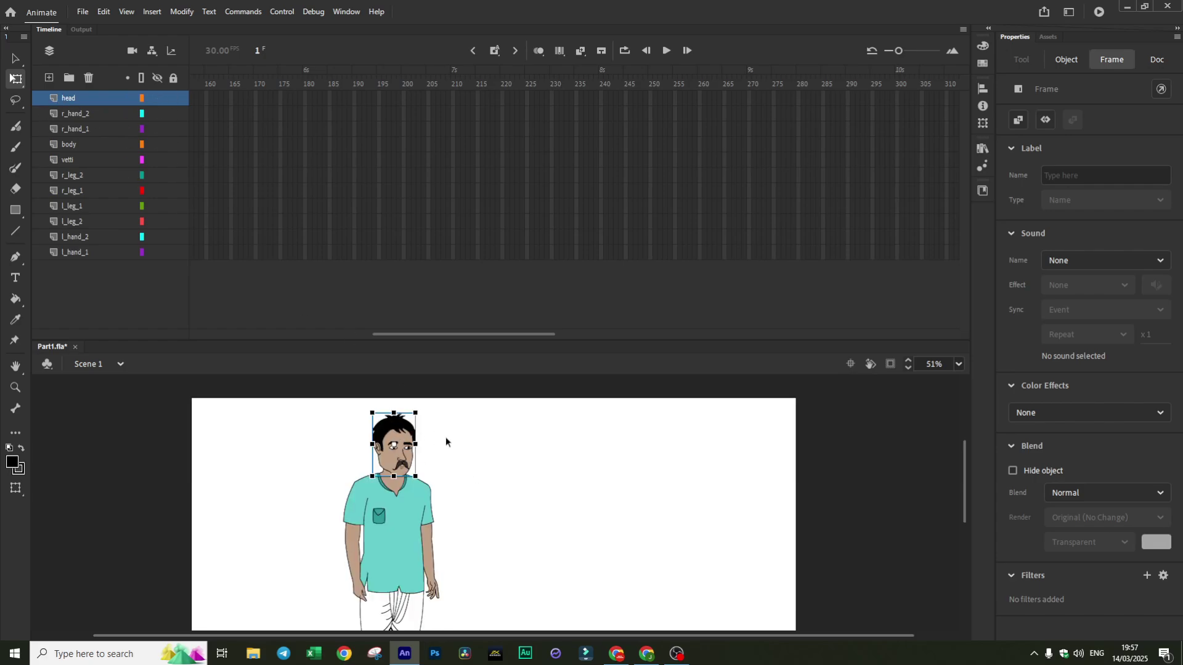
left_click(461, 442)
left_click(394, 445)
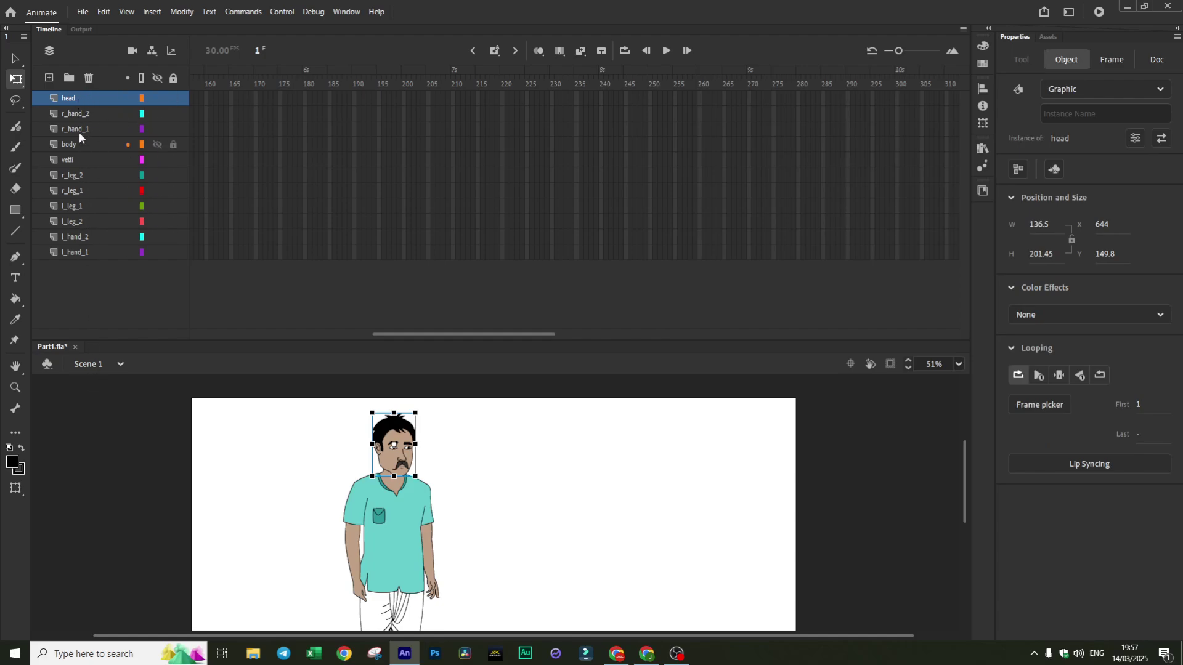
double_click(403, 455)
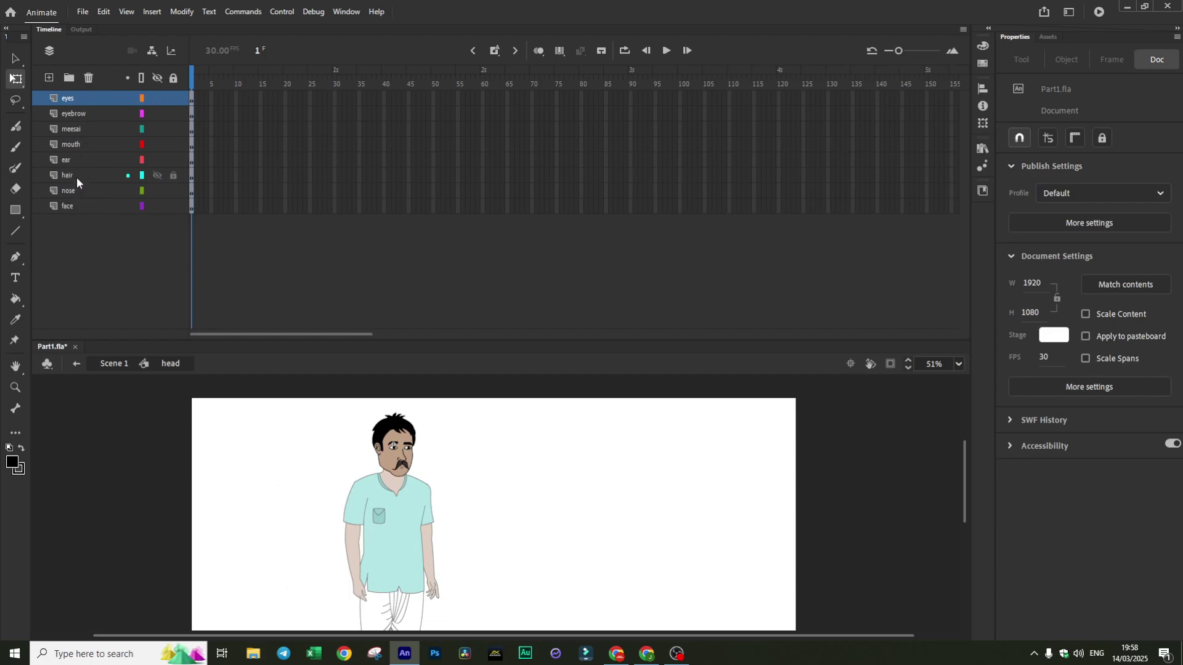
double_click(506, 427)
left_click(505, 427)
Select the head symbol on the stage and shrink the timeline to get a larger, closer view of the head
scroll(494, 447, "up", 3)
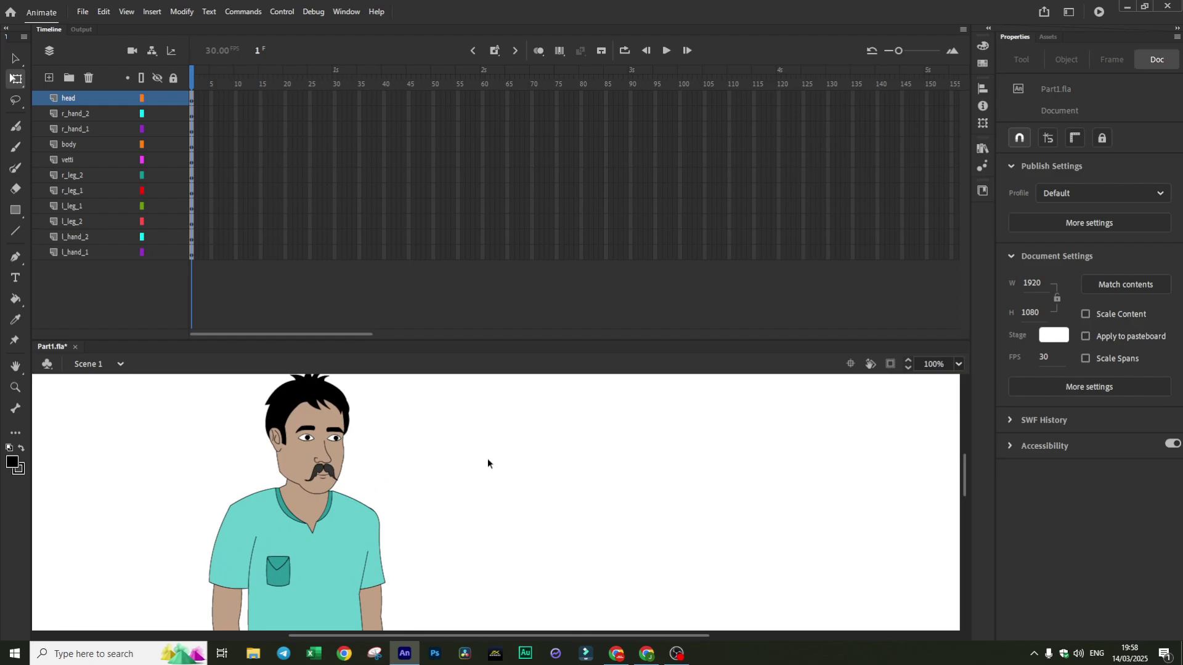
left_click_drag(702, 634, 636, 635)
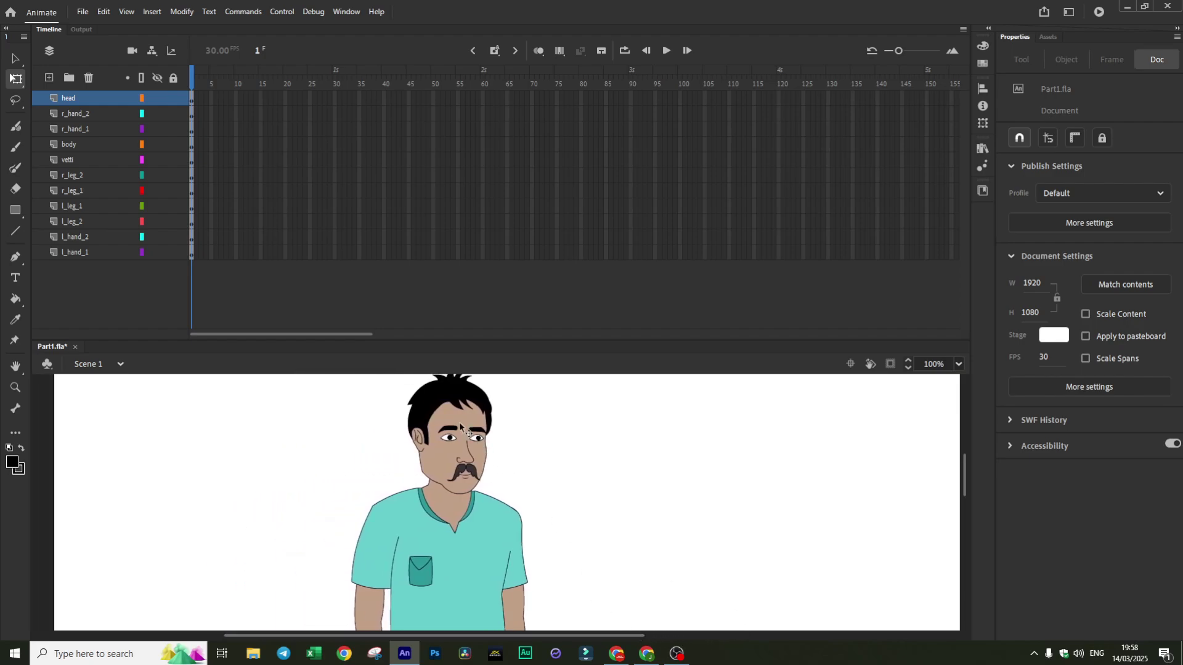
left_click(450, 462)
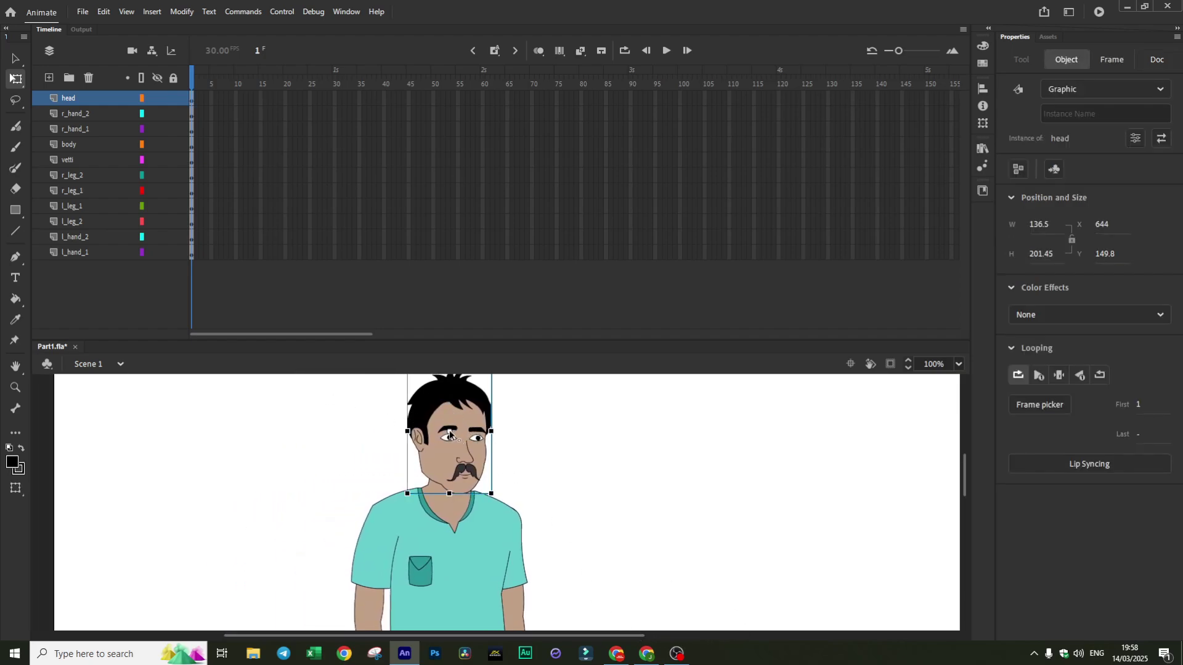
scroll(514, 481, "up", 3)
left_click_drag(512, 340, 523, 166)
left_click(571, 394)
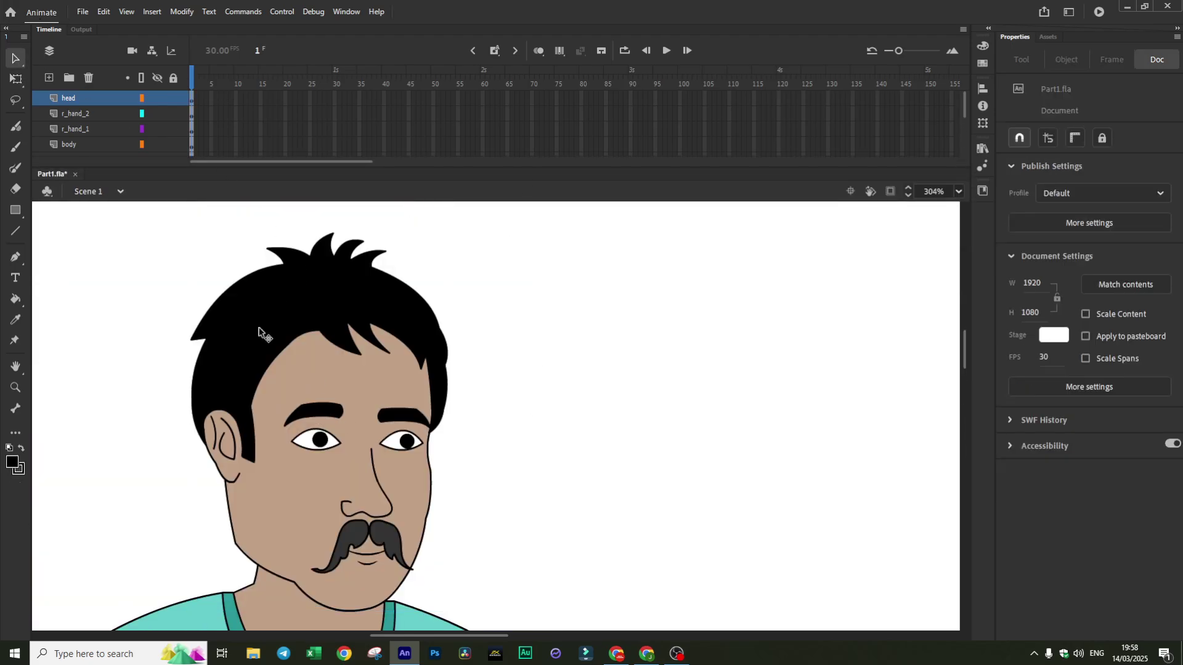
Select the head symbol with the Free Transform tool and move its pivot point from the centre to the neck joint below the ear
left_click_drag(148, 243, 547, 556)
left_click(616, 427)
left_click(16, 78)
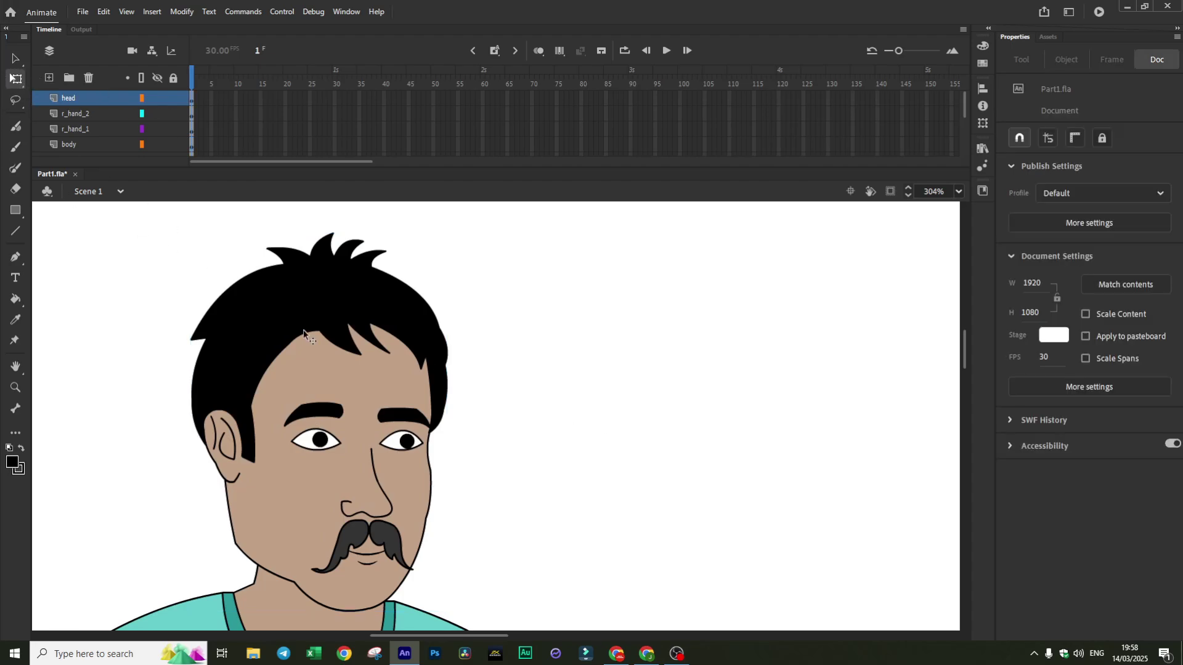
left_click(387, 357)
scroll(560, 325, "down", 2)
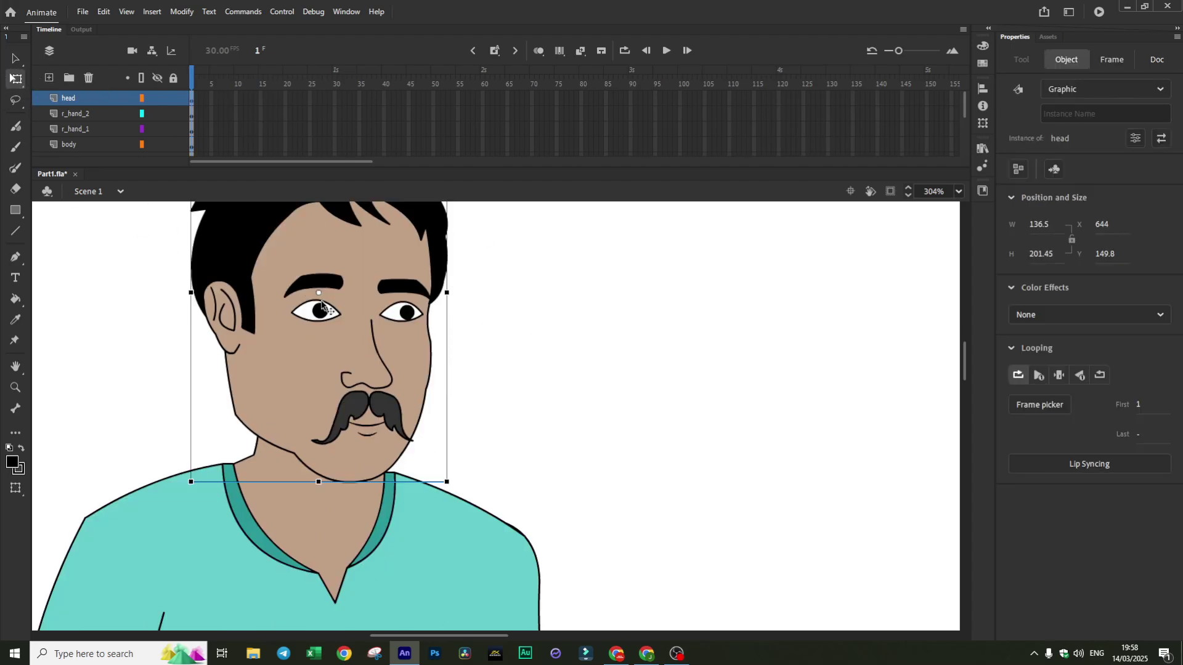
left_click_drag(319, 293, 317, 301)
left_click_drag(266, 433, 262, 444)
scroll(470, 427, "up", 2)
scroll(477, 423, "down", 2)
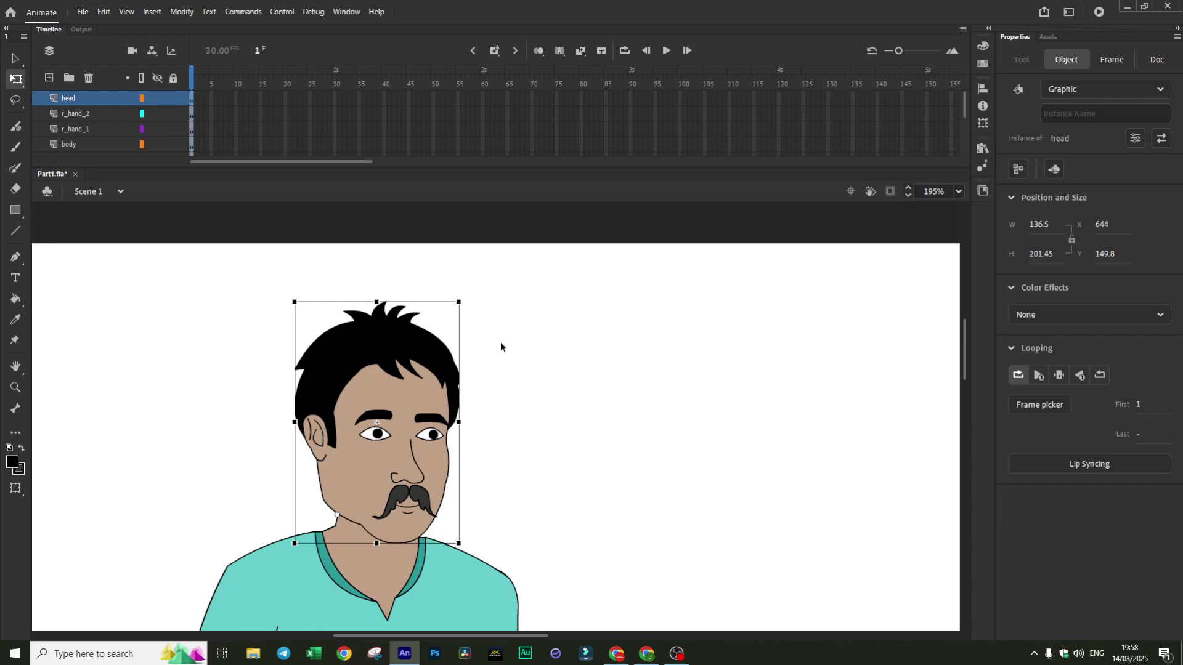
Test rotating the head about pivots at the neck, face centre, top of the hair and chin, and return the pivot to the neck
mouse_move(464, 298)
left_mouse_down()
mouse_move(435, 276)
mouse_move(486, 333)
mouse_move(460, 312)
mouse_move(503, 382)
mouse_move(395, 301)
mouse_move(410, 304)
mouse_move(370, 296)
mouse_move(443, 346)
mouse_move(512, 344)
mouse_move(452, 287)
mouse_move(459, 297)
left_mouse_up()
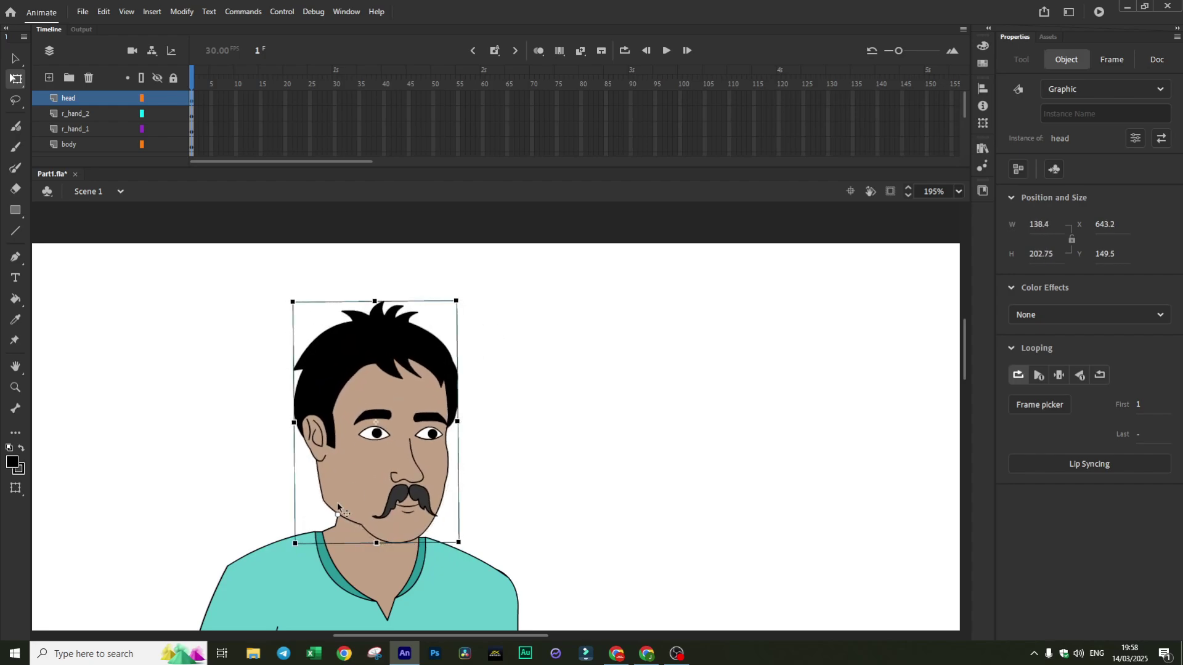
left_click_drag(337, 514, 386, 444)
mouse_move(461, 298)
left_mouse_down()
mouse_move(511, 349)
mouse_move(475, 297)
mouse_move(446, 300)
mouse_move(487, 327)
mouse_move(465, 303)
left_mouse_up()
left_click_drag(387, 445, 395, 313)
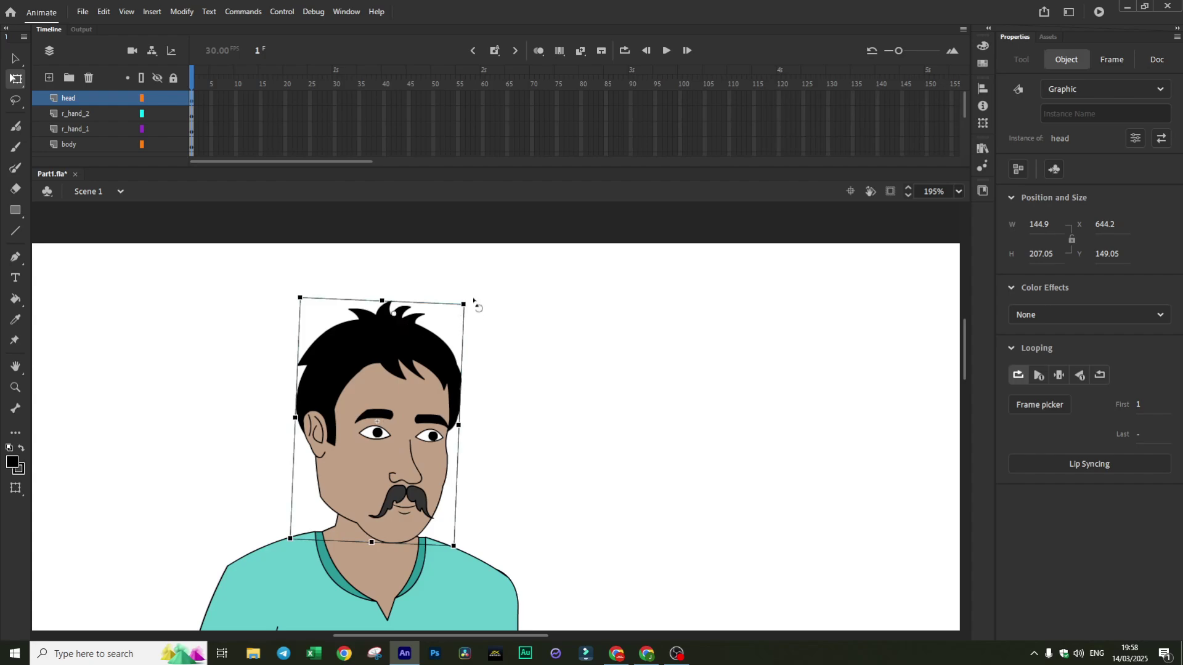
mouse_move(473, 301)
left_mouse_down()
mouse_move(486, 338)
mouse_move(475, 269)
mouse_move(463, 338)
mouse_move(477, 301)
left_mouse_up()
left_click_drag(395, 314, 378, 540)
mouse_move(471, 308)
left_mouse_down()
mouse_move(409, 269)
mouse_move(551, 336)
mouse_move(425, 279)
mouse_move(489, 312)
mouse_move(474, 308)
left_mouse_up()
left_click_drag(377, 540, 338, 515)
Place the head's pivot point where the jaw meets the back of the neck, test its rotation, and deselect the head
scroll(557, 343, "down", 3)
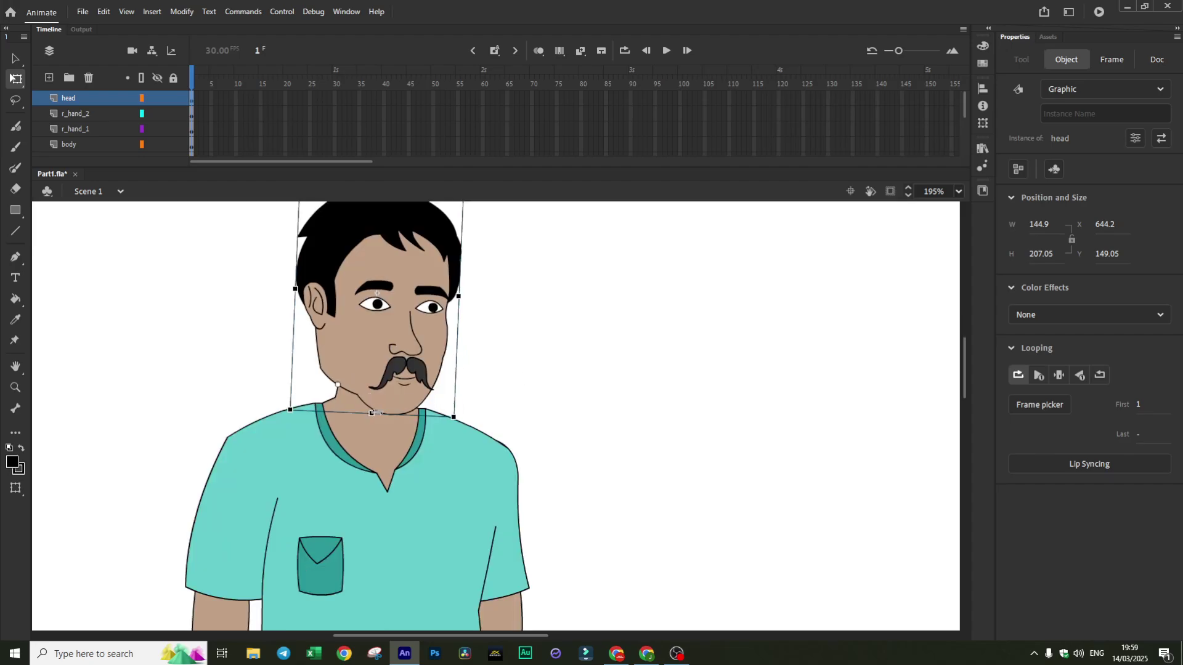
scroll(377, 413, "up", 3)
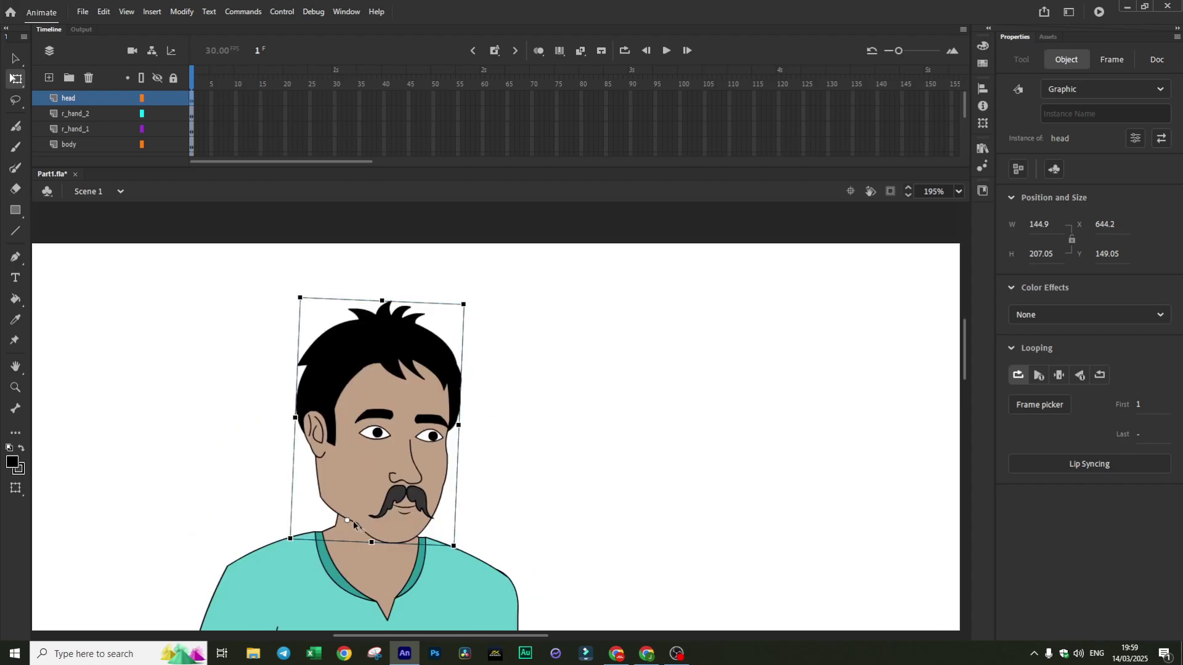
left_click_drag(417, 536, 338, 514)
left_click_drag(464, 299, 520, 309)
scroll(541, 319, "down", 3)
left_click(575, 368)
left_click(481, 351)
left_click(589, 384)
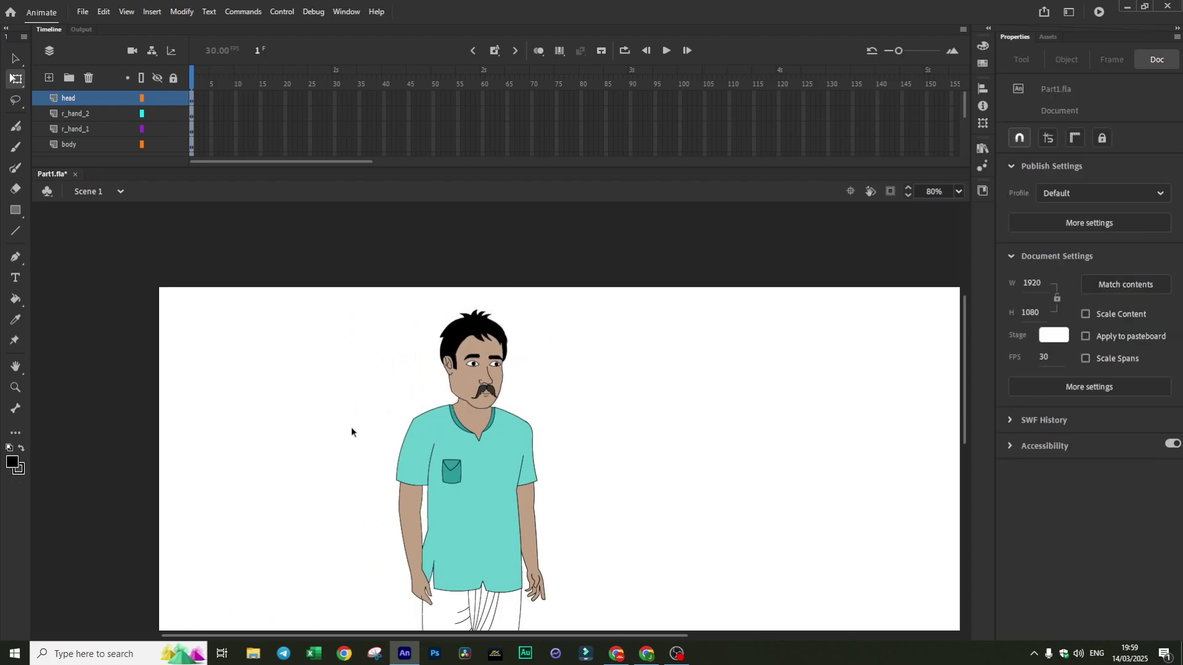
Enlarge the timeline to show all layers and convert the r_hand_1 upper arm into a Graphic symbol with the default name
left_click(74, 112)
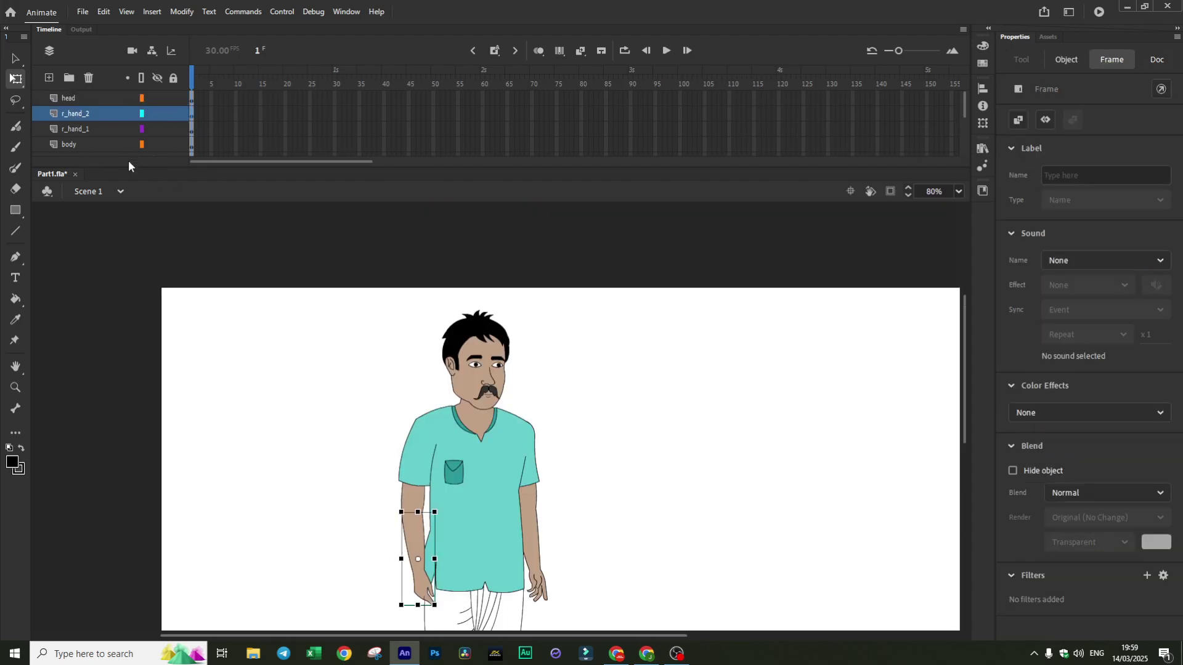
left_click_drag(130, 167, 113, 319)
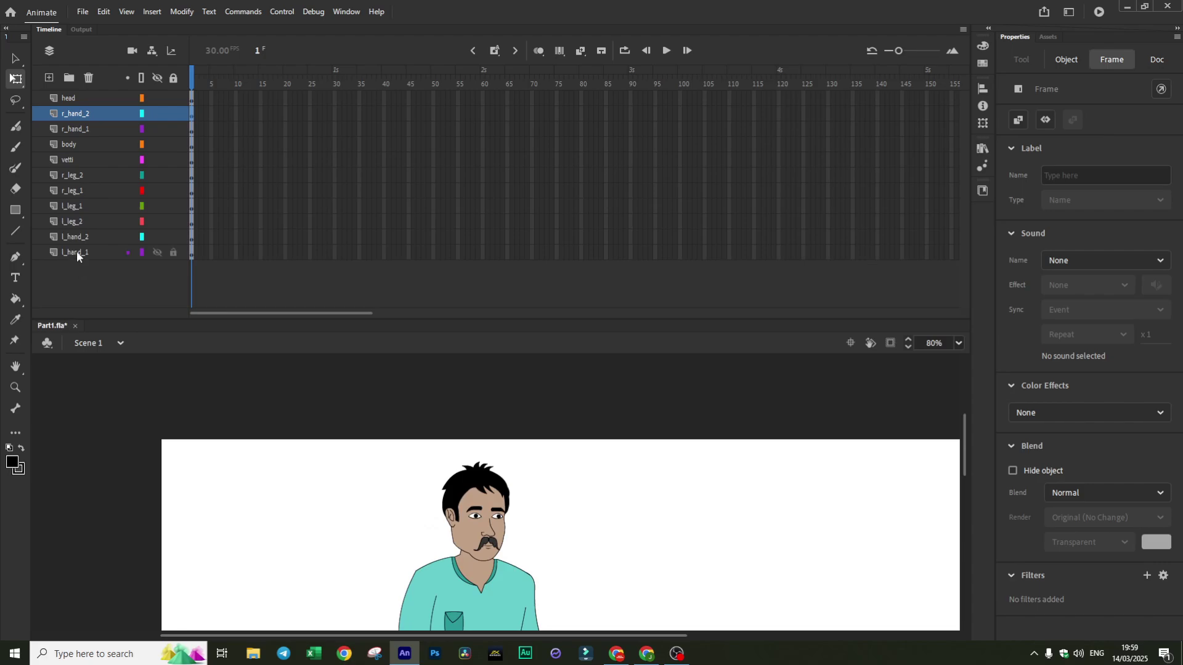
scroll(383, 400, "down", 5)
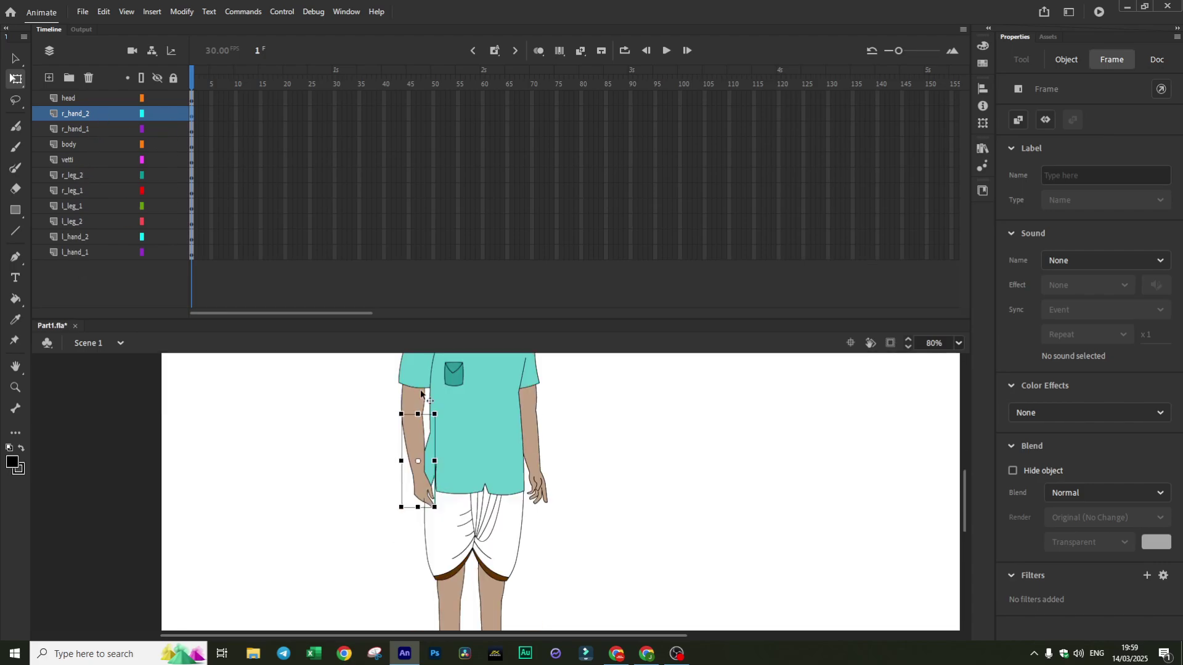
scroll(420, 390, "up", 2)
left_click(426, 438)
right_click(427, 439)
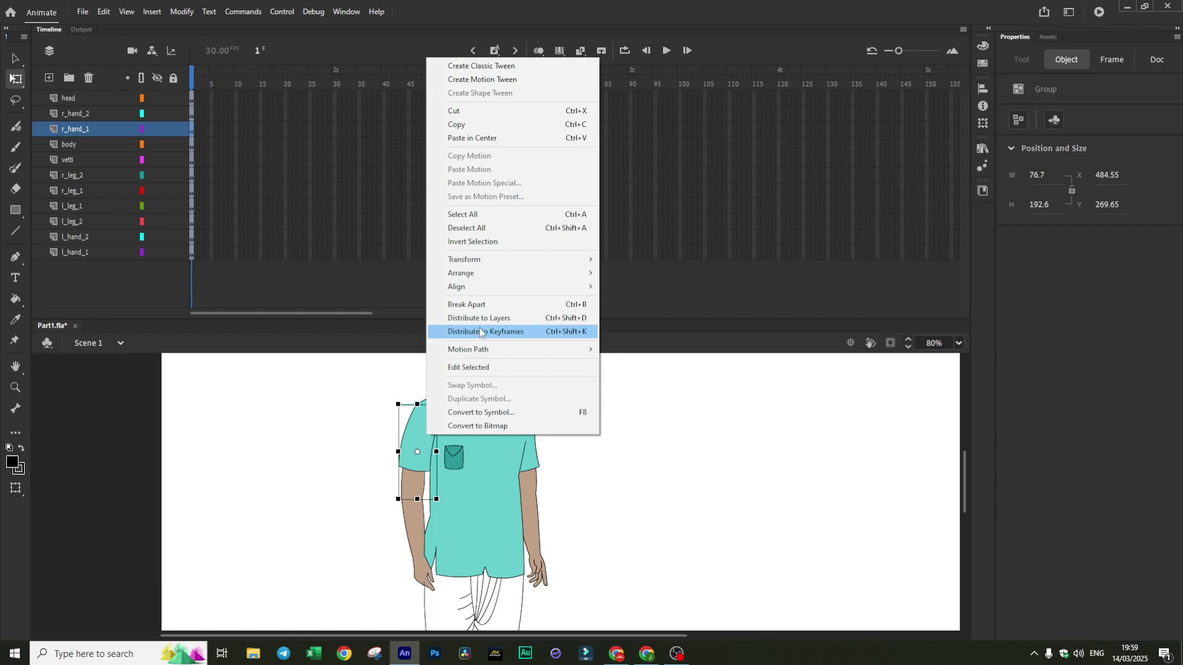
left_click(780, 558)
left_click(421, 433)
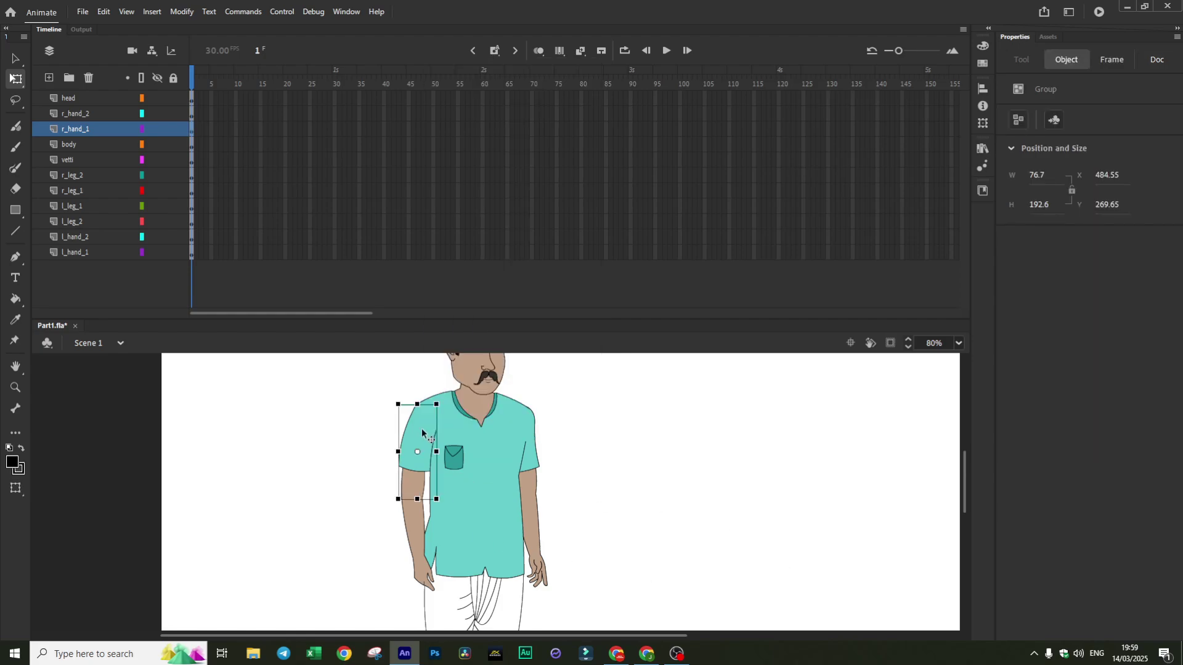
key("F8")
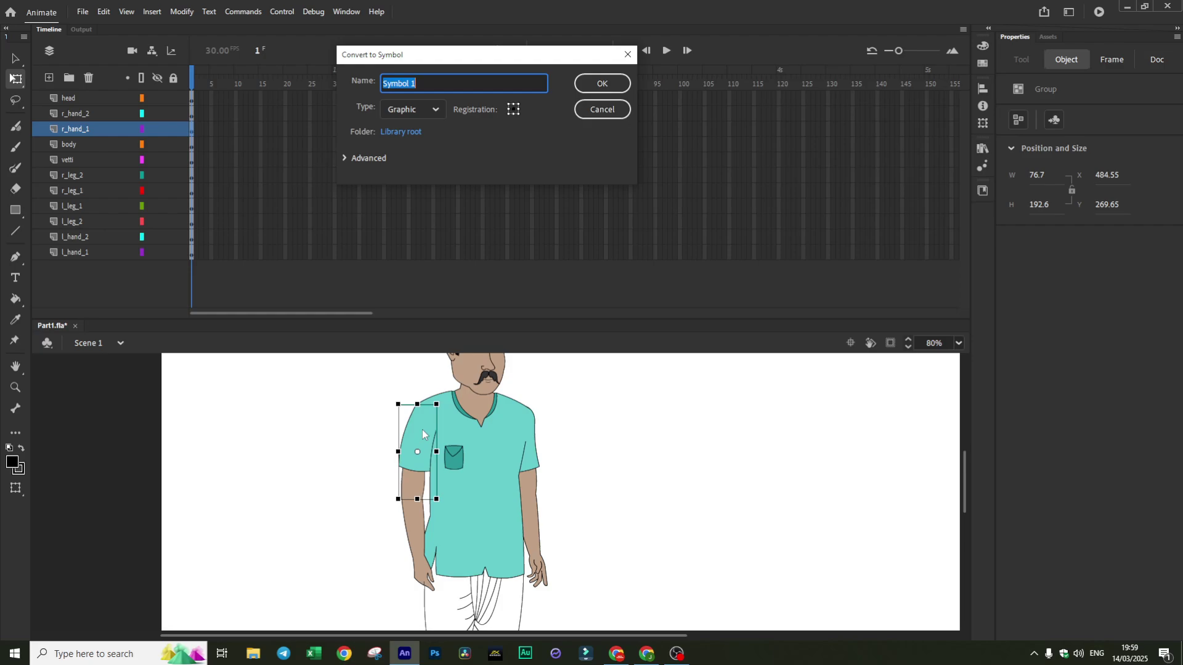
key("Return")
Convert the r_hand_2 forearm and the body each into a Graphic symbol, keeping the default names
left_click(438, 531)
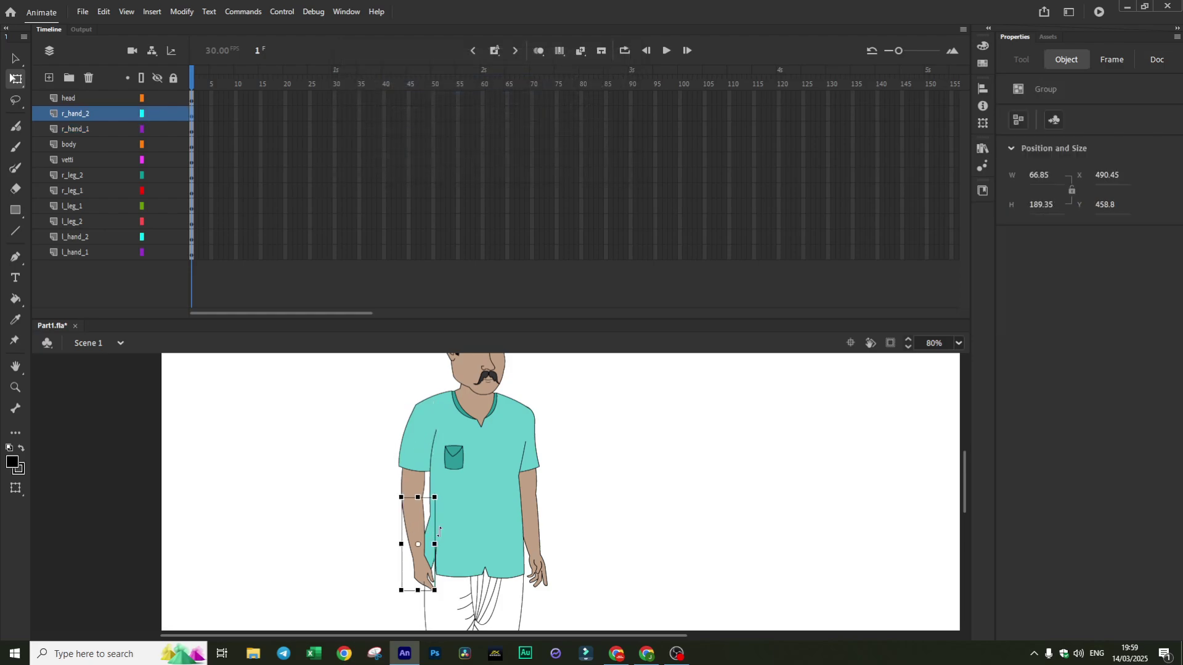
key("F8")
left_click(478, 491)
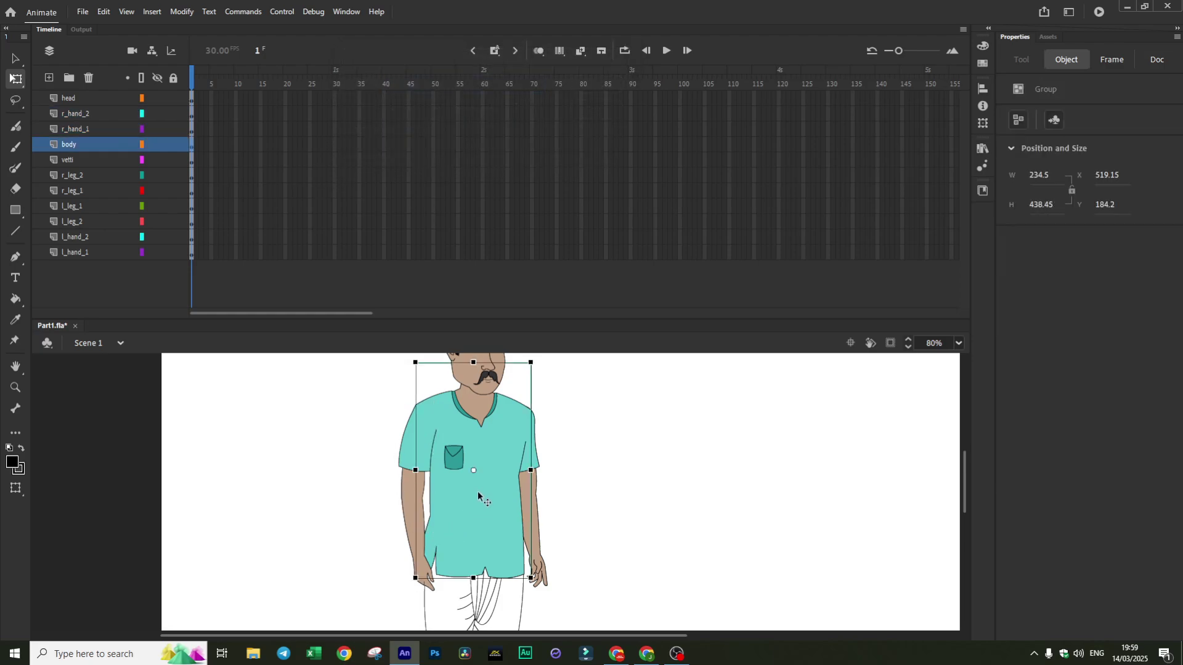
key("F8")
key("Return")
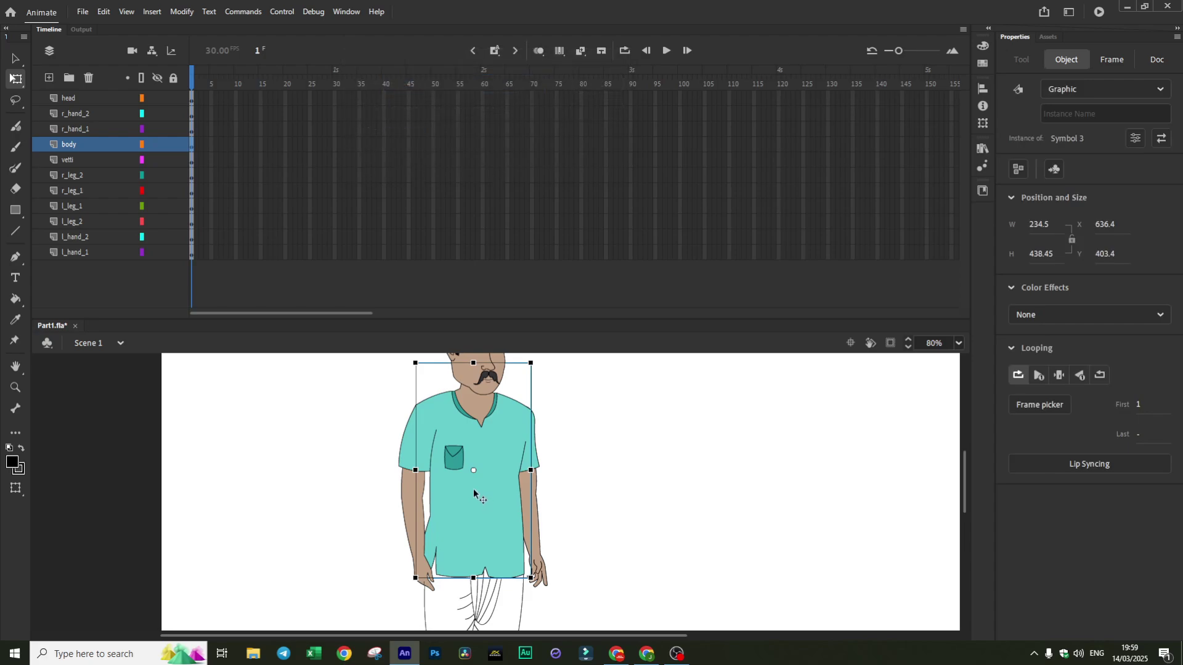
left_click(708, 427)
Convert the l_hand_1 upper arm and the l_hand_2 forearm each into a Graphic symbol with the default names
left_click(534, 449)
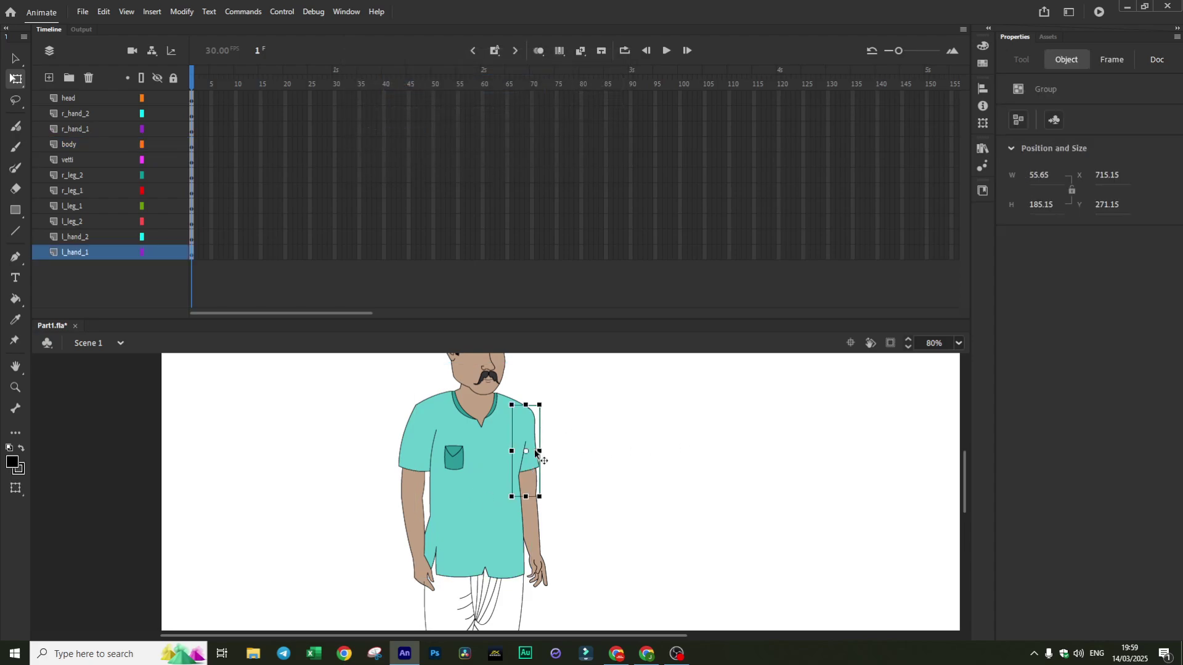
key("F8")
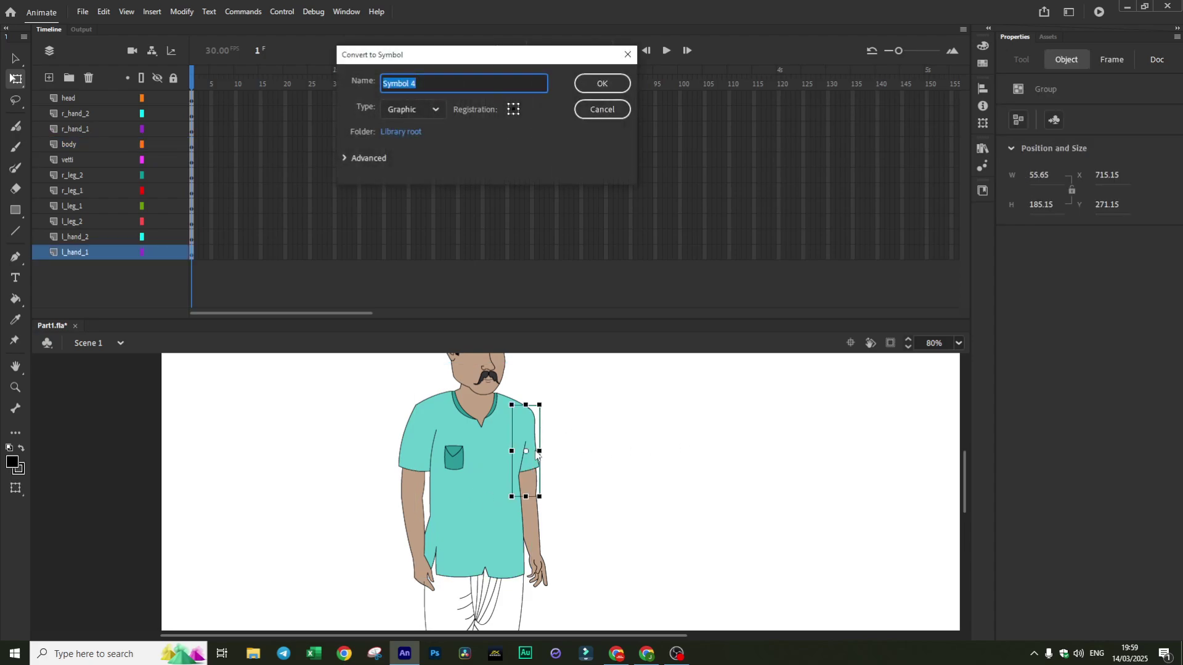
key("Return")
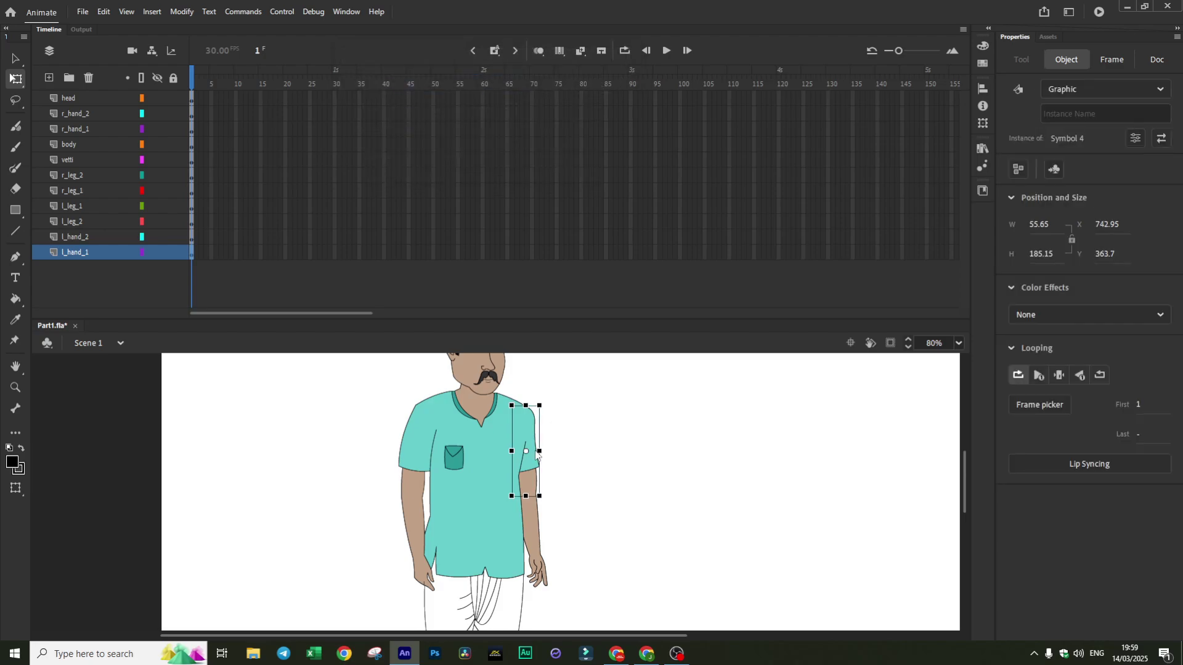
left_click(543, 533)
key("F8")
key("Return")
left_click(540, 468)
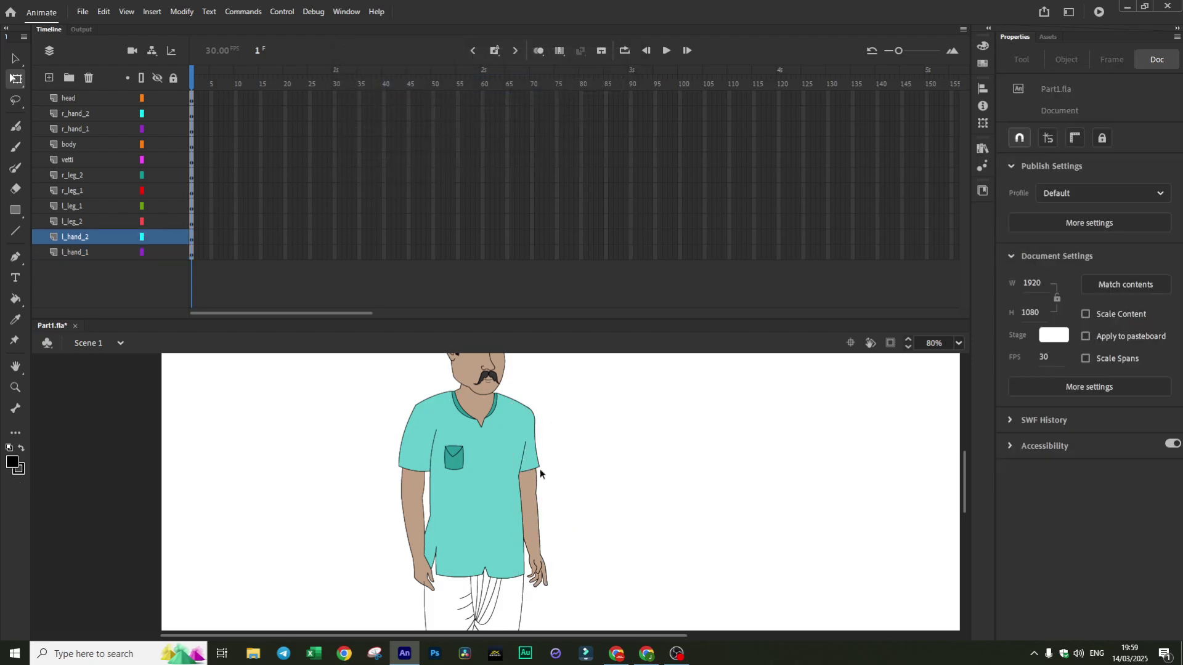
Select the arm parts, the body and the l_leg_1 thigh in turn and check whether each is a group or a Graphic symbol
left_click(530, 484)
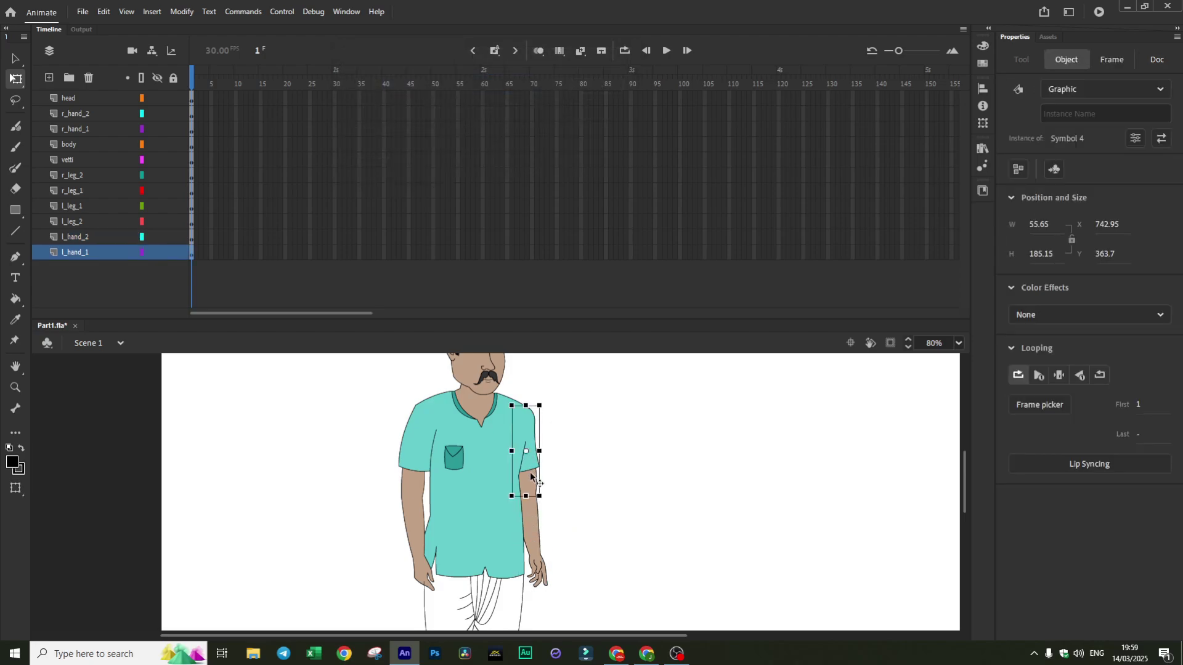
left_click(531, 522)
left_click(417, 498)
left_click(419, 462)
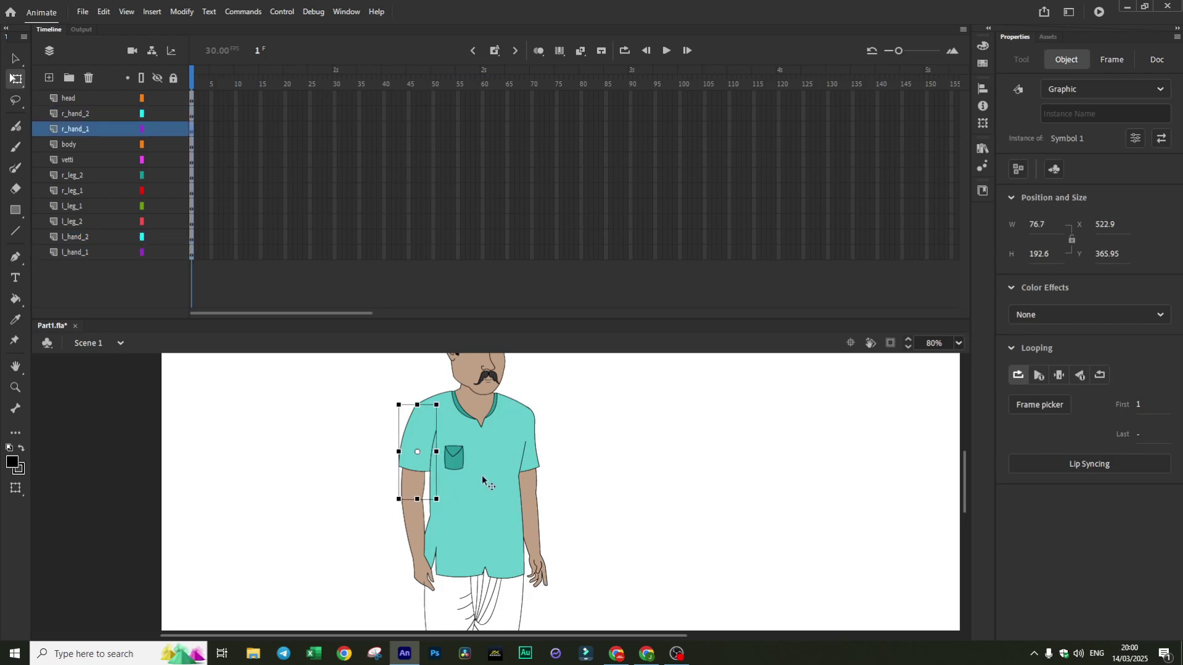
left_click(482, 480)
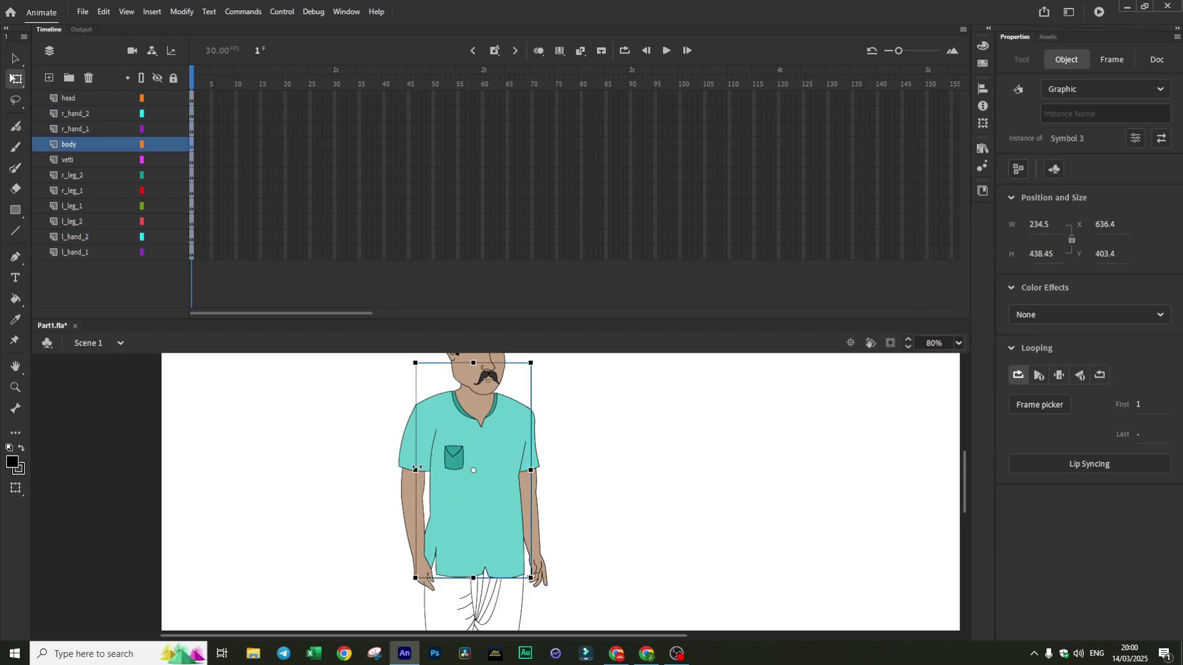
left_click(648, 410)
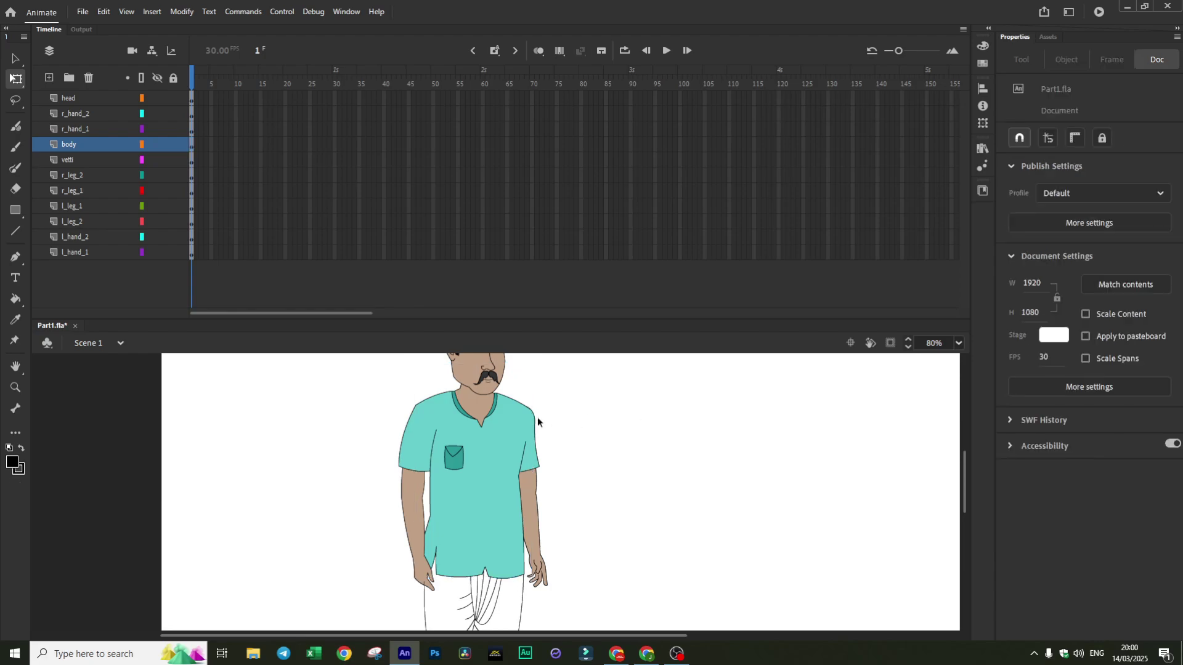
left_click(486, 444)
left_click(1070, 58)
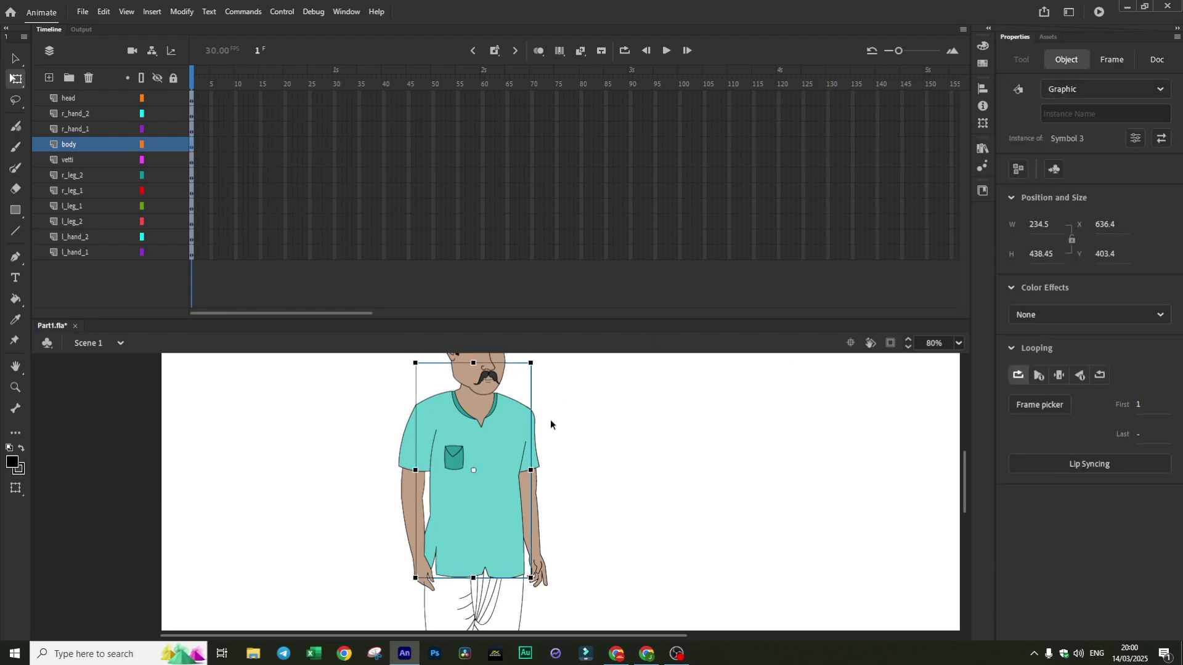
scroll(550, 423, "down", 3)
left_click(501, 526)
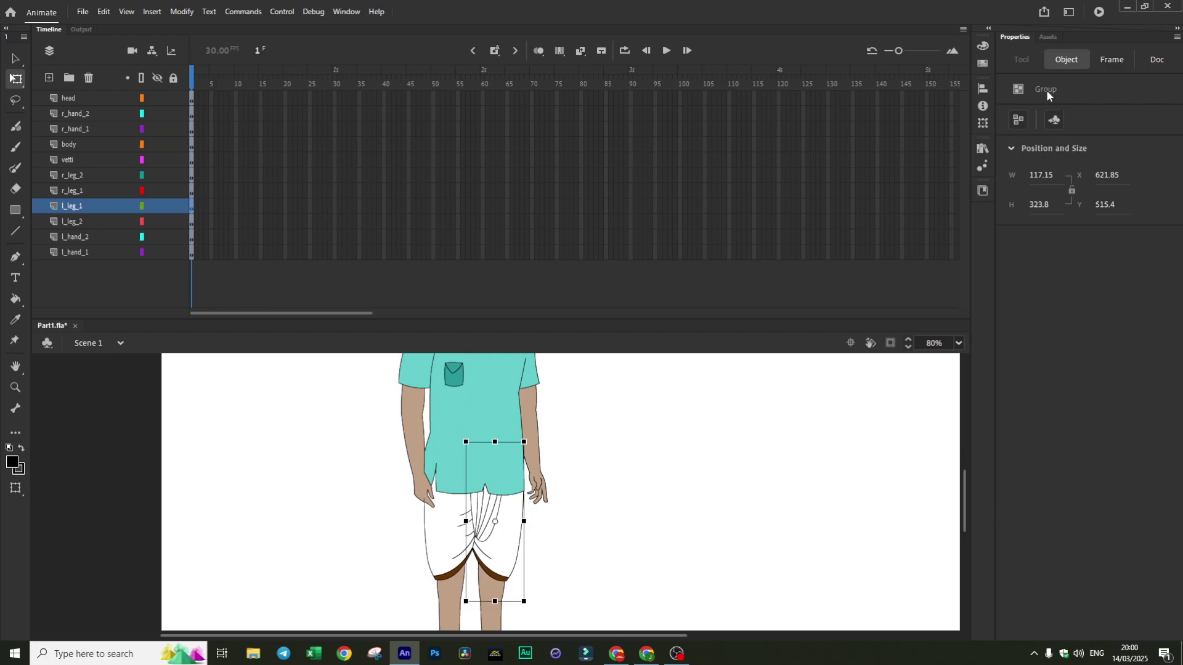
left_click(491, 416)
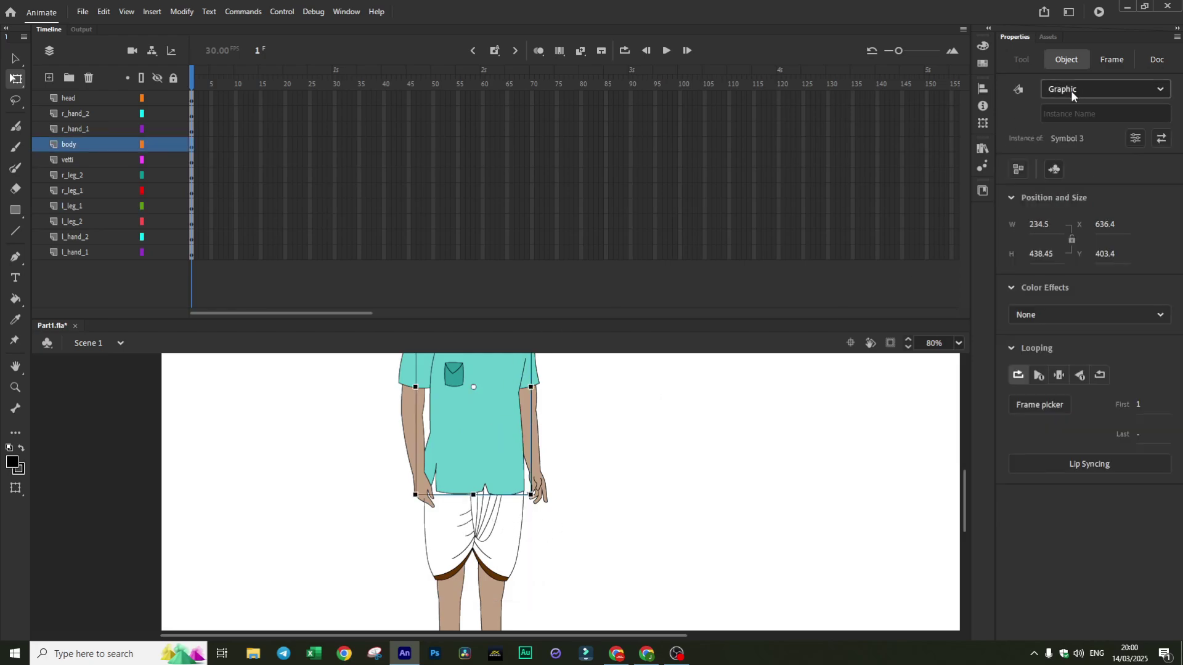
Convert the vetti folds and the r_leg_1 thigh each into a Graphic symbol, keeping the default names
left_click(484, 517)
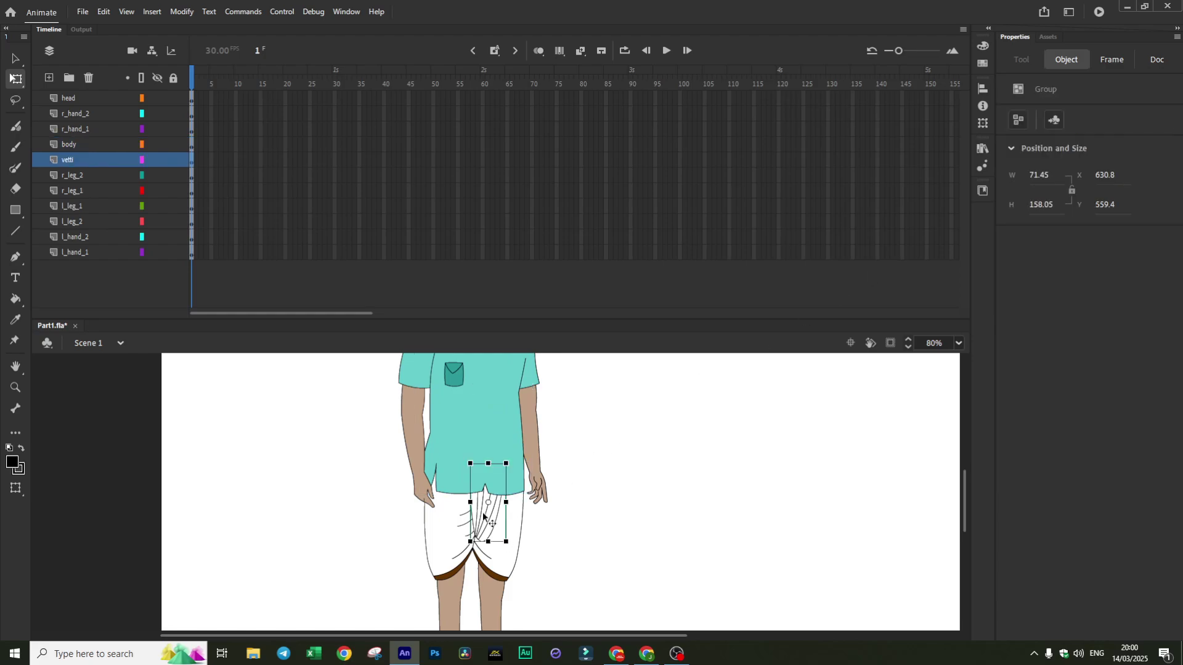
key("F8")
key("Return")
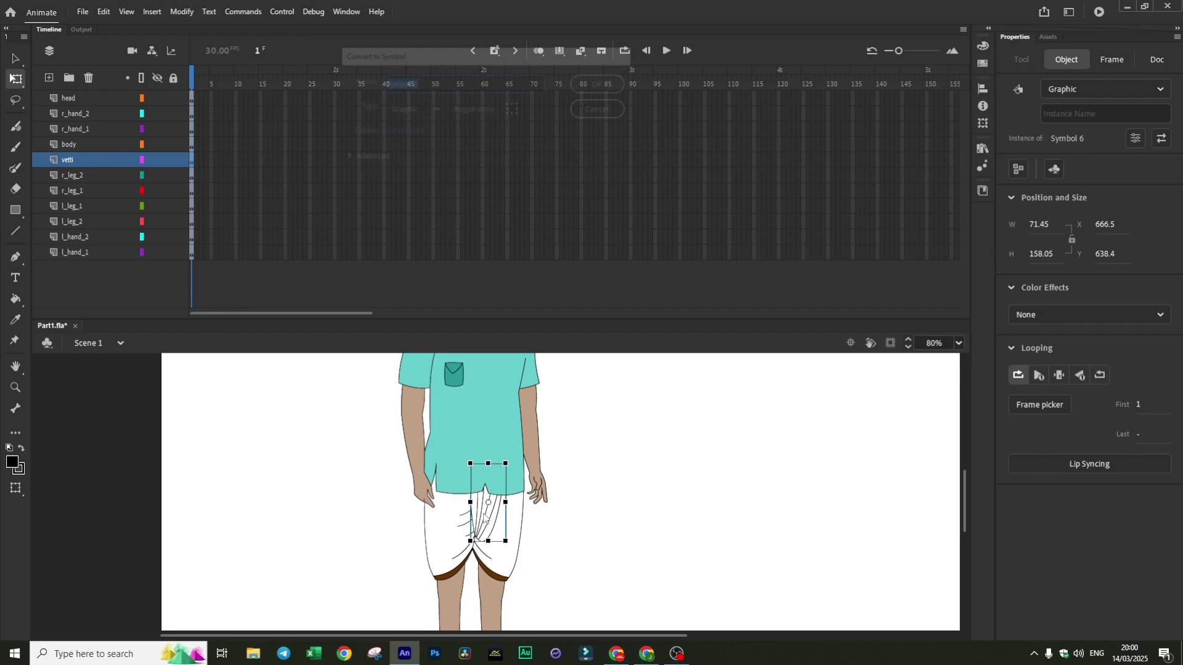
left_click(456, 519)
key("F8")
key("Return")
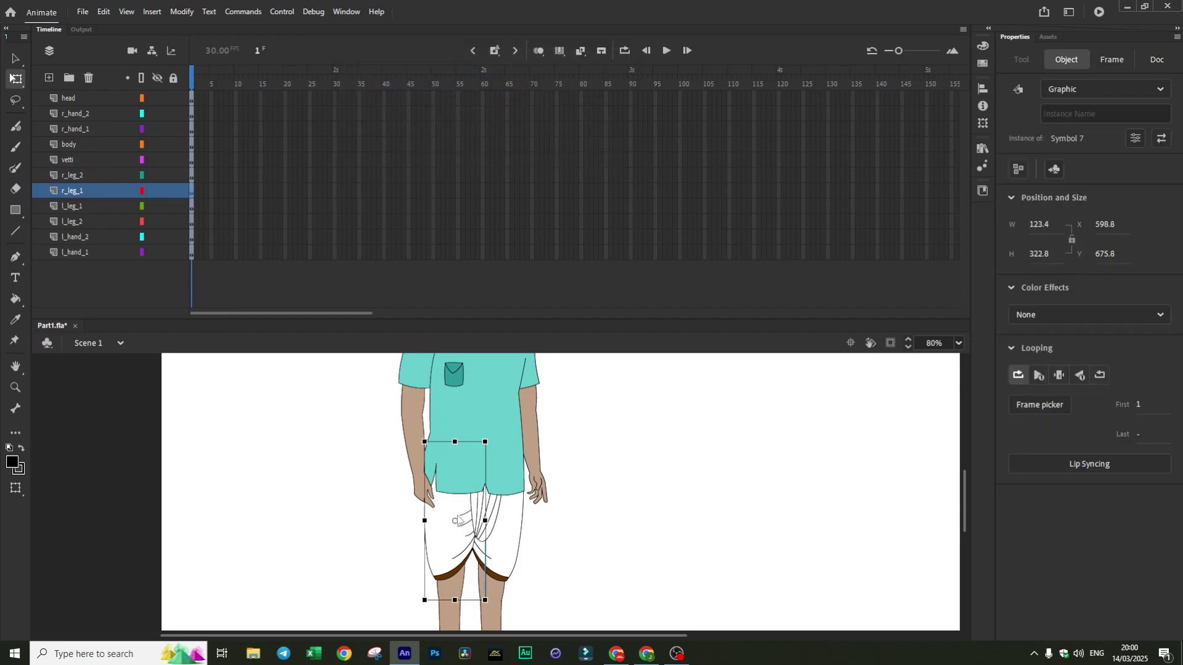
Convert the l_leg_1 thigh and the r_leg_2 lower leg each into a Graphic symbol, keeping the default names
left_click(508, 525)
key("F8")
key("Return")
scroll(558, 541, "down", 2)
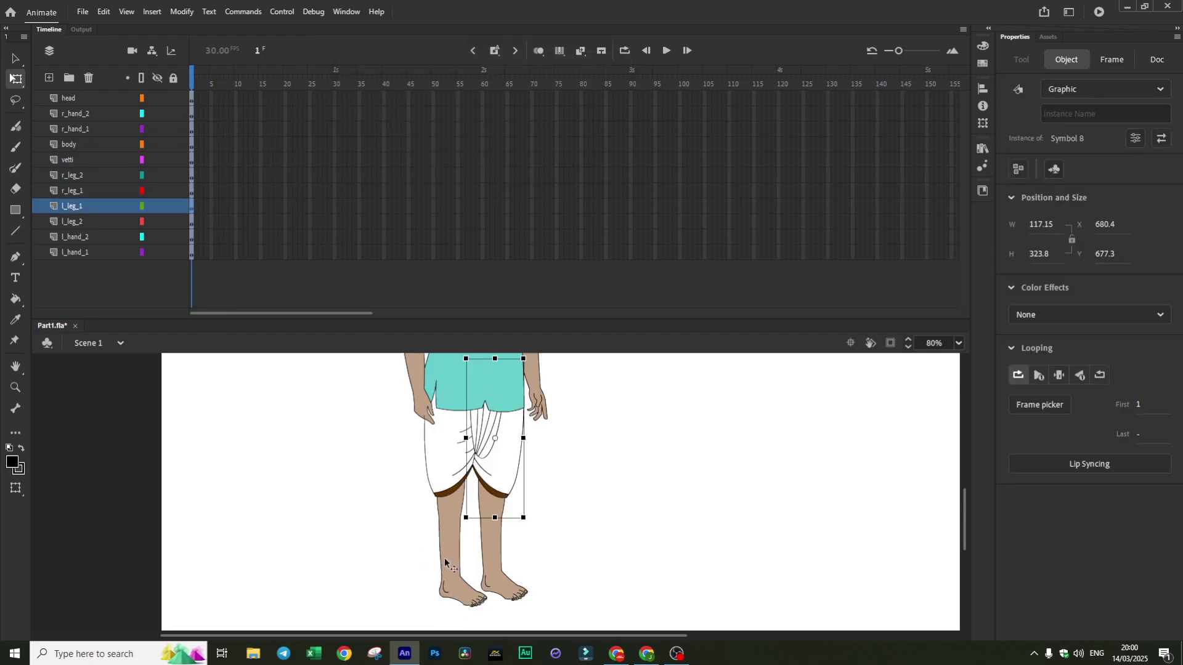
left_click(462, 554)
key("F8")
key("Return")
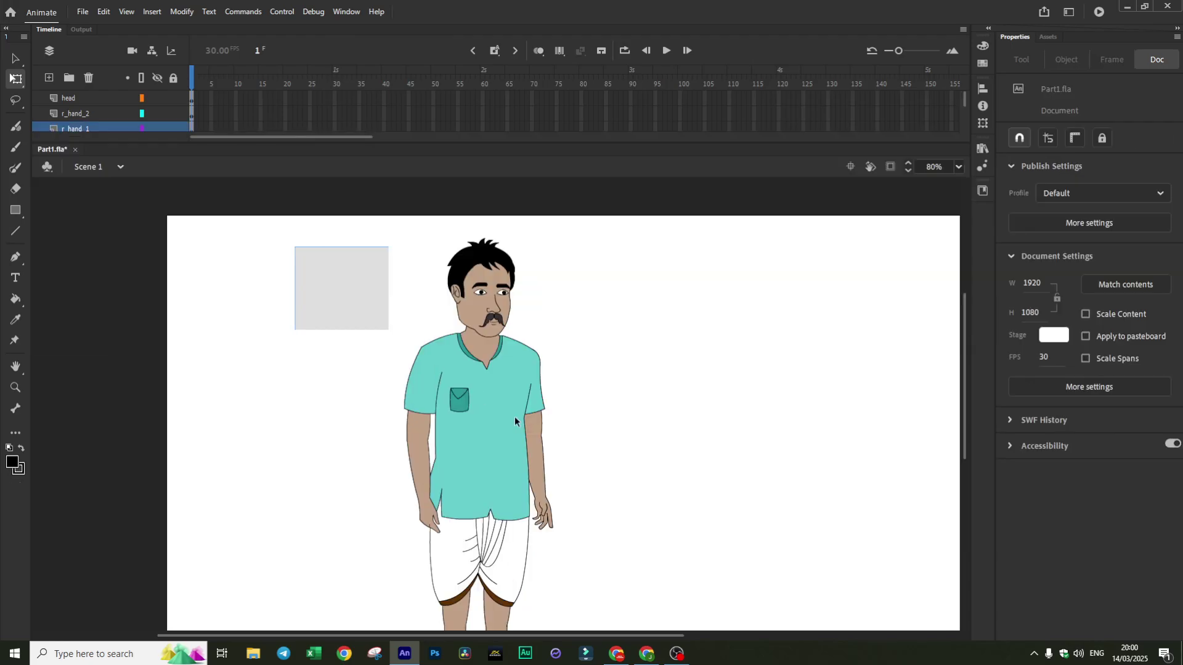
Select the whole character to check its parts, and enlarge the timeline so that all body-part layers are listed
key("ctrl+a")
scroll(470, 366, "down", 2)
left_click(686, 438)
left_click_drag(250, 329, 703, 580)
left_click(644, 420)
scroll(644, 419, "up", 3)
left_click_drag(220, 145, 221, 300)
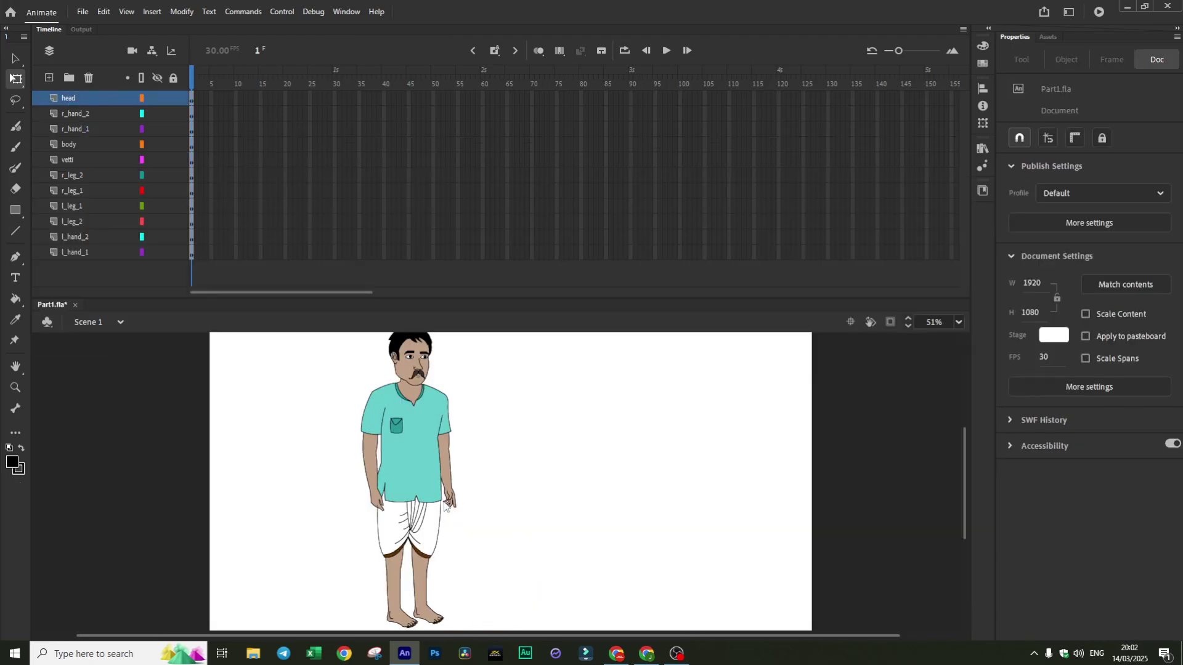
Select the leg parts, the body and the head in turn and check whether each is a Graphic symbol
left_click(432, 527)
left_click(419, 593)
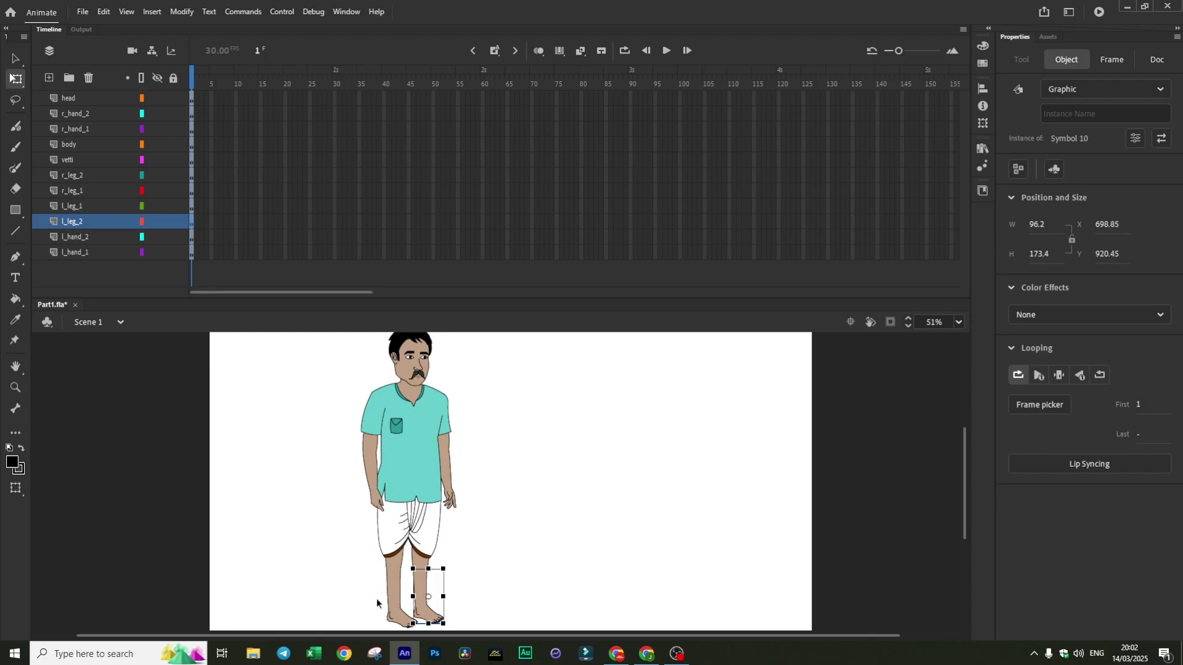
left_click(398, 607)
left_click(396, 543)
left_click(412, 385)
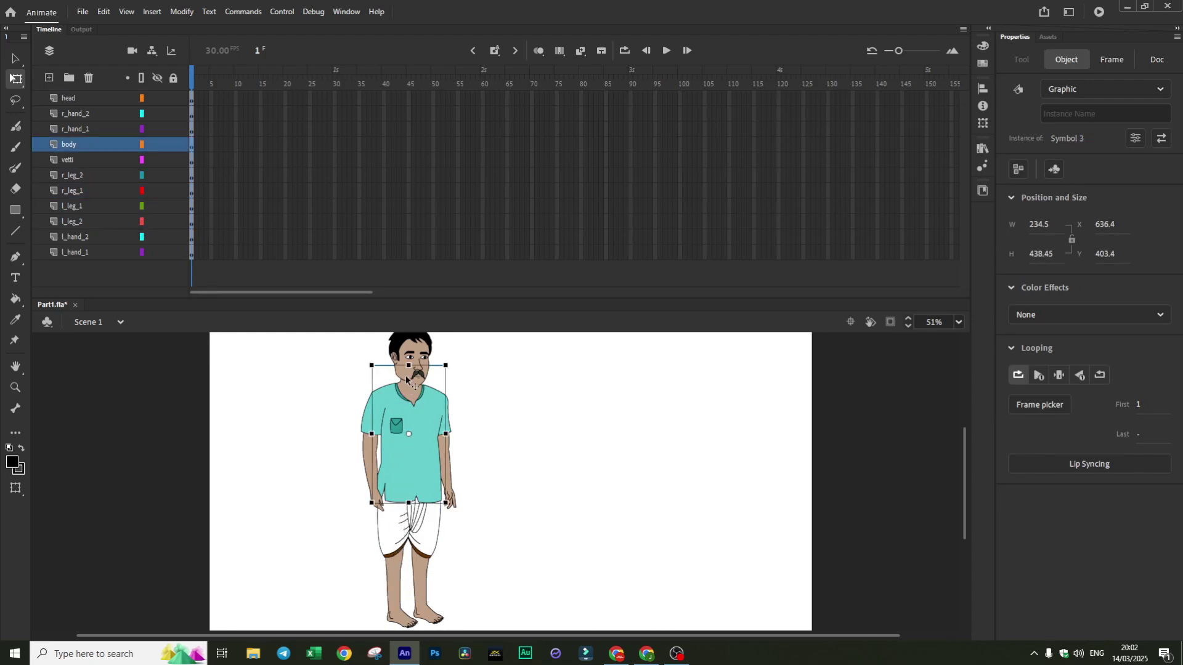
left_click(612, 444)
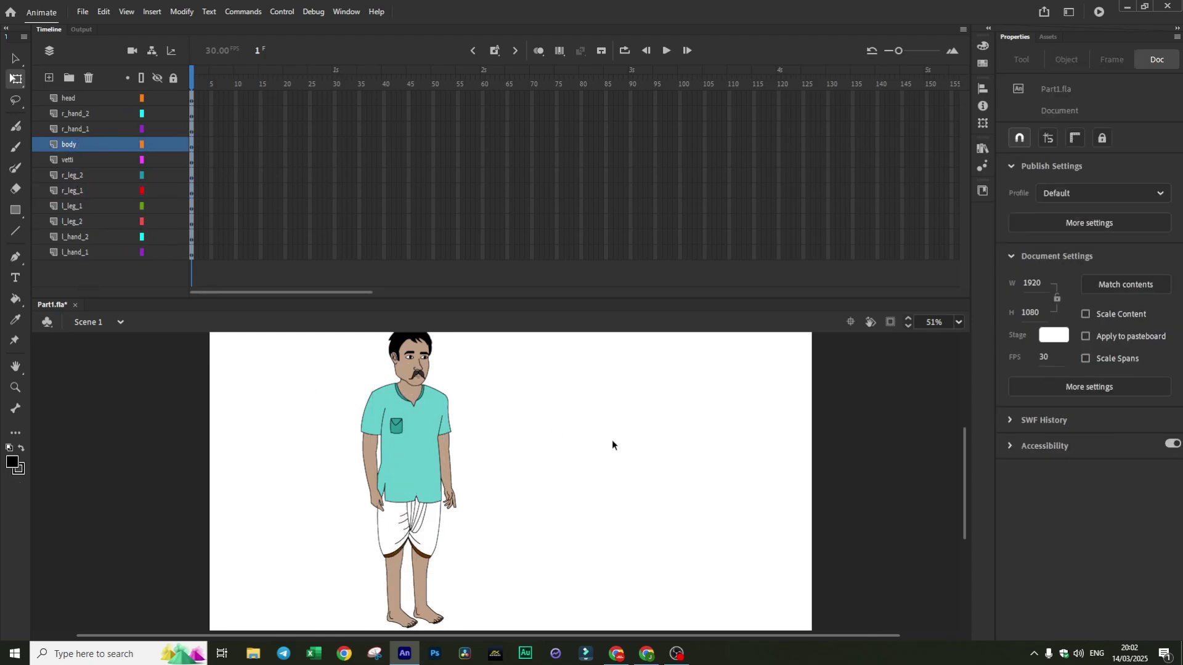
scroll(612, 440, "down", 3)
scroll(611, 440, "up", 1)
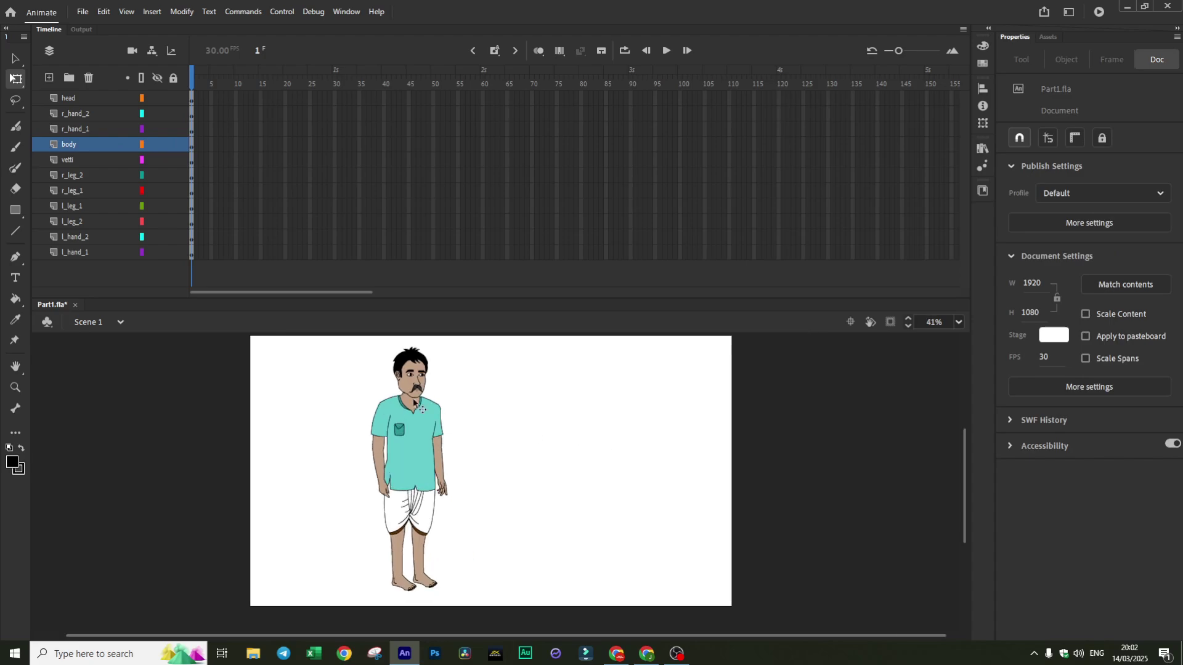
left_click(412, 385)
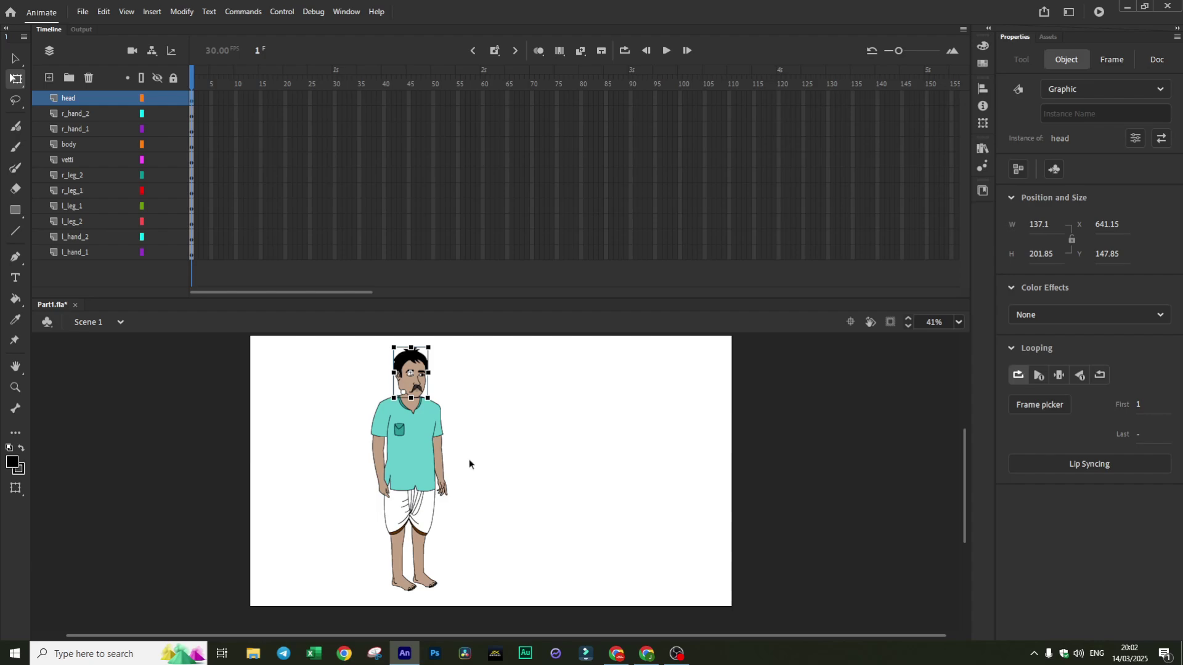
Reduce the height of the timeline to give the stage more room around the character
scroll(502, 387, "up", 2)
scroll(487, 394, "up", 2)
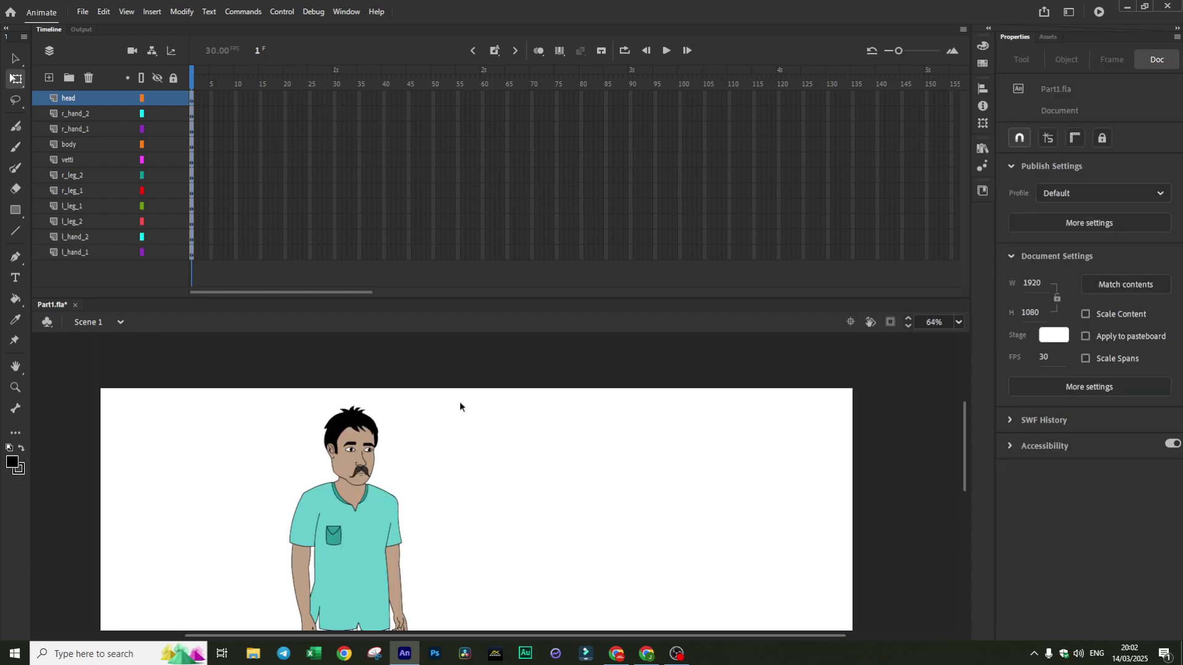
left_click_drag(441, 298, 424, 94)
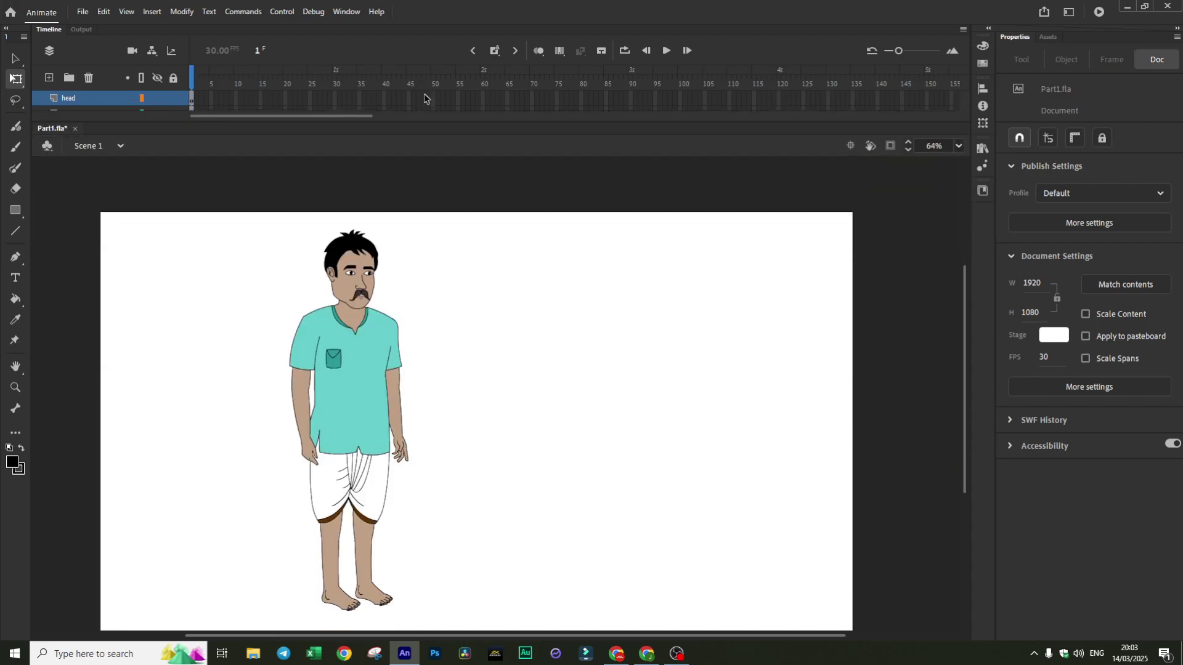
scroll(466, 353, "up", 1)
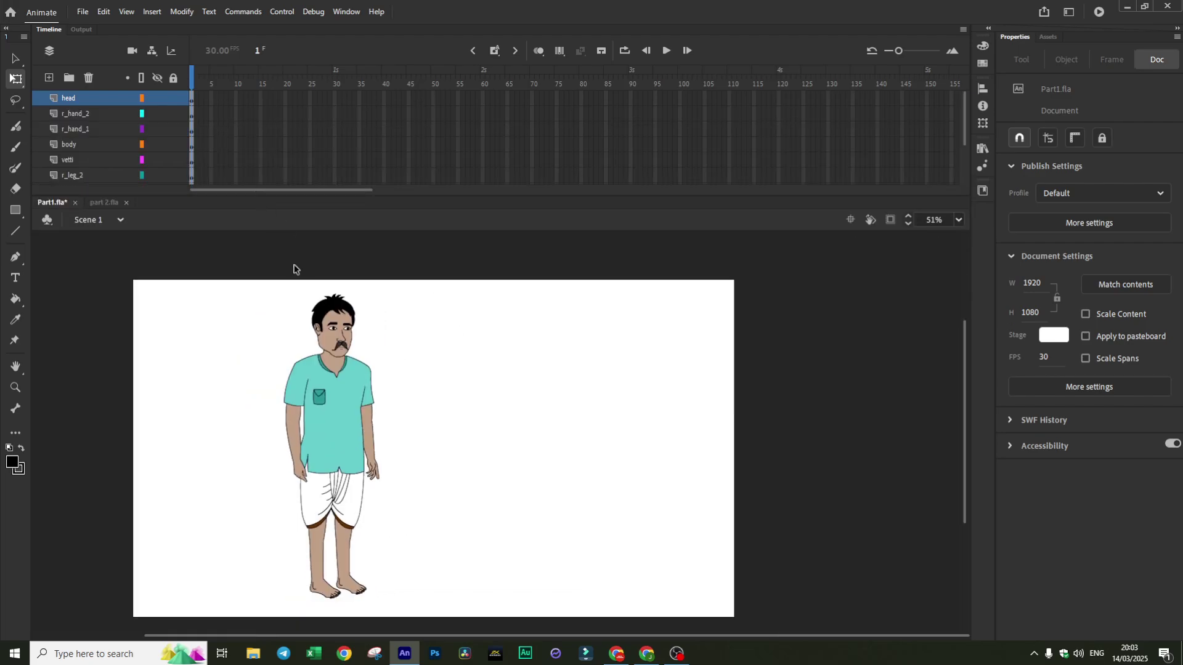
left_click_drag(285, 299, 409, 373)
left_click(456, 357)
scroll(405, 356, "up", 2)
Open the head symbol for editing
left_click(302, 288)
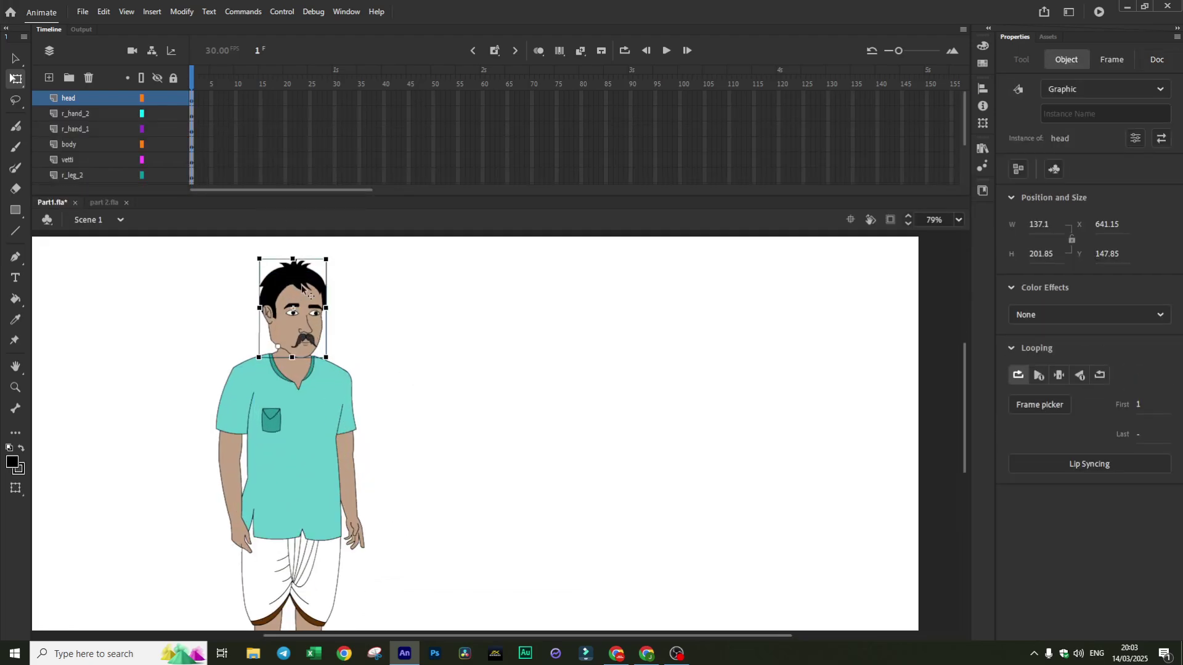
double_click(302, 302)
scroll(430, 320, "up", 2)
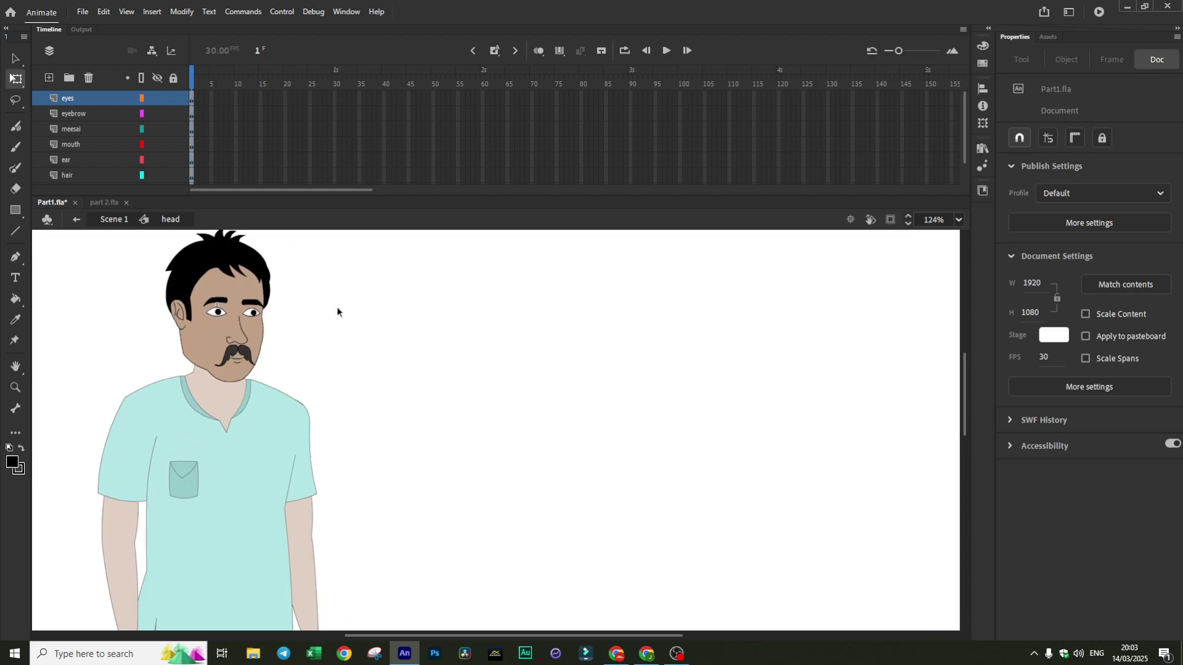
left_click_drag(578, 635, 506, 635)
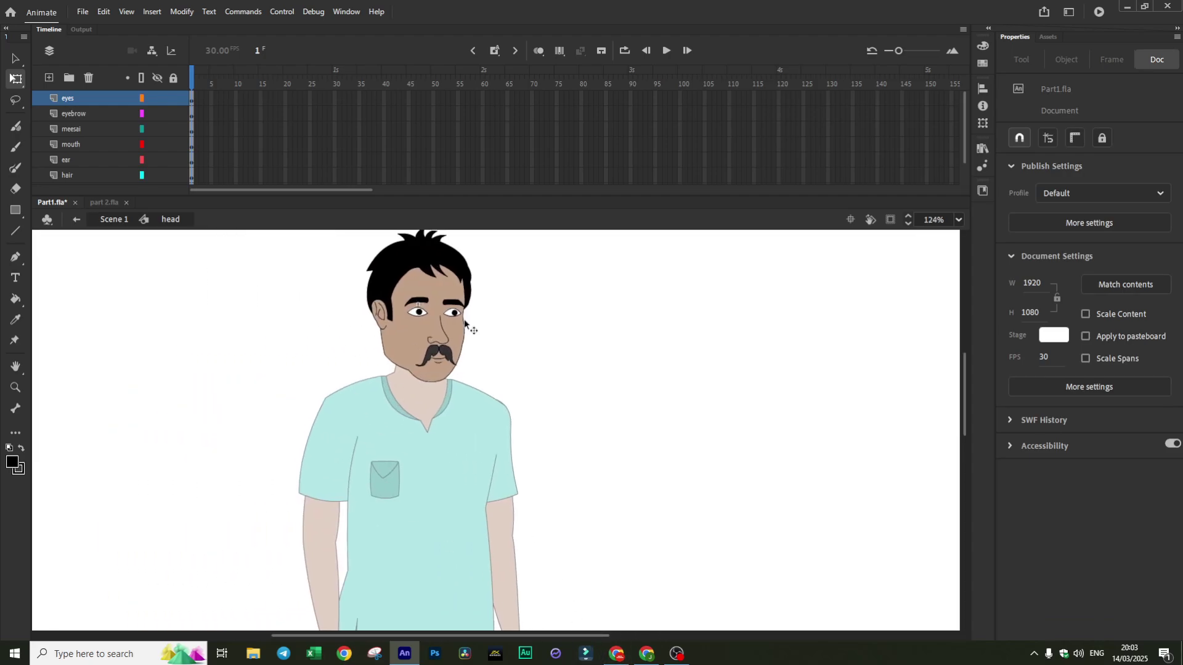
scroll(475, 339, "up", 2)
scroll(475, 335, "up", 3)
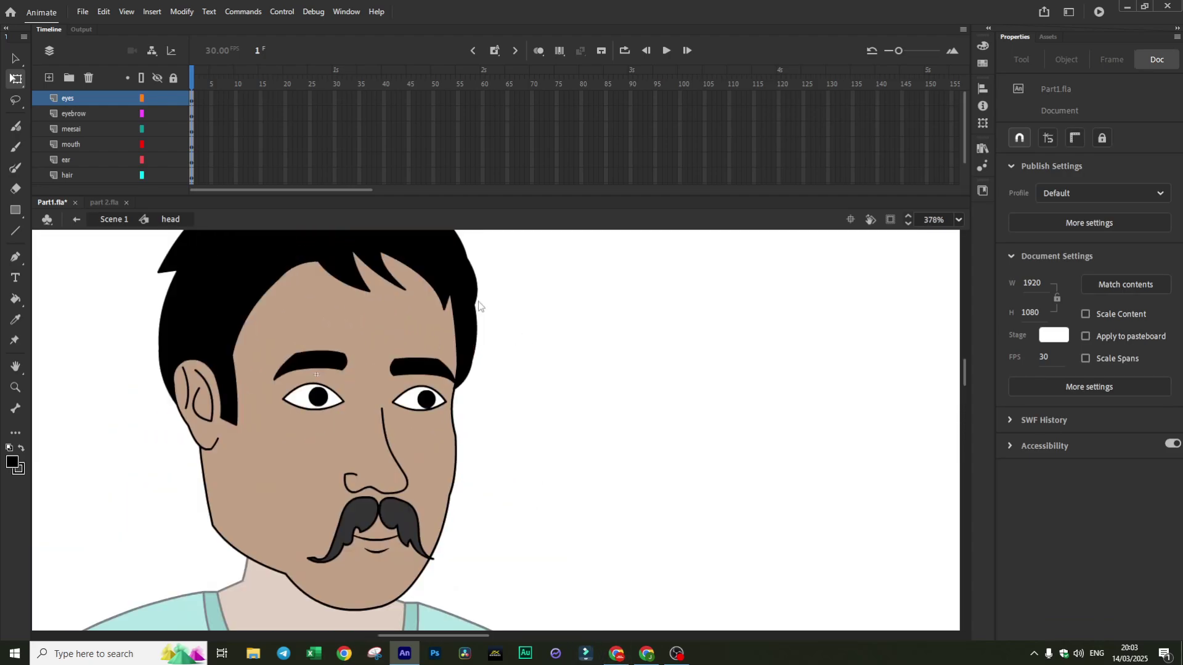
double_click(492, 290)
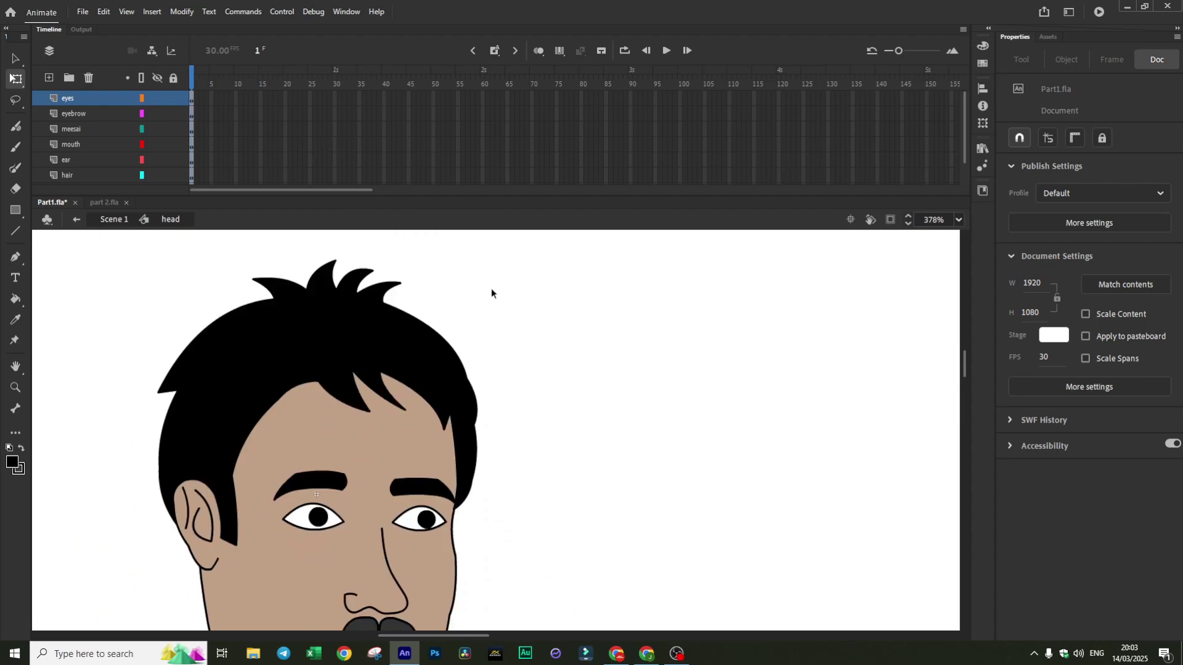
scroll(453, 384, "down", 2)
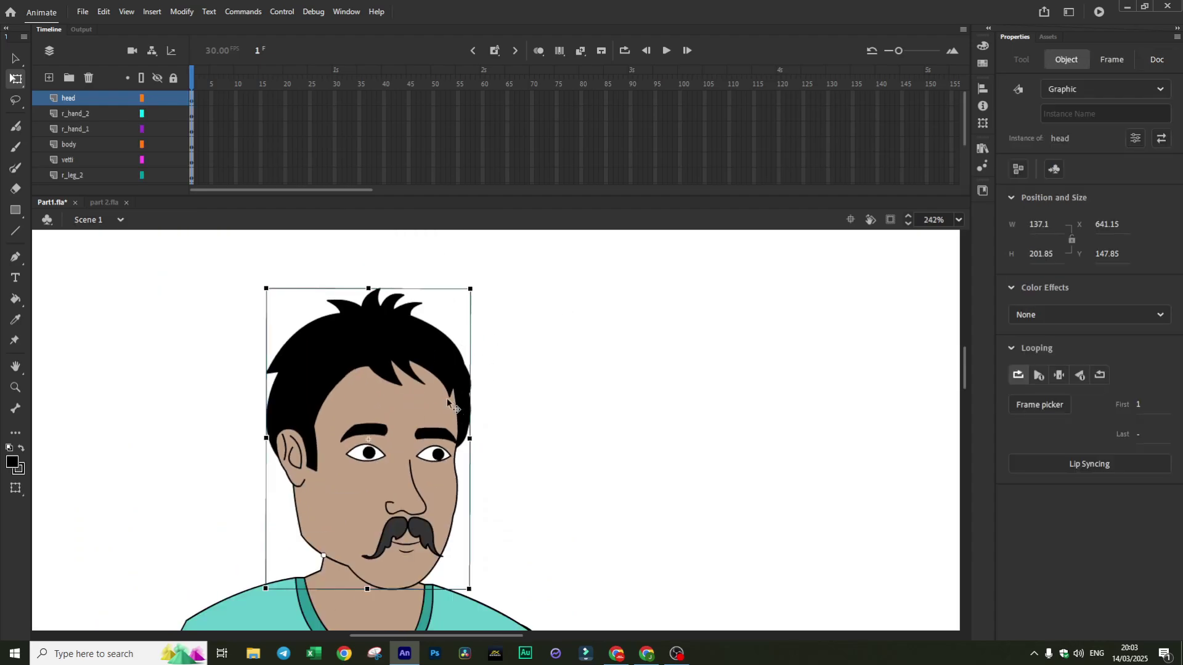
double_click(416, 392)
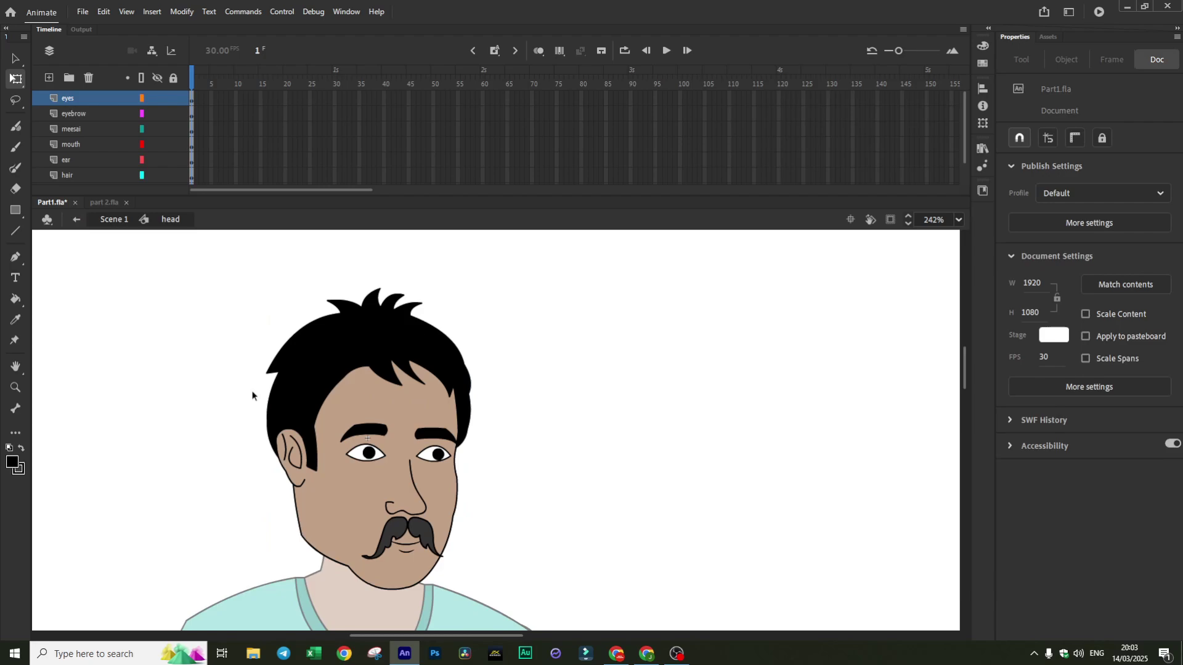
Select the facial parts in turn and examine how the head is divided into groups and layers
left_click(338, 406)
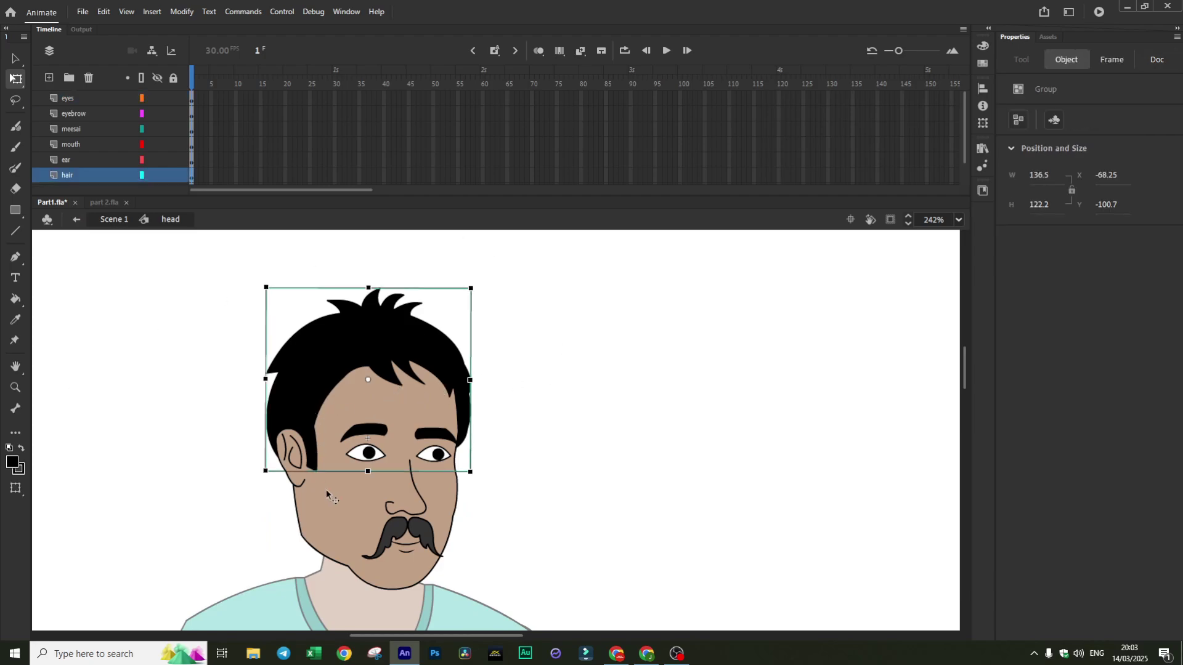
left_click(410, 534)
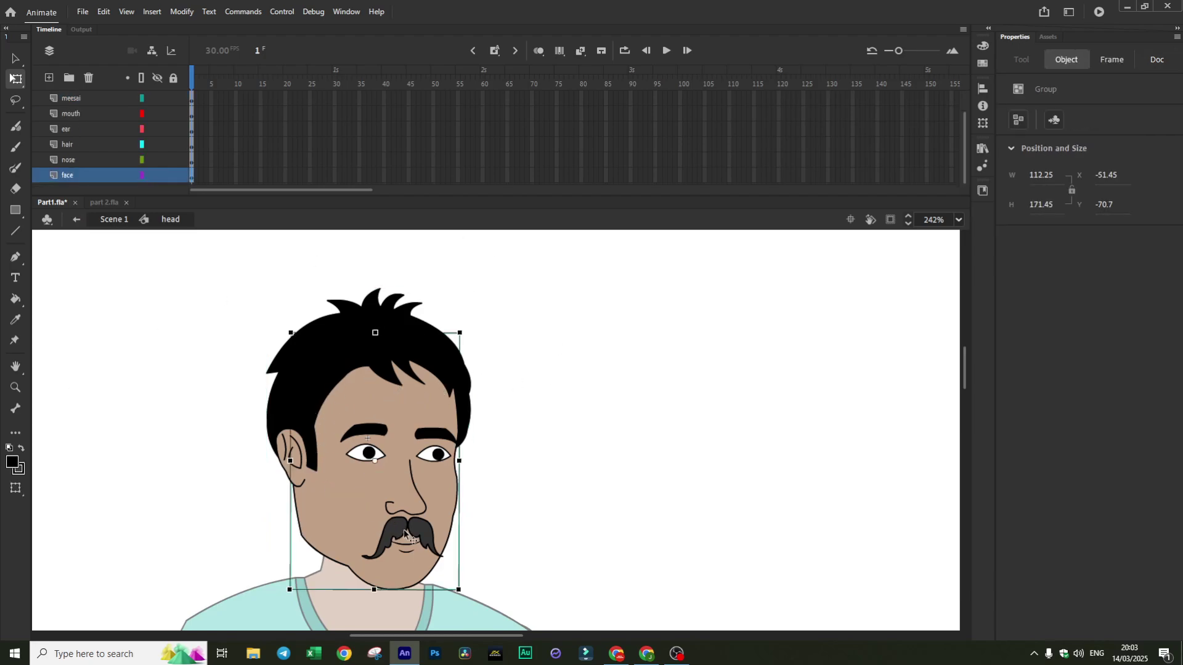
left_click(408, 493)
left_click(439, 456)
left_click(546, 426)
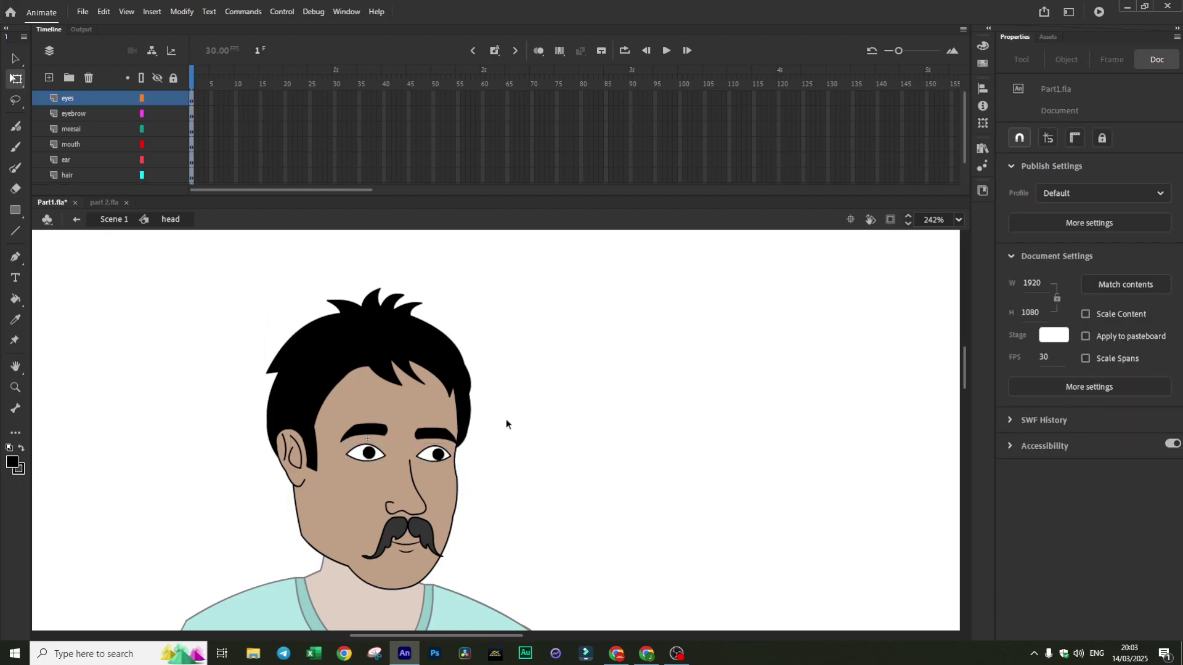
scroll(505, 421, "up", 3)
scroll(475, 419, "down", 4)
scroll(442, 338, "up", 2)
Open the hair group and reshape its outline around the front and the back of the head
left_click(436, 313)
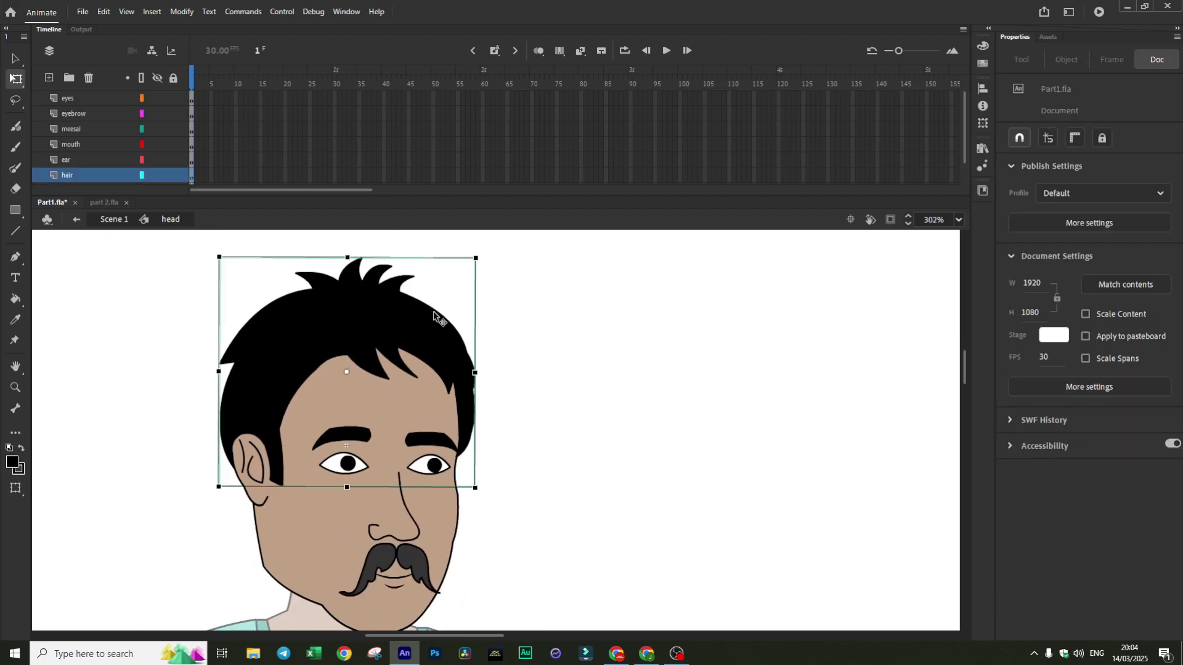
double_click(432, 316)
left_click(472, 297)
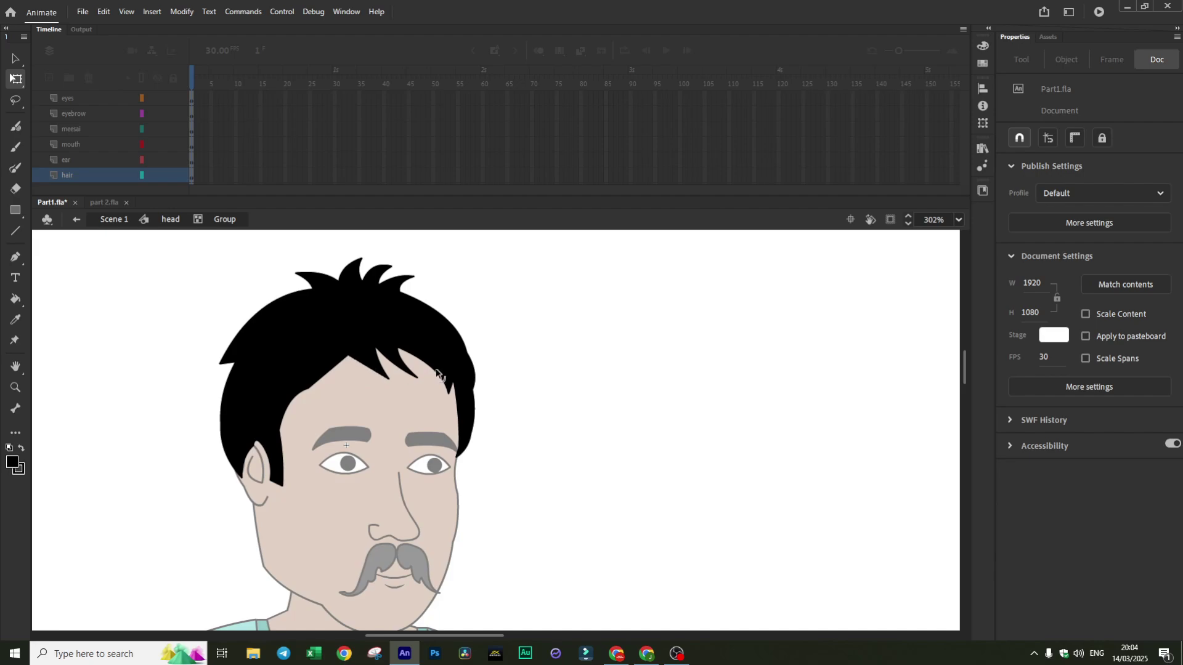
left_click_drag(437, 372, 454, 407)
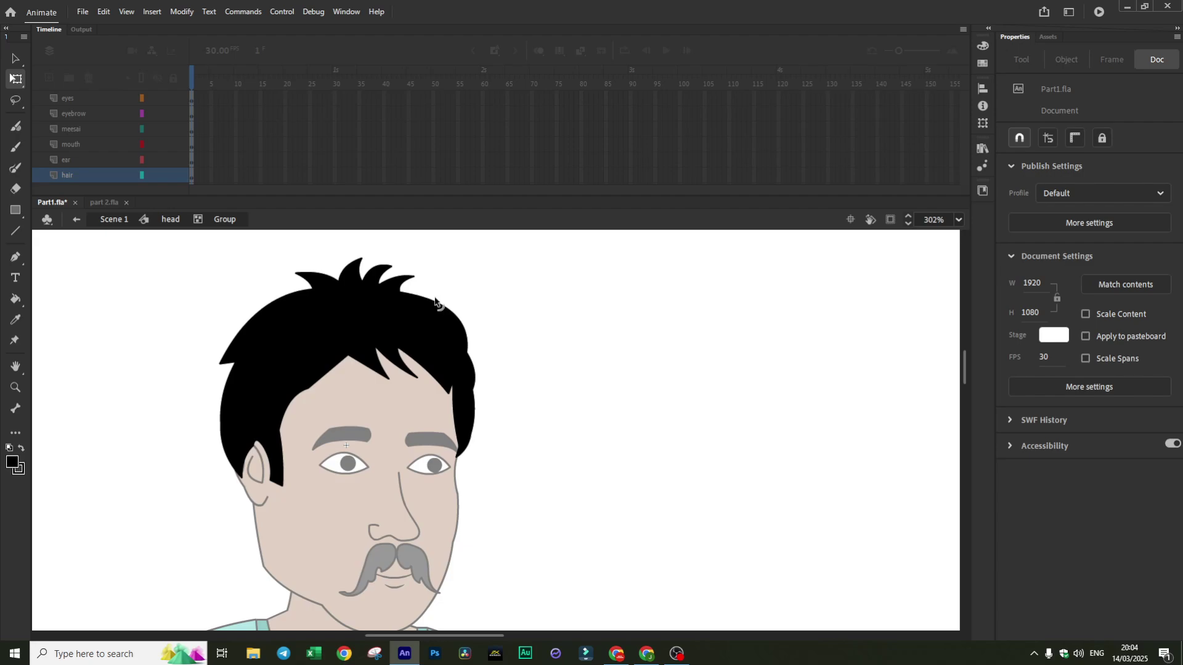
left_click_drag(224, 389, 220, 390)
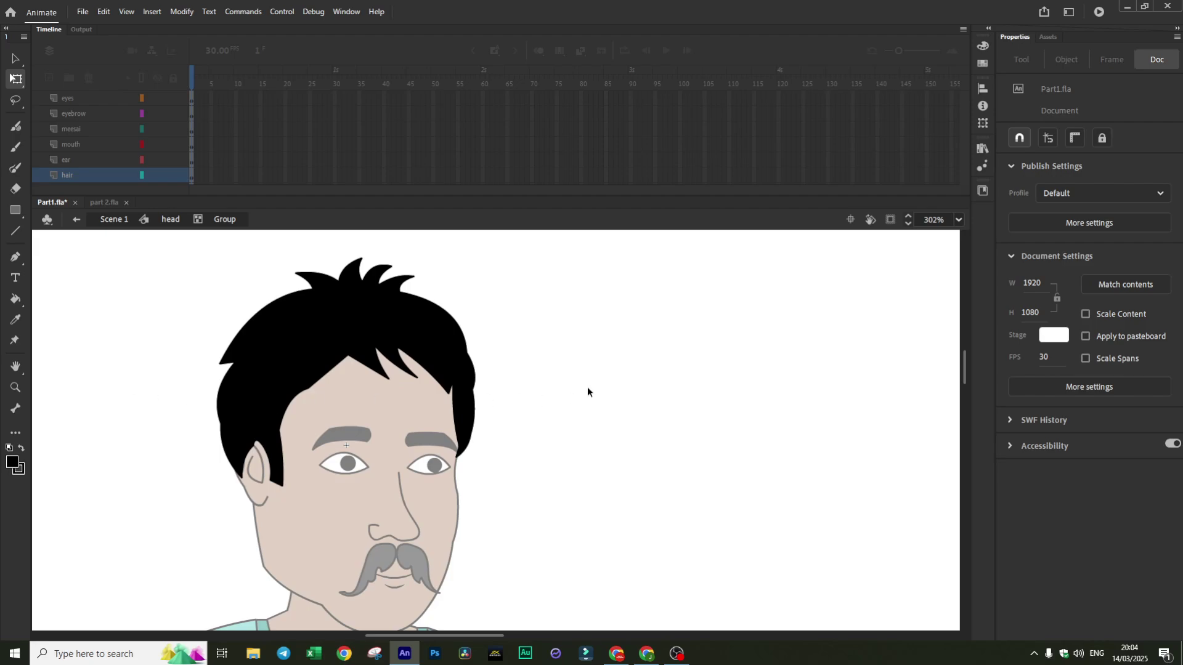
Change the hair's fill to dark grey and return to the head symbol
scroll(598, 384, "down", 3)
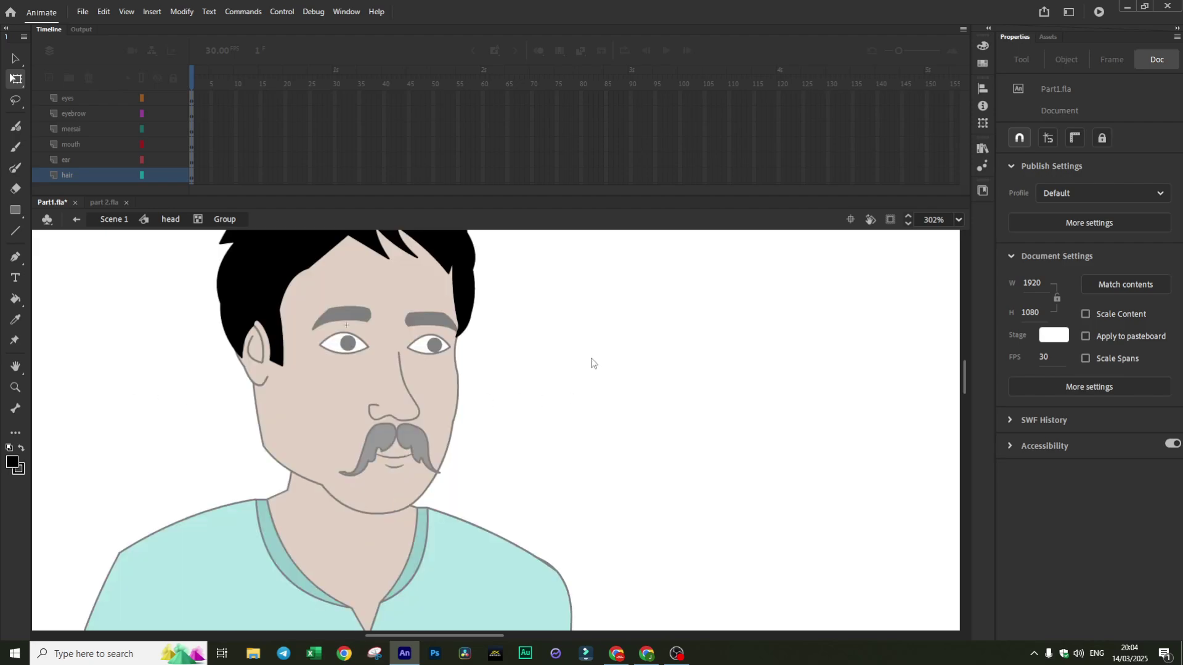
left_click(278, 351)
left_click(1017, 266)
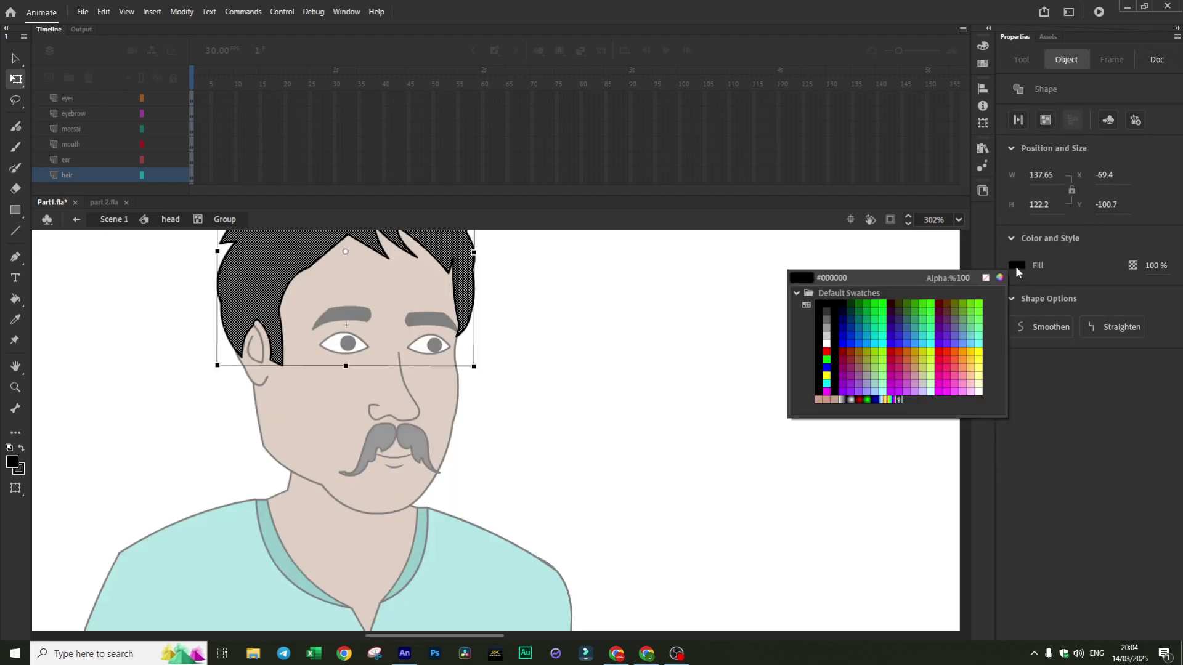
left_click(827, 312)
left_click(603, 297)
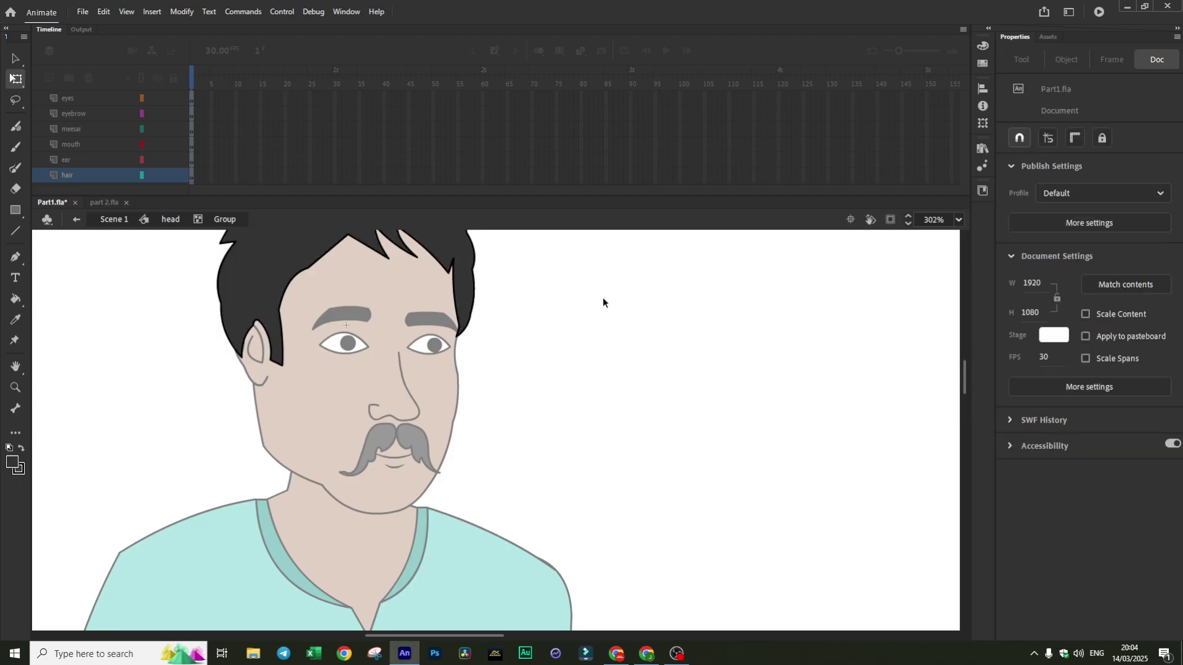
scroll(594, 305, "up", 3)
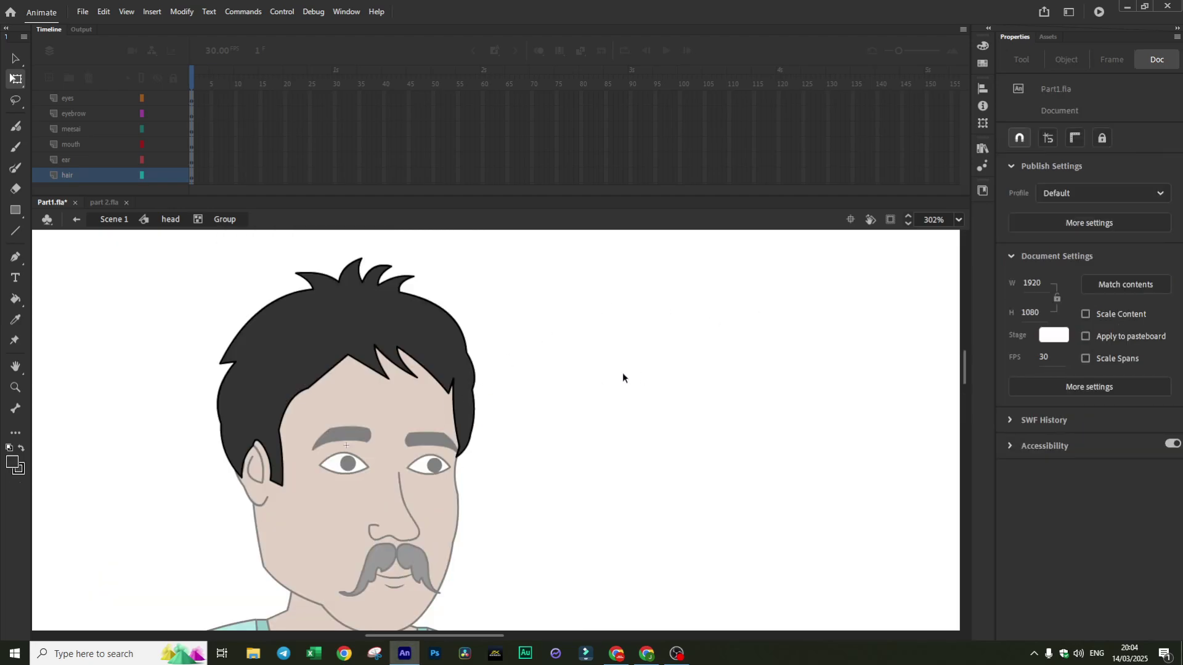
double_click(490, 310)
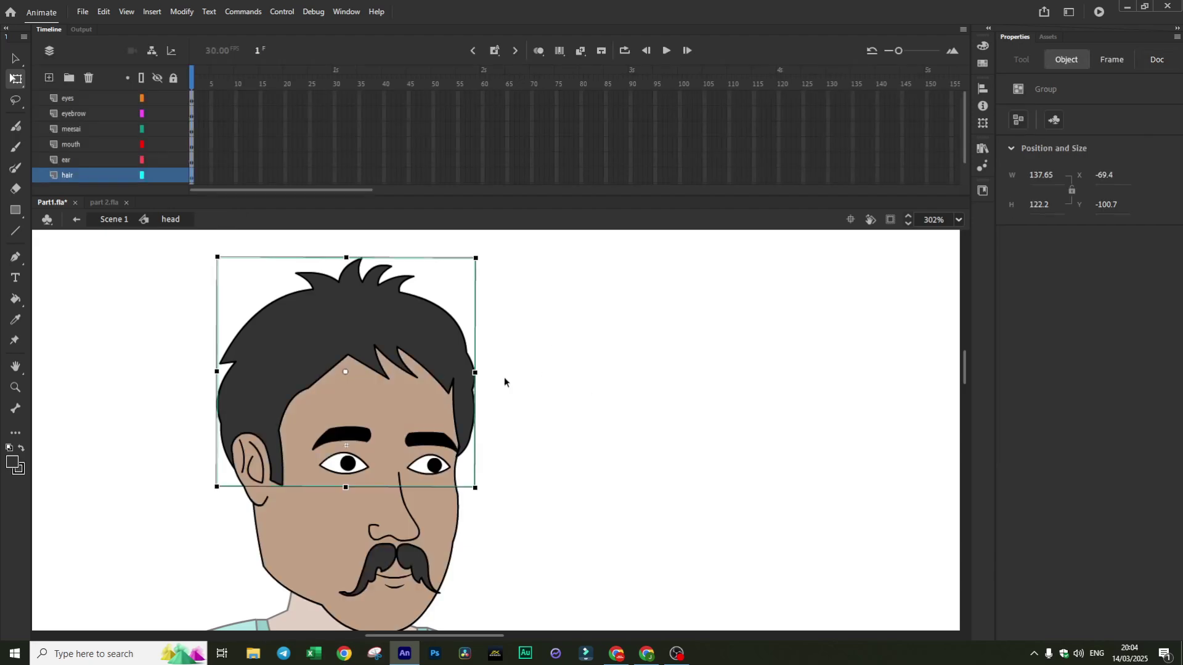
Open the eyebrow group and change the fill of both eyebrows to dark grey
left_click(348, 412)
left_click(352, 435)
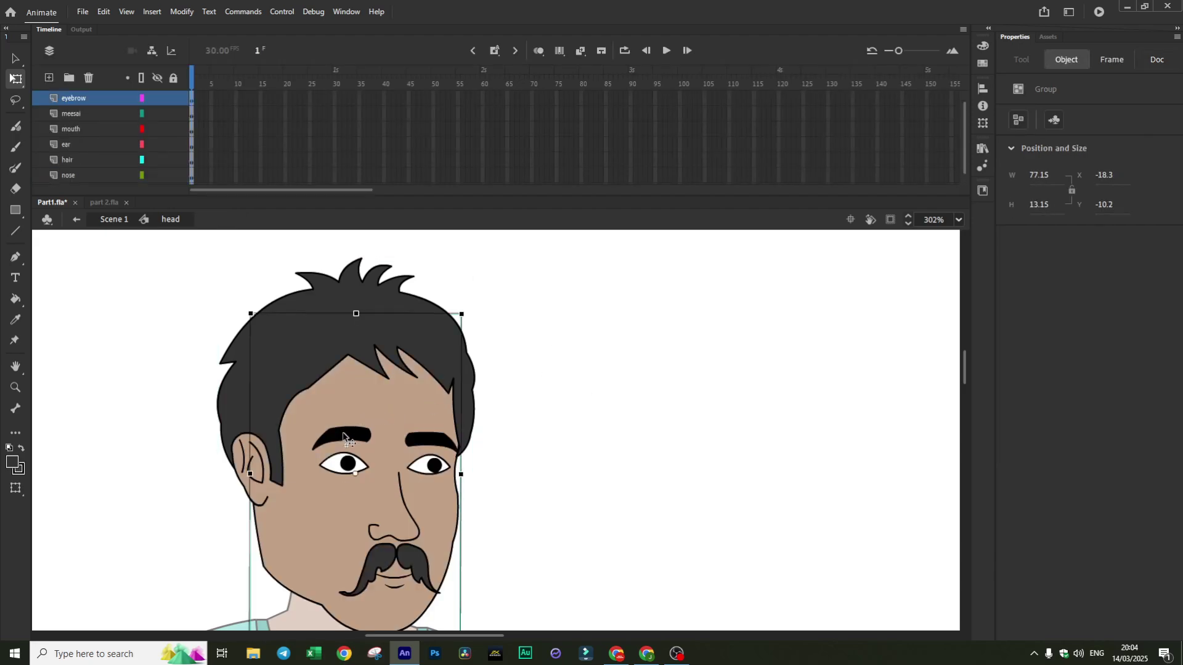
double_click(352, 434)
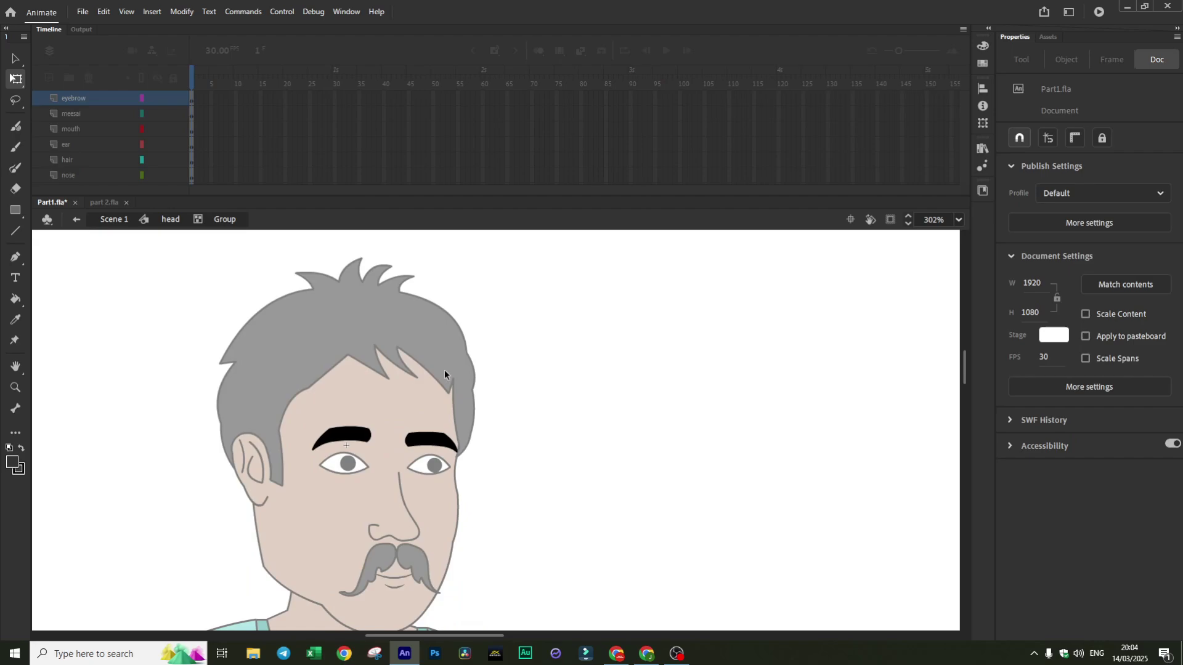
left_click(449, 440)
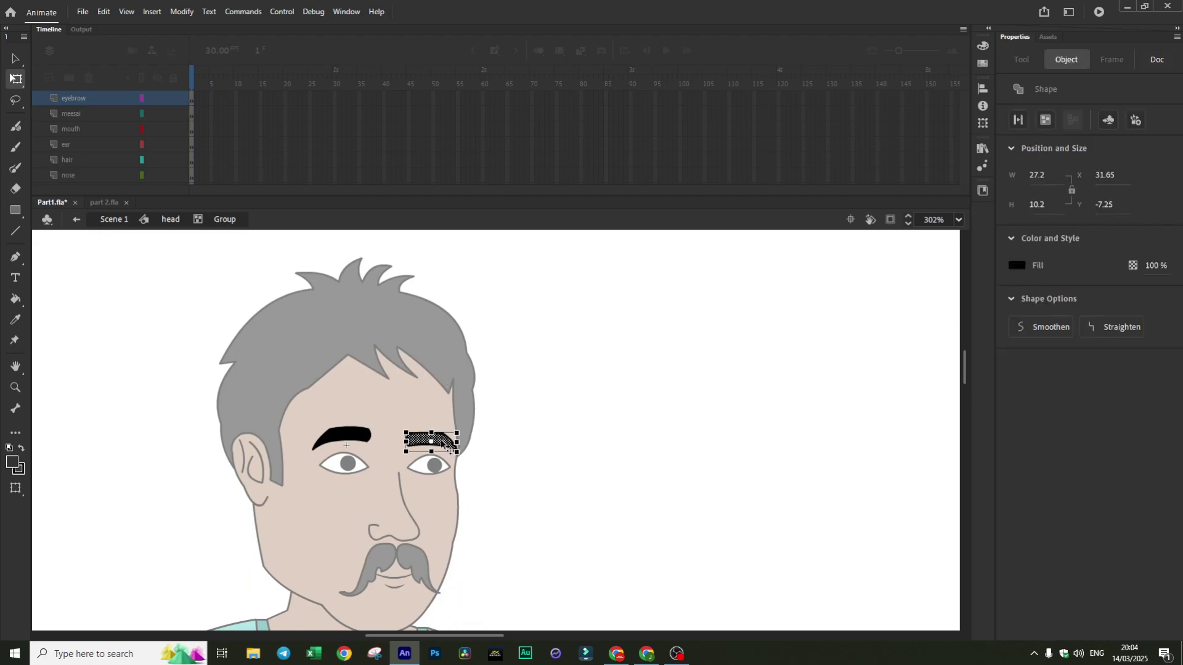
key("ctrl+a")
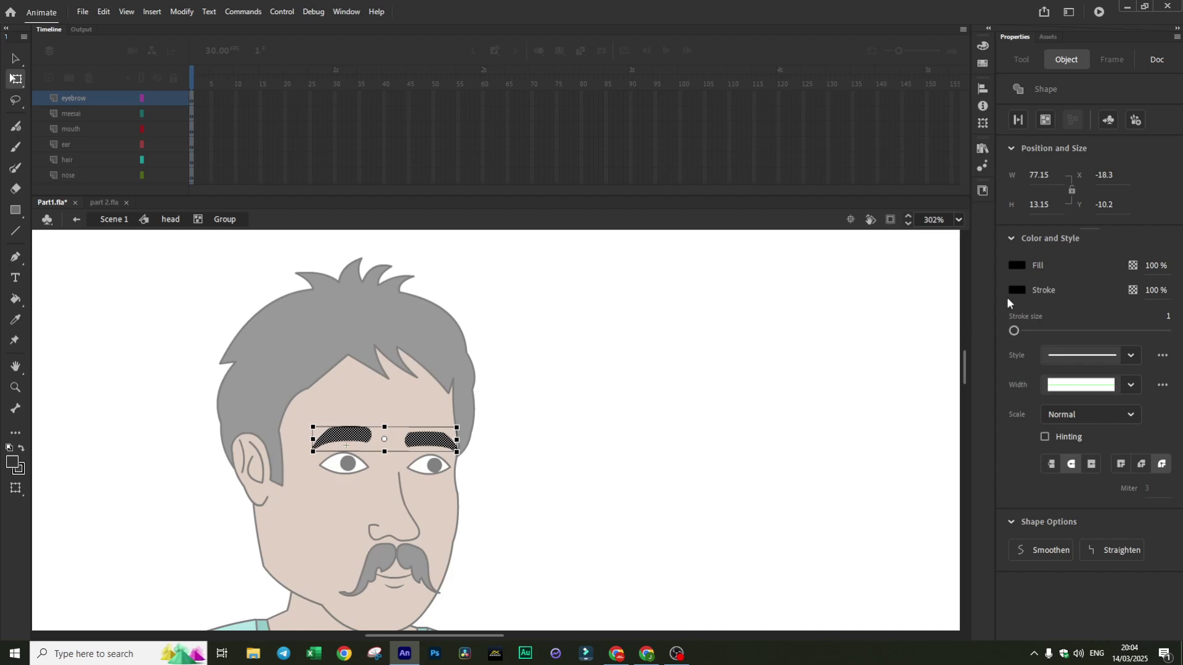
left_click(1020, 265)
left_click(836, 316)
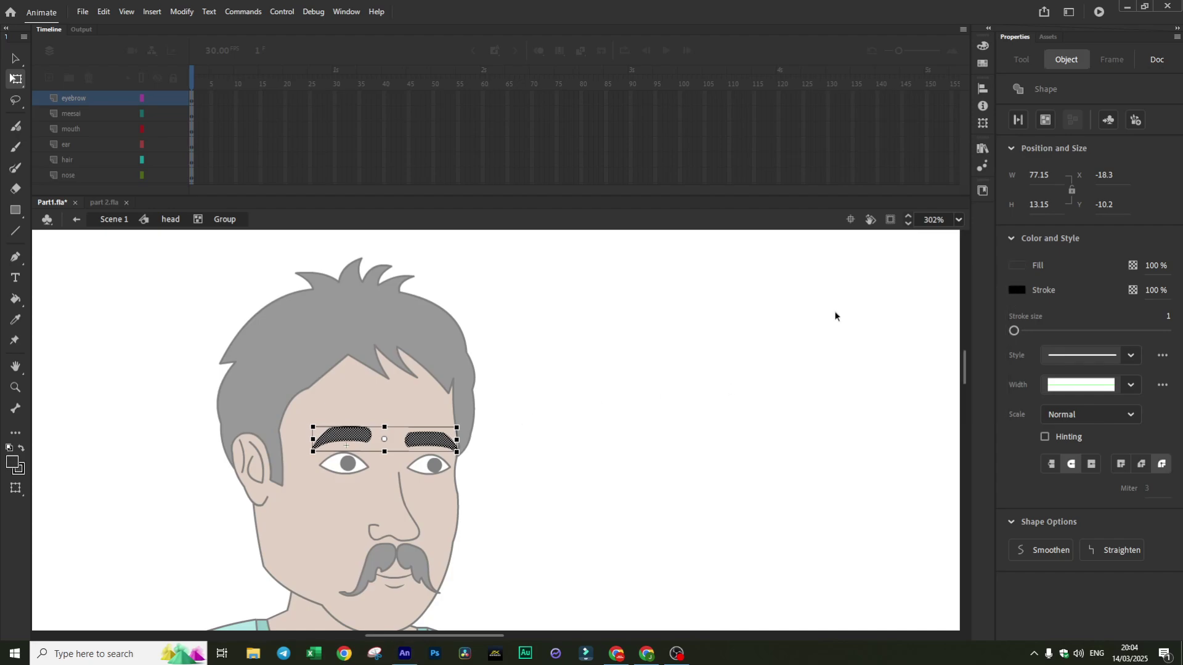
Change the stroke colour of both eyebrows to dark grey to match their fill
left_click(1016, 289)
left_click(958, 302)
left_click(618, 339)
scroll(560, 418, "up", 3)
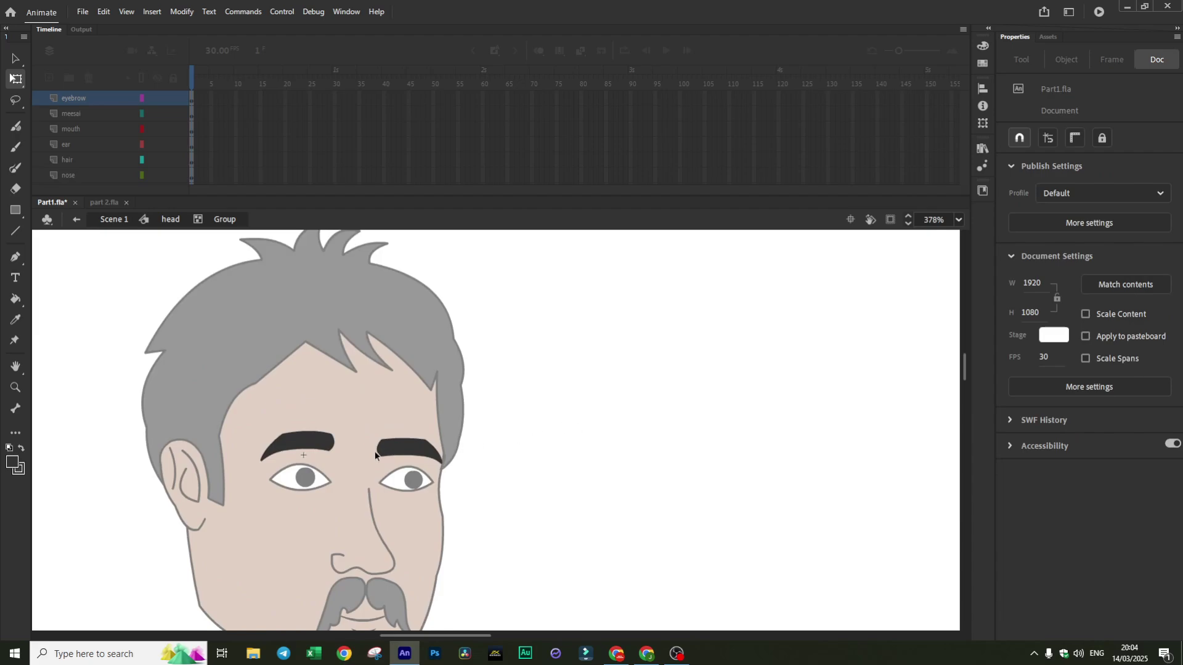
Reshape the eyebrow farther from the ear, pulling its inner end up into a point and curving its upper edge
left_click(401, 450)
left_click(607, 420)
scroll(502, 447, "up", 4)
scroll(503, 446, "up", 1)
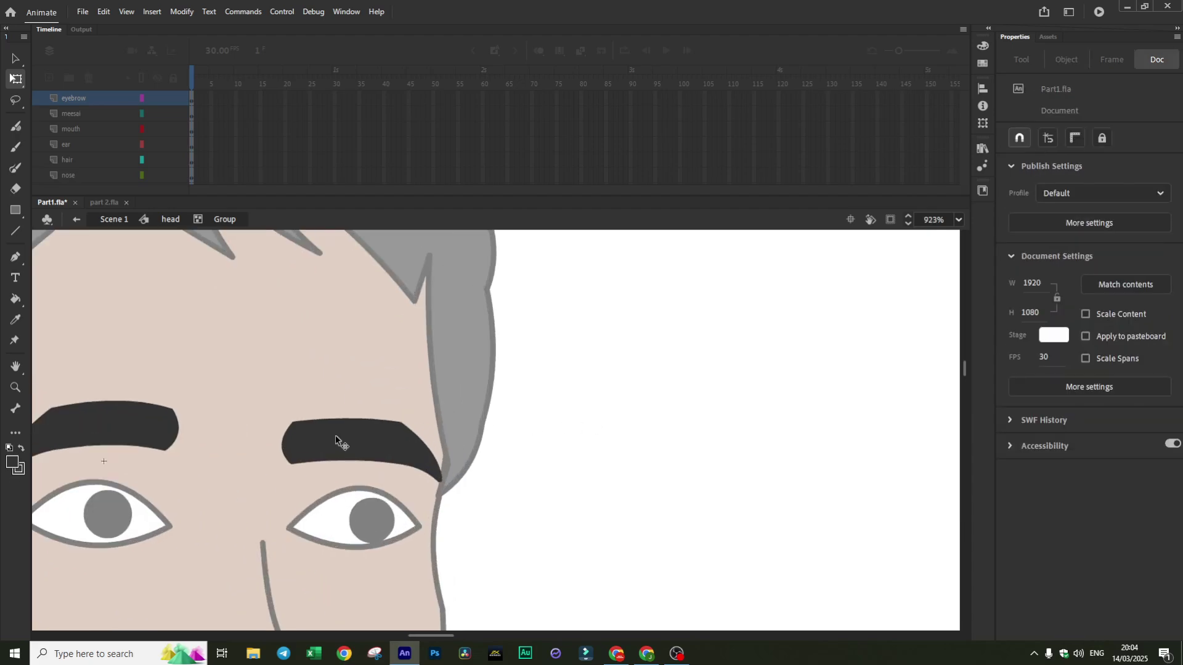
left_click(338, 438)
left_click(397, 382)
left_click_drag(370, 422, 373, 423)
left_click_drag(296, 426, 287, 410)
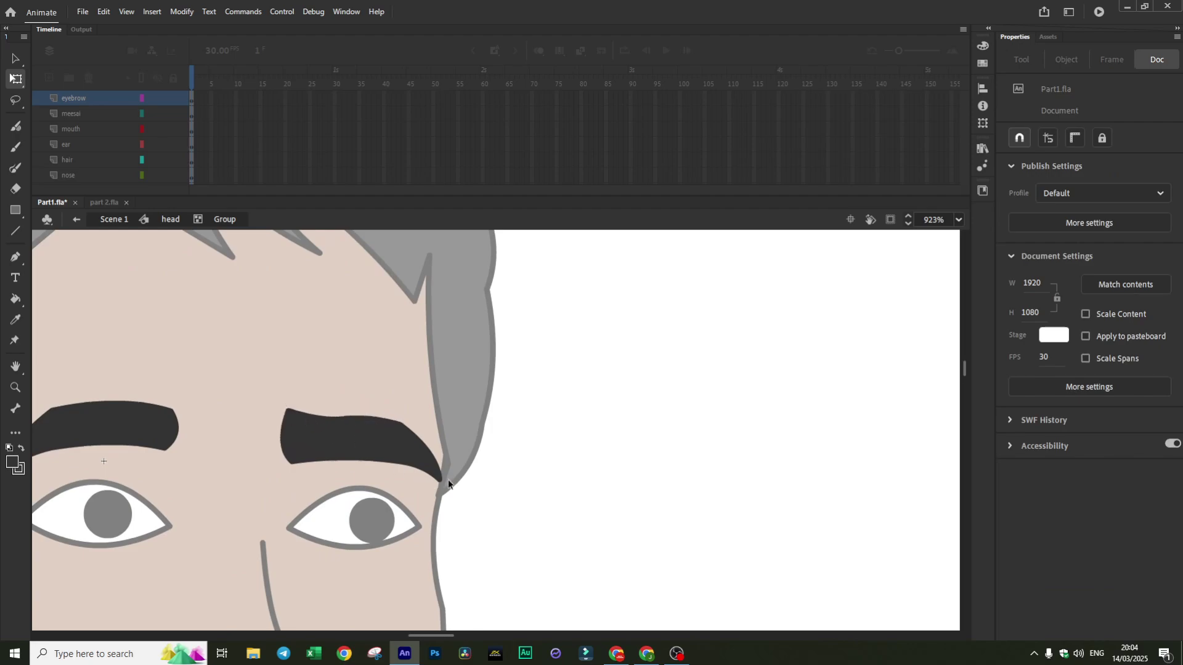
left_click_drag(438, 479, 435, 478)
left_click_drag(287, 408, 286, 399)
Reshape the eyebrow nearer the ear with a raised pointed inner end and a longer, thinner outer tip
scroll(610, 622, "left", 3)
left_click_drag(259, 412, 235, 428)
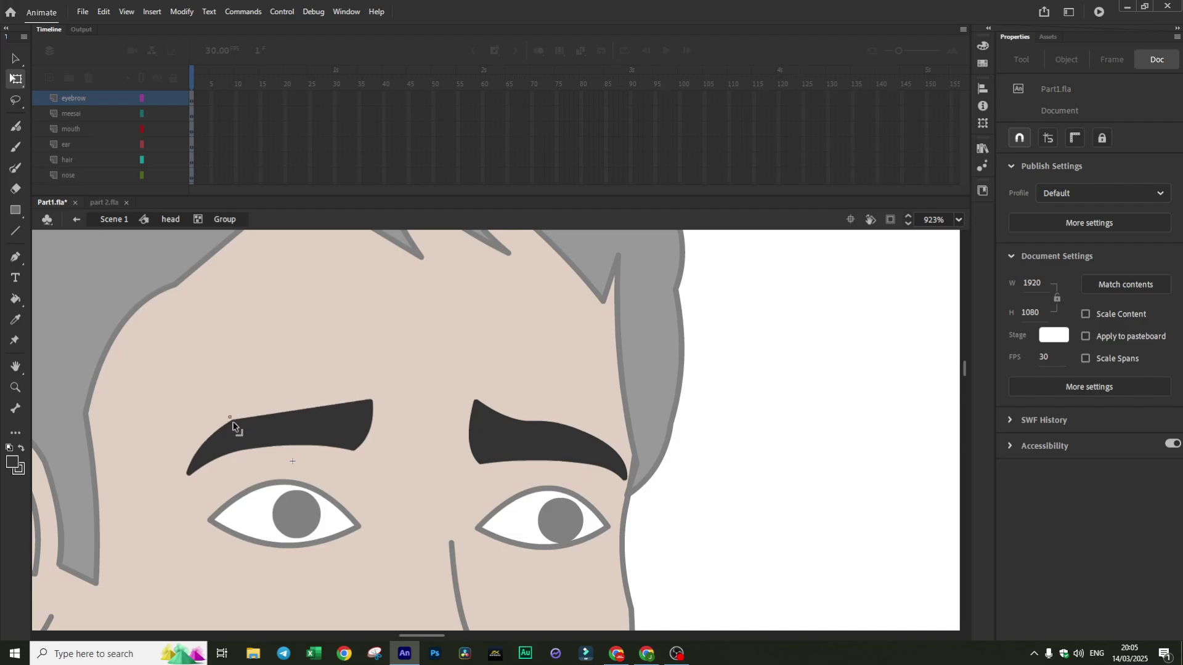
left_click_drag(367, 426, 375, 426)
left_click_drag(188, 478, 181, 481)
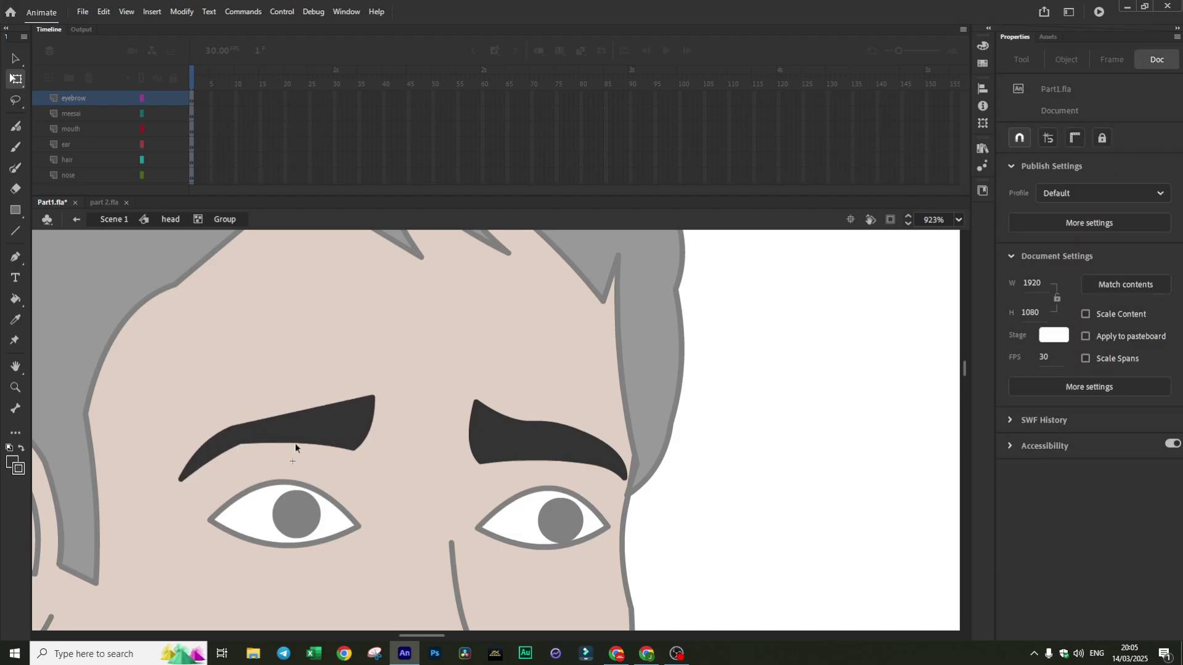
left_click_drag(296, 449, 296, 442)
scroll(419, 418, "down", 1)
scroll(418, 421, "down", 2)
scroll(422, 415, "up", 2)
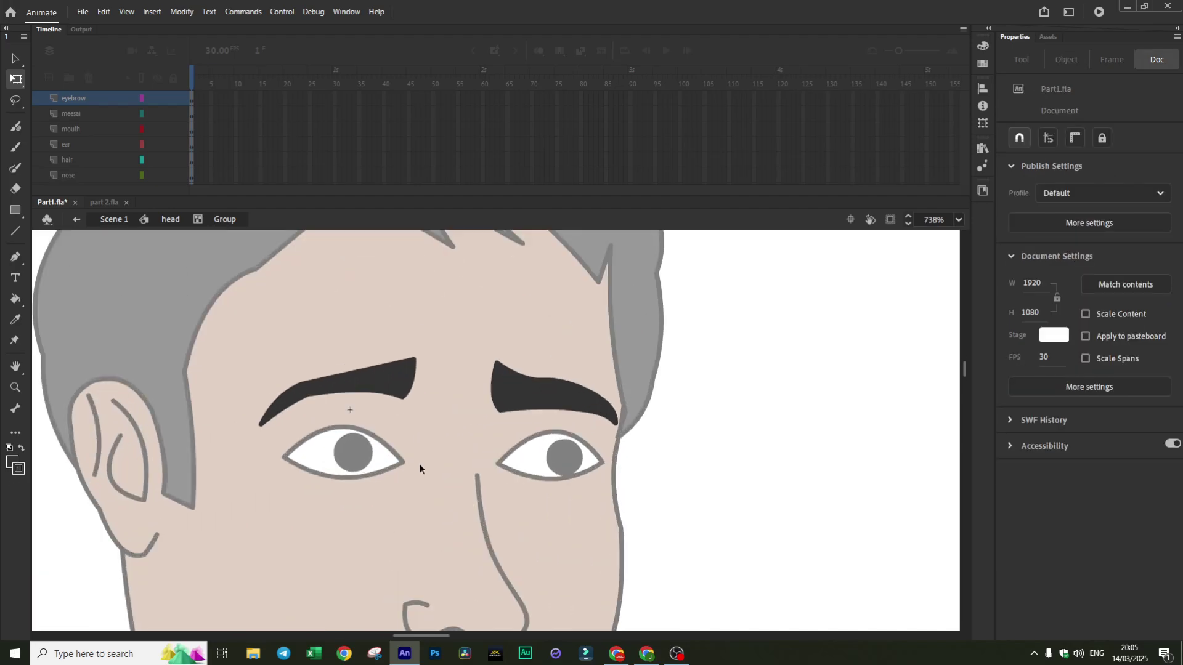
Return to the head symbol and open the eyes group for editing
double_click(774, 423)
scroll(394, 369, "down", 3)
left_click(395, 349)
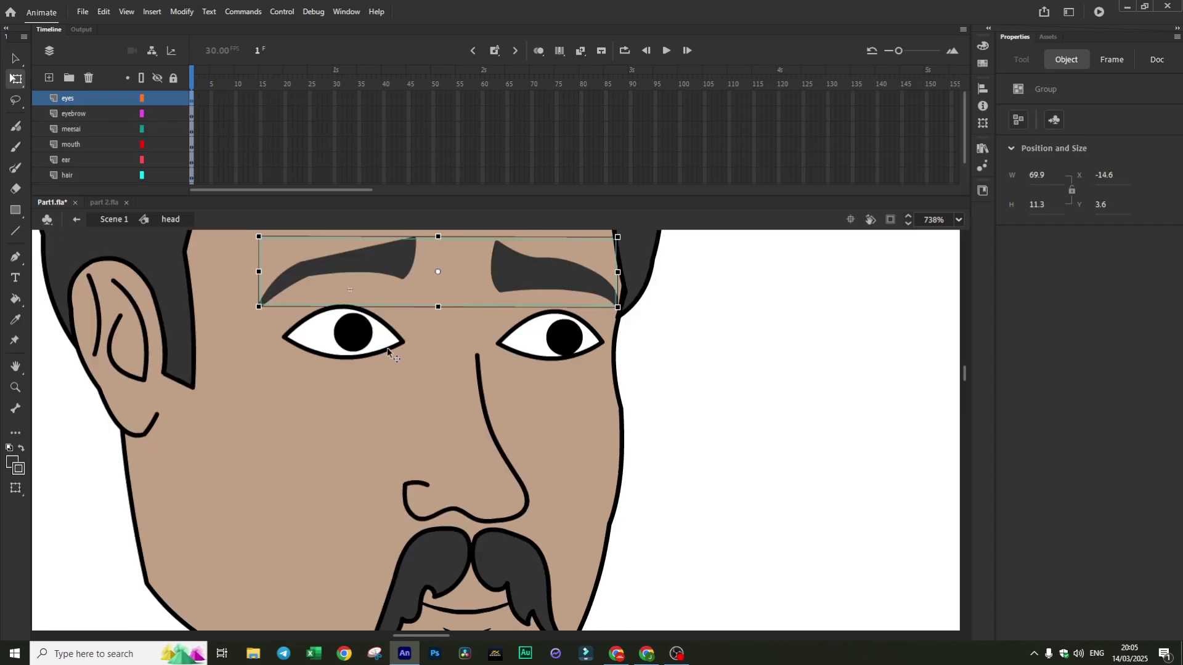
double_click(395, 346)
left_click(713, 389)
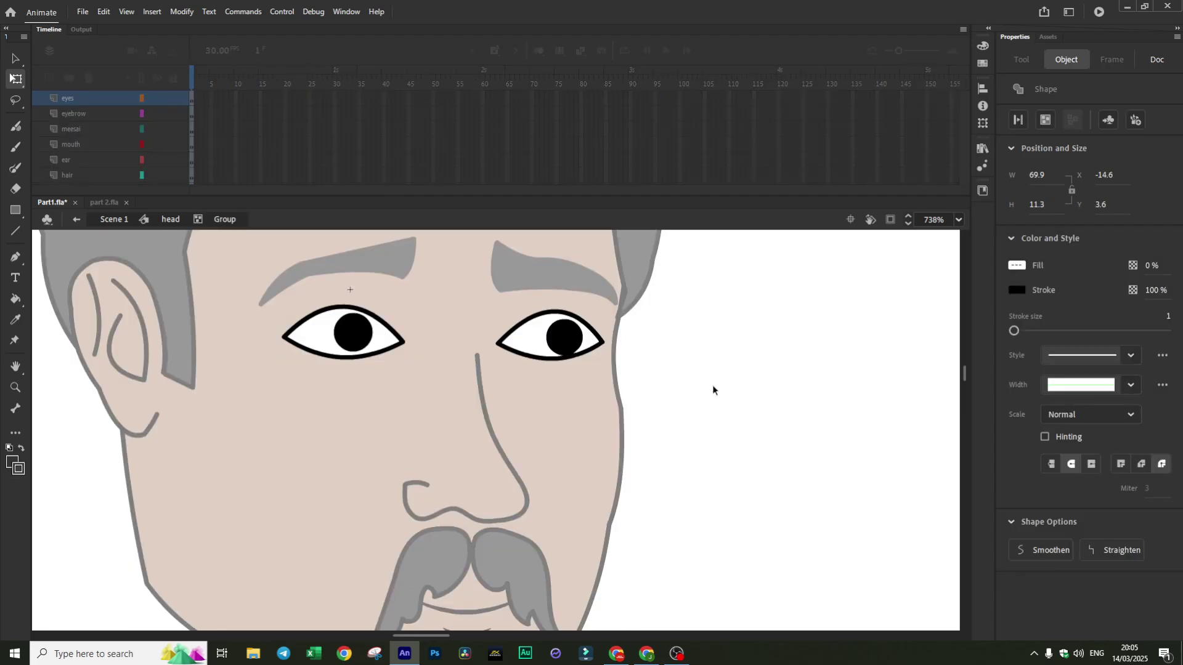
left_click_drag(559, 338, 553, 338)
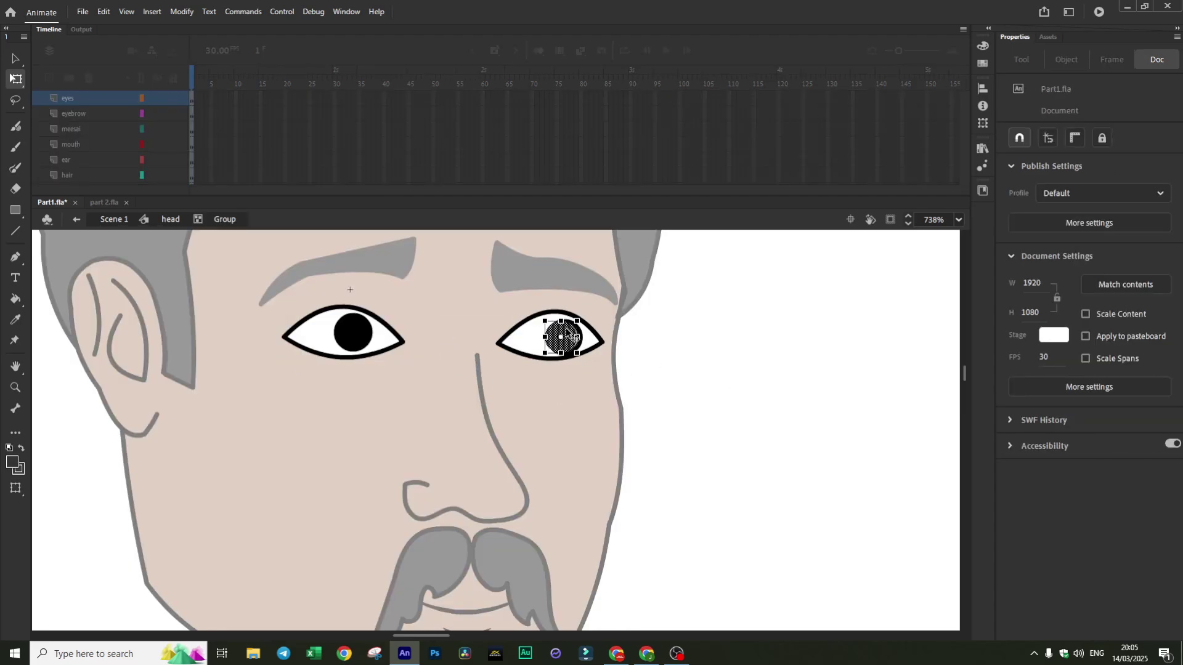
left_click(666, 344)
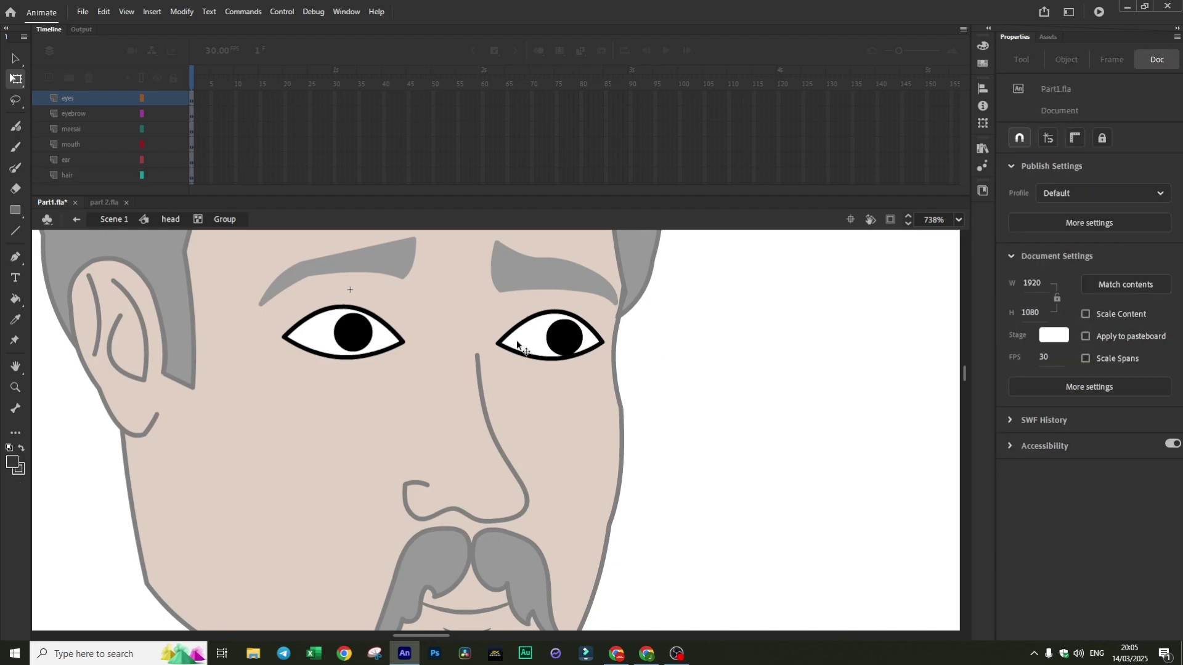
left_click_drag(280, 304, 438, 373)
left_click(419, 357)
left_click(369, 337)
left_click(426, 322)
Reshape the outline of the eye nearer the ear, blunting its inner corner and flattening its upper and lower edges
left_click_drag(376, 318, 392, 310)
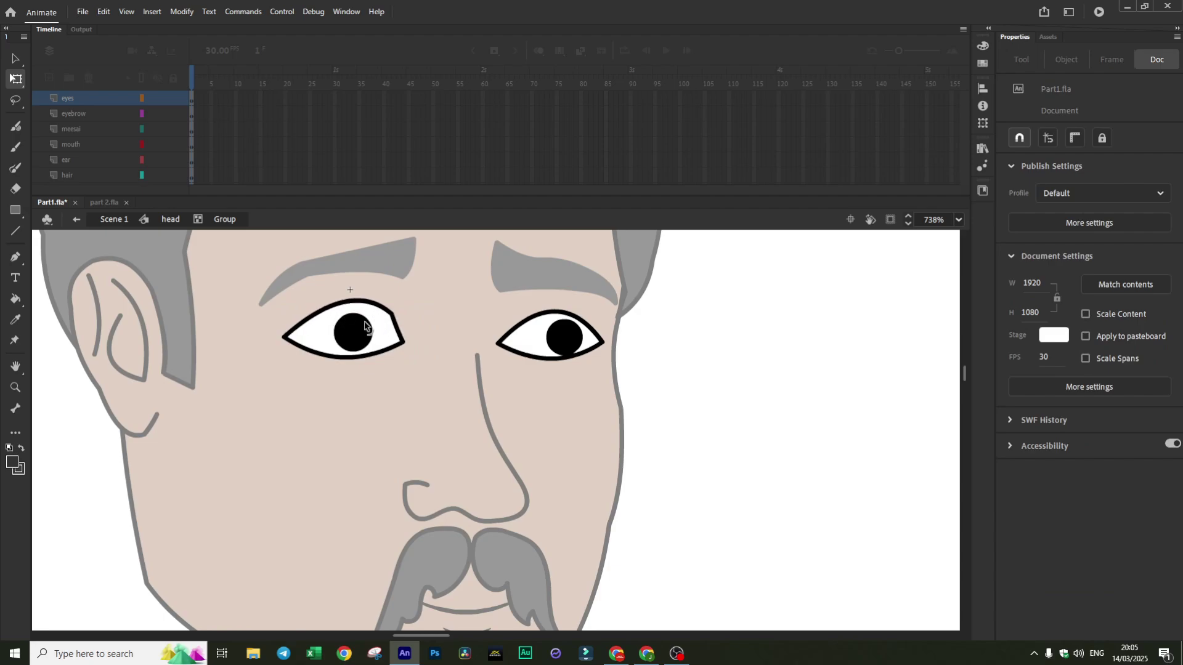
left_click_drag(313, 318, 310, 315)
left_click_drag(367, 305, 395, 333)
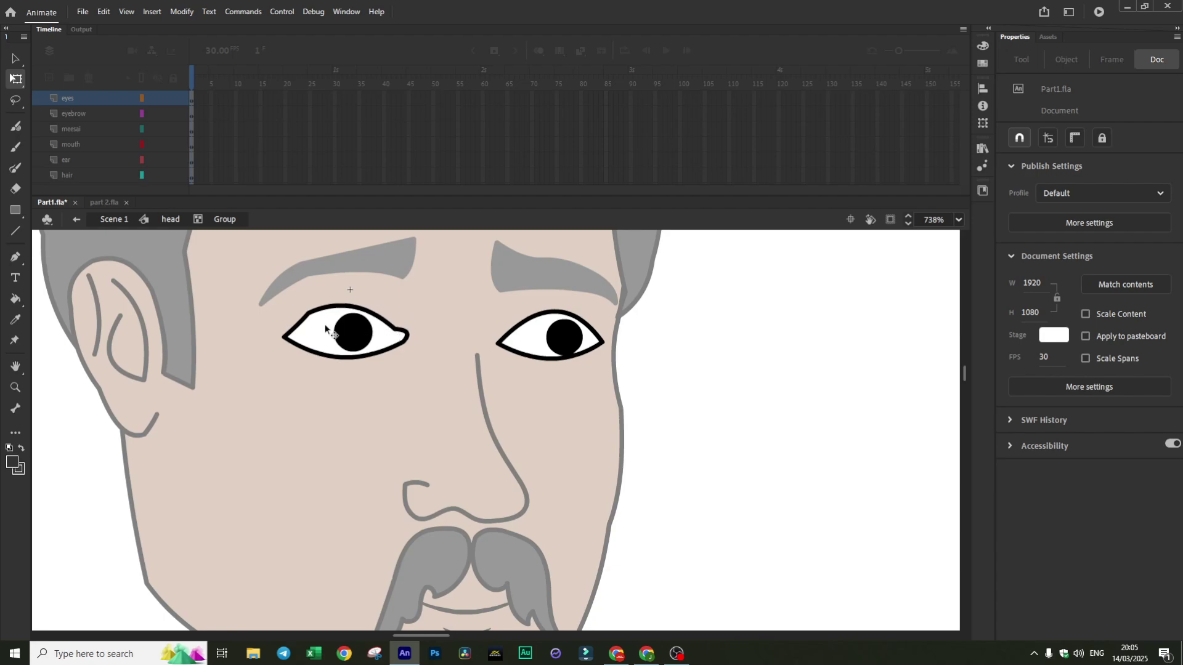
left_click_drag(308, 316, 307, 357)
left_click_drag(380, 356, 381, 364)
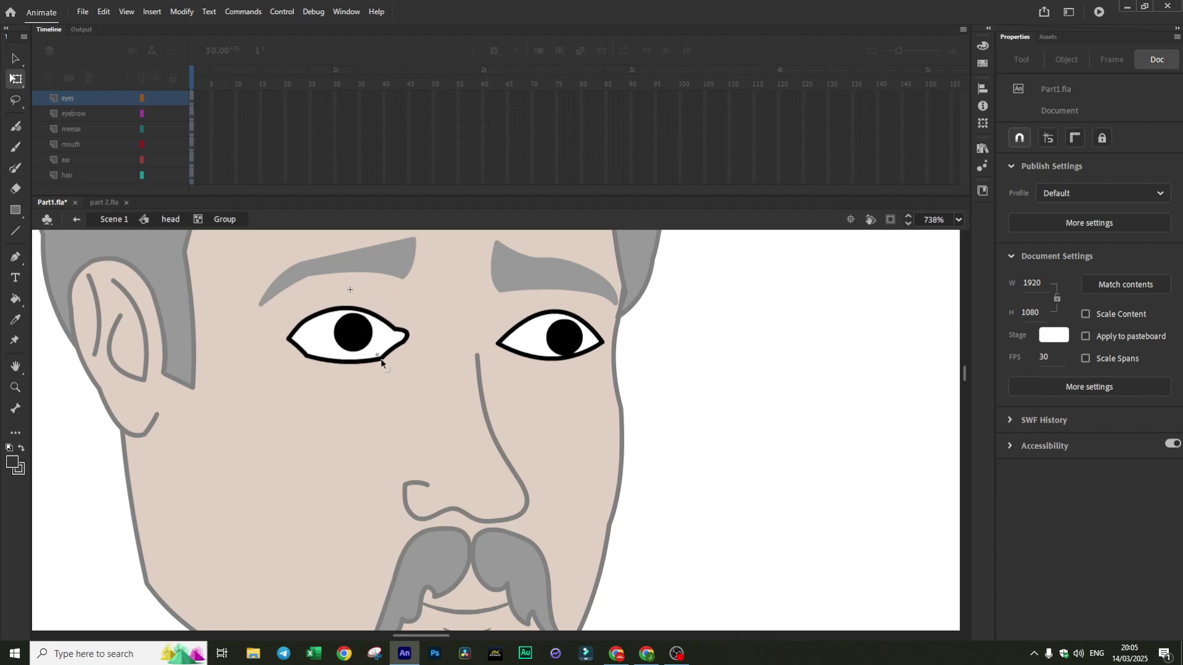
mouse_move(369, 313)
left_mouse_down()
mouse_move(312, 317)
mouse_move(367, 305)
mouse_move(397, 337)
left_mouse_up()
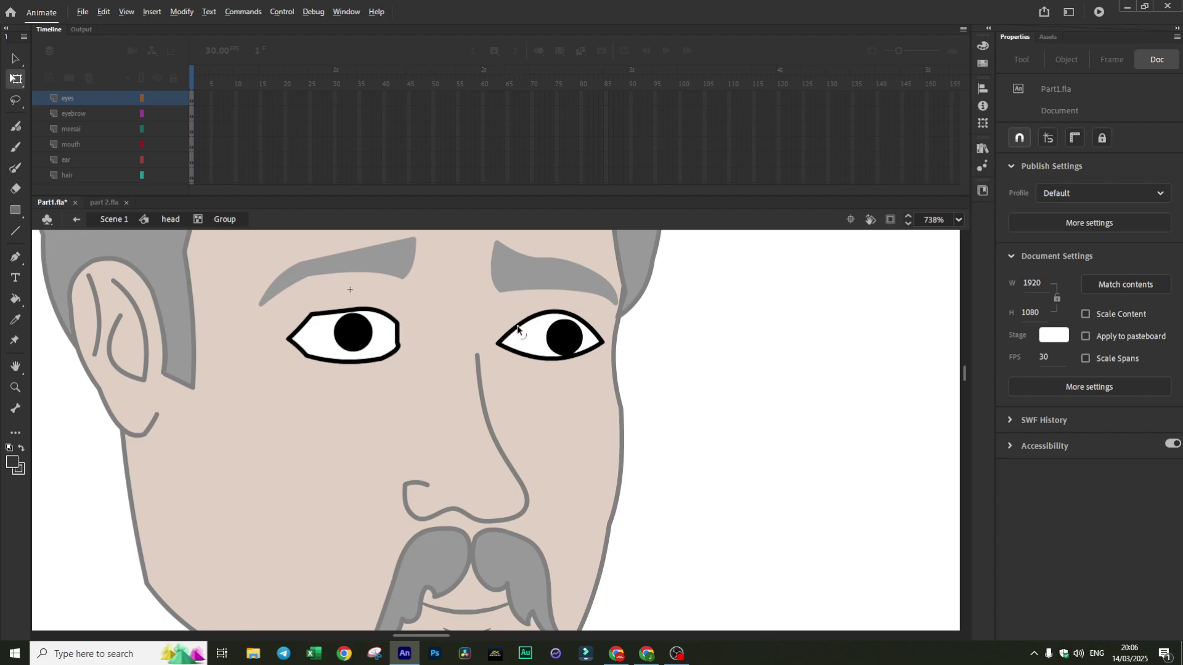
Reshape the outline of the eye farther from the ear with a blunt inner corner, and return to the head symbol
left_click_drag(519, 323, 534, 311)
left_click_drag(586, 322, 601, 341)
left_click_drag(508, 342, 545, 364)
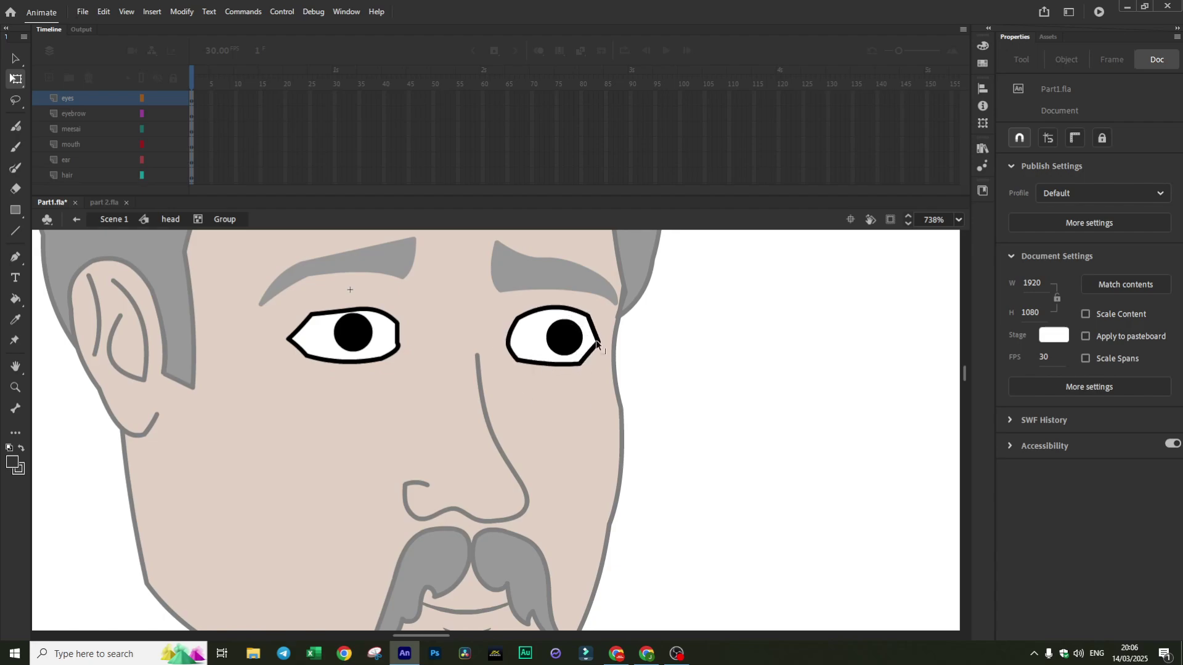
scroll(687, 361, "down", 5)
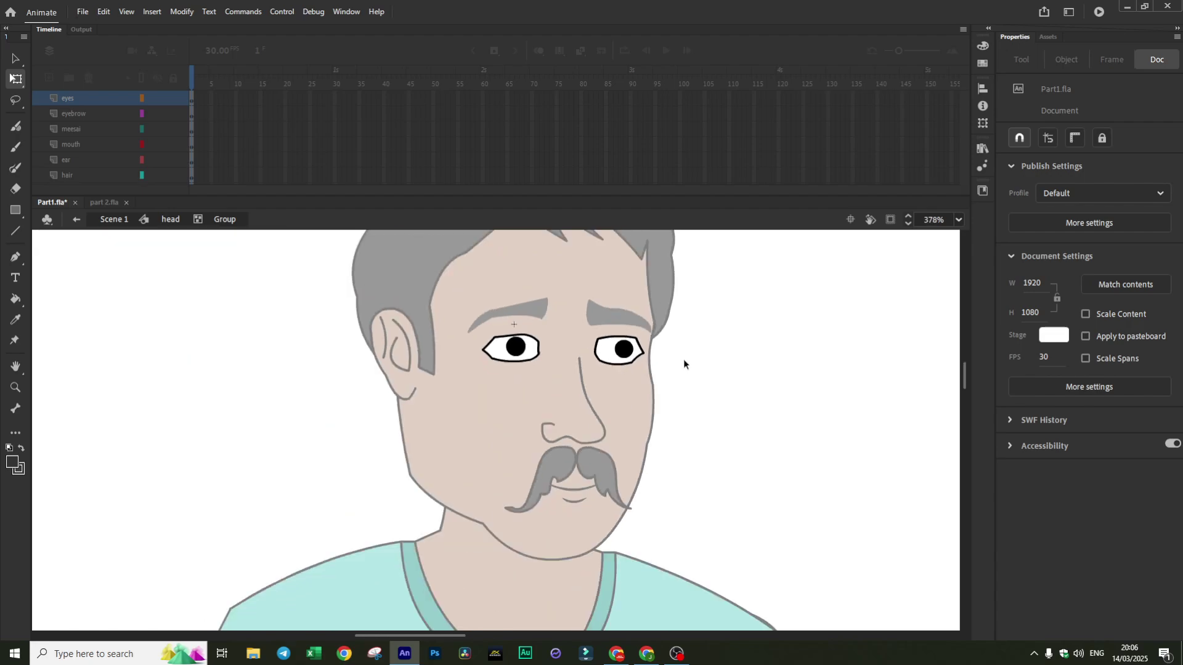
double_click(712, 348)
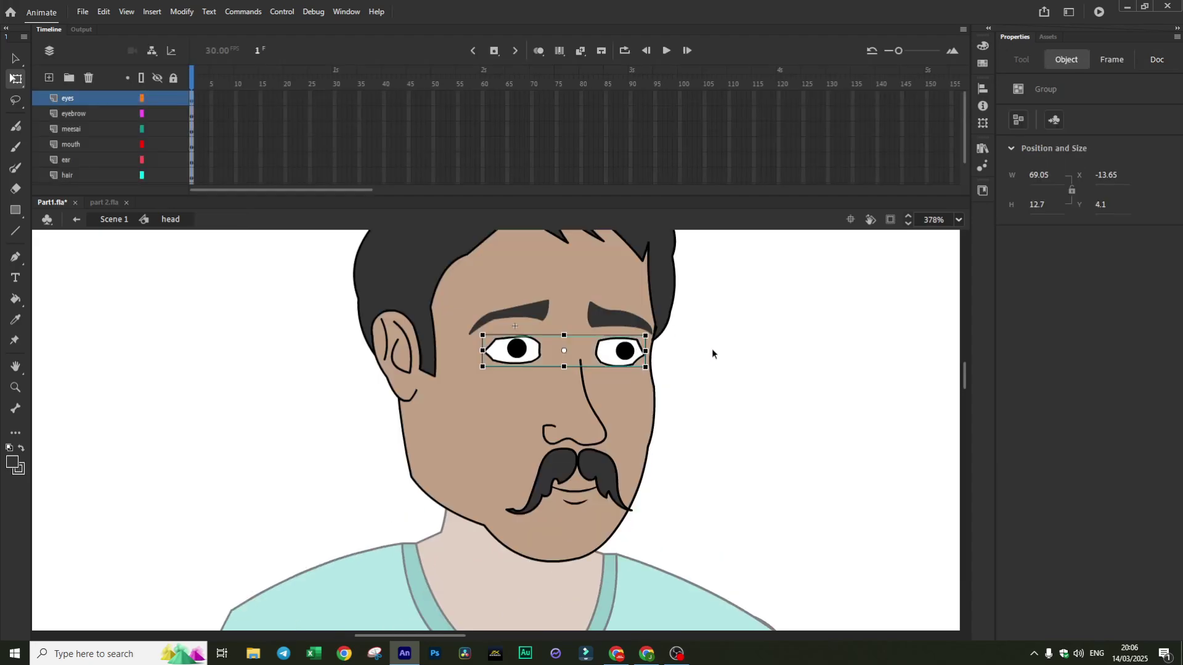
Open the moustache group on the meesai layer for editing
left_click(662, 383)
scroll(616, 425, "up", 3)
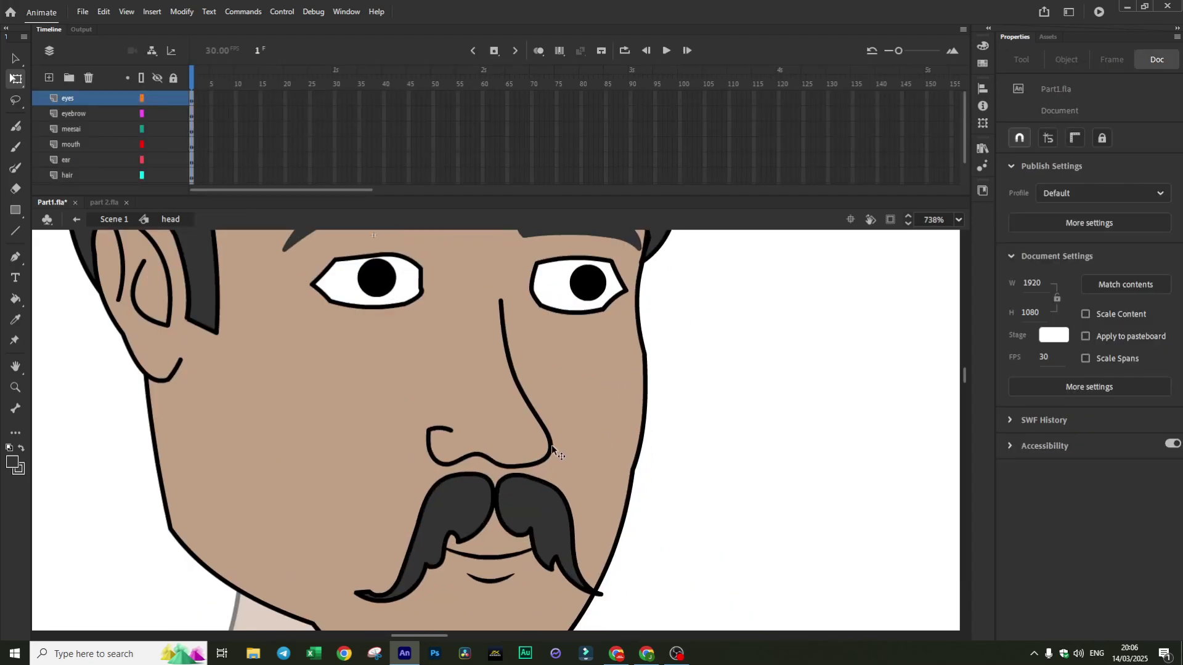
scroll(564, 423, "down", 1)
left_click(541, 482)
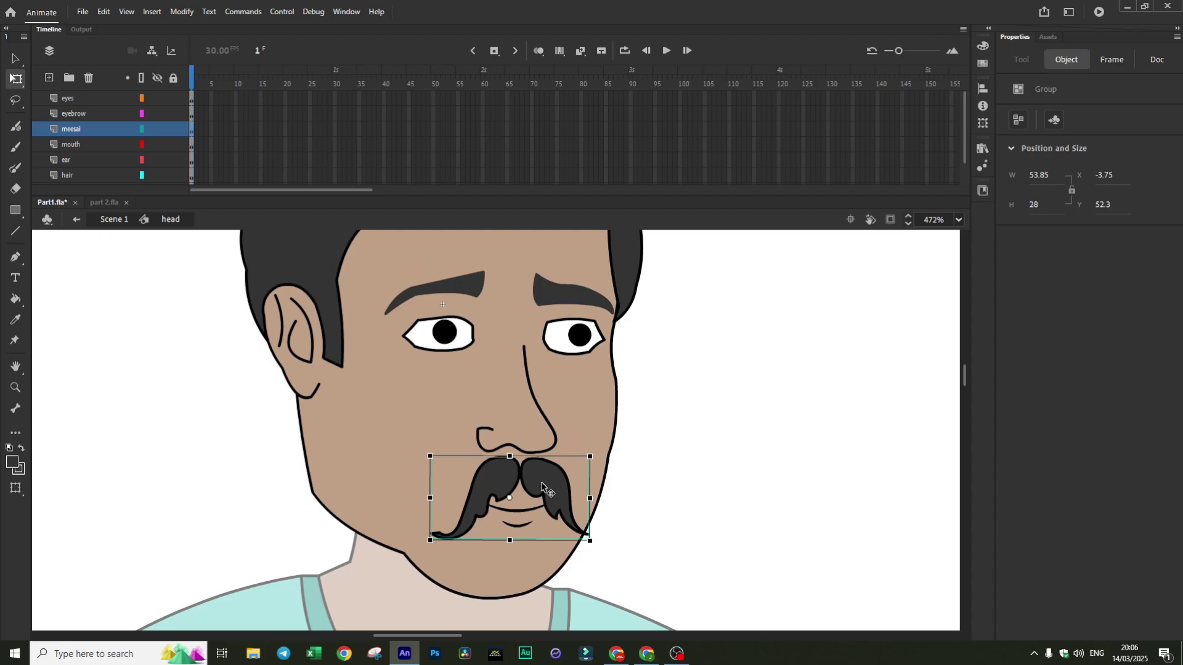
double_click(541, 482)
left_click(443, 453)
scroll(444, 454, "up", 2)
scroll(695, 475, "down", 3)
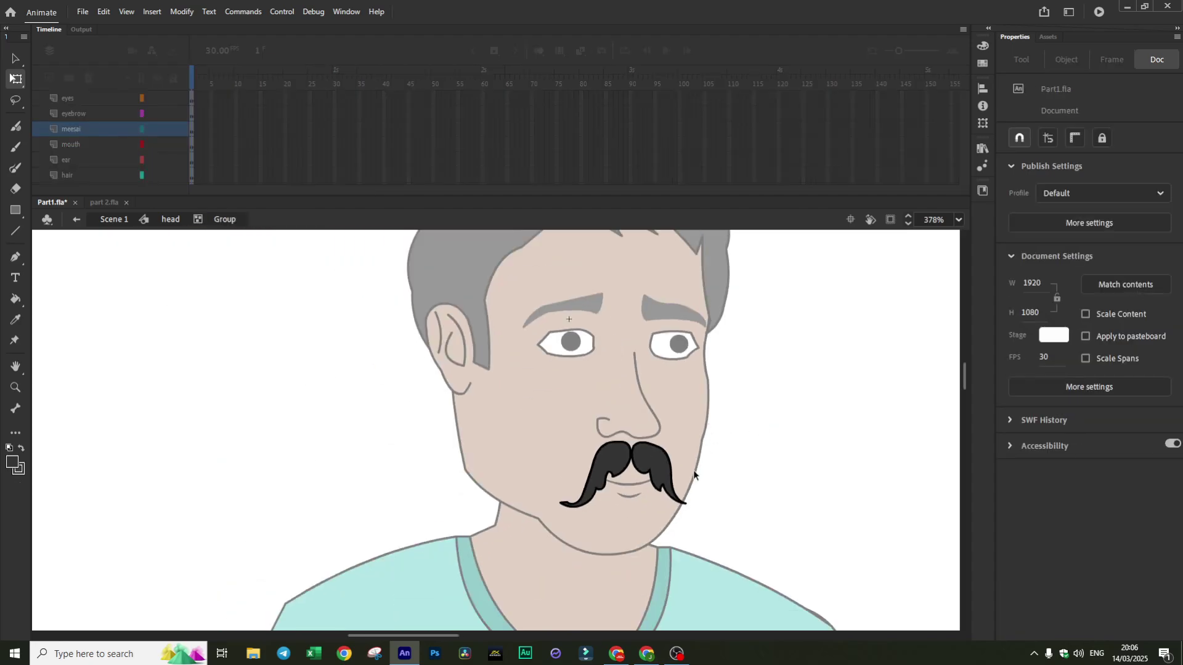
scroll(429, 630, "right", 5)
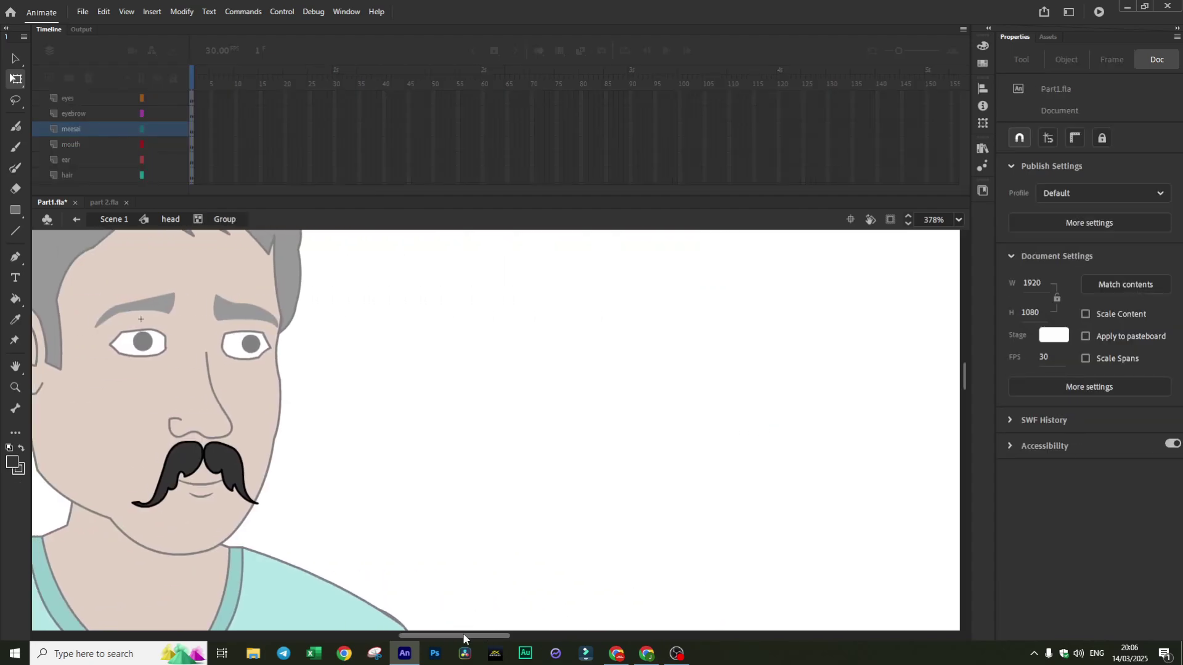
scroll(464, 634, "left", 2)
scroll(554, 463, "up", 2)
Pull the moustache tip farther from the ear upward and outward past the cheek's edge
left_click(412, 463)
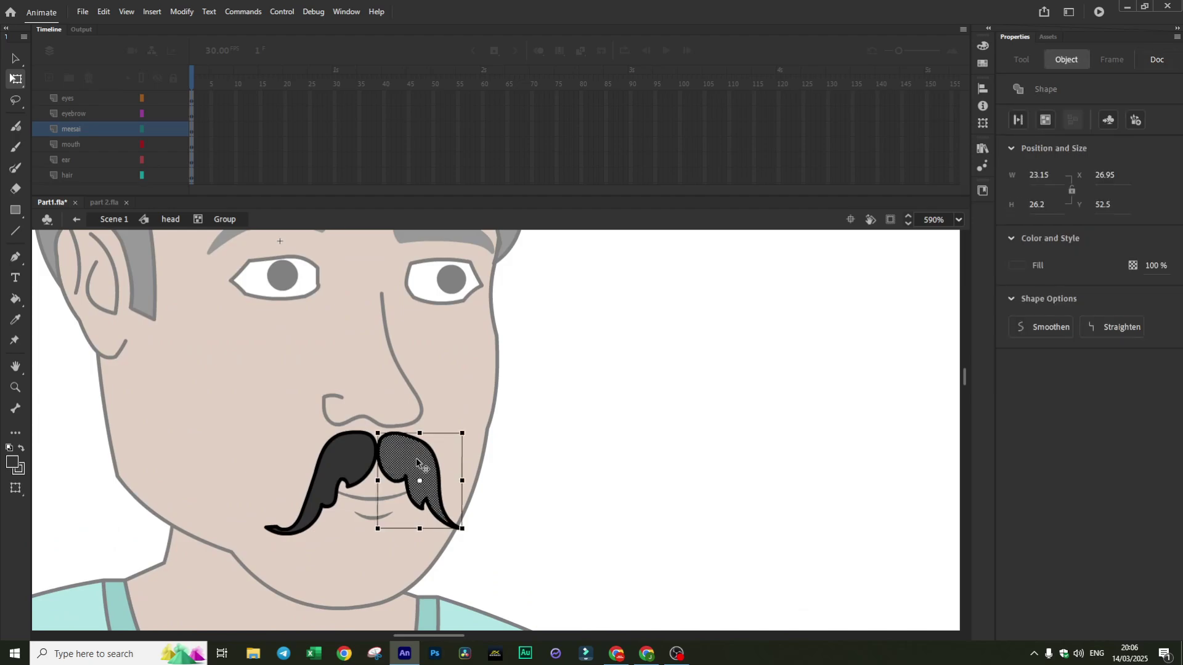
left_click(548, 439)
left_click_drag(462, 528, 489, 507)
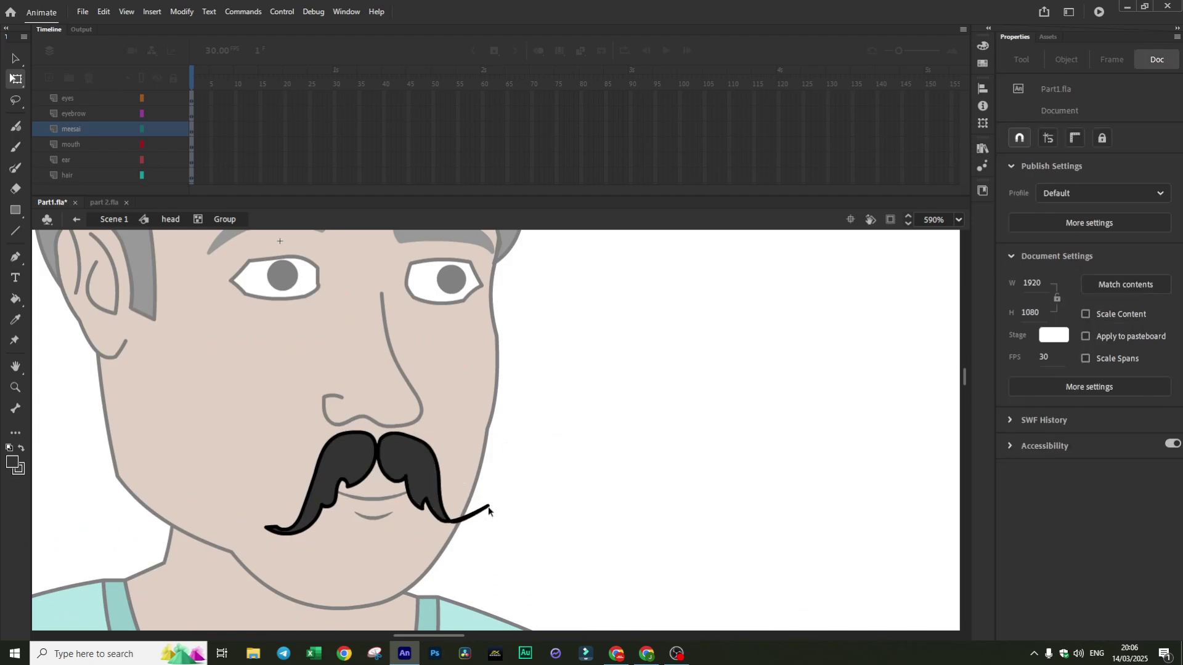
Select both halves of the existing moustache and delete them
left_click(419, 460)
left_click(597, 439)
left_click_drag(235, 401, 493, 531)
key("Delete")
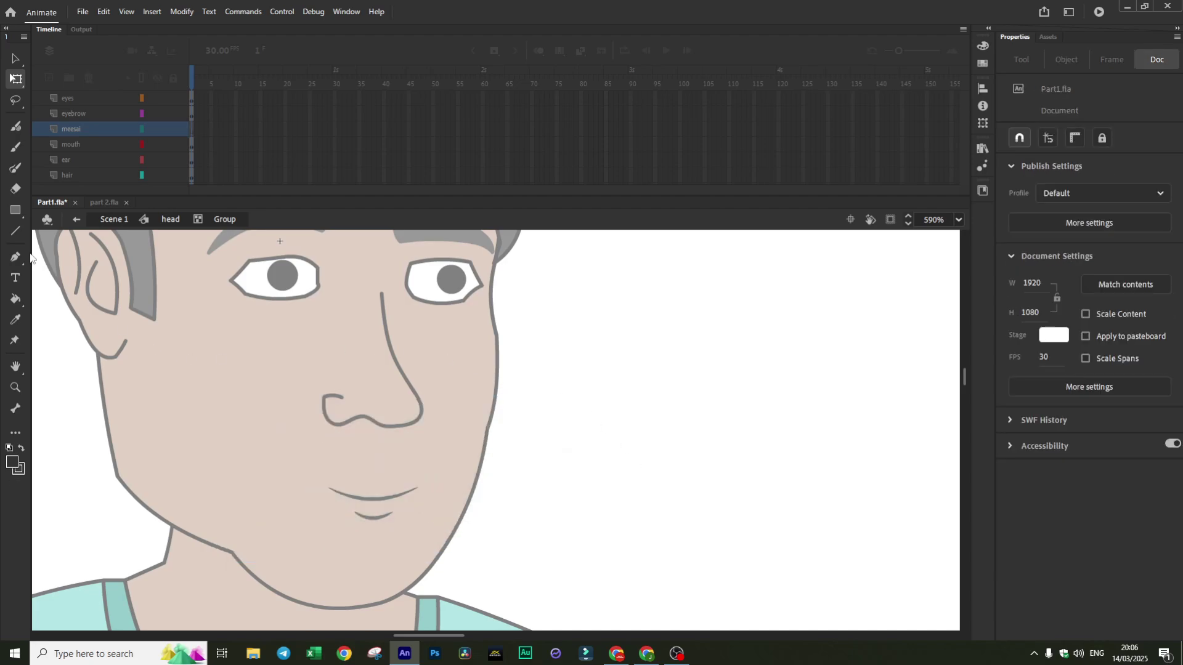
left_click(16, 168)
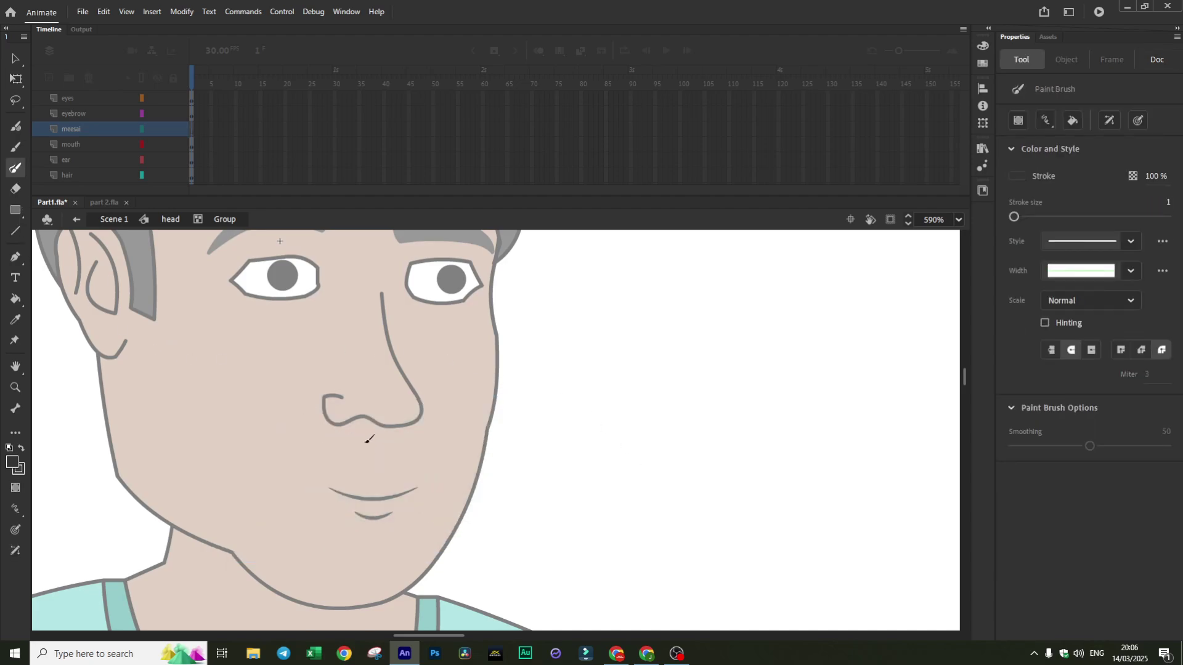
key("ctrl+z")
key("ctrl+y")
left_click_drag(230, 389, 279, 502)
key("ctrl+z")
Draw a closed, upturned moustache outline between nose and mouth with the Line tool, and bend its segments into curves
left_click(16, 231)
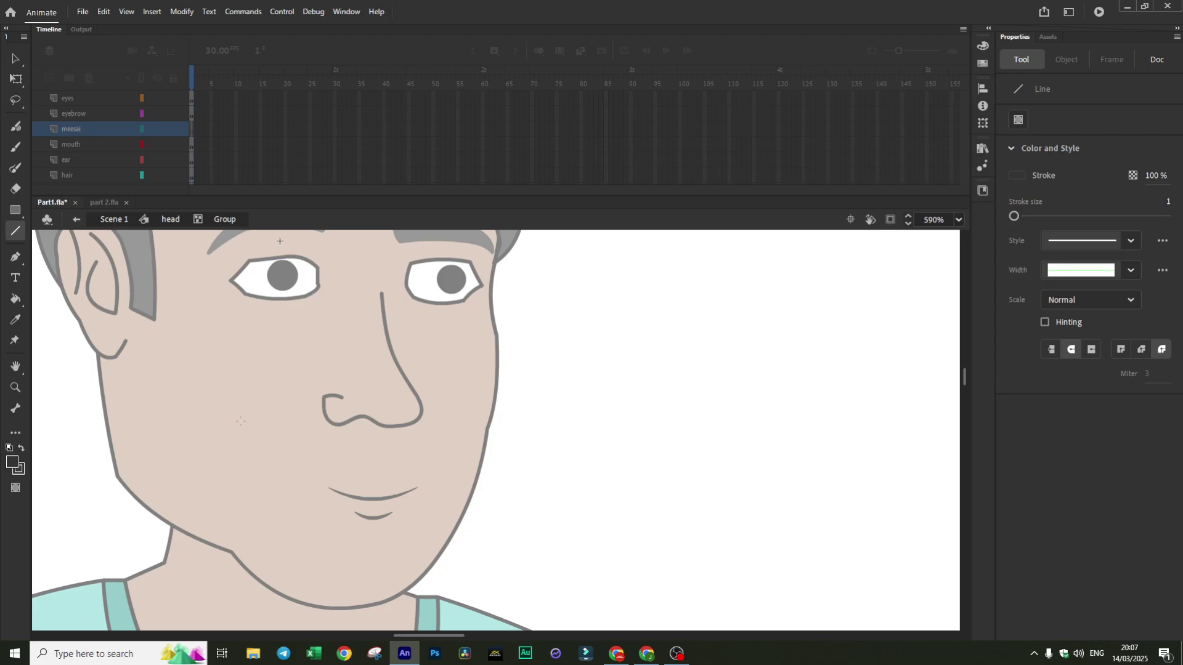
mouse_move(235, 404)
left_mouse_down()
mouse_move(283, 493)
mouse_move(375, 466)
mouse_move(438, 488)
mouse_move(498, 407)
mouse_move(434, 463)
mouse_move(380, 434)
mouse_move(291, 477)
mouse_move(234, 404)
left_mouse_up()
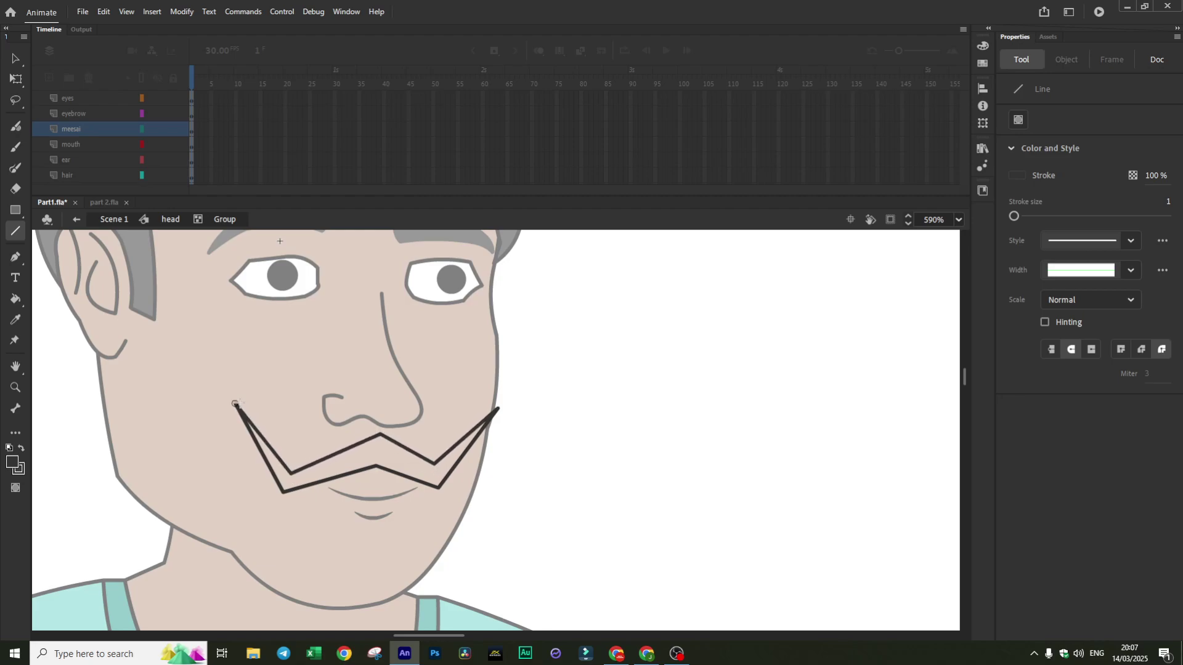
key("v")
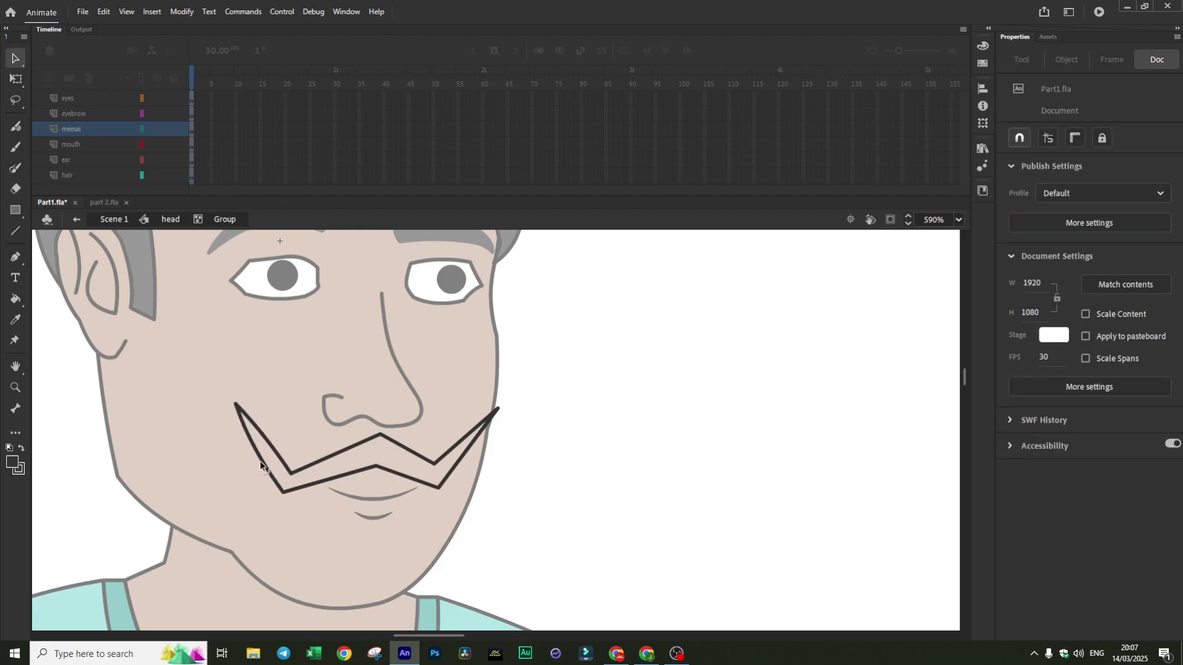
mouse_move(331, 459)
left_mouse_down()
mouse_move(335, 445)
mouse_move(355, 473)
left_mouse_up()
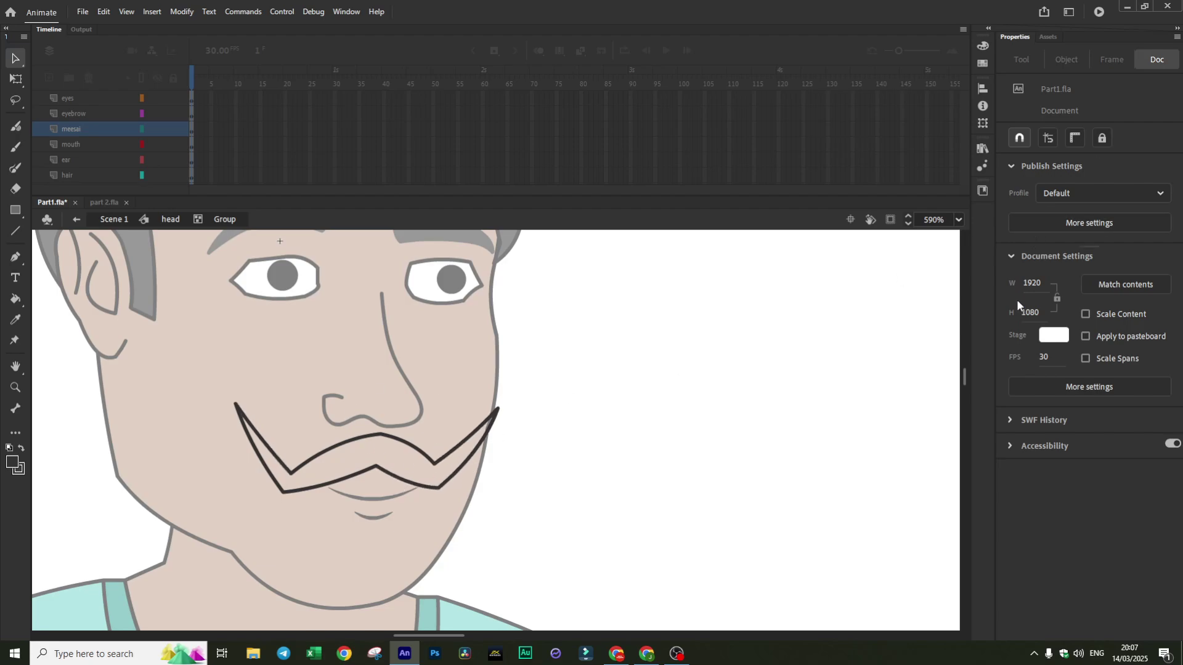
Fill the new moustache outline with dark grey and return to the head symbol
left_click(15, 299)
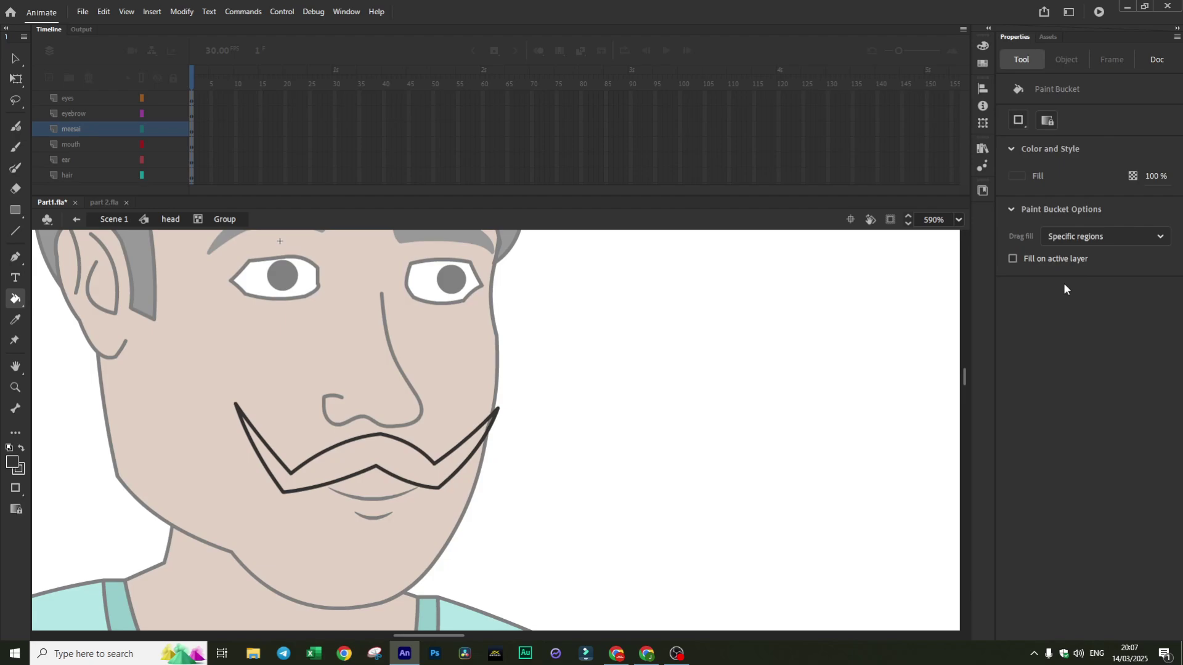
left_click(1018, 177)
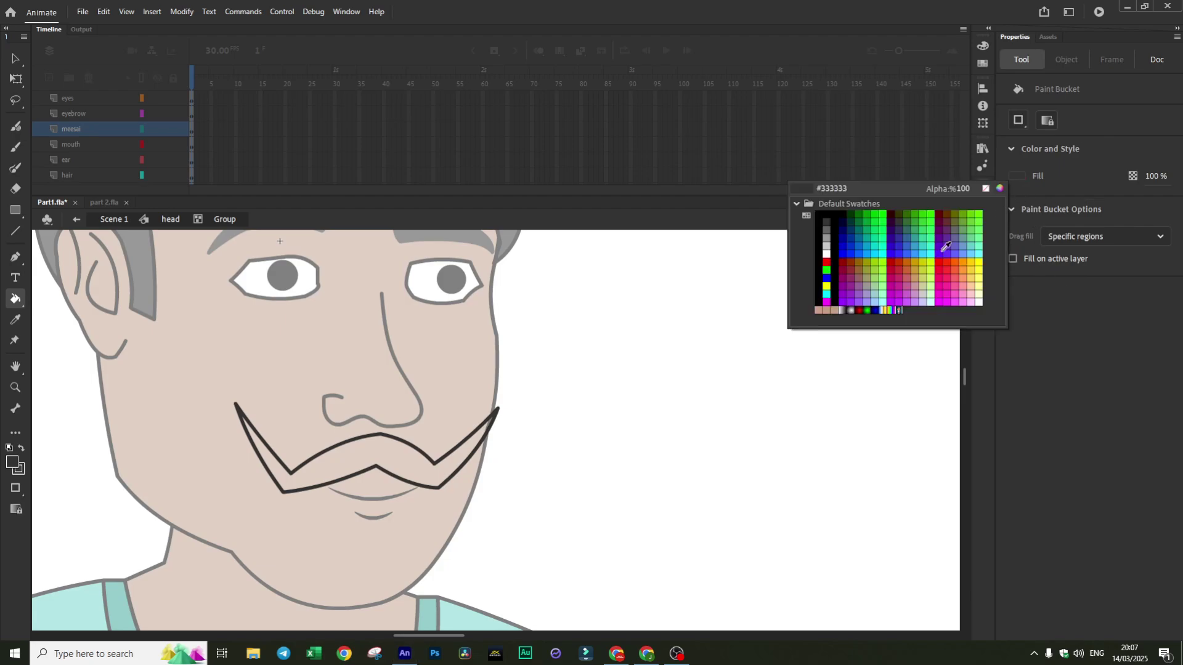
left_click(828, 228)
left_click(402, 463)
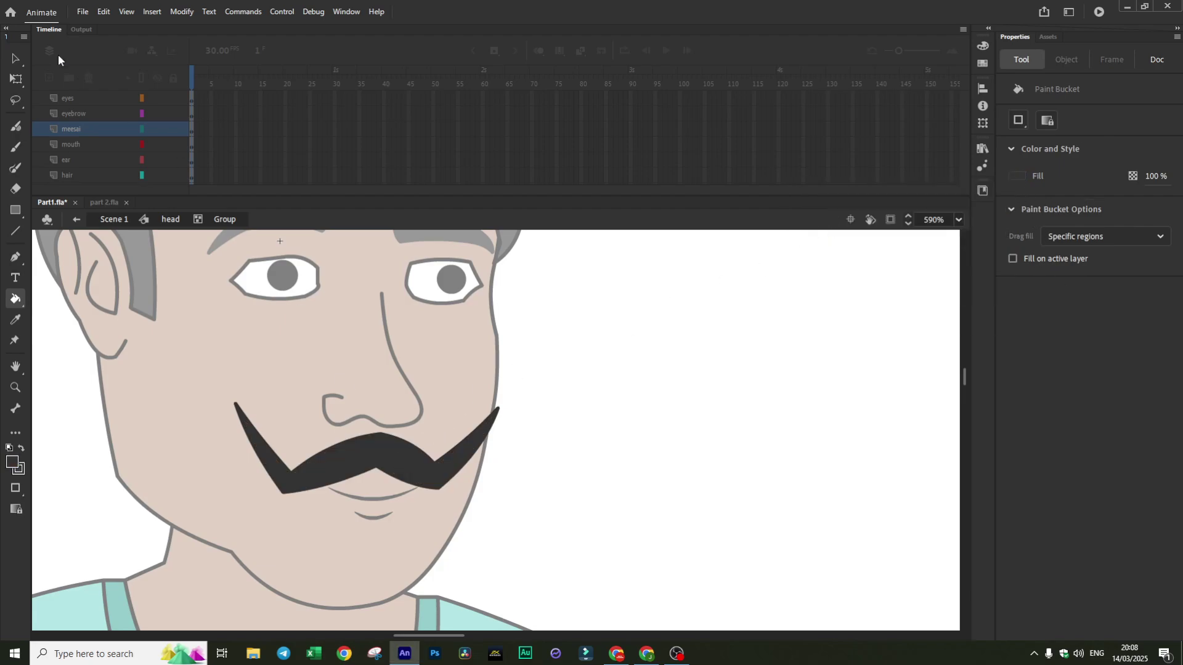
left_click(15, 59)
double_click(707, 343)
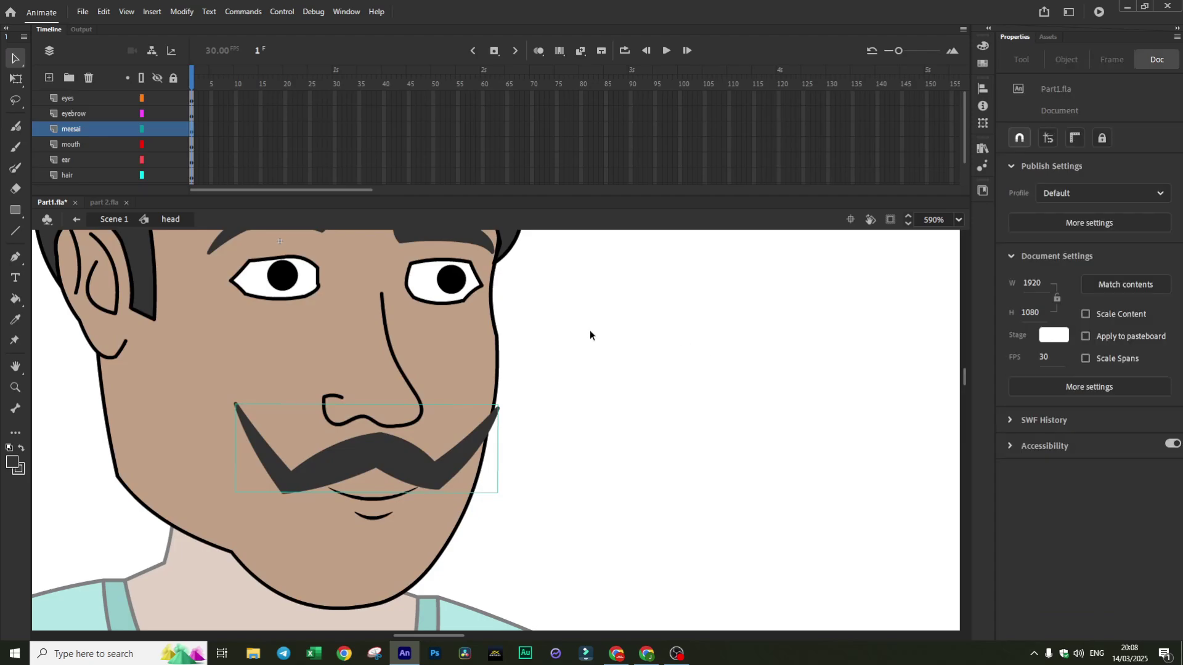
scroll(594, 344, "down", 4)
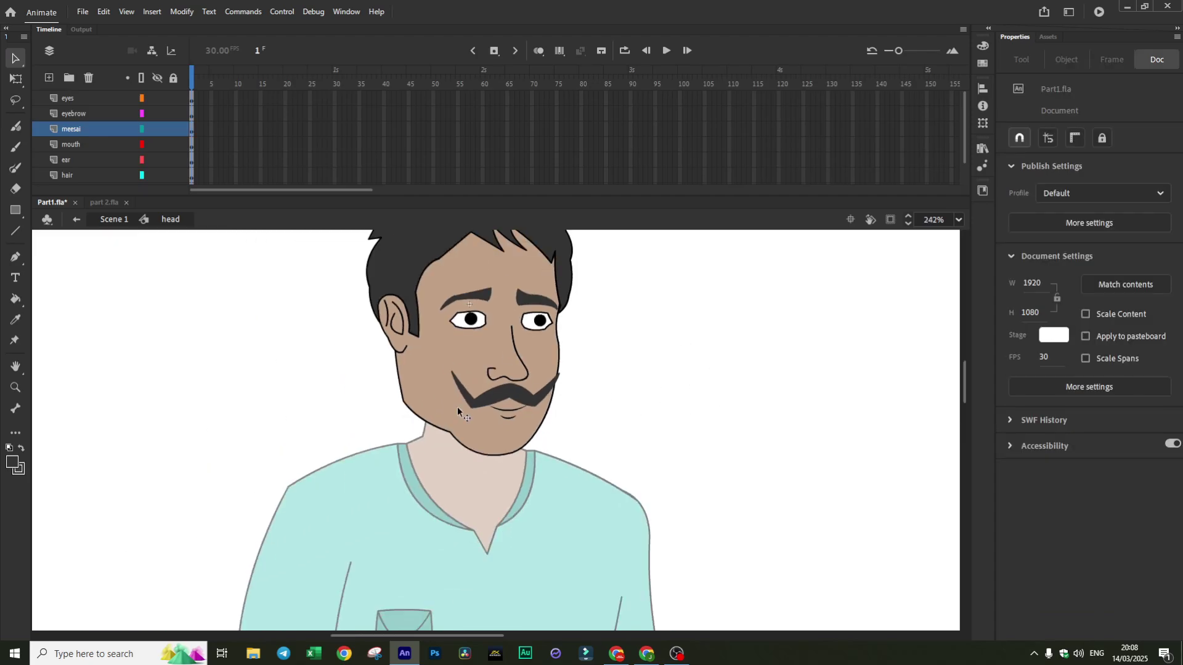
scroll(603, 384, "down", 2)
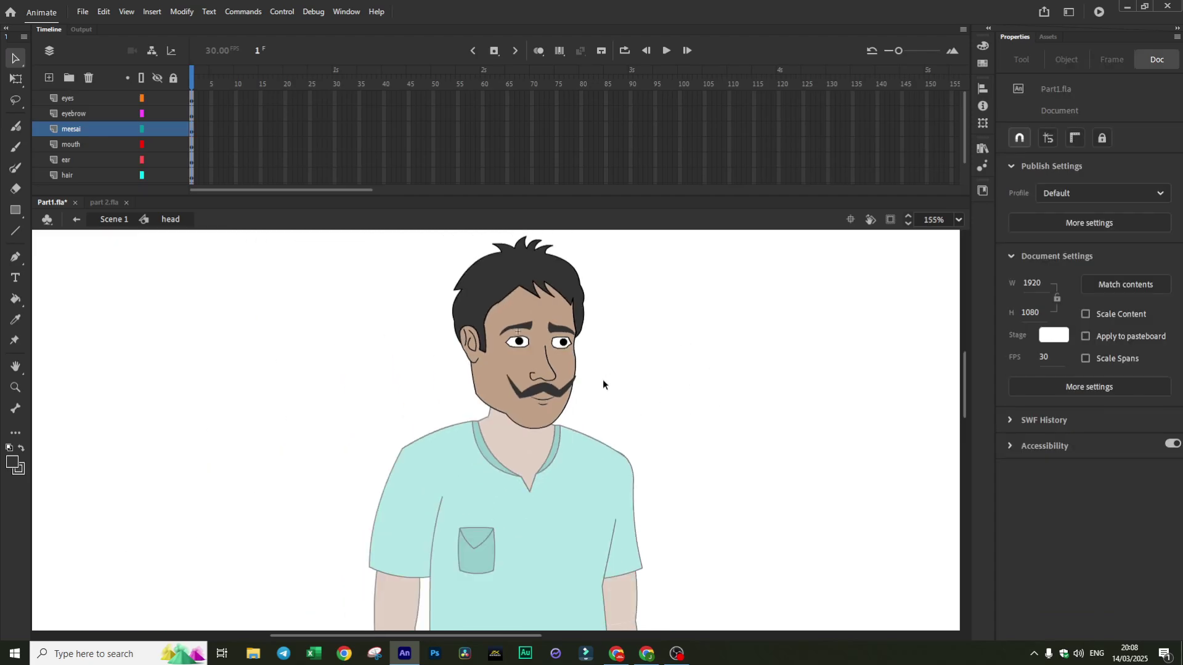
Return to the main scene and examine the pivot points of the right arm, upper leg and head symbols with Free Transform
double_click(634, 364)
scroll(633, 364, "down", 2)
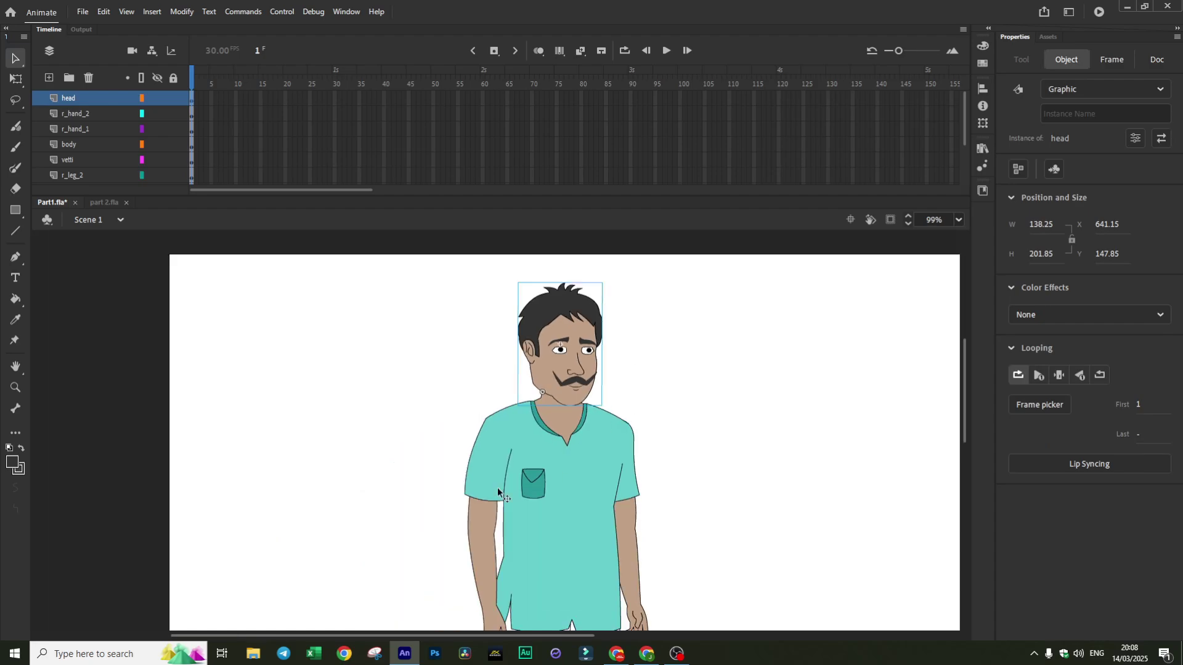
left_click(509, 463)
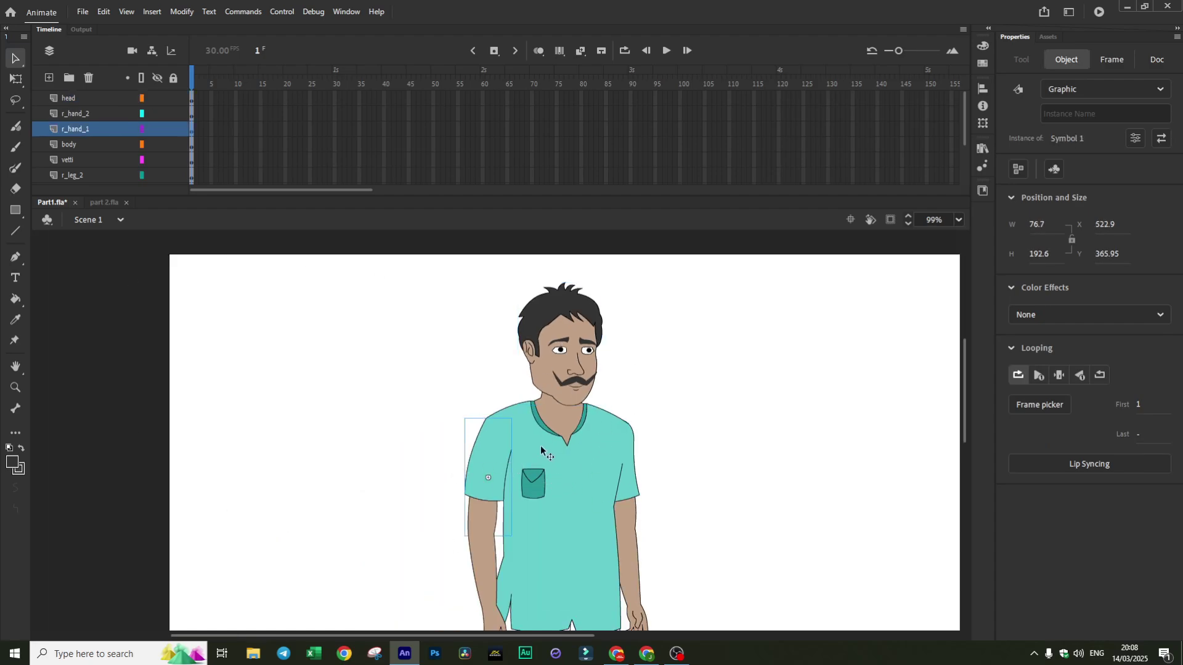
key("q")
scroll(534, 431, "down", 4)
left_click(495, 308)
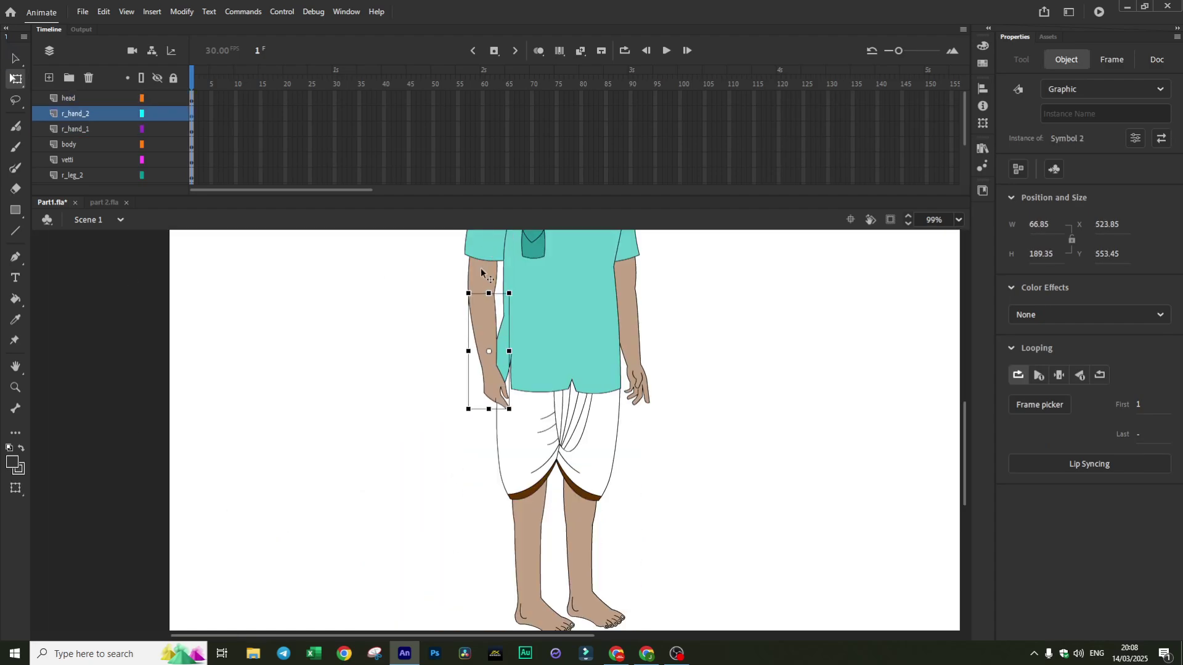
scroll(551, 357, "up", 4)
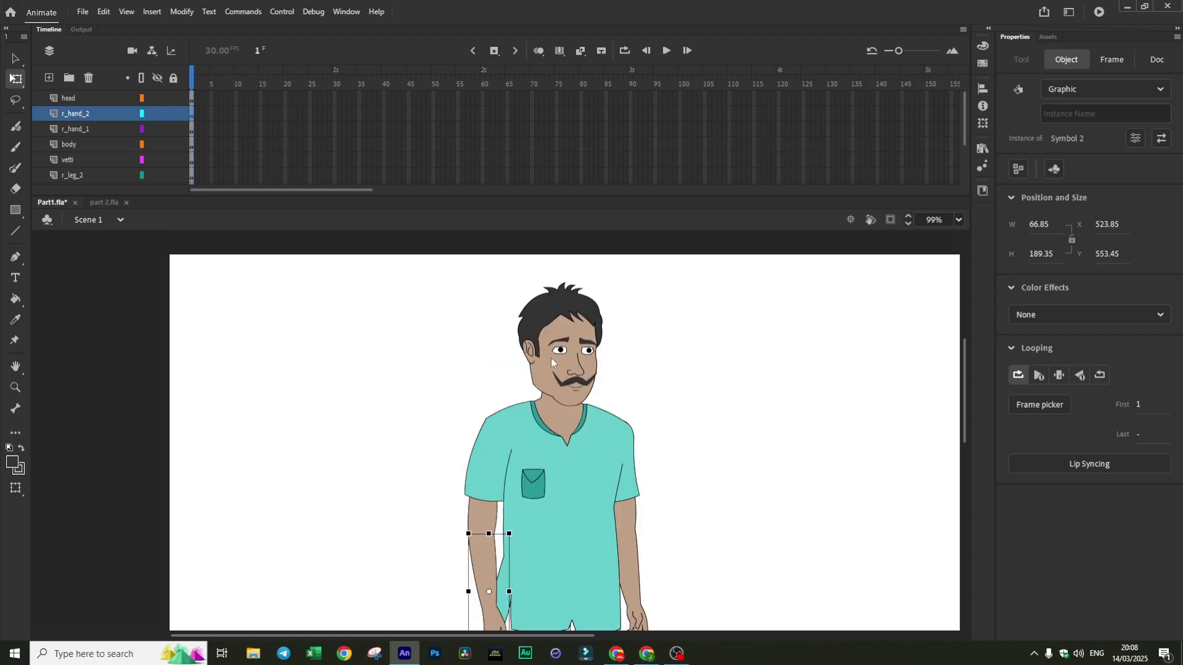
scroll(558, 421, "down", 4)
left_click(579, 439)
left_click(504, 437)
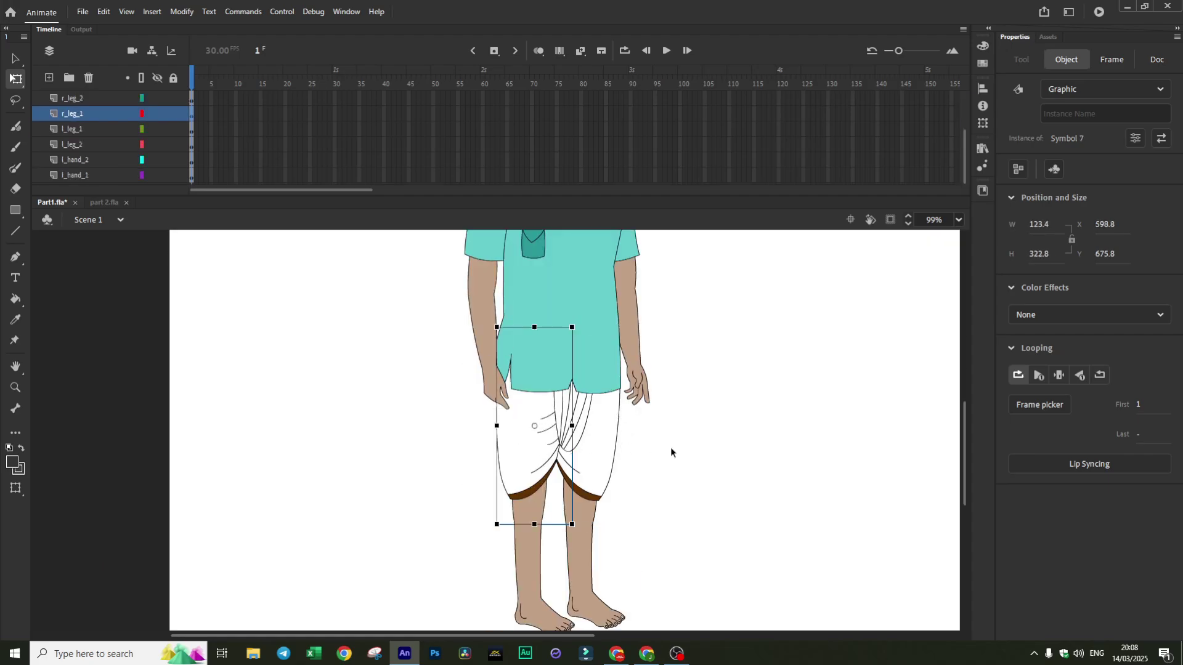
scroll(677, 448, "up", 4)
left_click(571, 332)
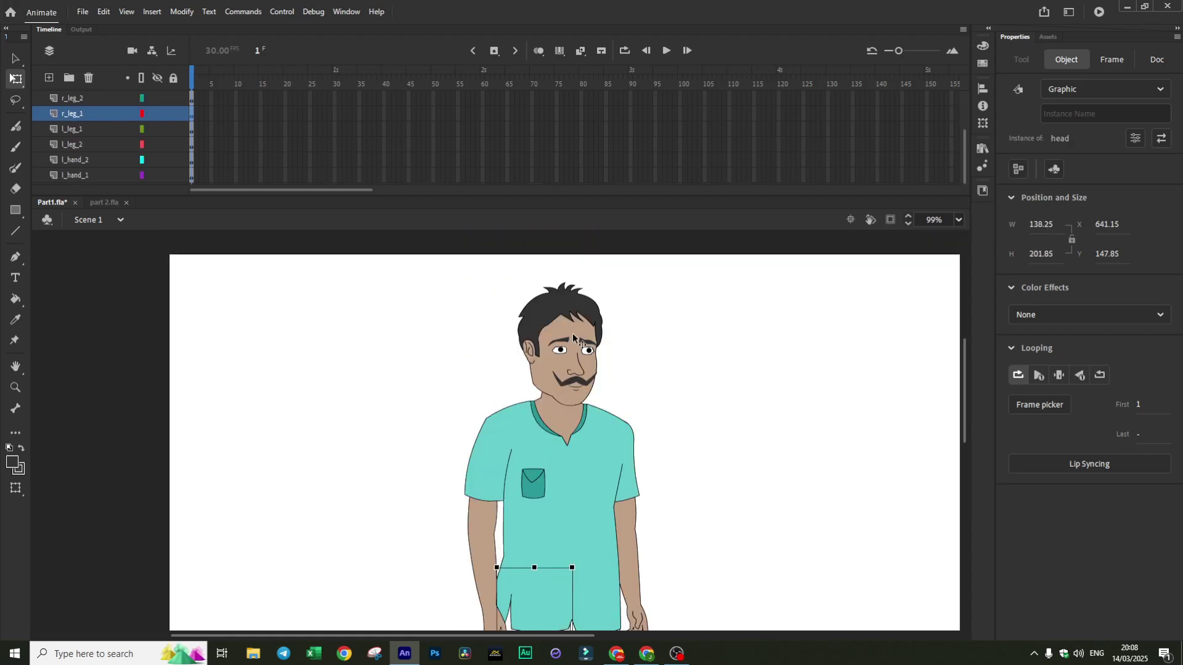
left_click(705, 426)
Open the shirt's body symbol for editing and look over its artwork from neck to hem
double_click(601, 479)
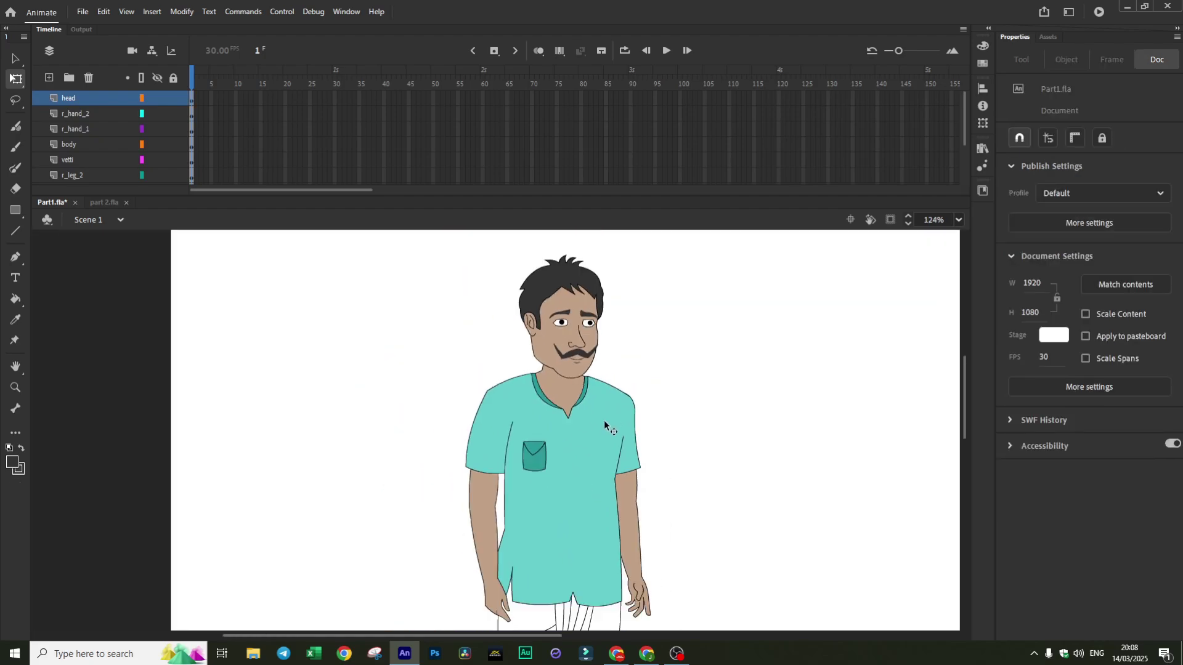
left_click(596, 430)
left_click(763, 431)
scroll(692, 453, "up", 3)
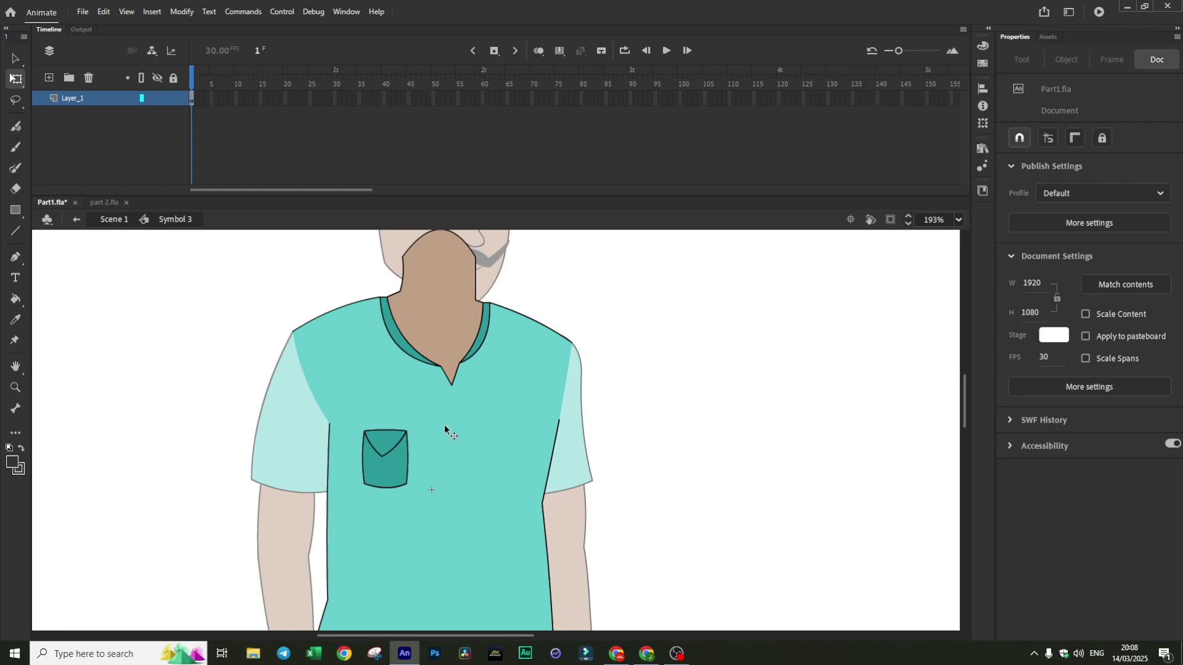
scroll(455, 398, "down", 3)
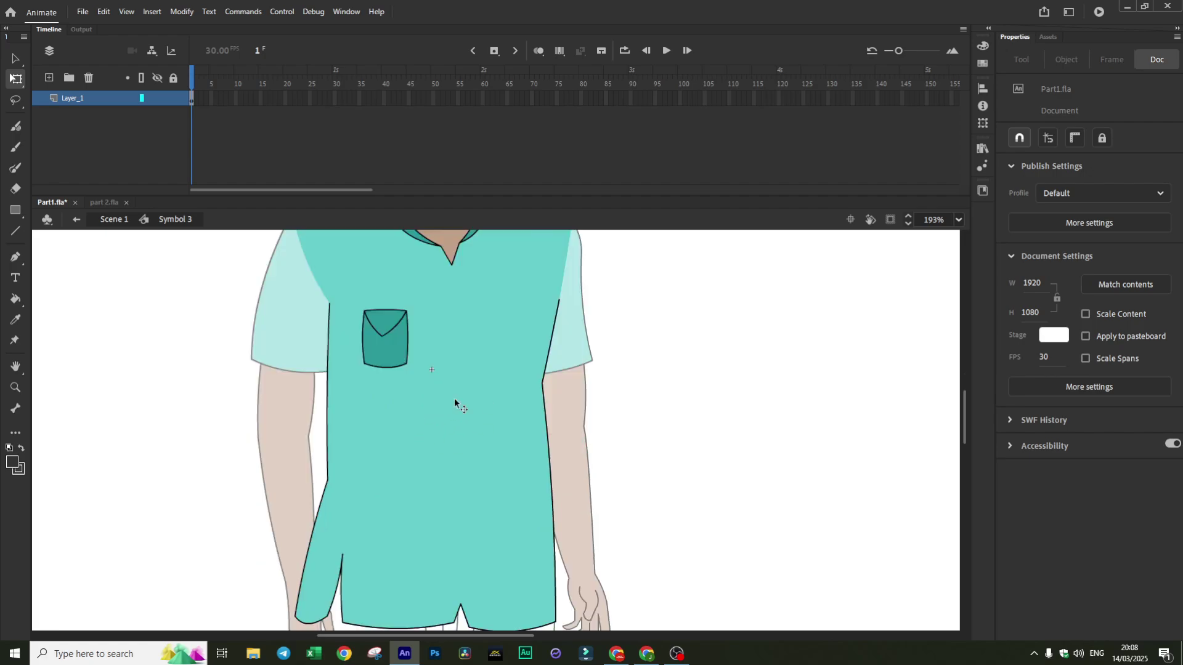
scroll(454, 401, "down", 2)
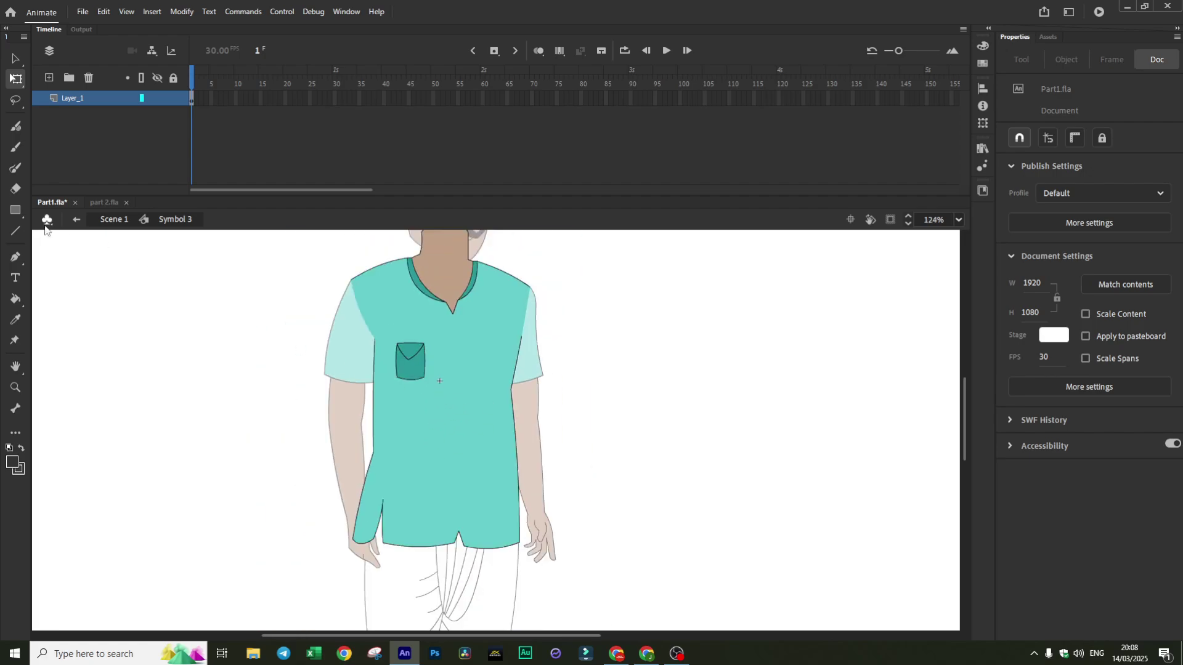
scroll(473, 425, "up", 3)
scroll(472, 424, "down", 3)
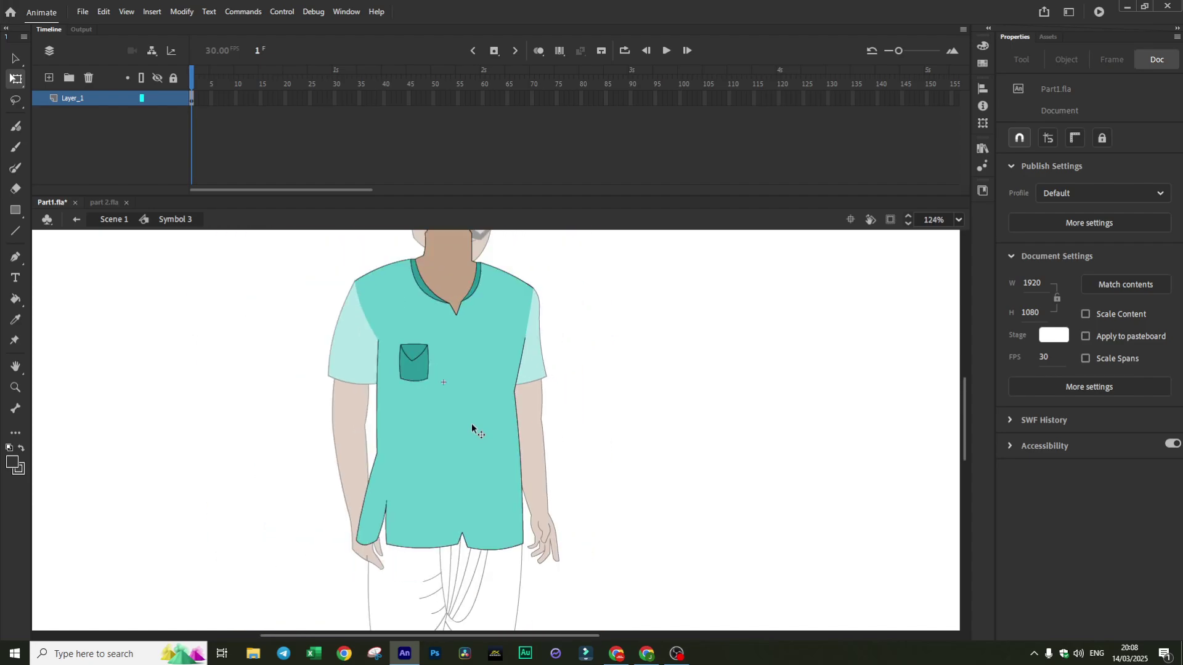
Enter the shirt group inside the body symbol so that its torso shape can be edited
key("v")
double_click(431, 336)
scroll(524, 373, "up", 1)
left_click(665, 325)
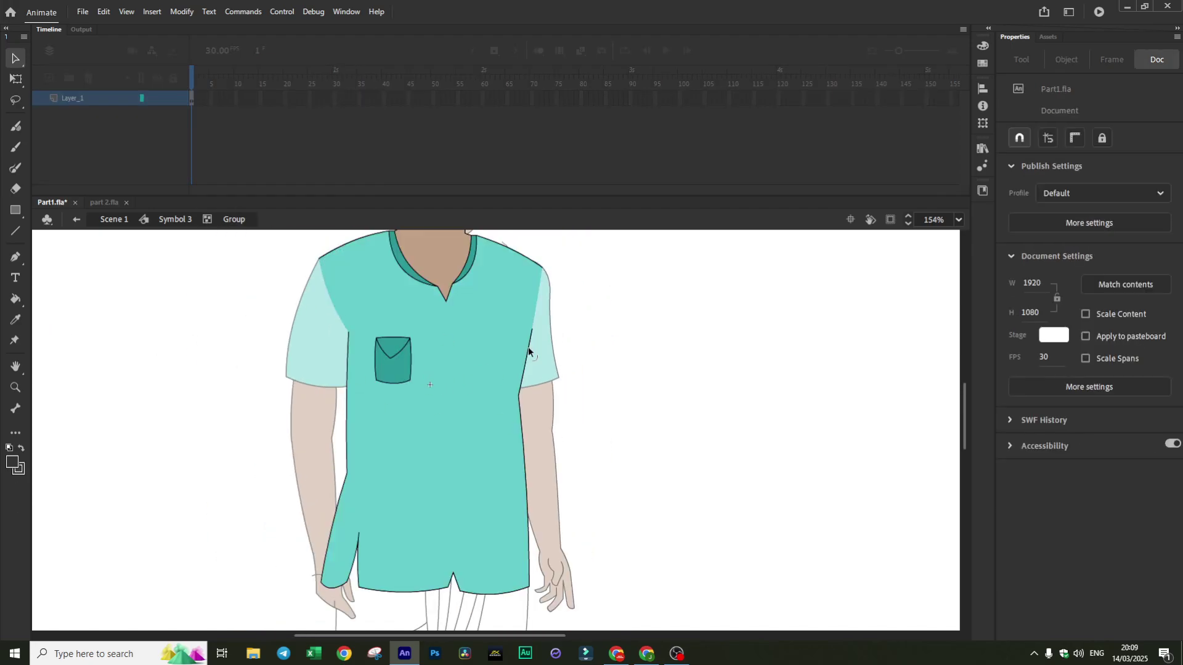
left_click(16, 167)
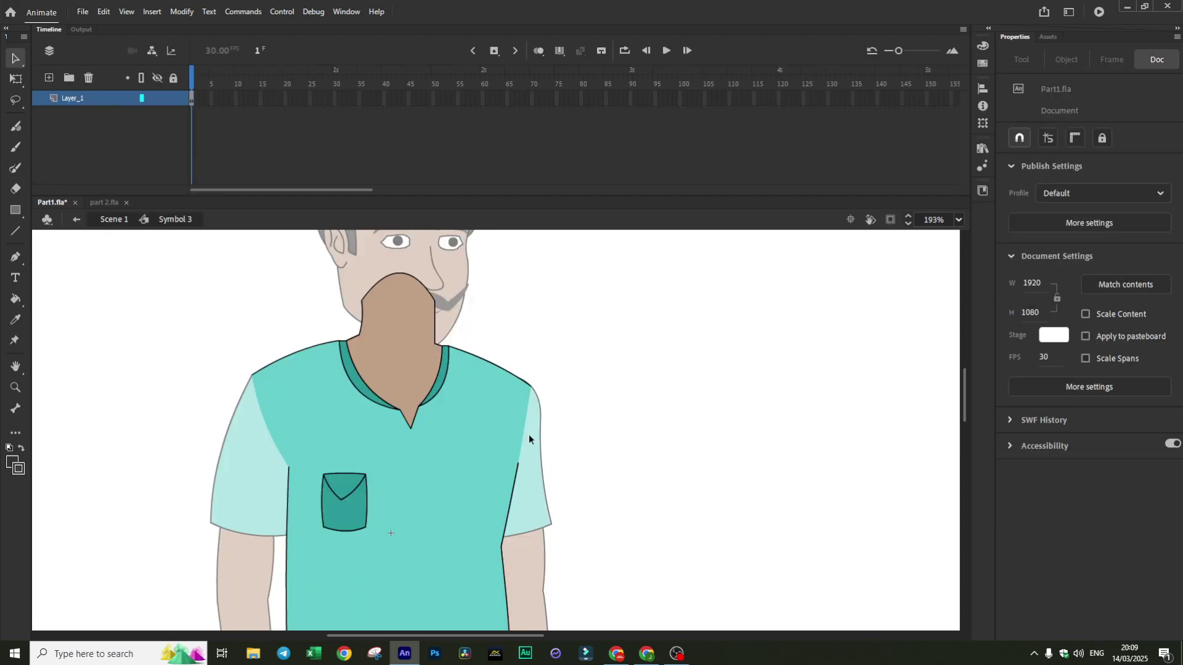
scroll(428, 409, "down", 3)
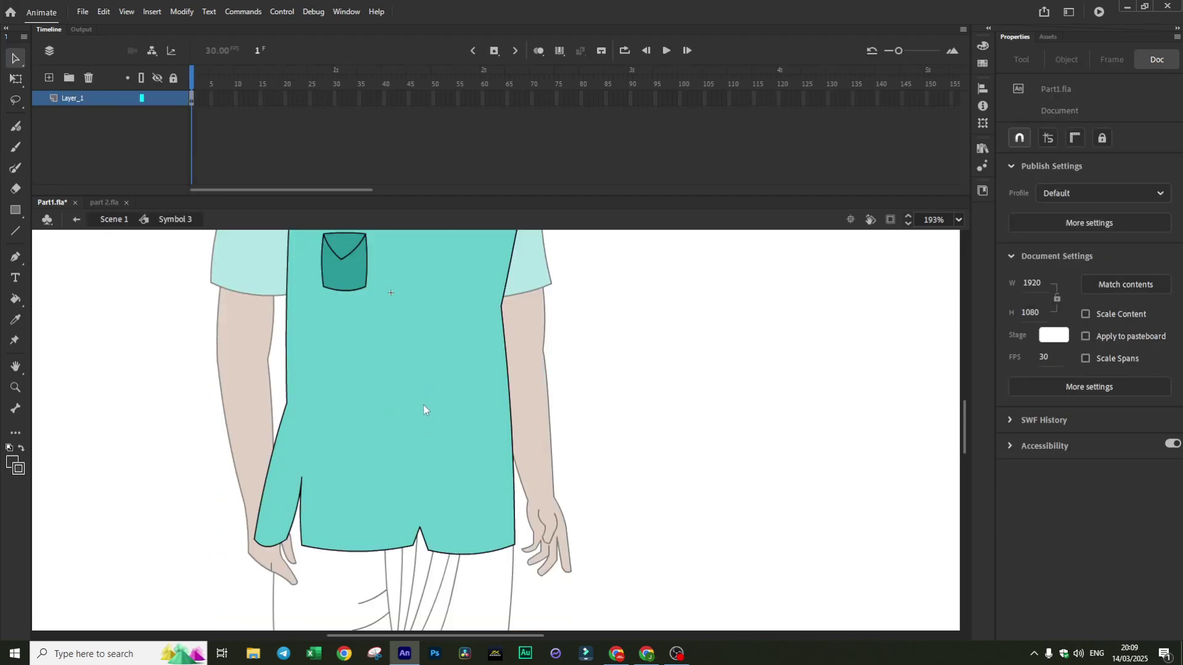
left_click(398, 331)
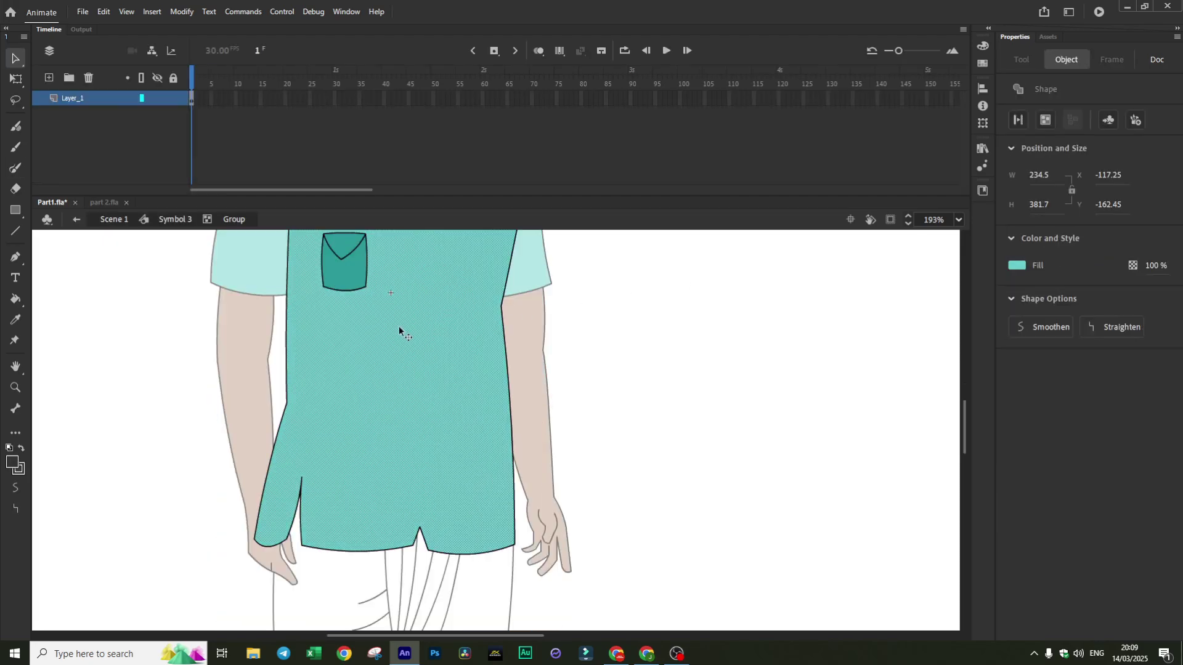
double_click(401, 319)
left_click(670, 344)
scroll(659, 370, "up", 3)
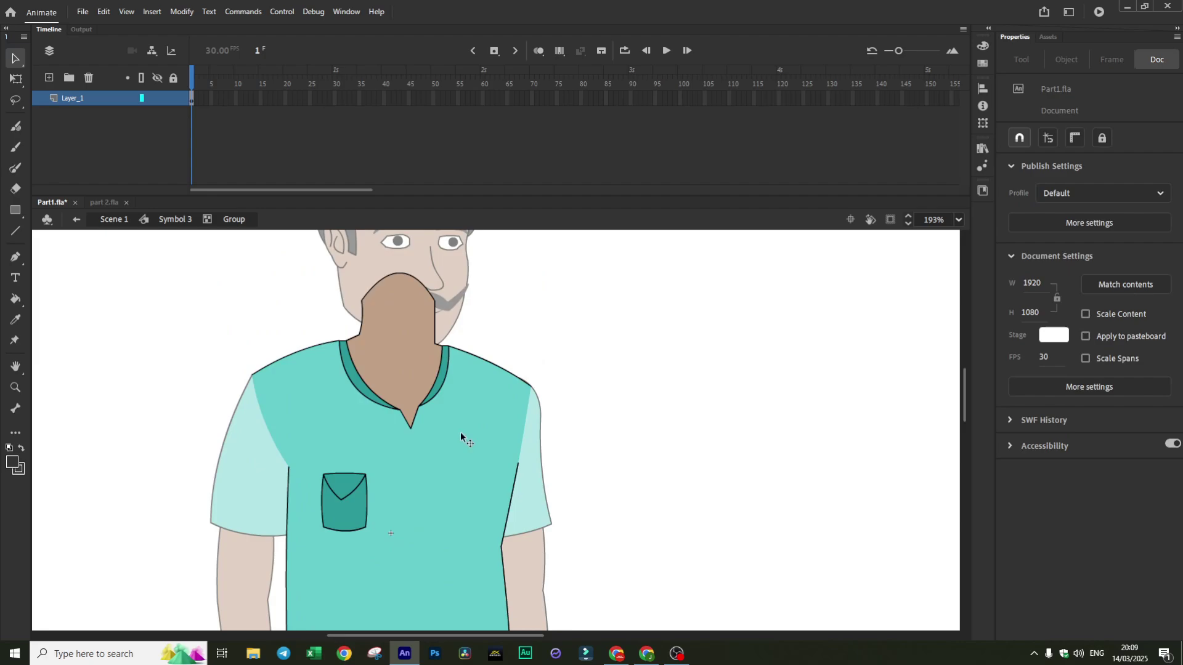
scroll(496, 427, "down", 2)
scroll(501, 393, "up", 1)
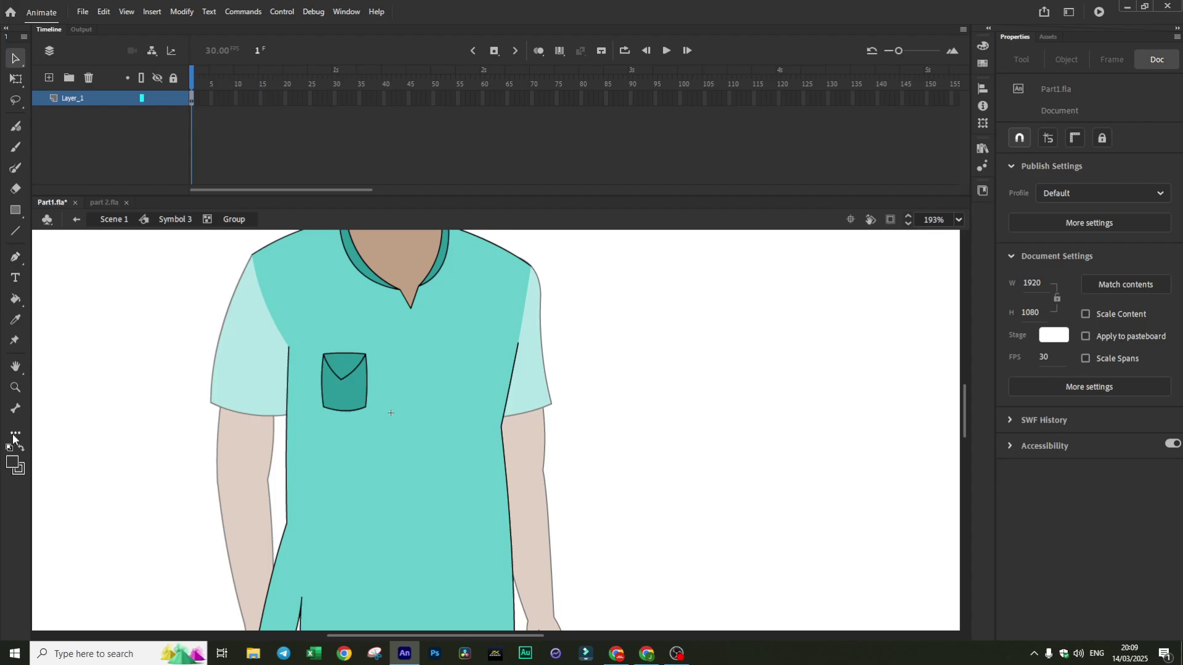
Recolour the shirt's torso fill to light blue #6699FF
left_click(421, 347)
left_click(1017, 265)
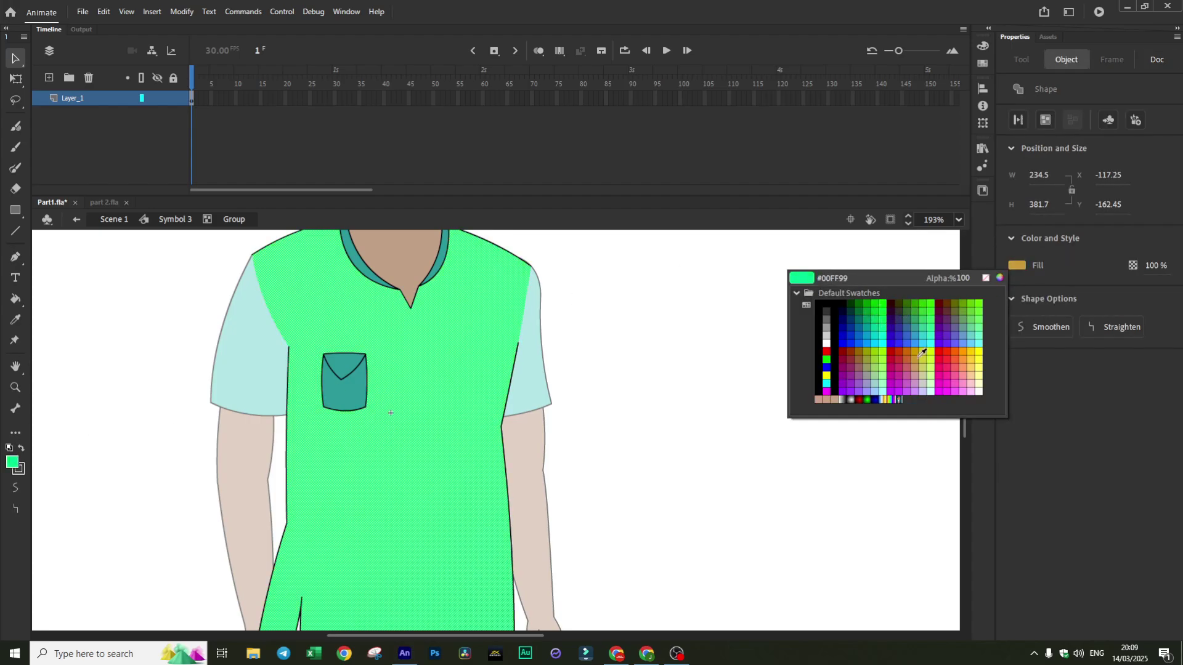
left_click(966, 340)
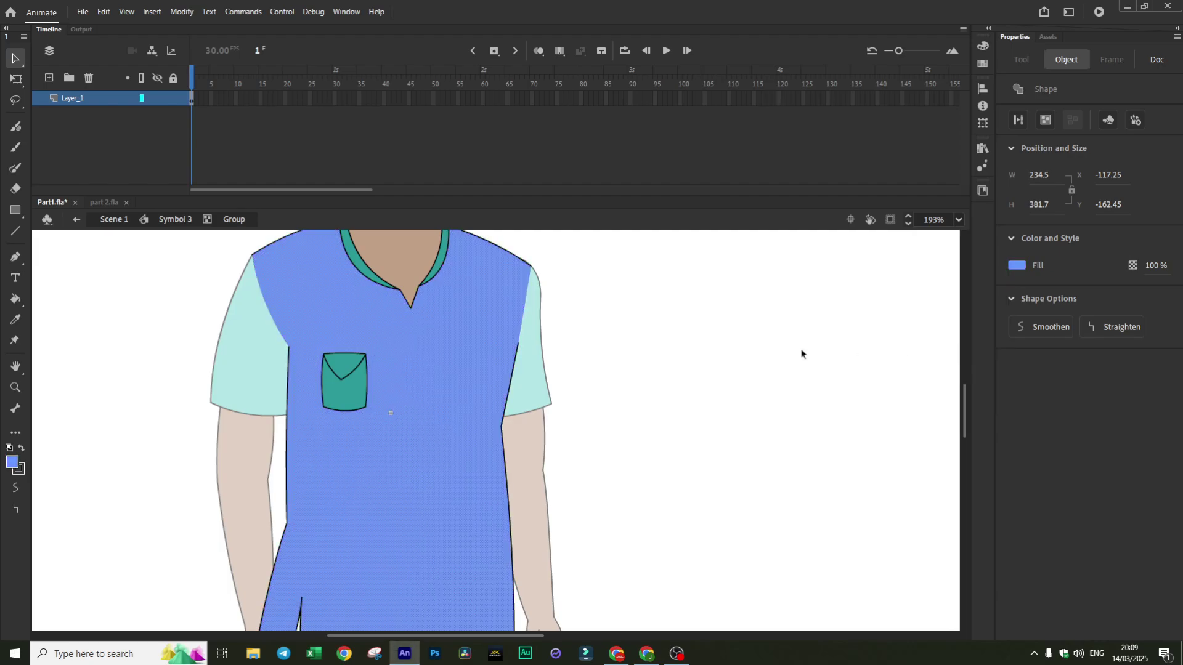
left_click(690, 306)
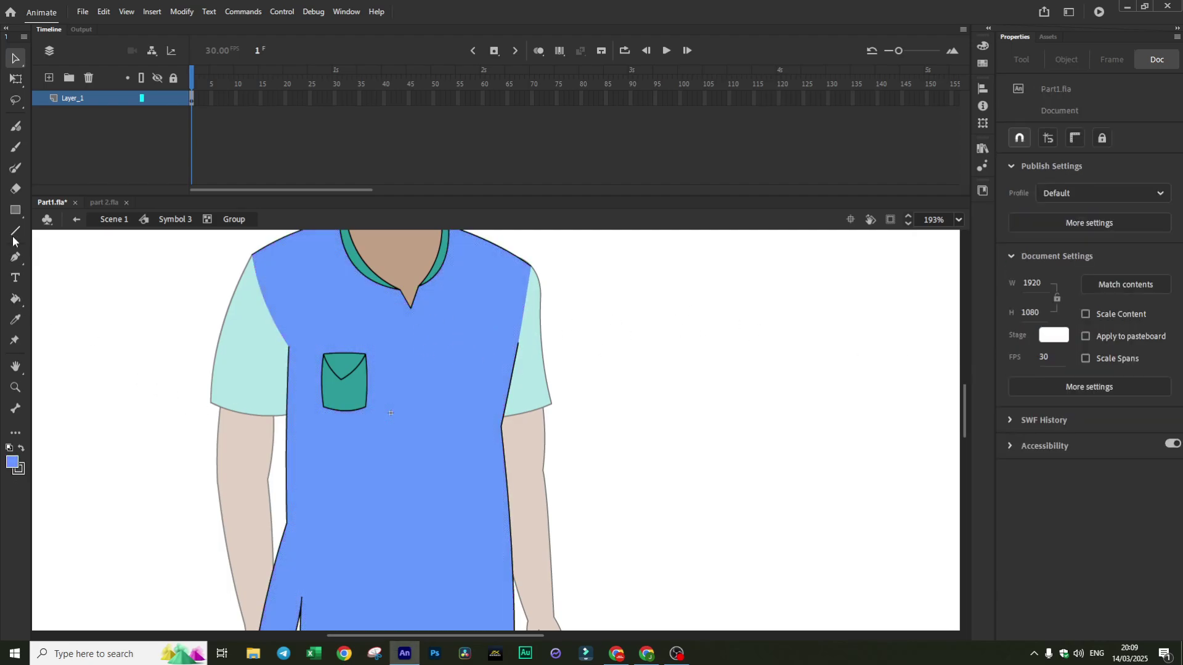
Draw wavy shadow lines along both shirt sides, beside the neckline and around a waist fold with the Paint Brush in Ink mode
left_click(17, 167)
left_click(20, 518)
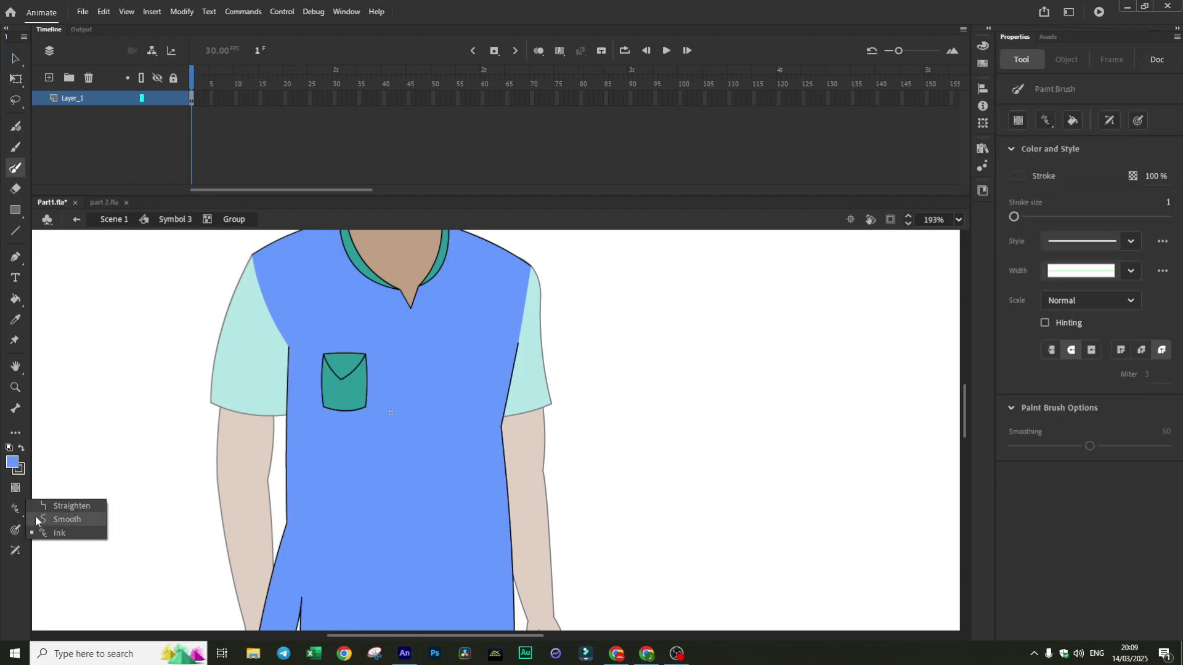
left_click(59, 530)
scroll(595, 399, "down", 3)
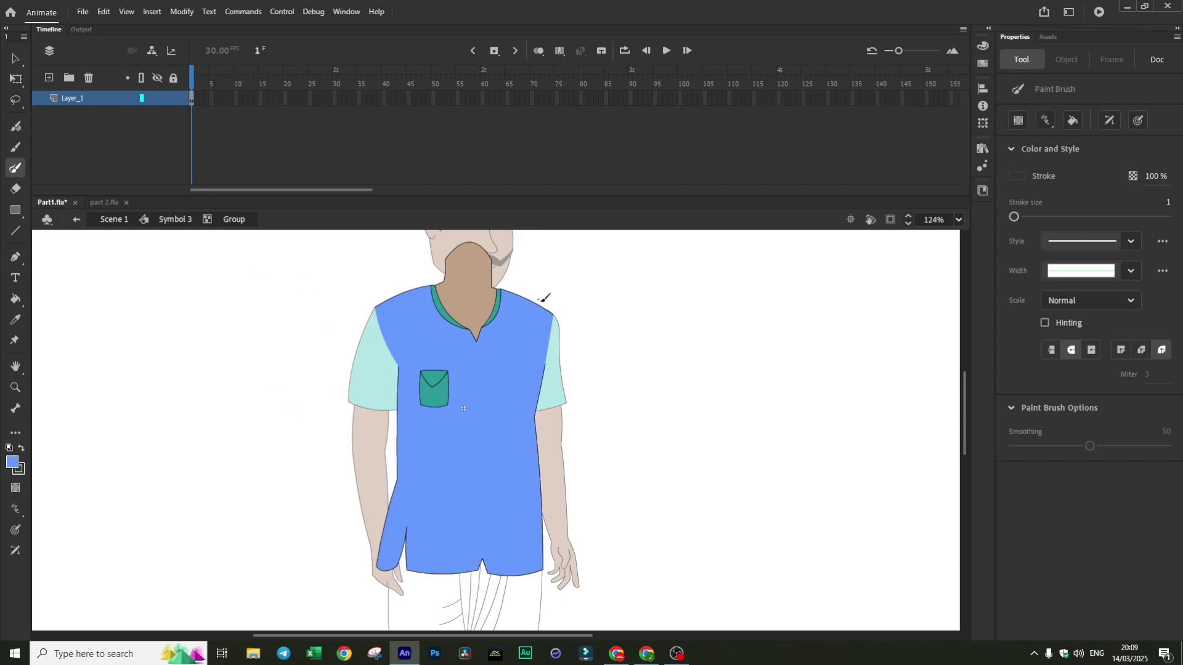
mouse_move(542, 300)
left_mouse_down()
mouse_move(528, 416)
mouse_move(535, 561)
mouse_move(493, 574)
left_mouse_up()
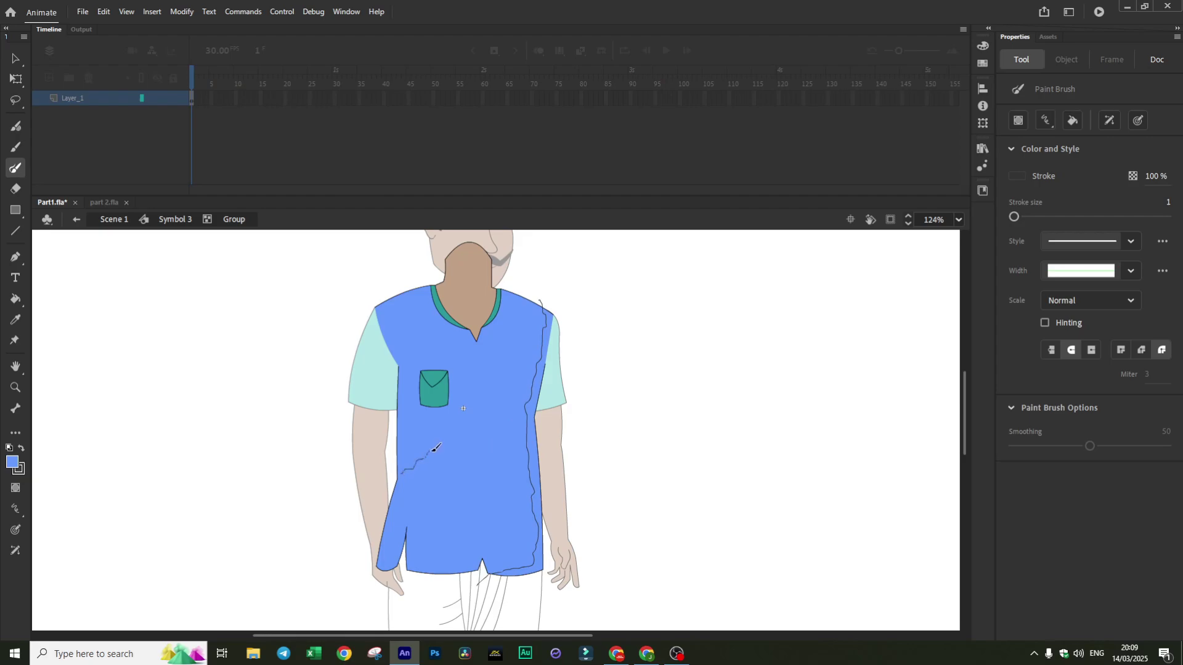
left_click_drag(448, 425, 402, 475)
left_click_drag(430, 285, 459, 334)
mouse_move(391, 302)
left_mouse_down()
mouse_move(407, 402)
mouse_move(393, 550)
mouse_move(372, 597)
left_mouse_up()
Set the Paint Bucket's fill to the darker blue #1253D6
left_click(15, 299)
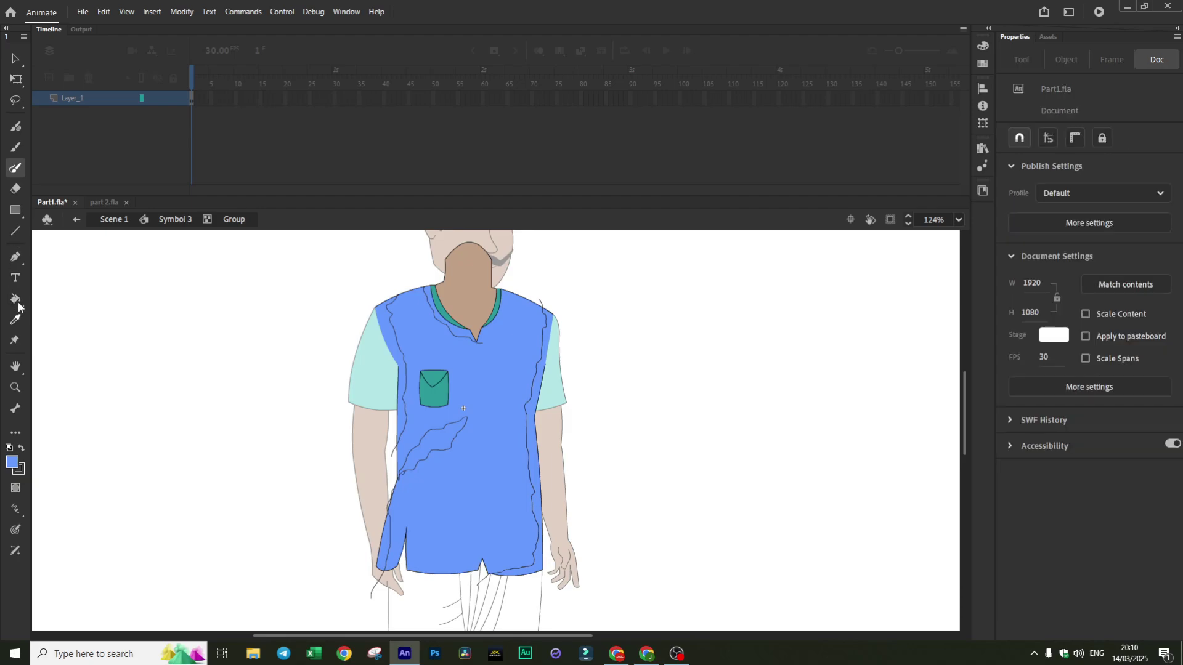
left_click(1017, 177)
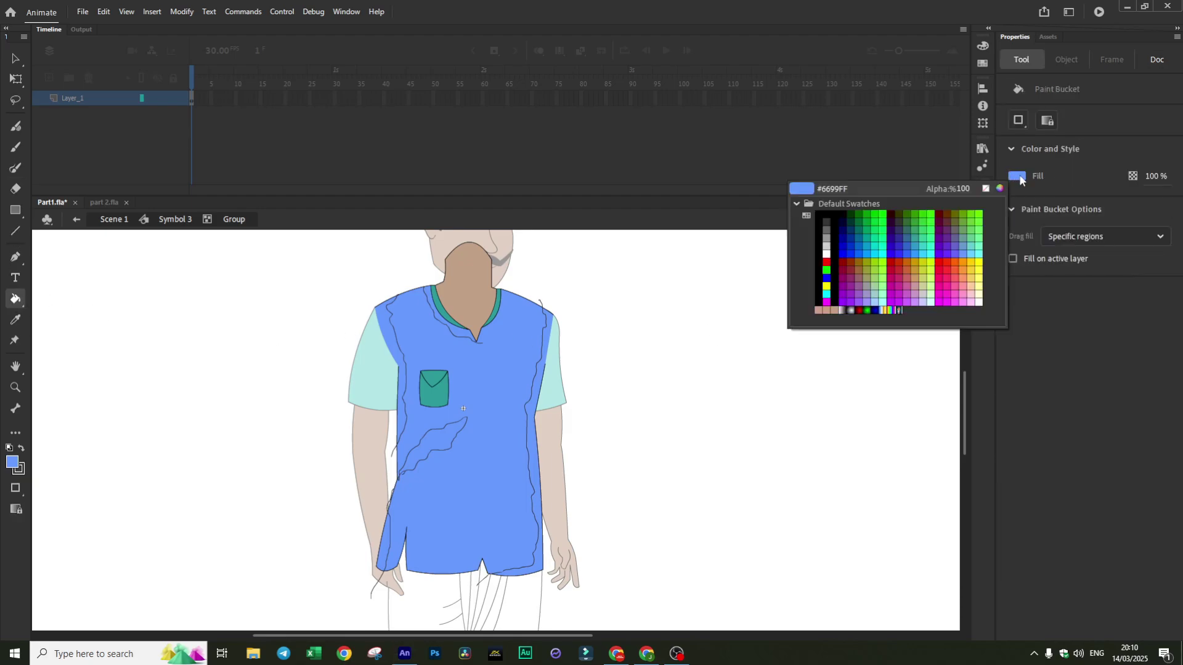
left_click(1000, 189)
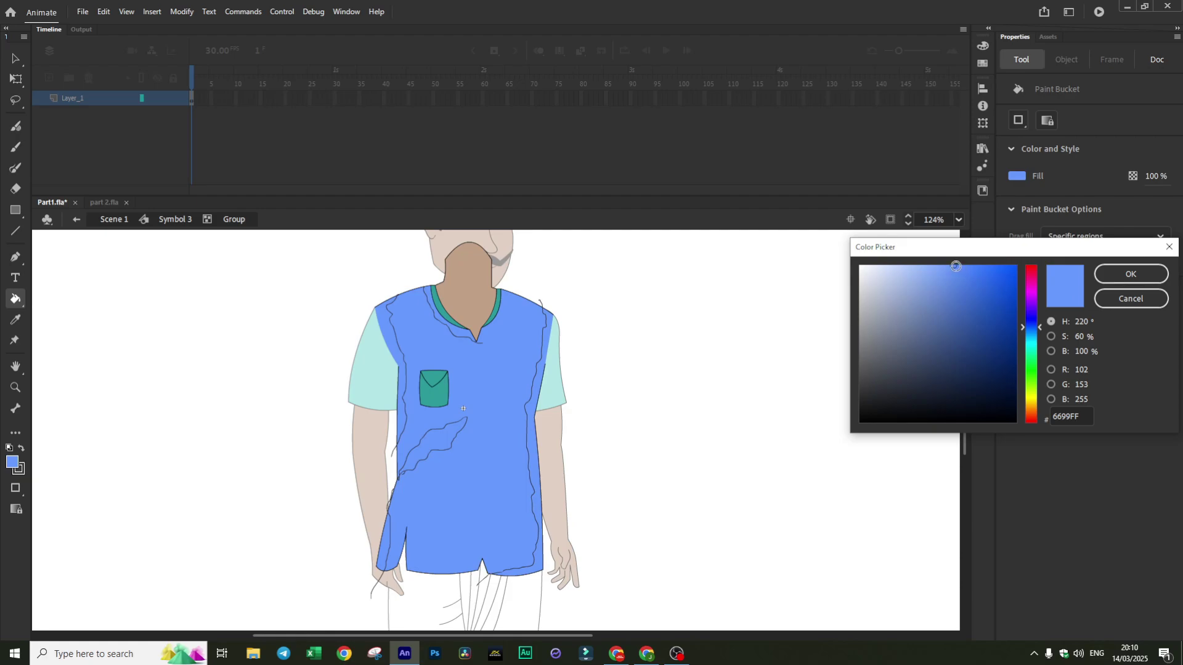
left_click_drag(956, 267, 1000, 287)
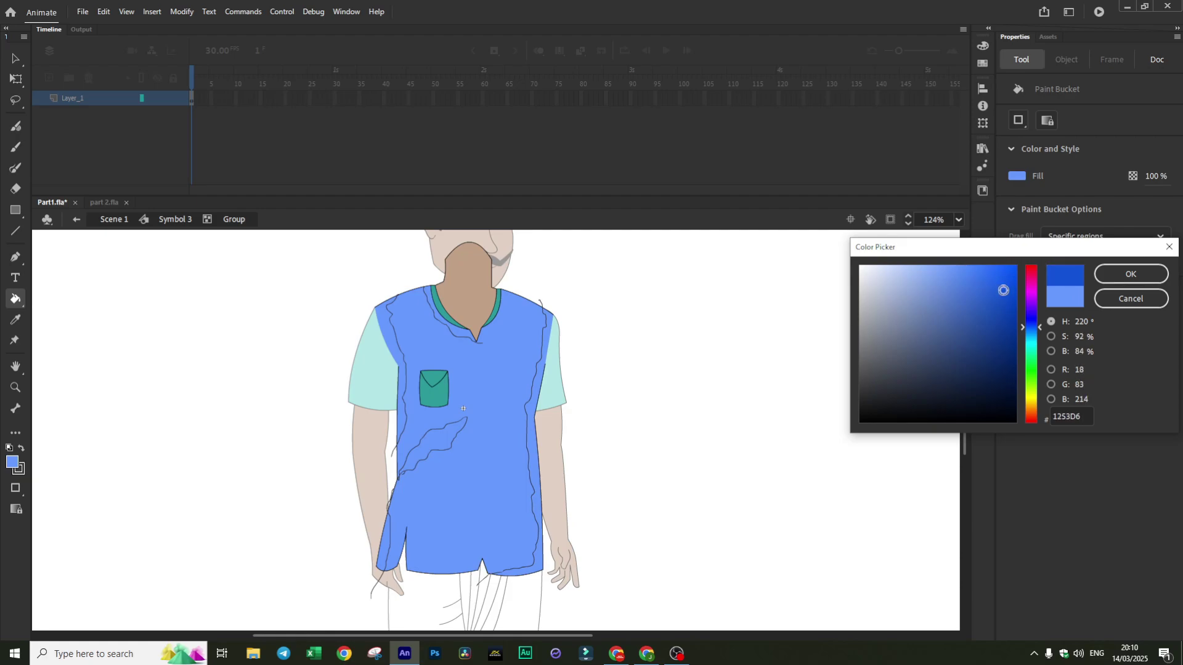
left_click(1131, 274)
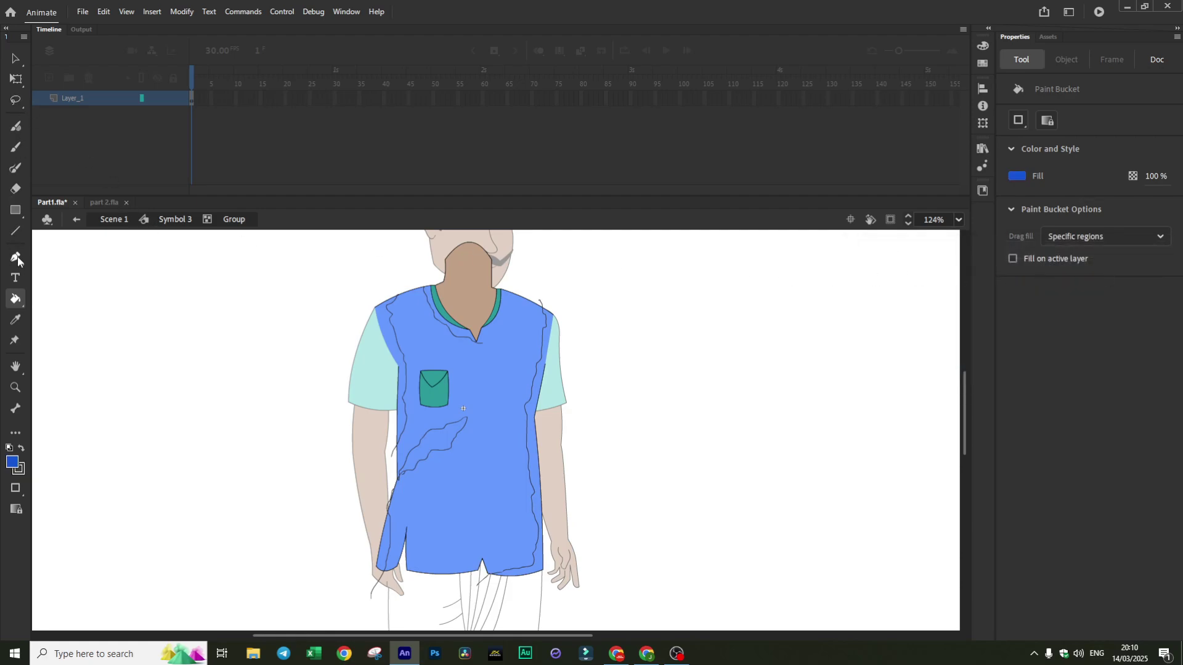
Fill the shadow areas along both shirt sides, in the waist fold and on the lower flap with the darker blue
left_click(548, 339)
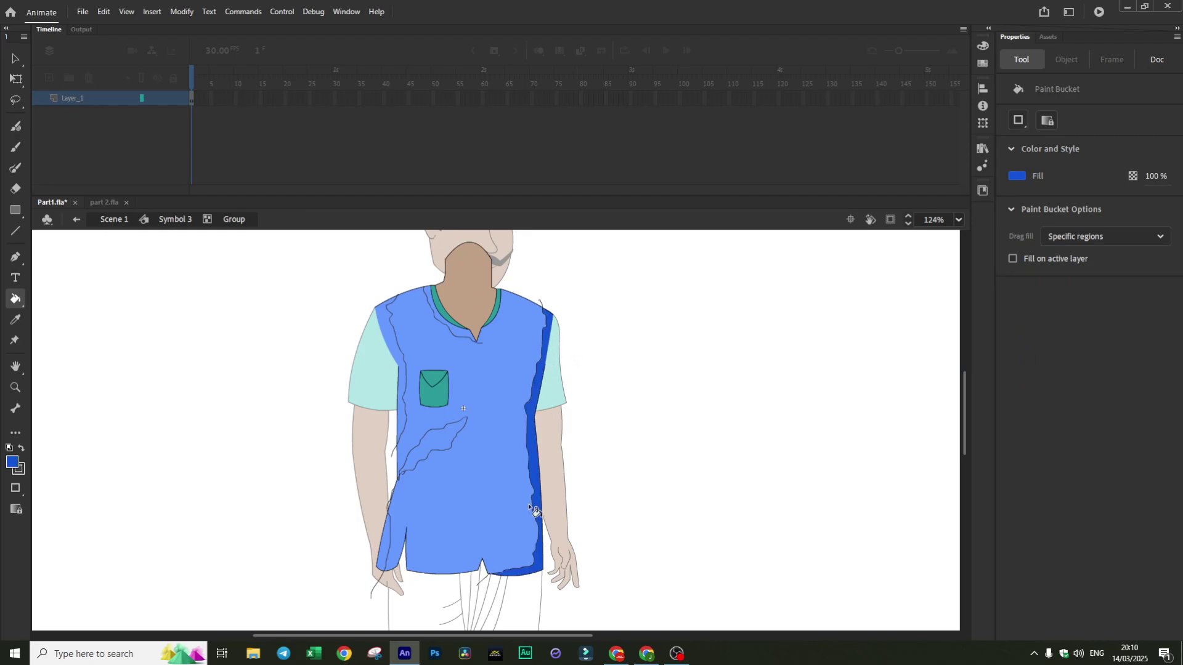
left_click(473, 337)
key("ctrl+z")
left_click(400, 364)
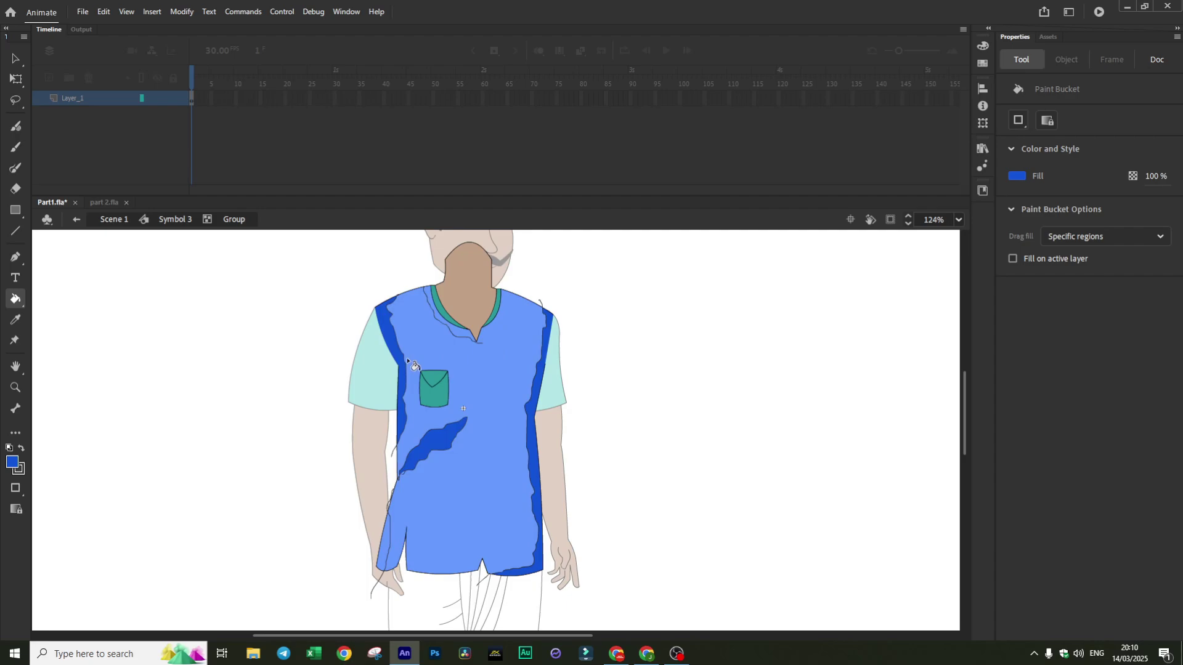
left_click(387, 553)
Close the neckline shadow outline at the collar's V tip with a short Paint Brush stroke and fill the area with the darker blue
scroll(460, 298, "up", 3)
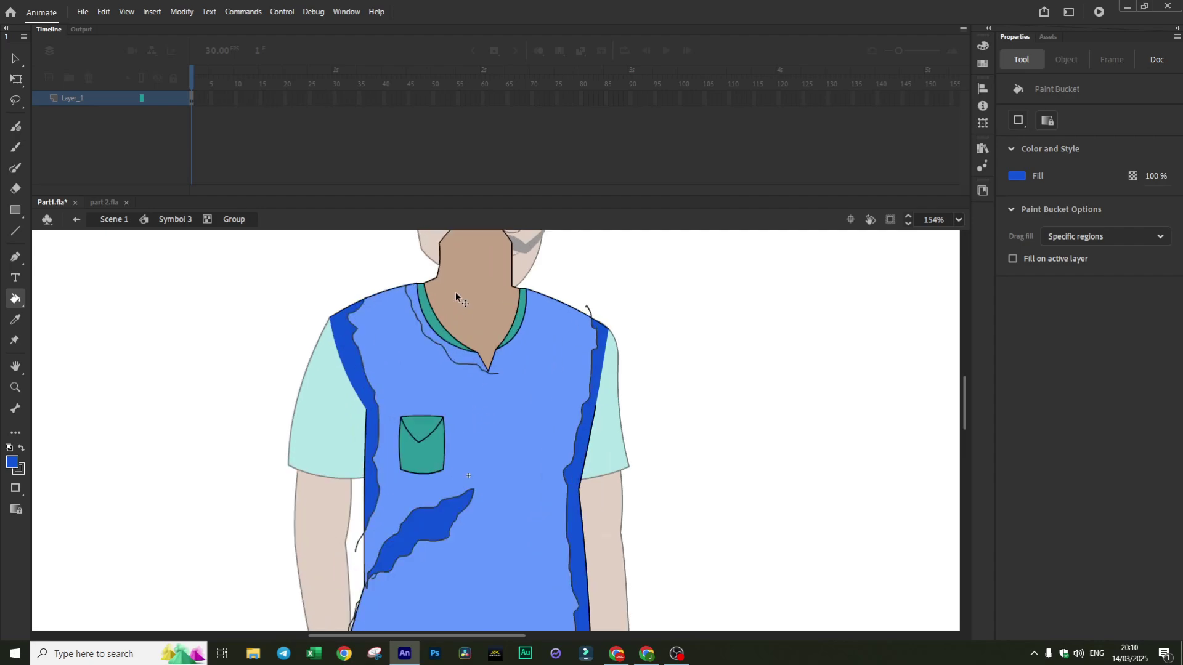
scroll(428, 388, "down", 3)
scroll(427, 386, "up", 3)
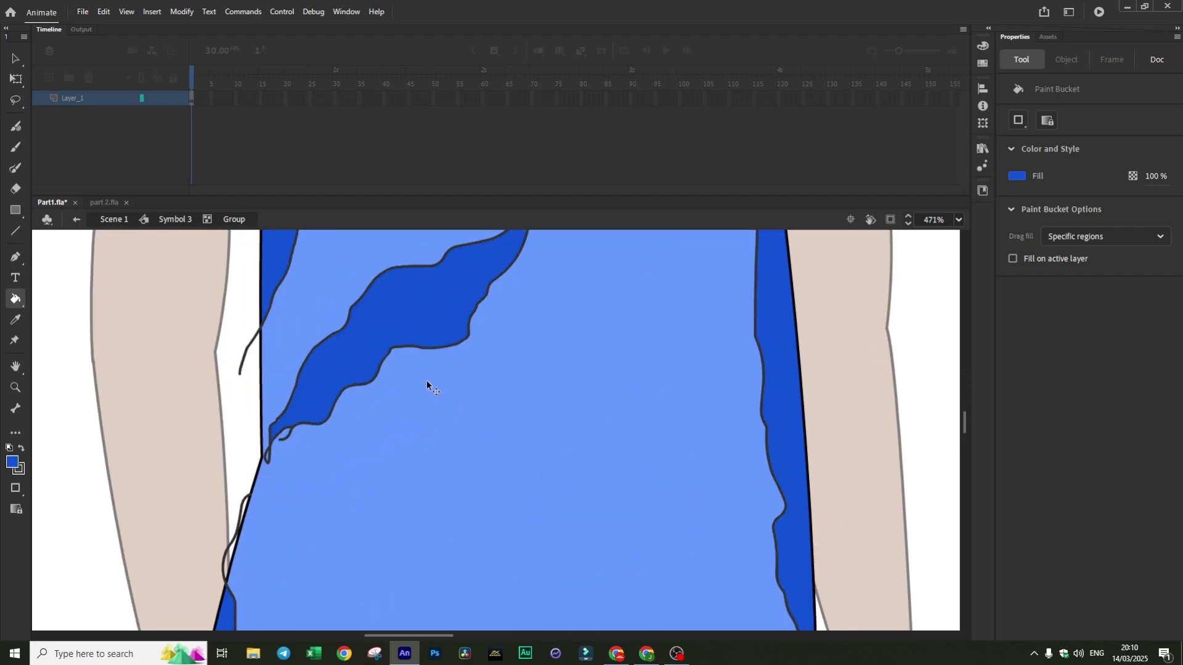
scroll(574, 531, "up", 5)
left_click(16, 59)
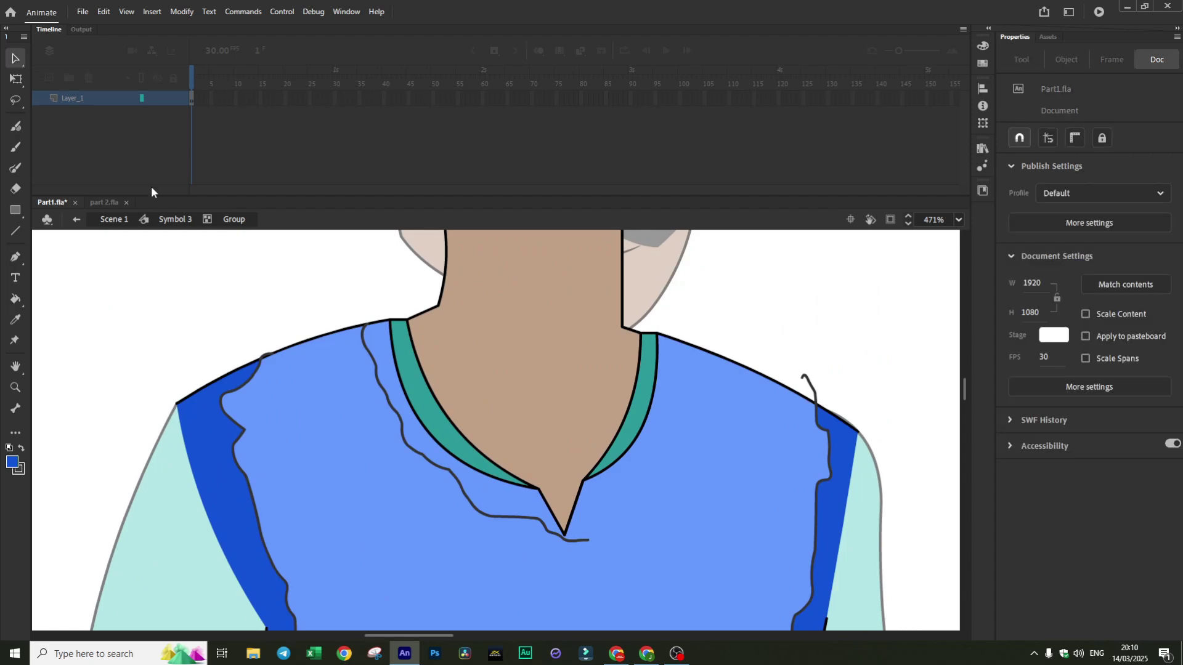
left_click(586, 540)
left_click(17, 169)
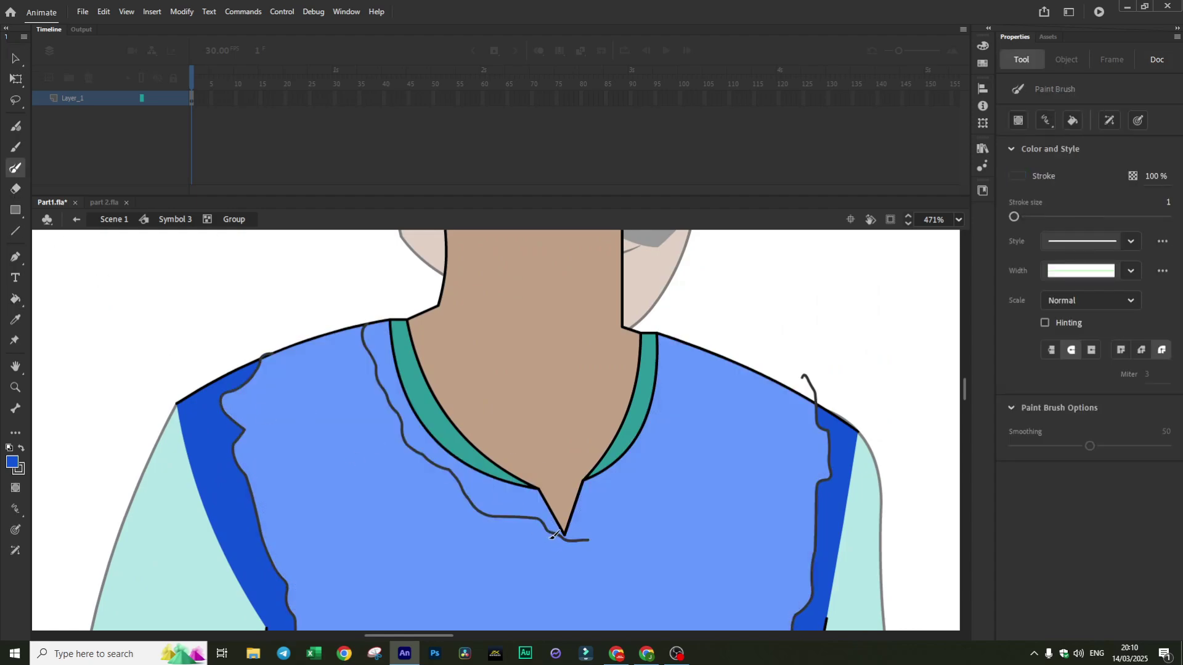
left_click_drag(546, 547, 580, 525)
left_click(15, 58)
left_click(15, 300)
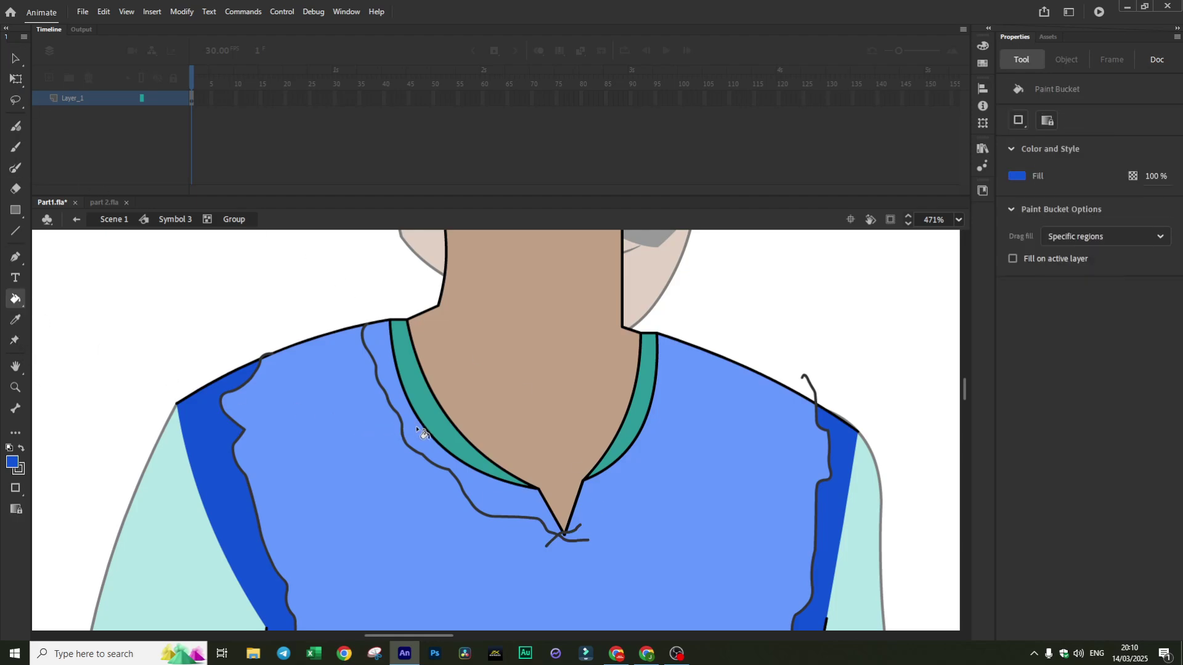
left_click(414, 431)
Delete the outline strokes of the neckline shadow and of the side shadow opposite the pocket
left_click(14, 59)
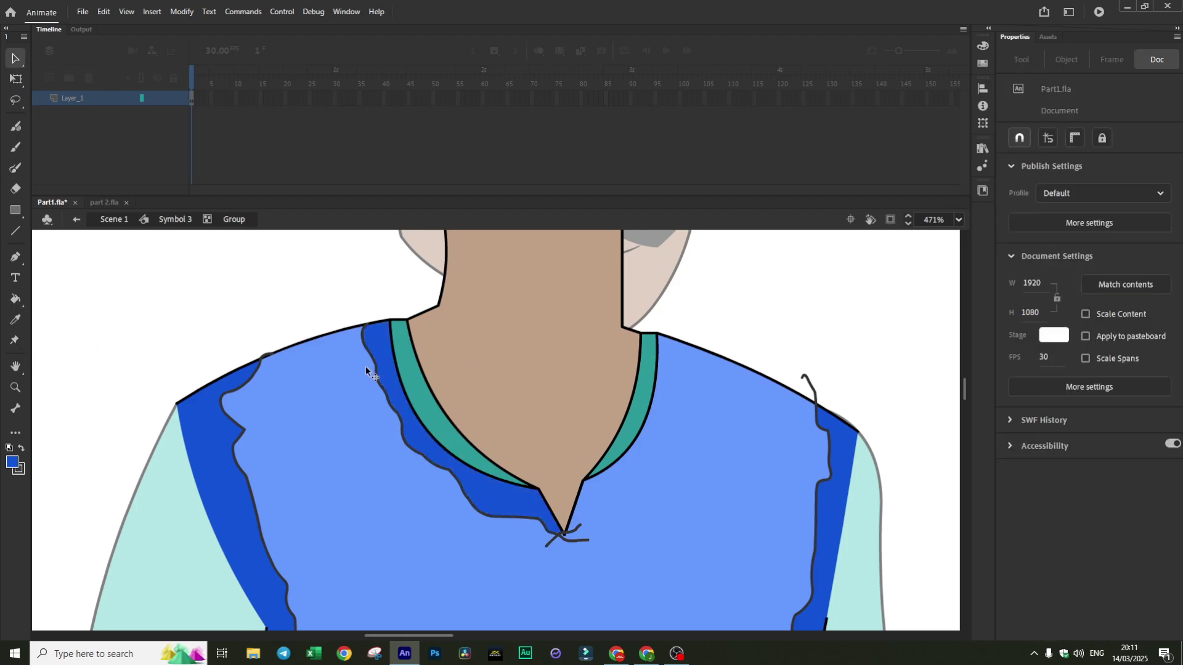
double_click(381, 385)
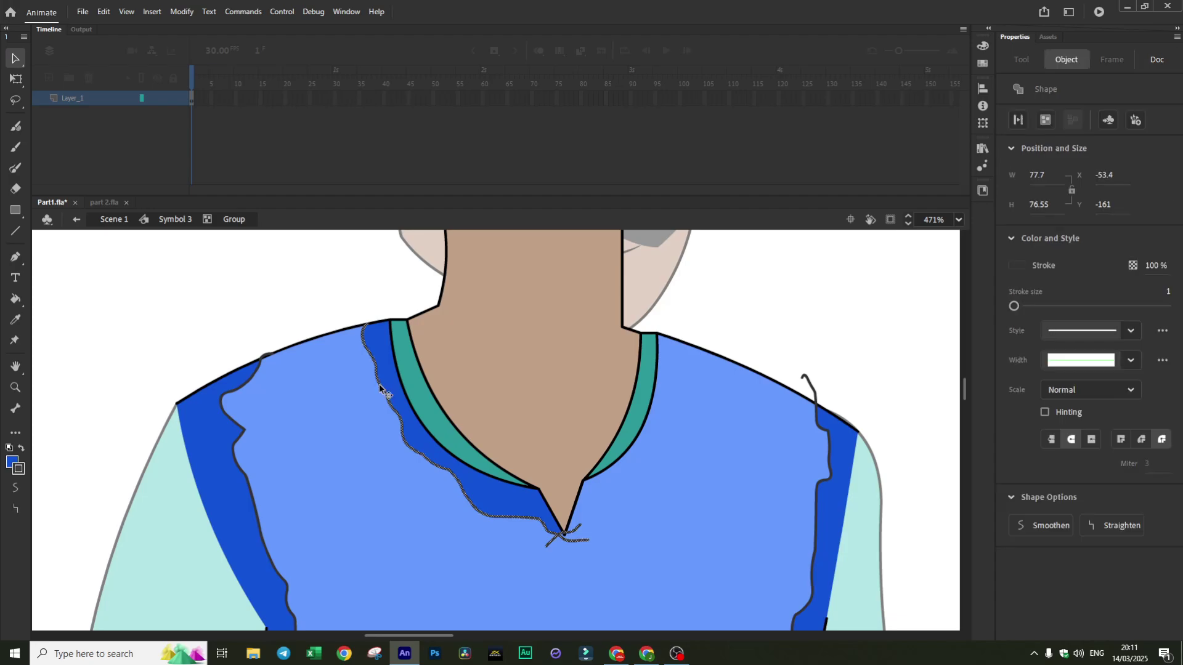
key("Delete")
double_click(829, 475)
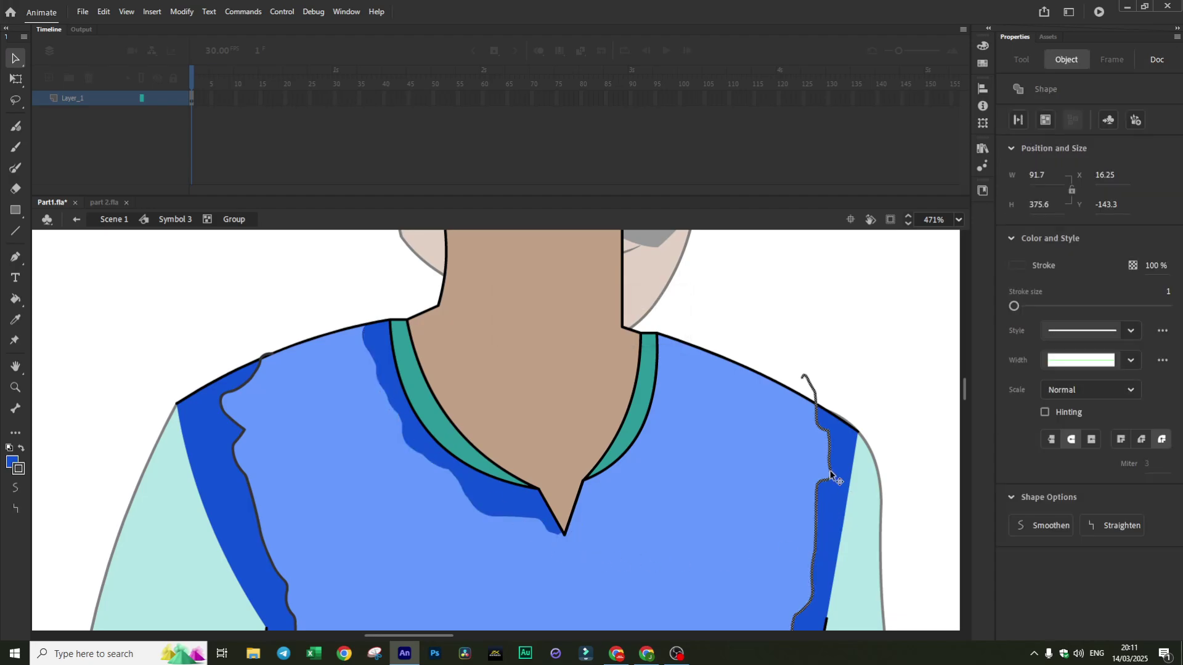
key("Delete")
Delete the remaining shadow outline strokes on the lower flap, around the waist fold and along the pocket side of the shirt
scroll(708, 419, "down", 10)
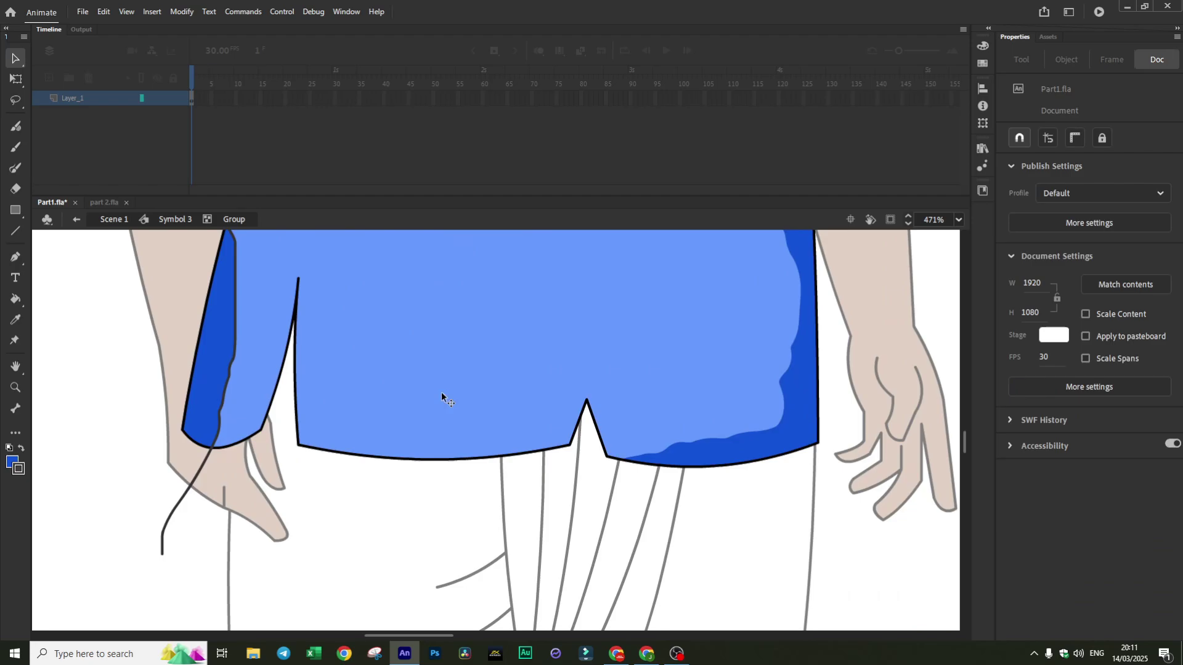
double_click(235, 351)
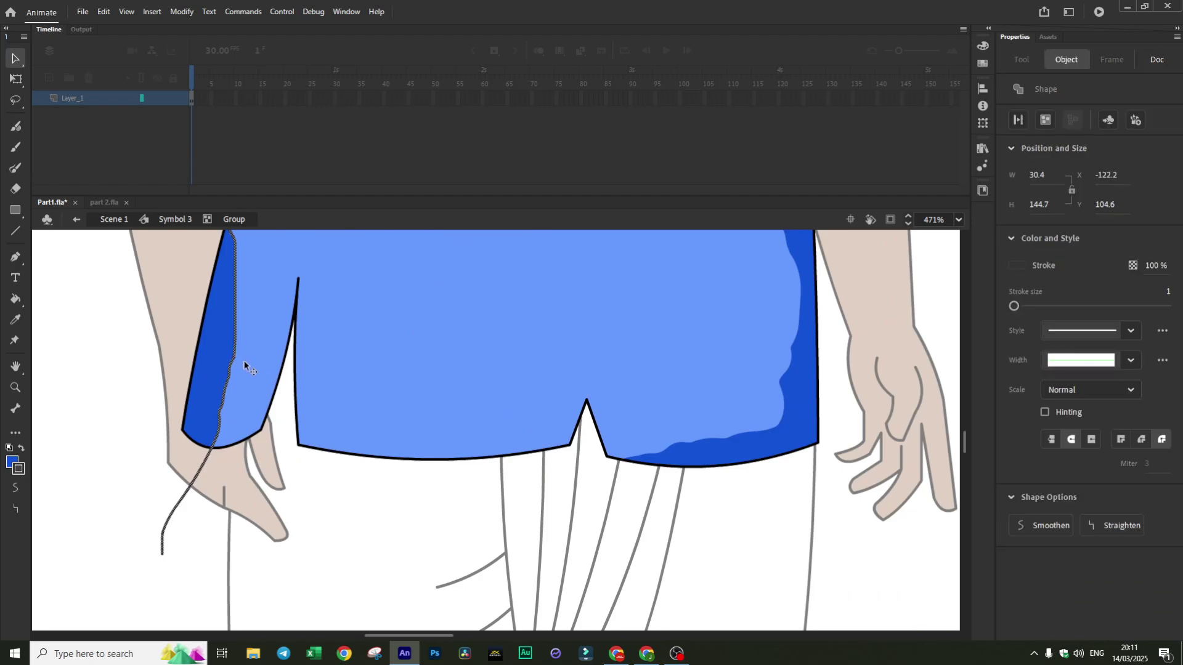
key("Delete")
scroll(251, 425, "up", 3)
scroll(251, 420, "up", 4)
double_click(268, 346)
key("Delete")
scroll(333, 406, "up", 2)
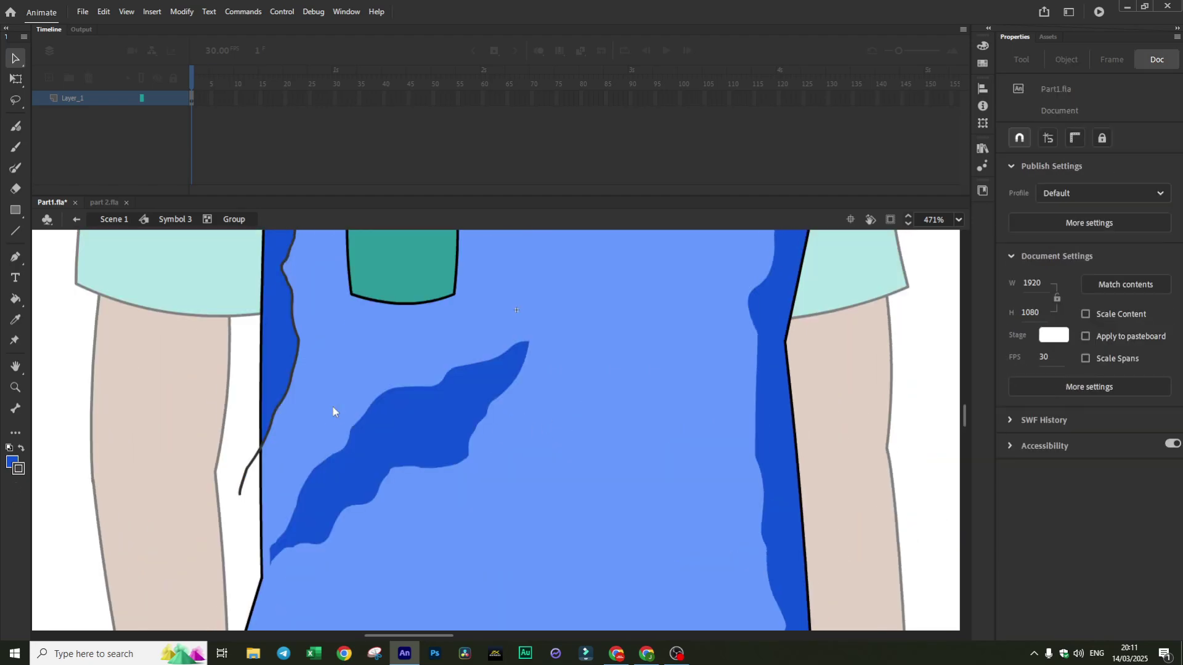
scroll(313, 411, "up", 6)
scroll(319, 333, "down", 8)
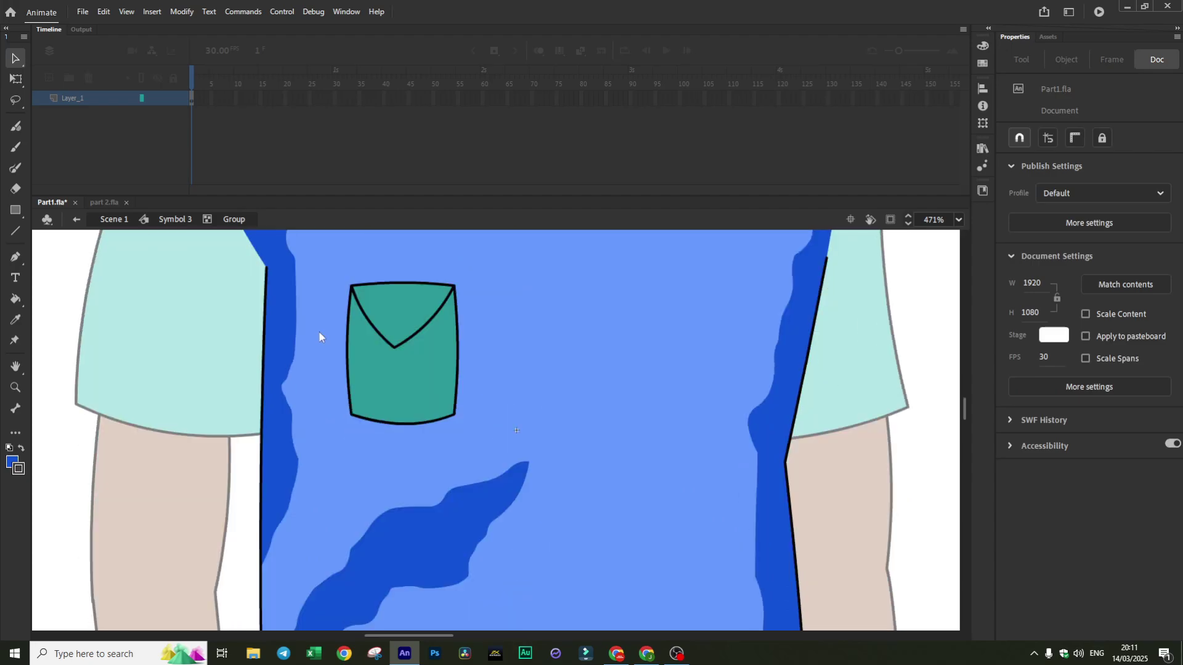
scroll(324, 334, "up", 6)
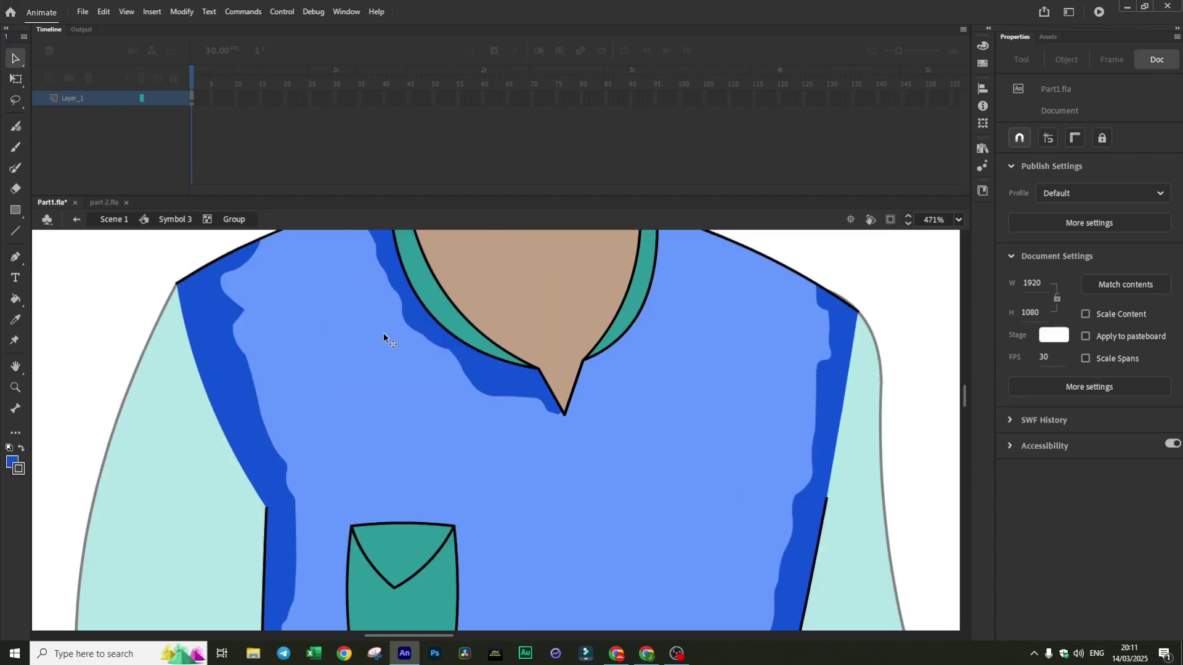
scroll(384, 333, "down", 4)
key("super")
left_click(915, 312)
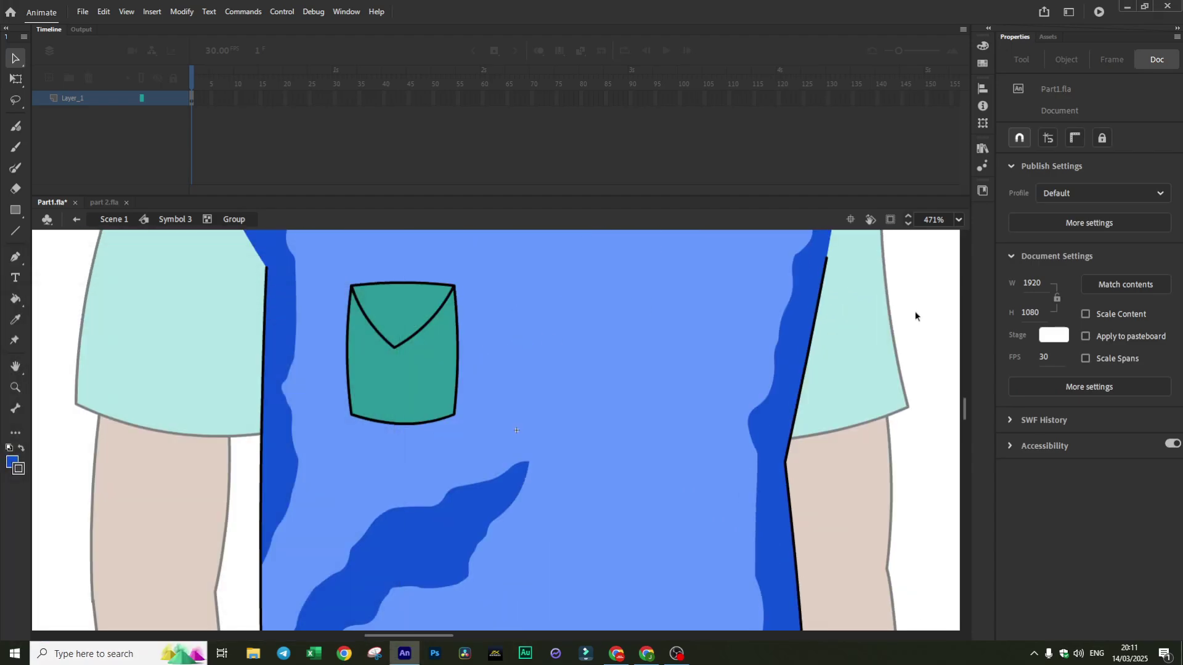
scroll(917, 312, "down", 5)
Sample the torso's light blue and fill the sleeve on the pocket side, inside its own symbol, with that colour
double_click(534, 334)
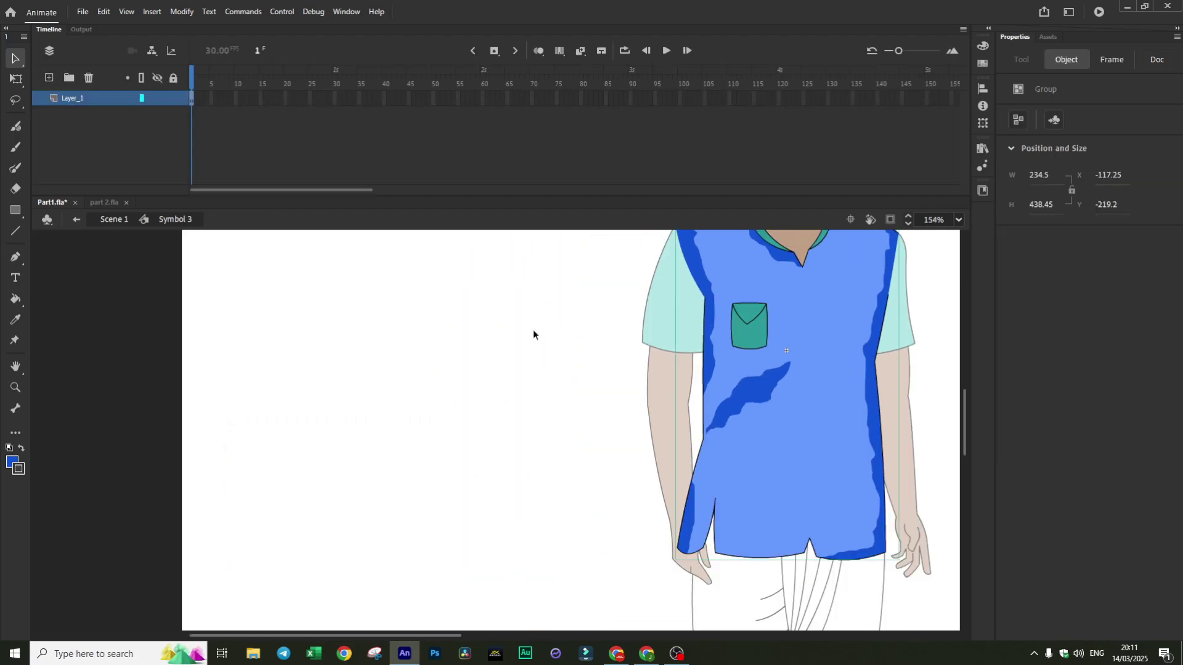
left_click_drag(745, 270, 745, 389)
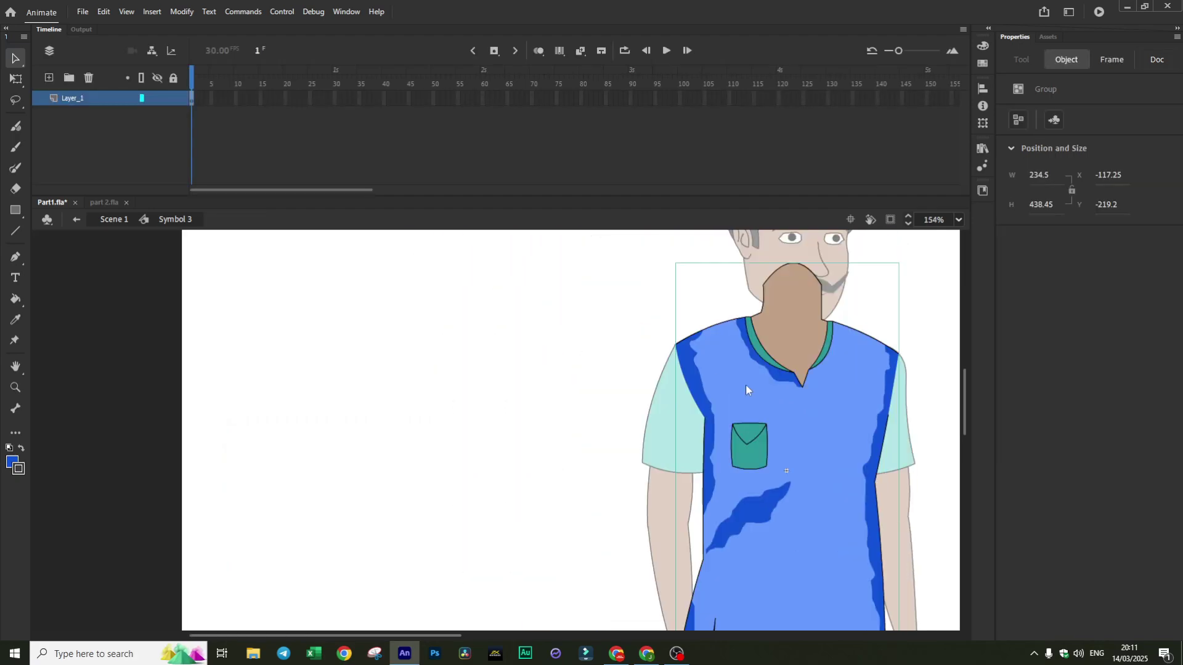
left_click(793, 406)
left_click(16, 59)
double_click(584, 361)
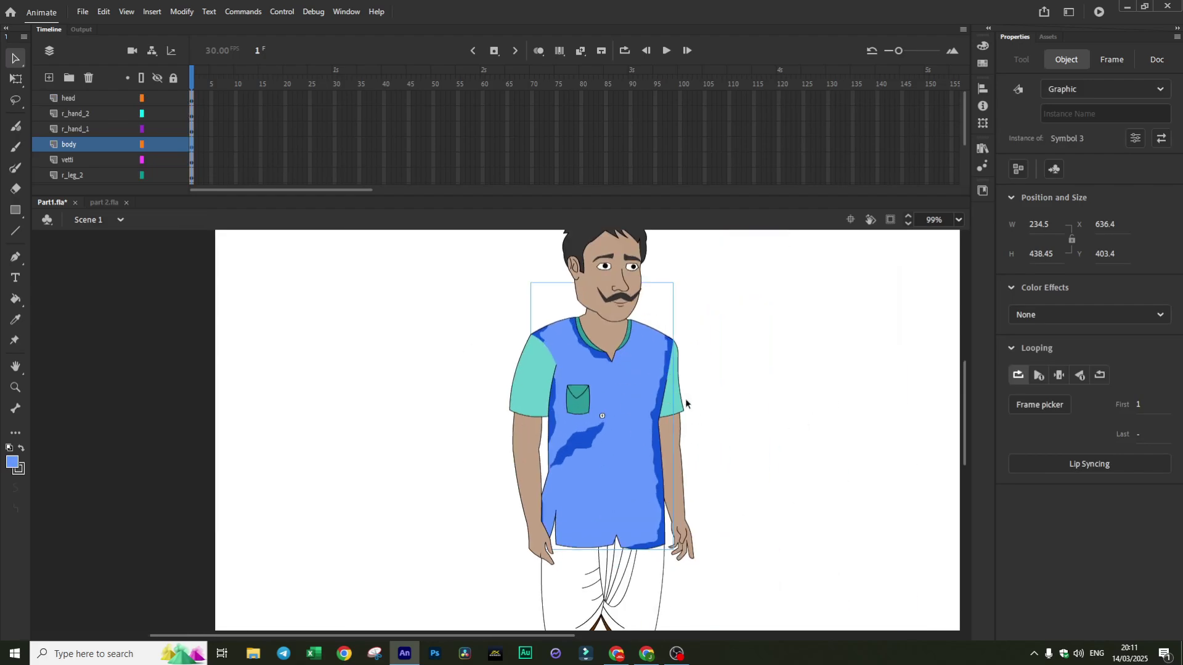
double_click(521, 392)
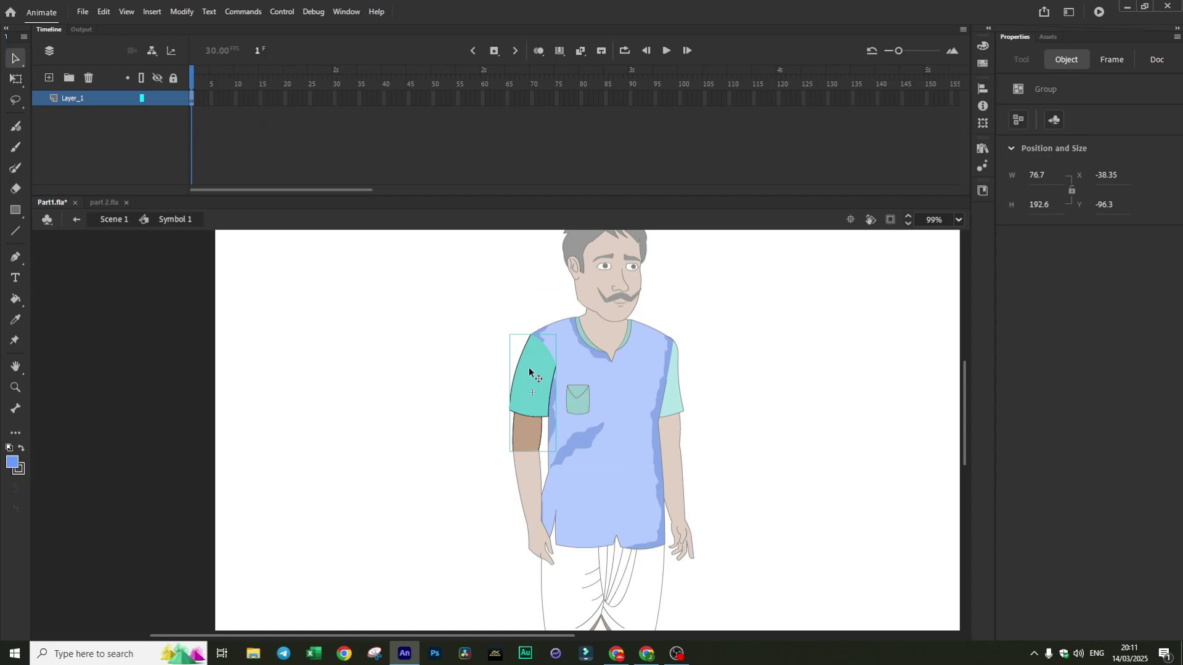
double_click(530, 369)
left_click(867, 325)
scroll(531, 390, "up", 3)
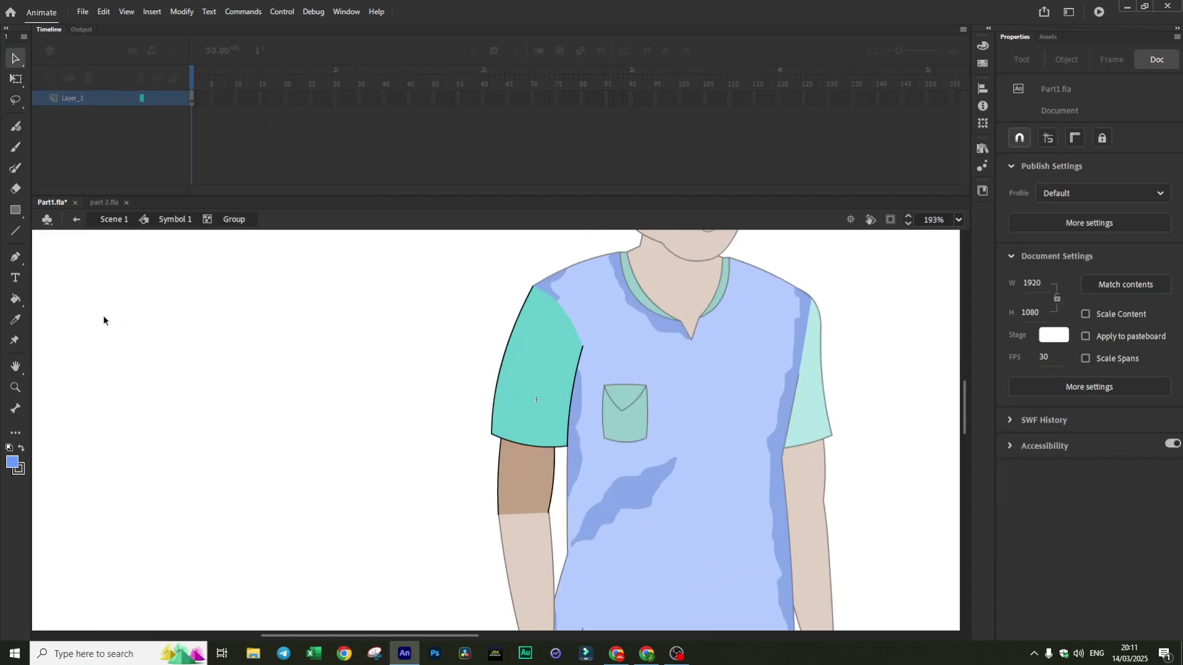
left_click(16, 299)
left_click(544, 362)
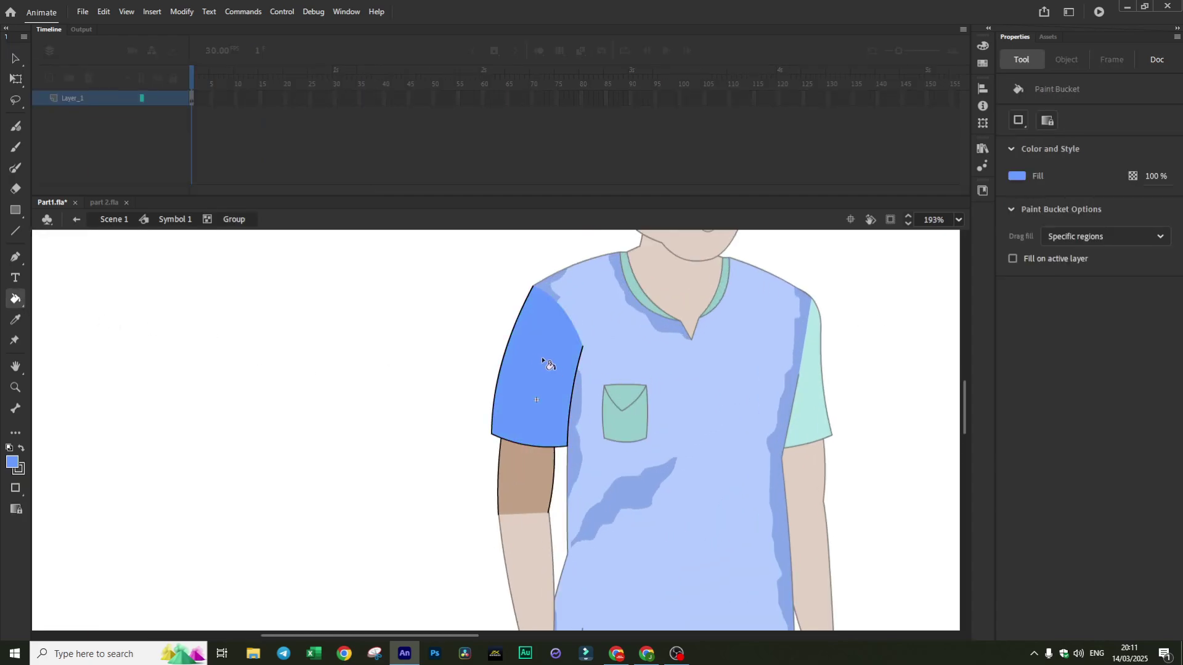
Draw a wavy shadow line down the inner edge of the pocket-side sleeve with the Paint Brush
left_click(16, 147)
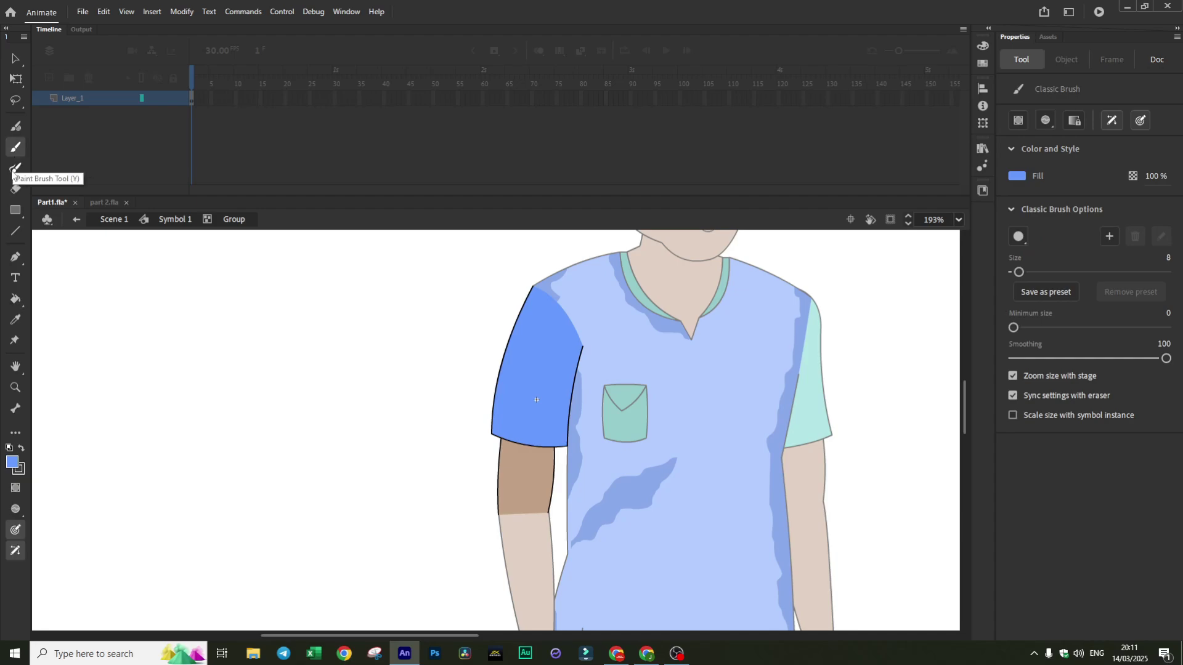
left_click(14, 170)
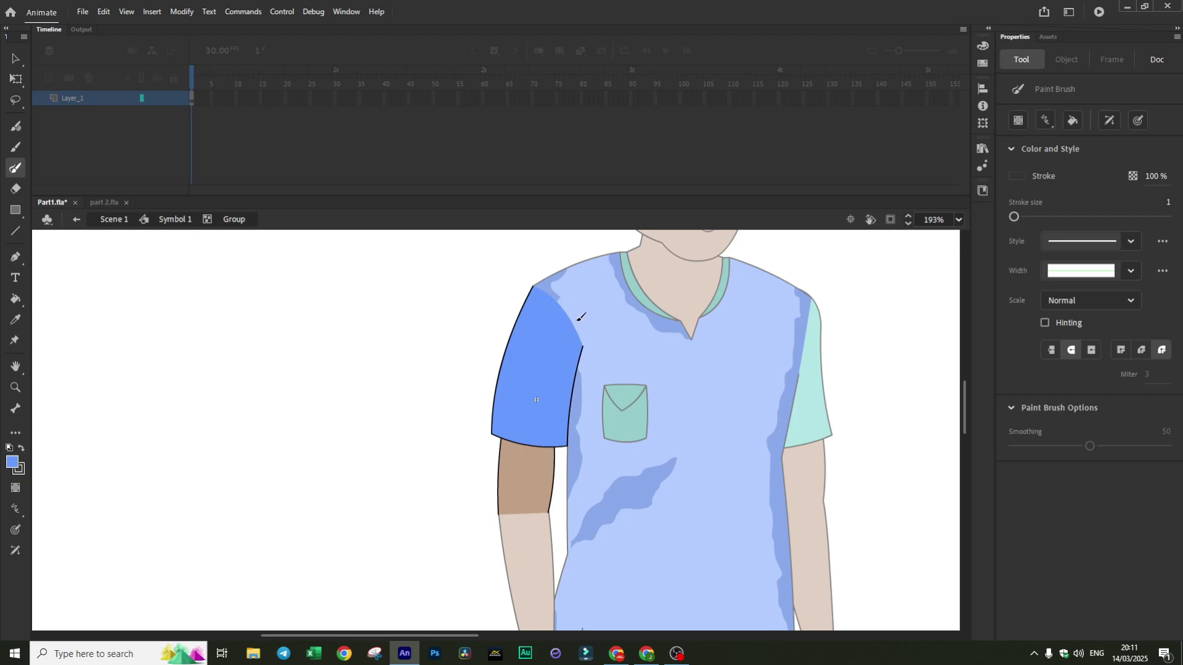
left_click_drag(578, 320, 561, 478)
Set the fill colour to darker blue #0D50D6 and fill the strip between the shadow line and the sleeve's inner edge
left_click(16, 461)
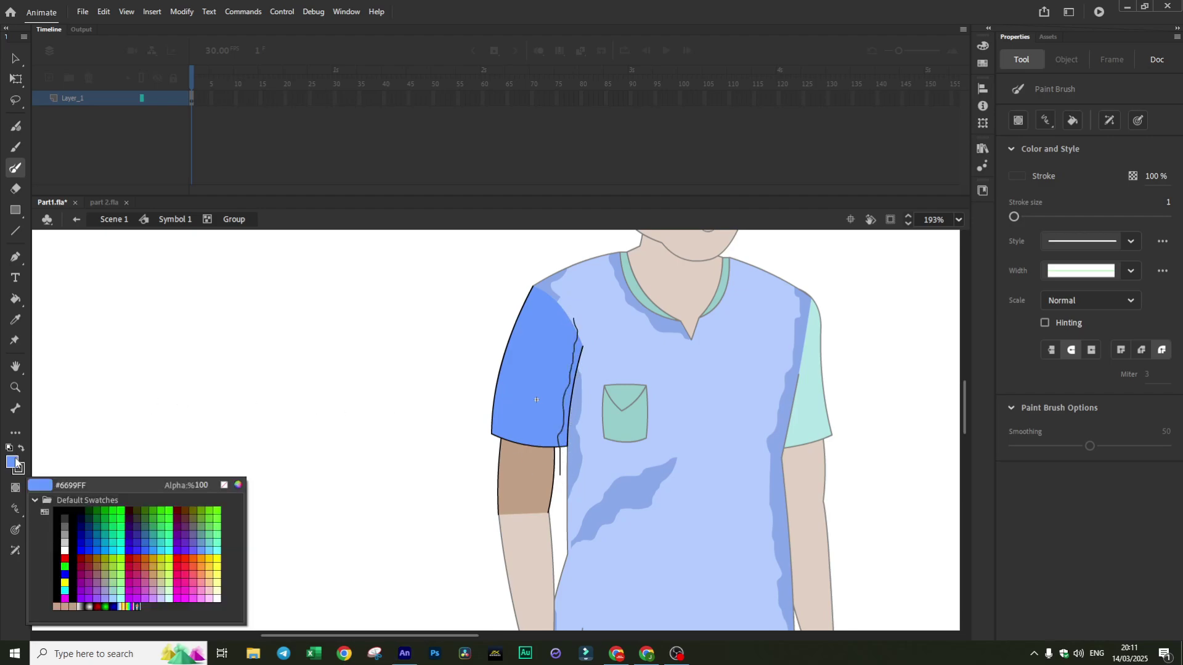
key("Escape")
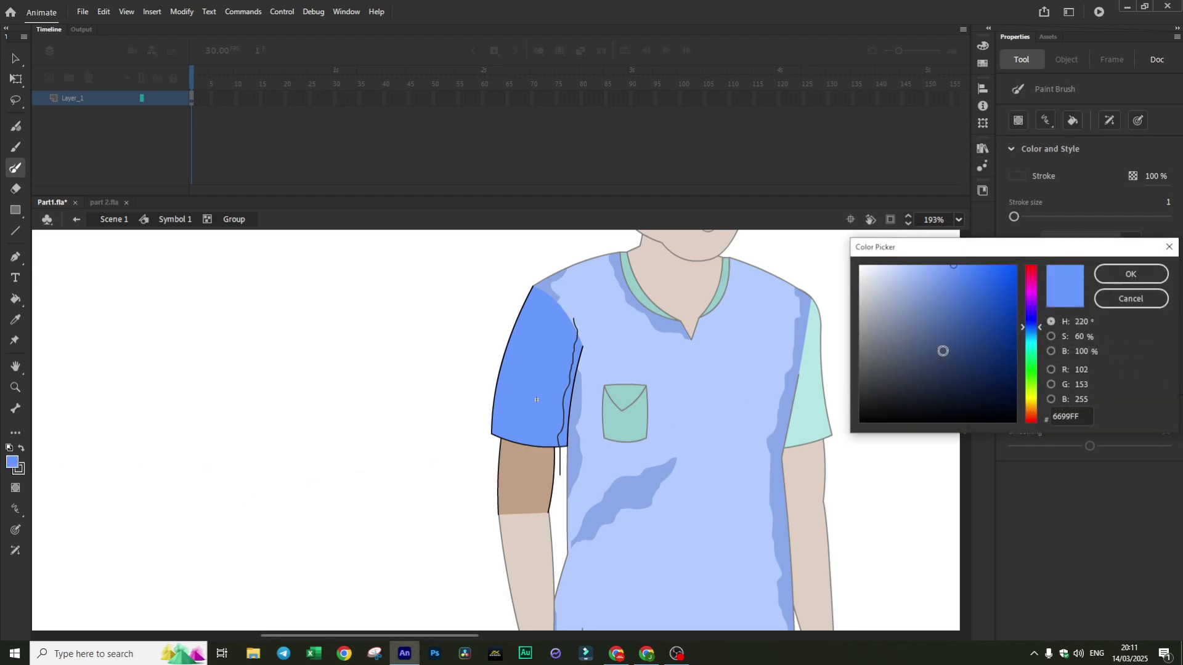
left_click_drag(944, 351, 1007, 290)
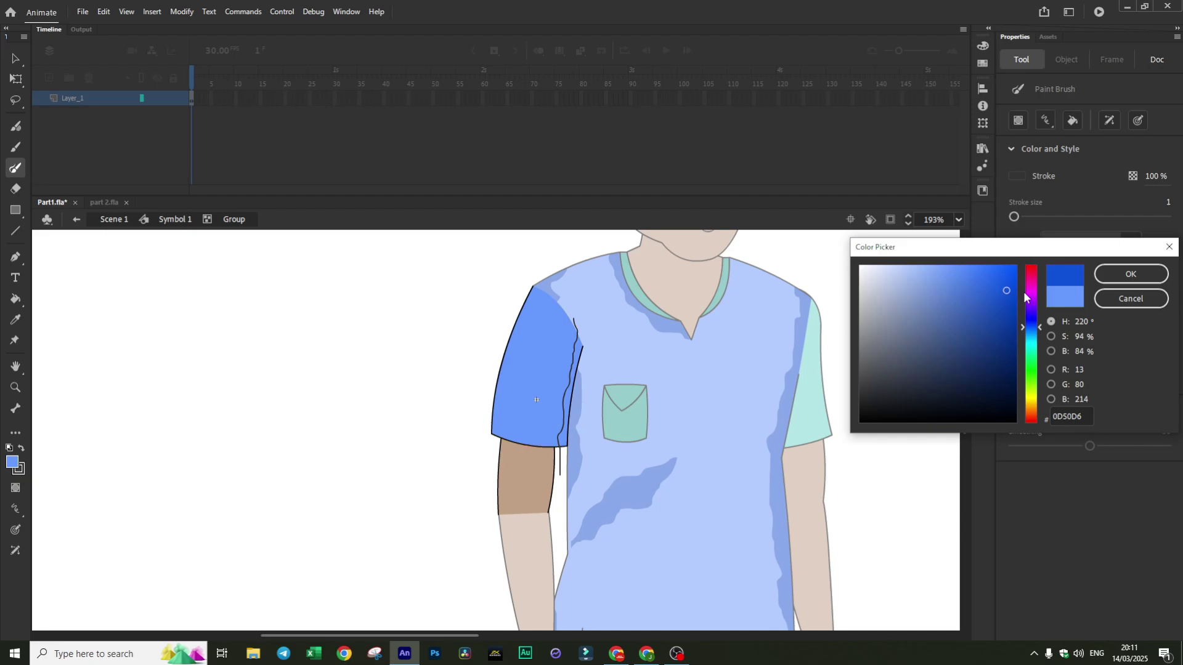
left_click(1131, 274)
left_click(16, 299)
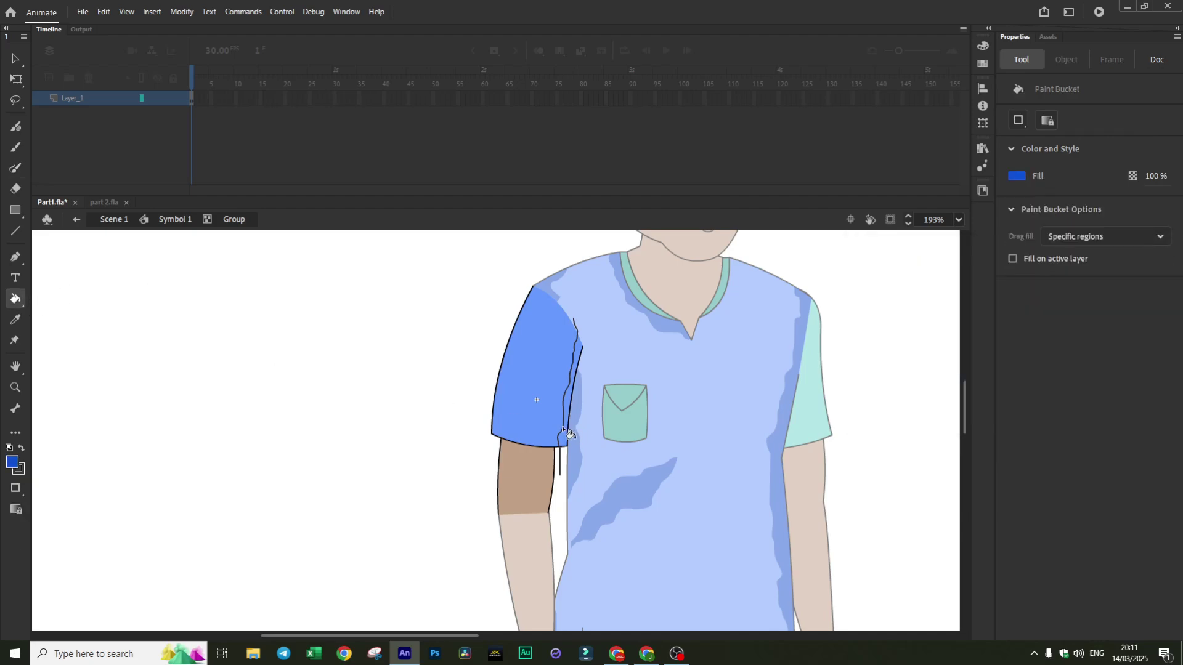
left_click(564, 435)
Remove the sleeve's shadow outline stroke and return to Scene 1
left_click(16, 58)
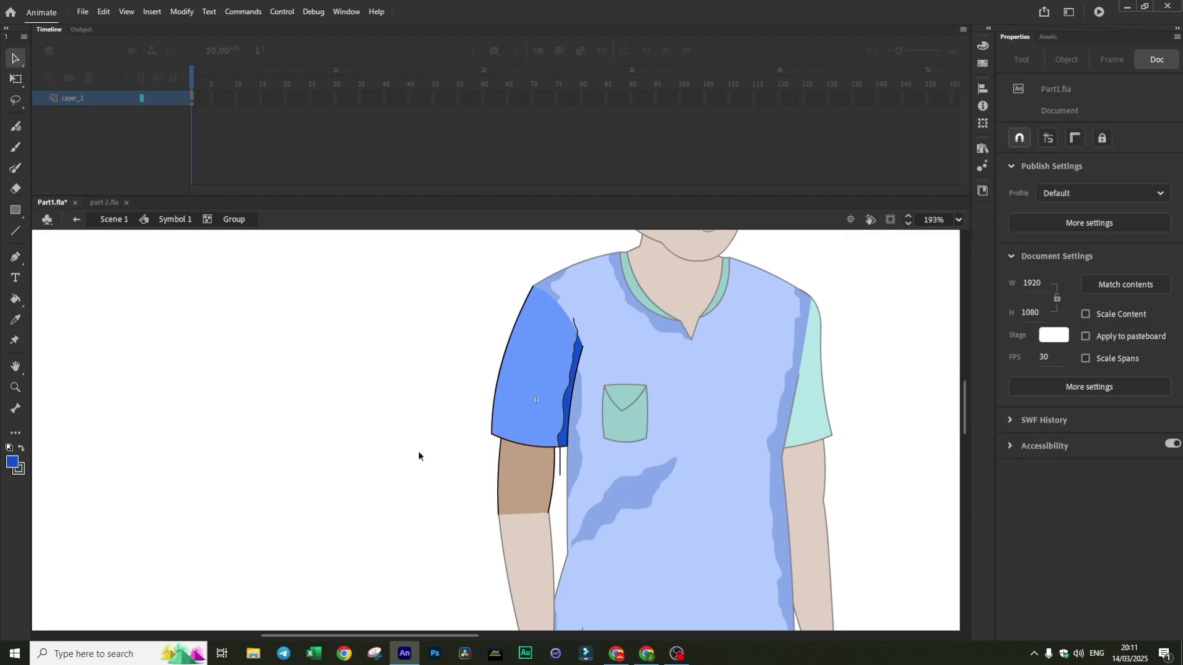
left_click(560, 471)
left_click(408, 371)
double_click(403, 361)
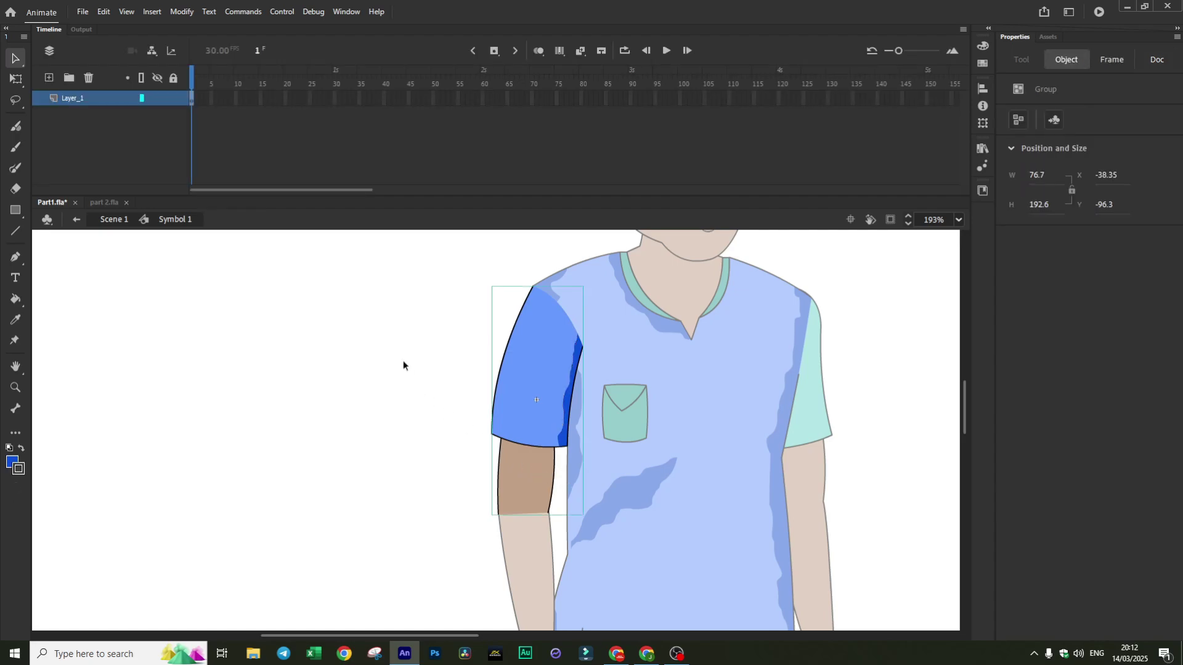
double_click(403, 361)
Sample the shirt's light blue and fill the sleeve opposite the pocket, inside its own symbol, with that colour
scroll(379, 354, "down", 3)
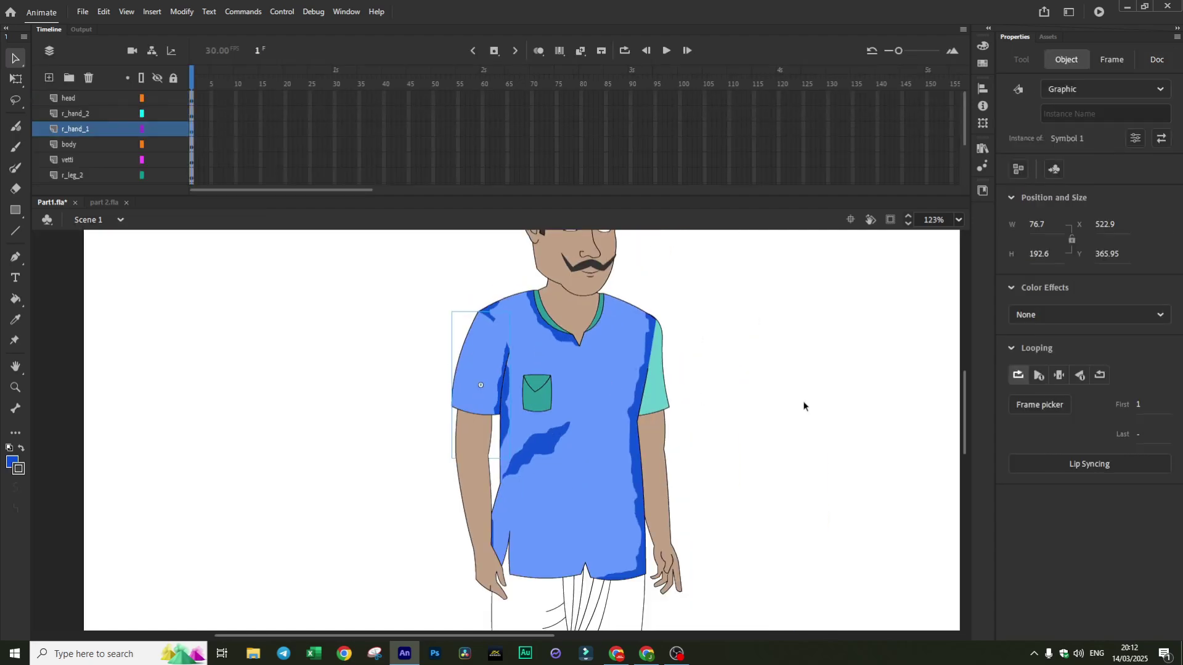
left_click(16, 320)
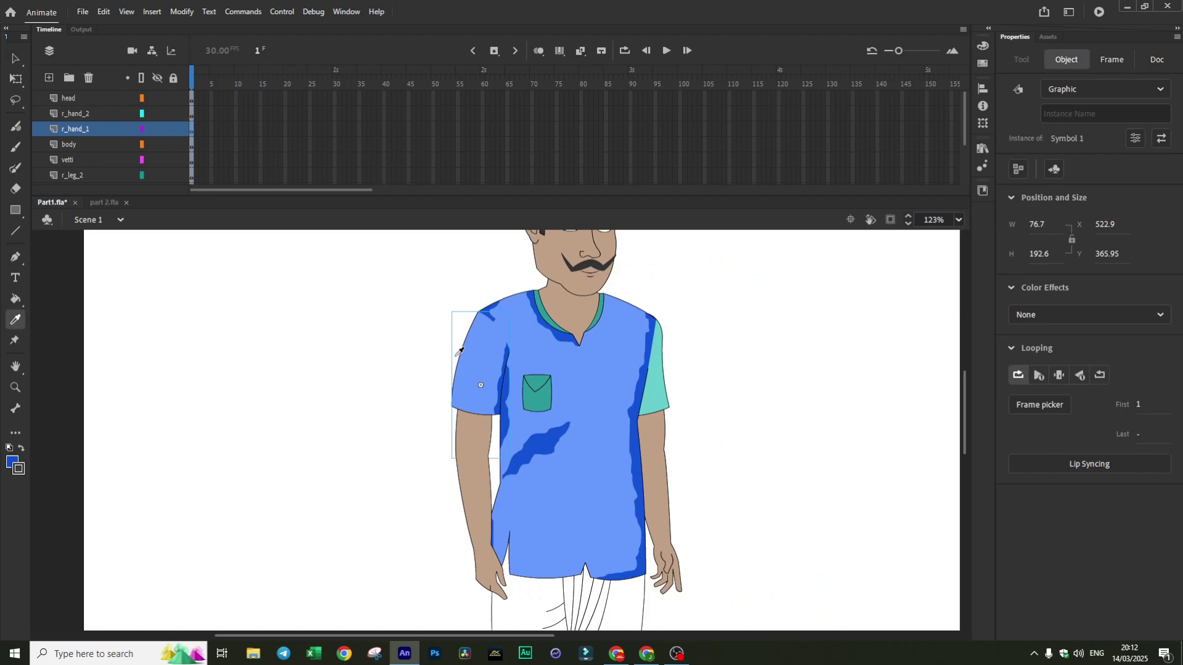
left_click(562, 356)
left_click(14, 60)
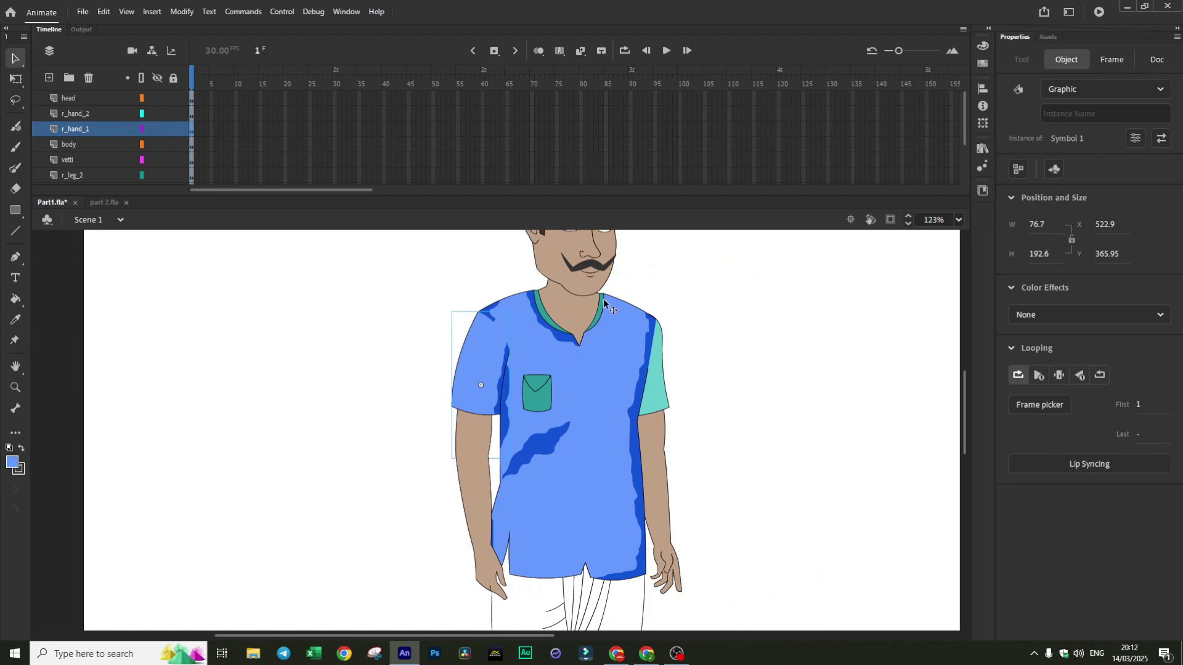
scroll(674, 349, "up", 3)
double_click(664, 516)
double_click(656, 490)
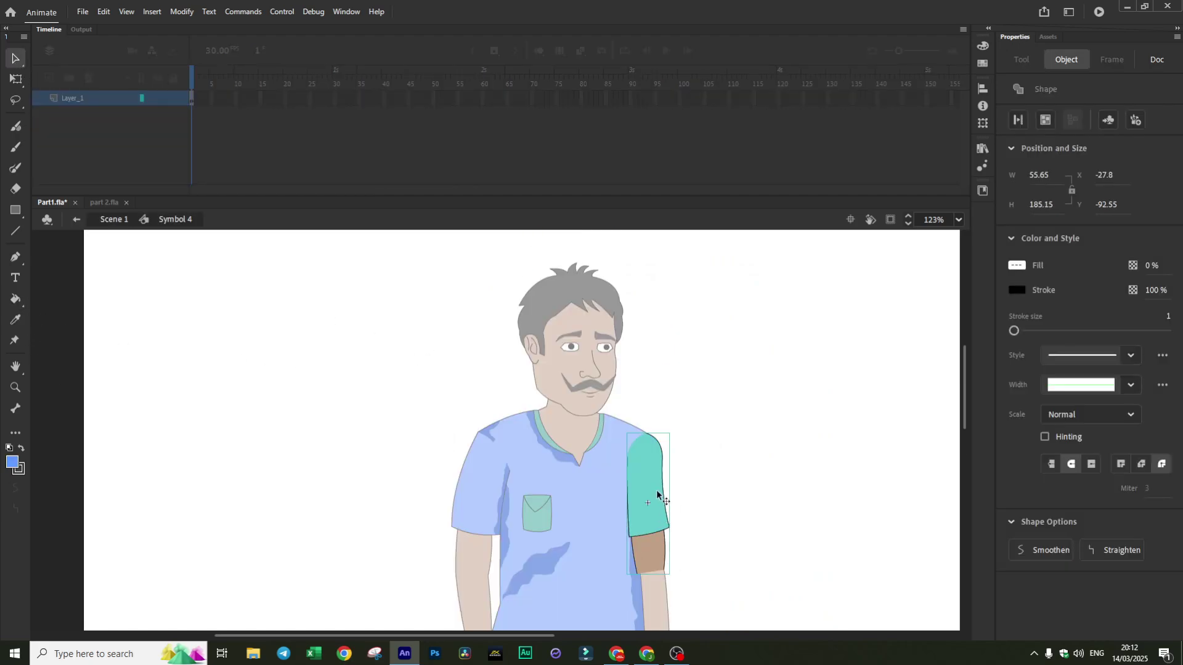
left_click(742, 478)
left_click(15, 300)
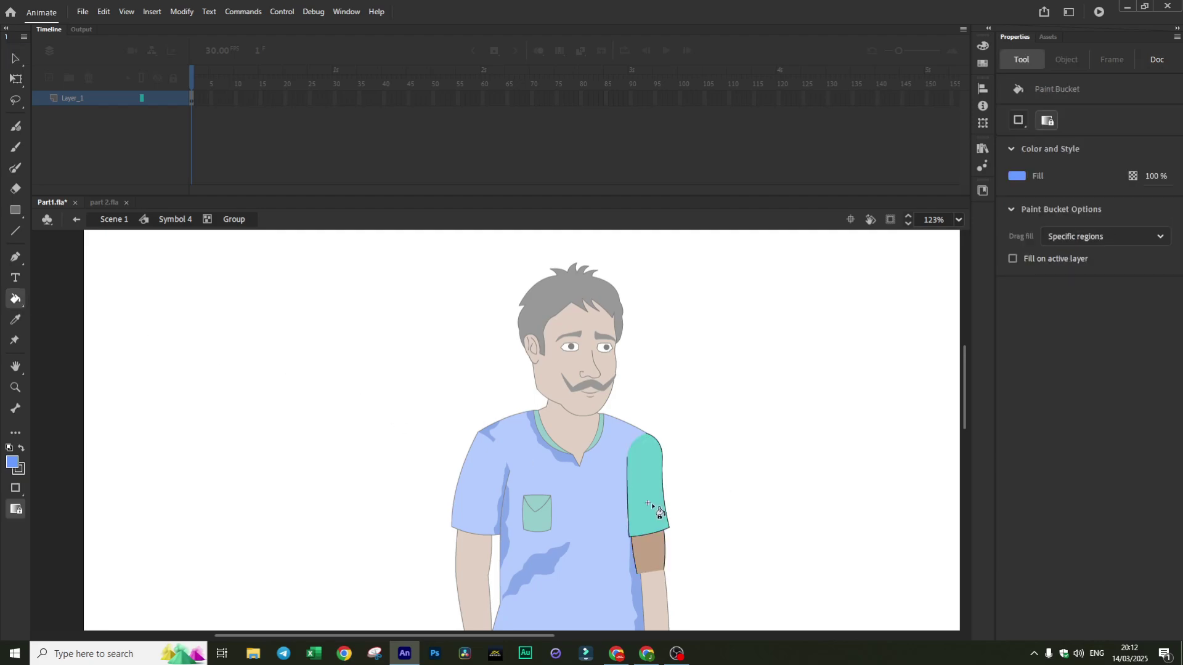
left_click(658, 509)
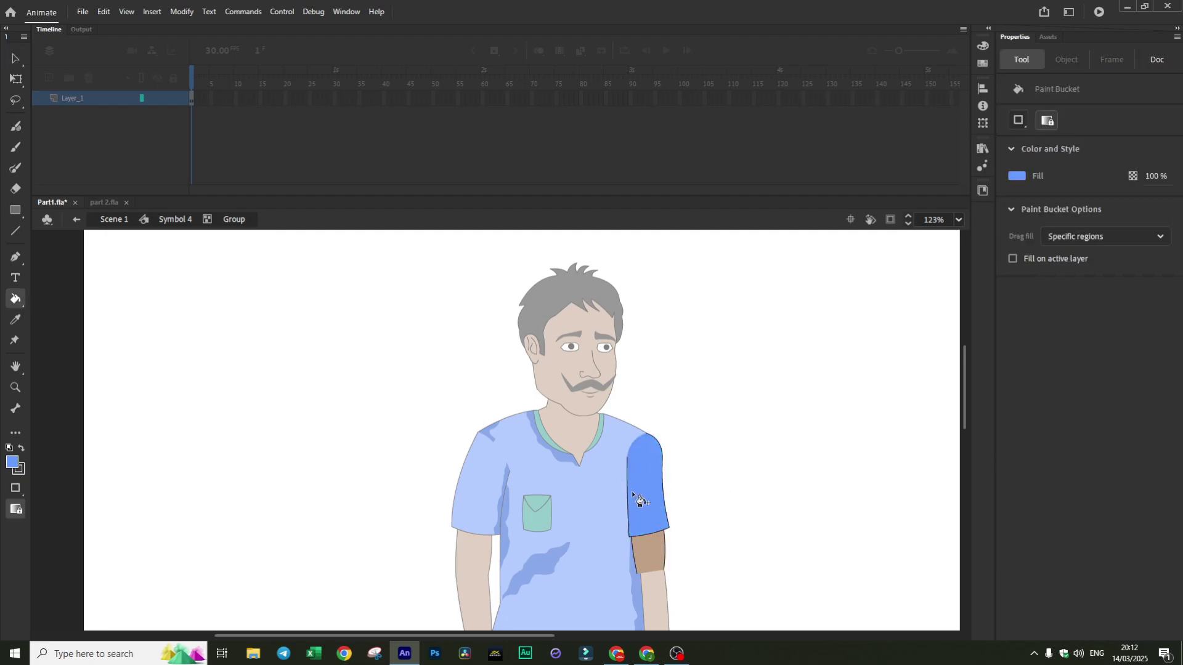
Draw a wavy shadow line down the inner edge of the sleeve opposite the pocket with the Paint Brush
left_click(15, 59)
left_click(15, 168)
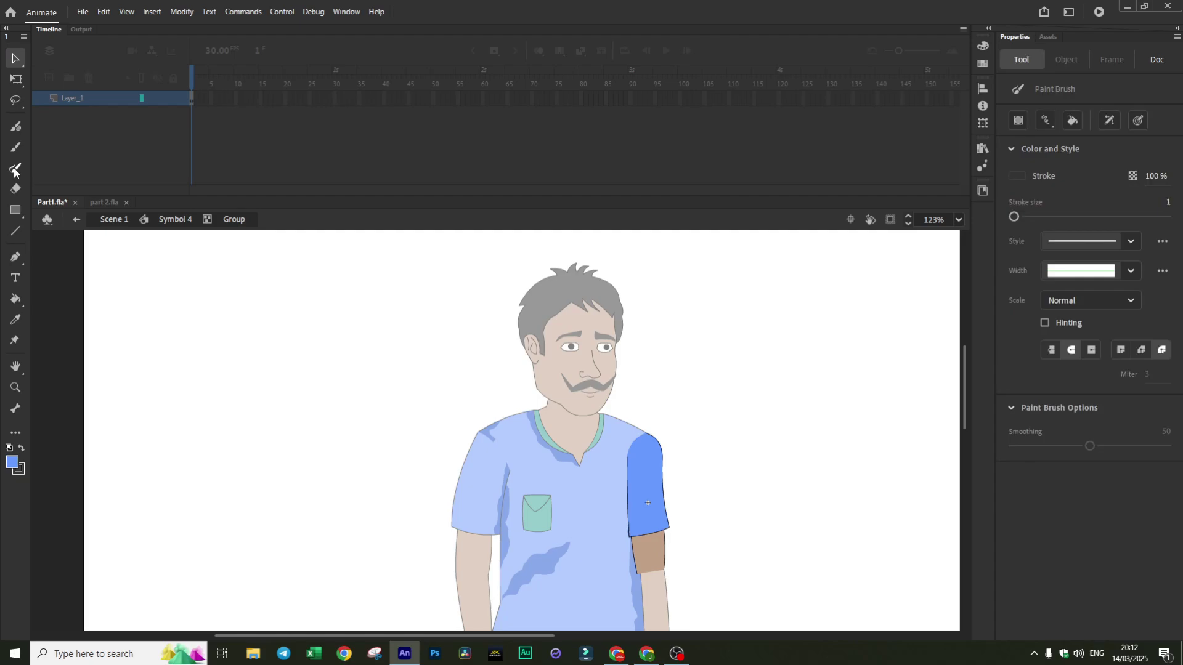
left_click_drag(627, 445, 631, 553)
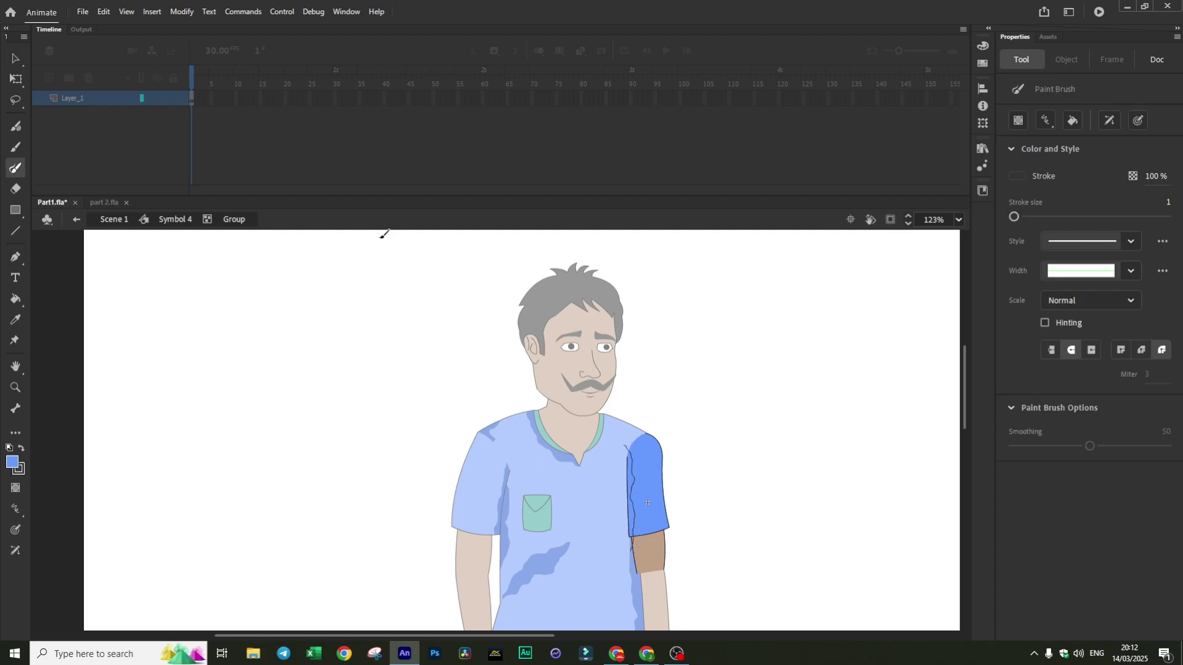
Set the fill colour to darker blue #165CE9 and fill the strip between the new shadow line and the sleeve's inner edge
left_click(12, 462)
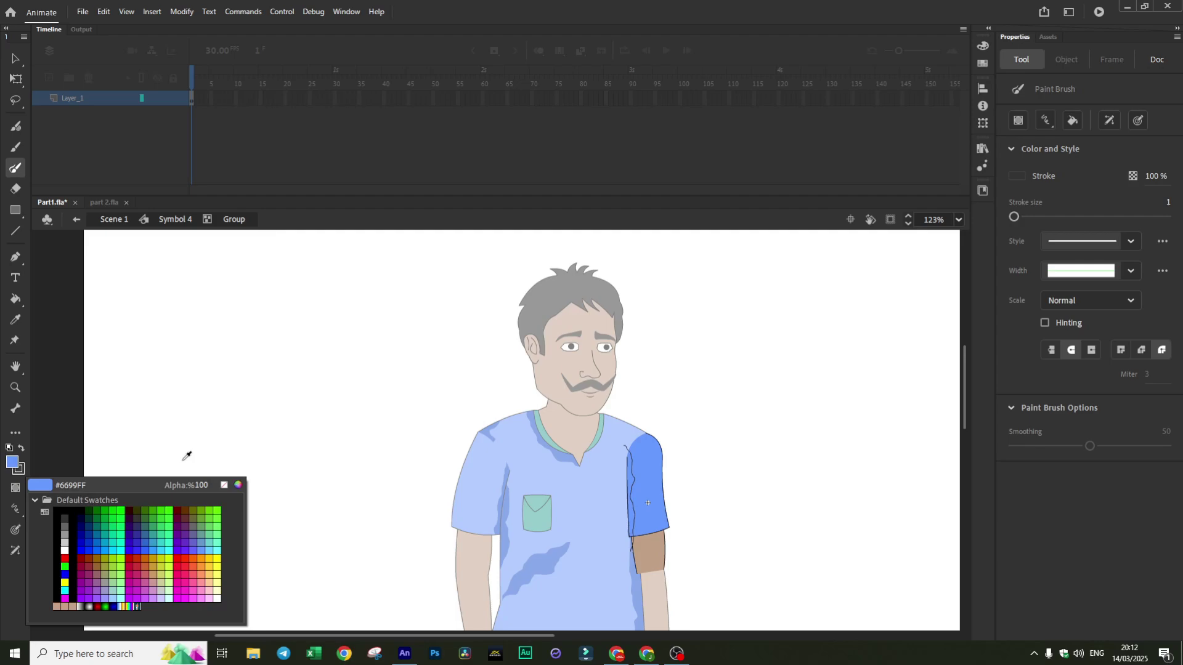
left_click(238, 485)
left_click_drag(969, 296, 1001, 278)
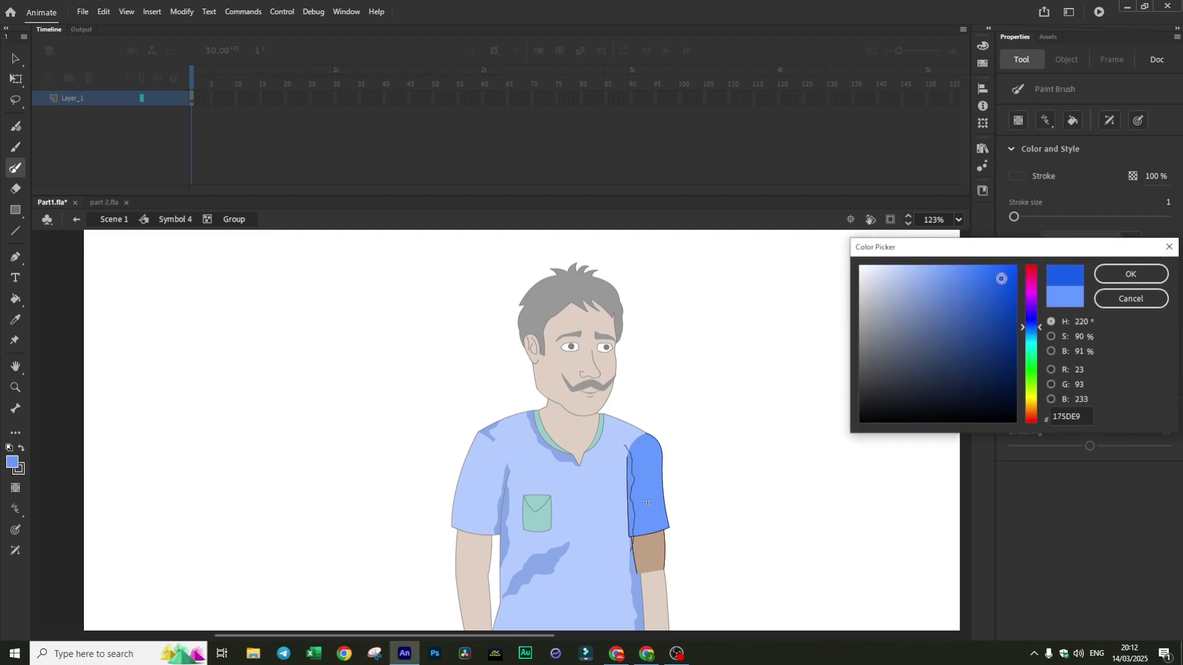
left_click(1132, 274)
left_click(16, 299)
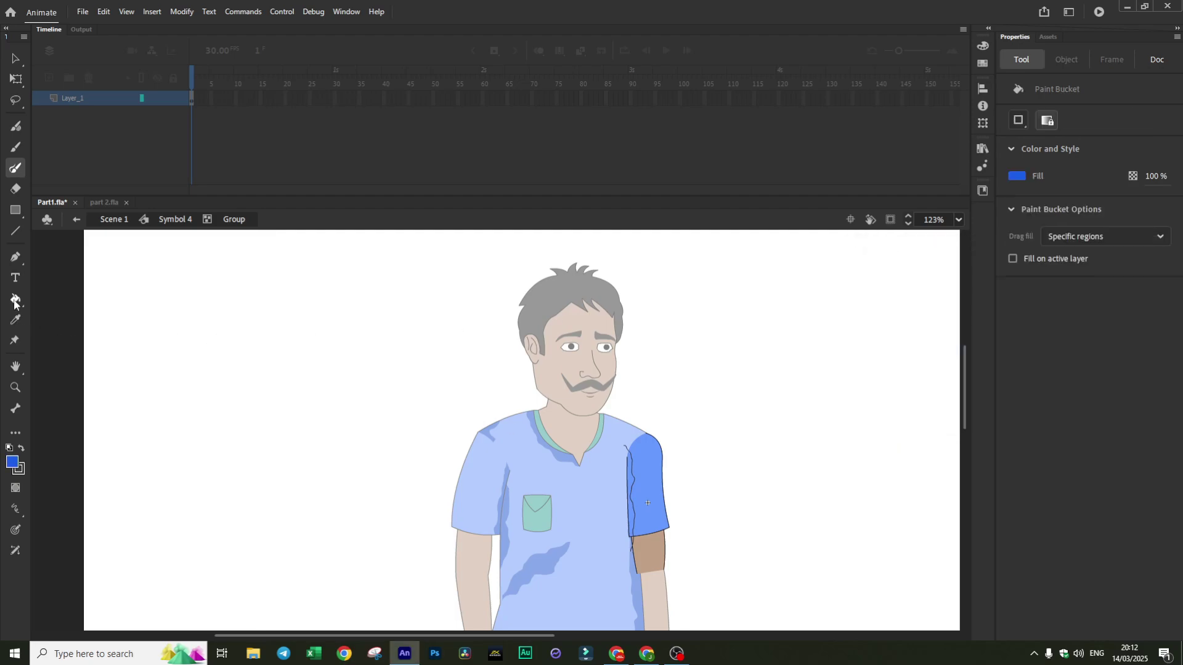
left_click(629, 495)
Remove the shadow outline stroke from the sleeve opposite the pocket and return to Scene 1
key("v")
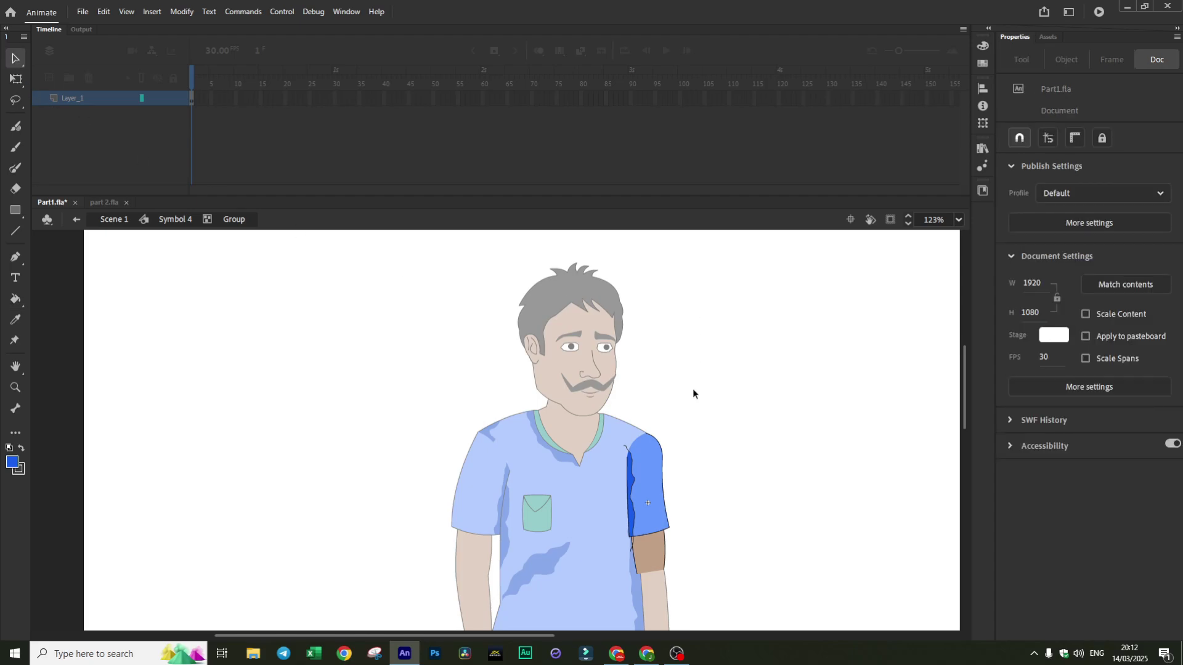
left_click(625, 445)
left_click(734, 443)
double_click(732, 387)
left_click(733, 387)
double_click(731, 388)
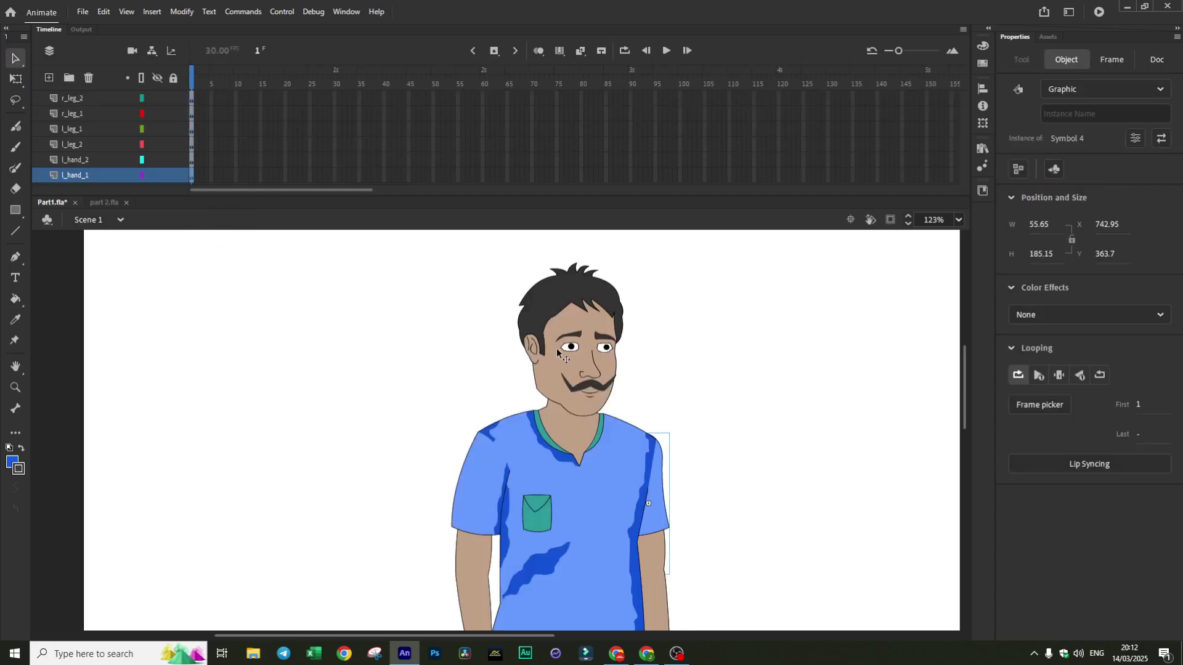
Open the symbol of the dhoti leg opposite the pocket and set the fill colour to bright yellow #FFFF00
scroll(759, 398, "down", 3)
left_click(719, 484)
scroll(647, 467, "down", 4)
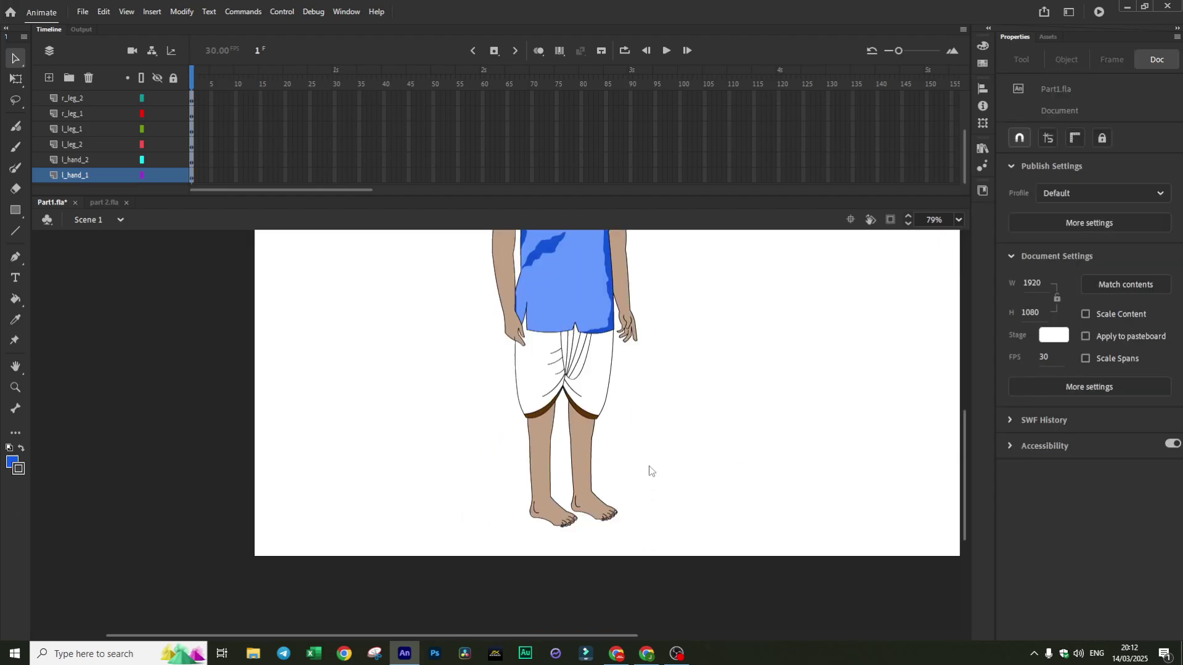
scroll(638, 473, "up", 5)
scroll(642, 391, "down", 3)
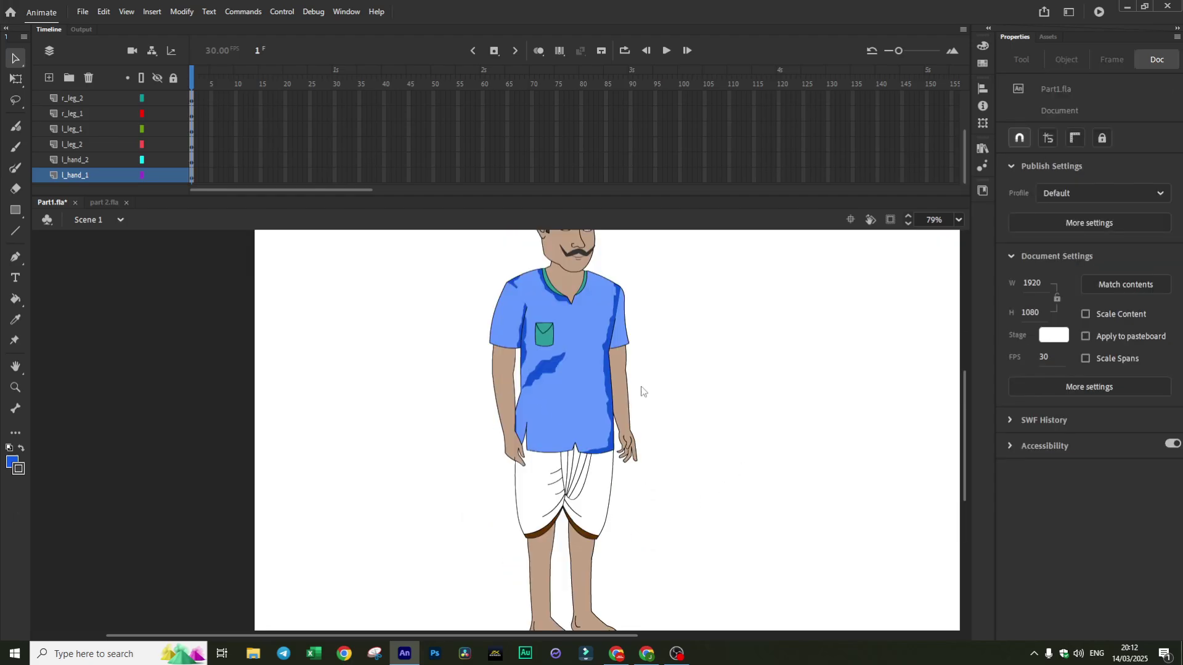
left_click(598, 479)
double_click(597, 480)
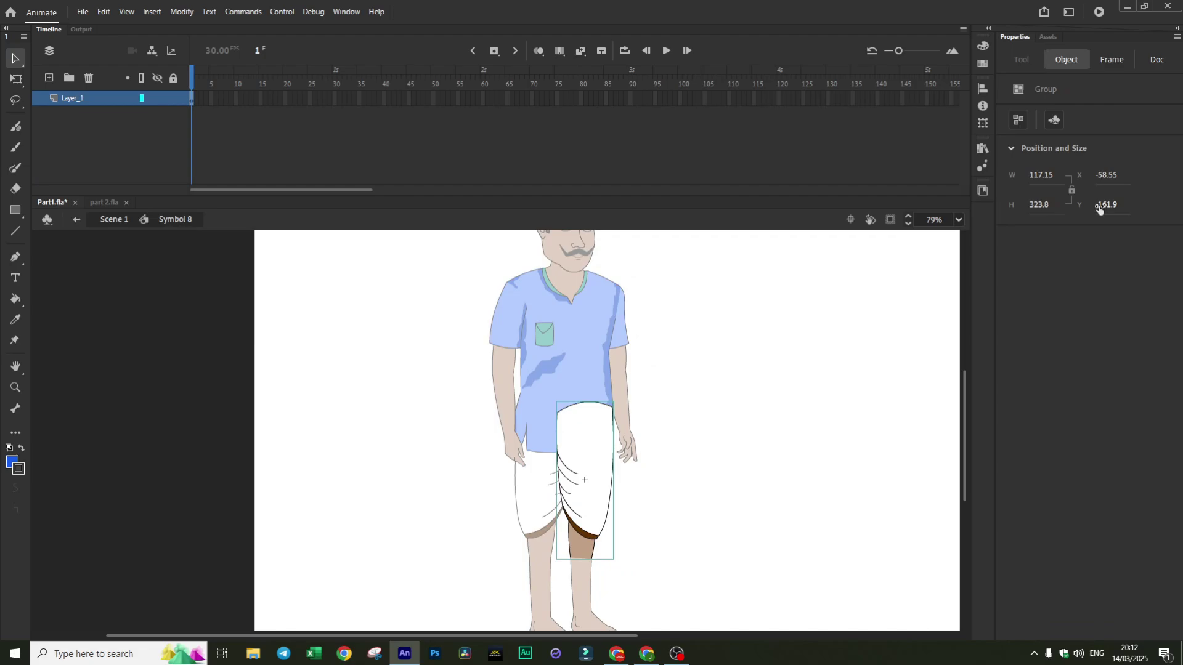
left_click(13, 460)
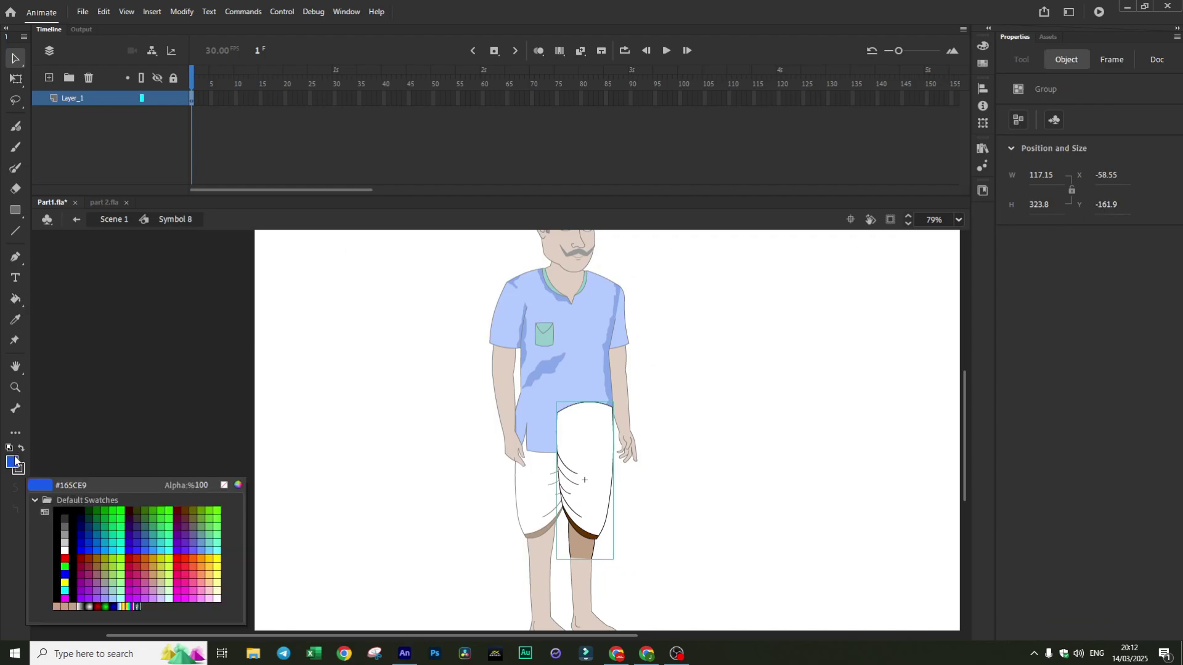
left_click(221, 558)
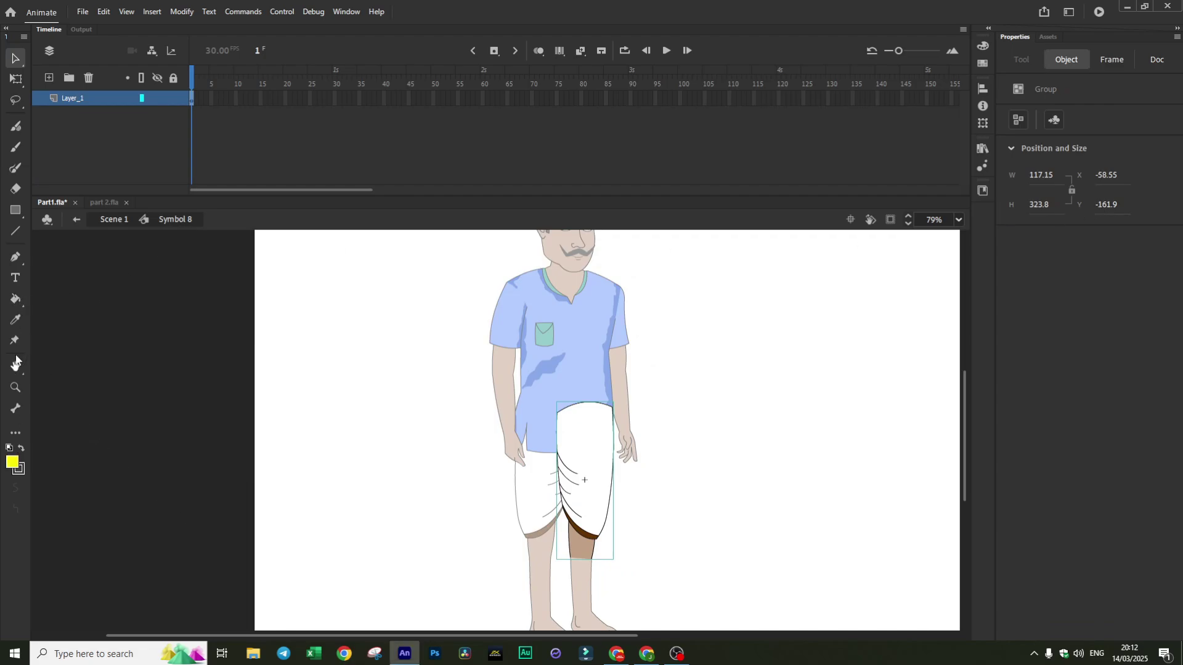
Fill the white cloth of this dhoti leg with the yellow inside its group, and return to Scene 1
left_click(17, 260)
left_click(16, 299)
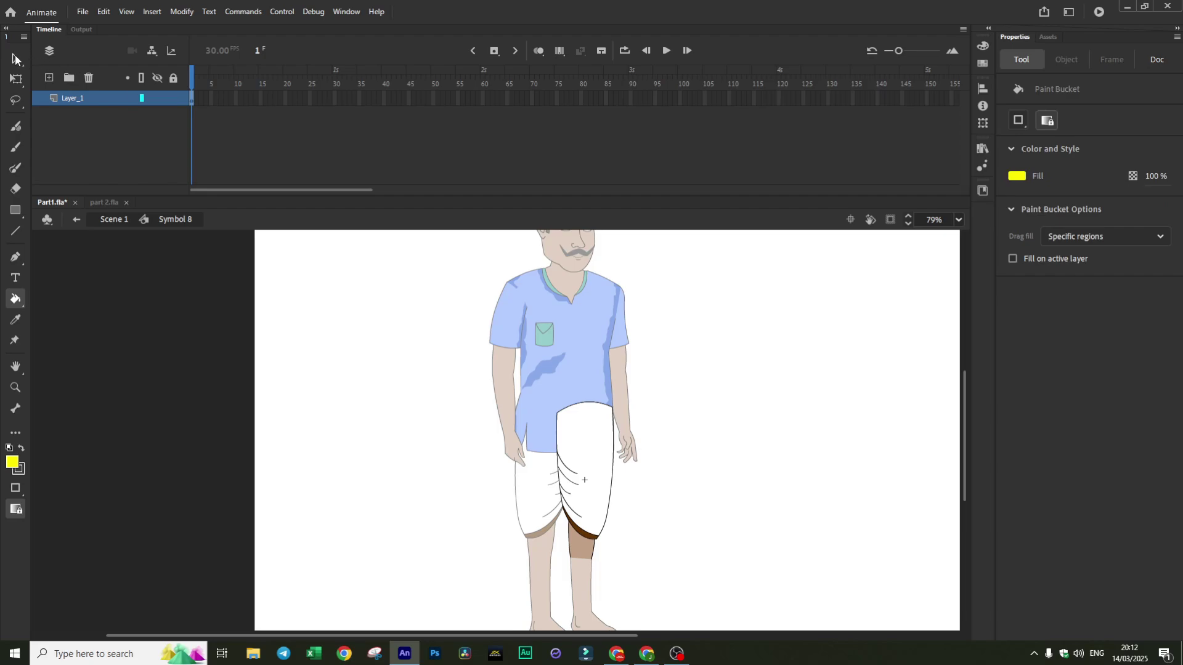
left_click(15, 58)
double_click(583, 427)
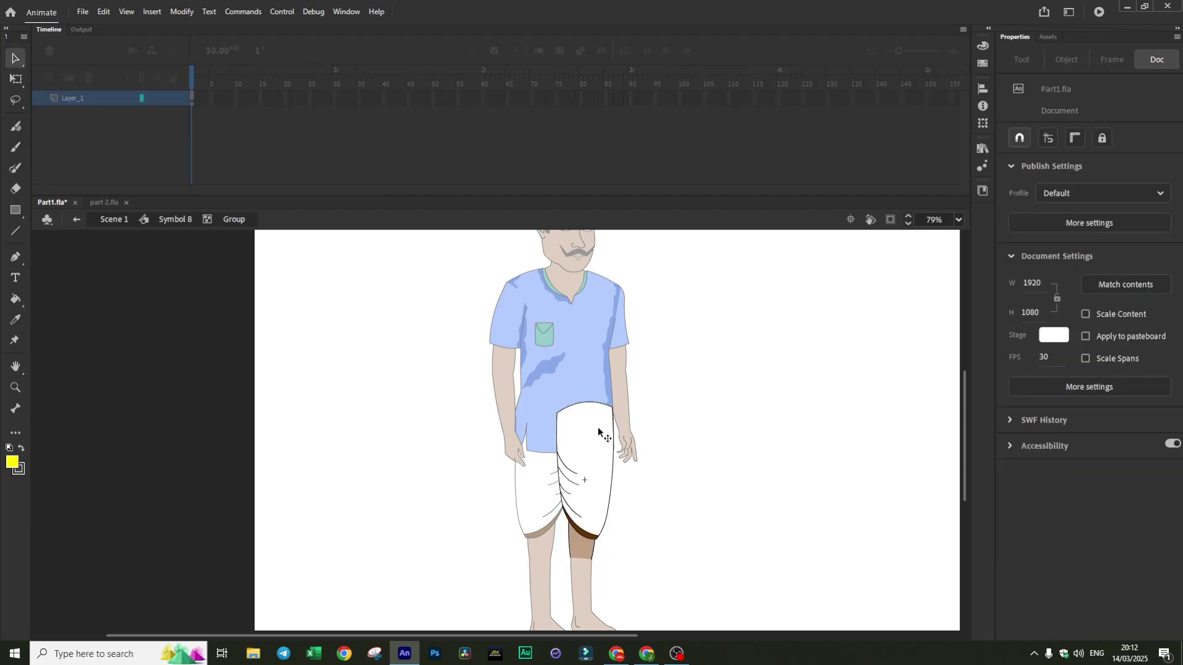
left_click(15, 300)
left_click(593, 446)
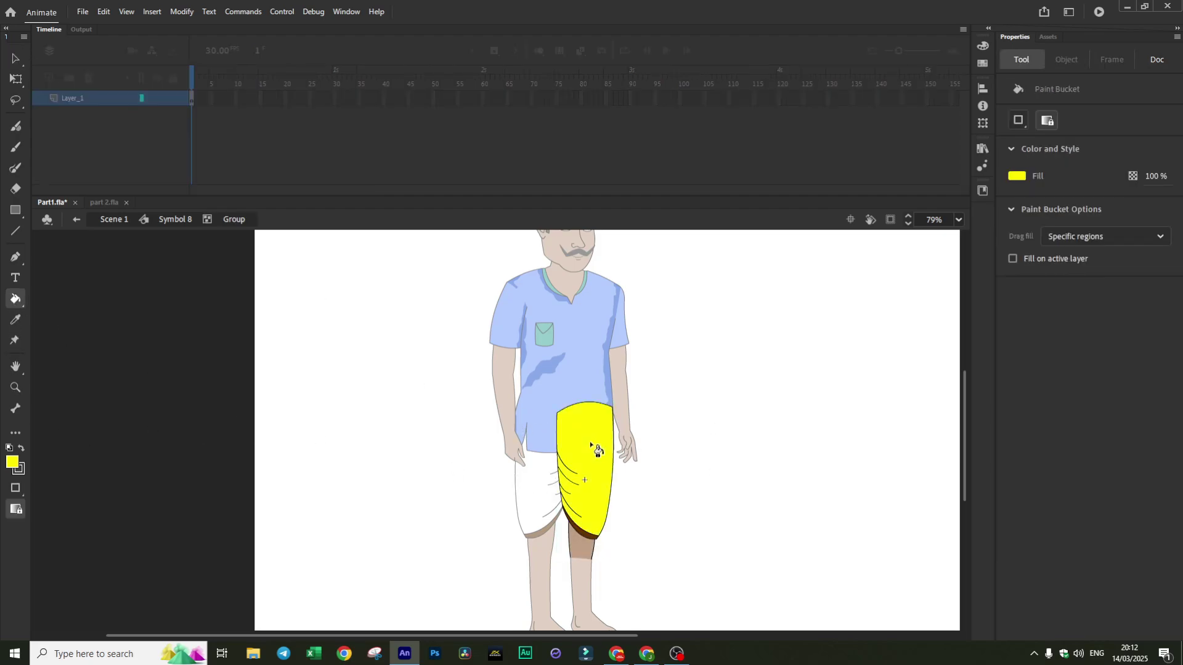
key("v")
double_click(371, 400)
left_click(413, 453)
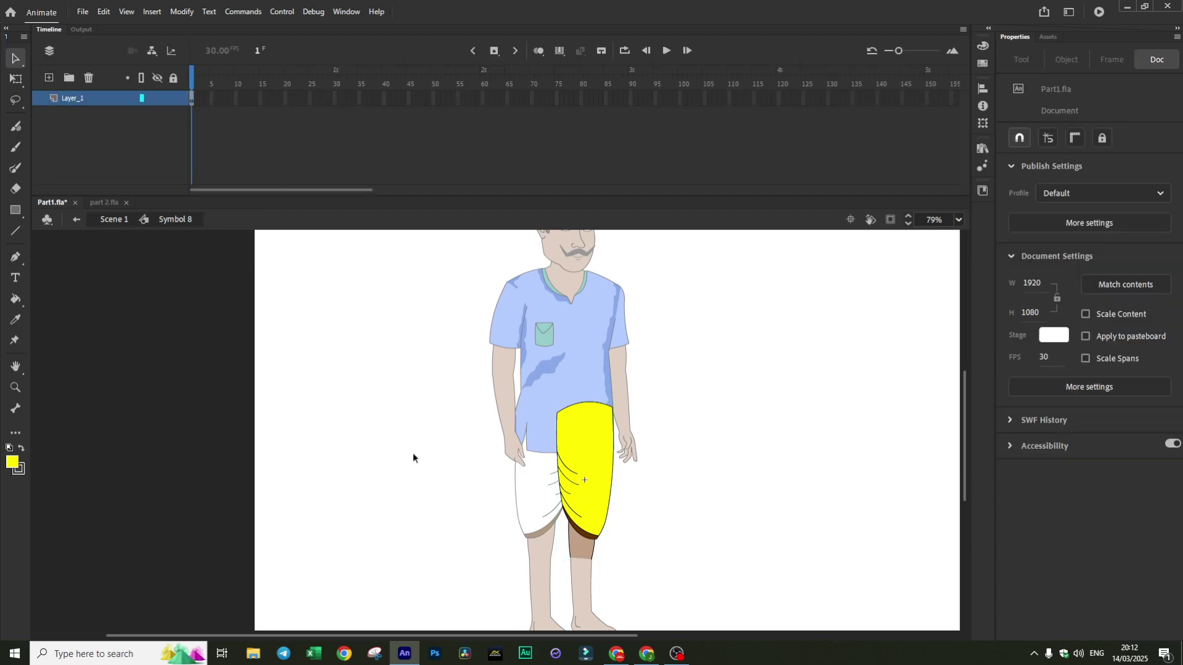
double_click(413, 453)
Fill the white cloth of the pocket-side dhoti leg with the same yellow inside its symbol's group, and return to Scene 1
double_click(546, 484)
double_click(537, 434)
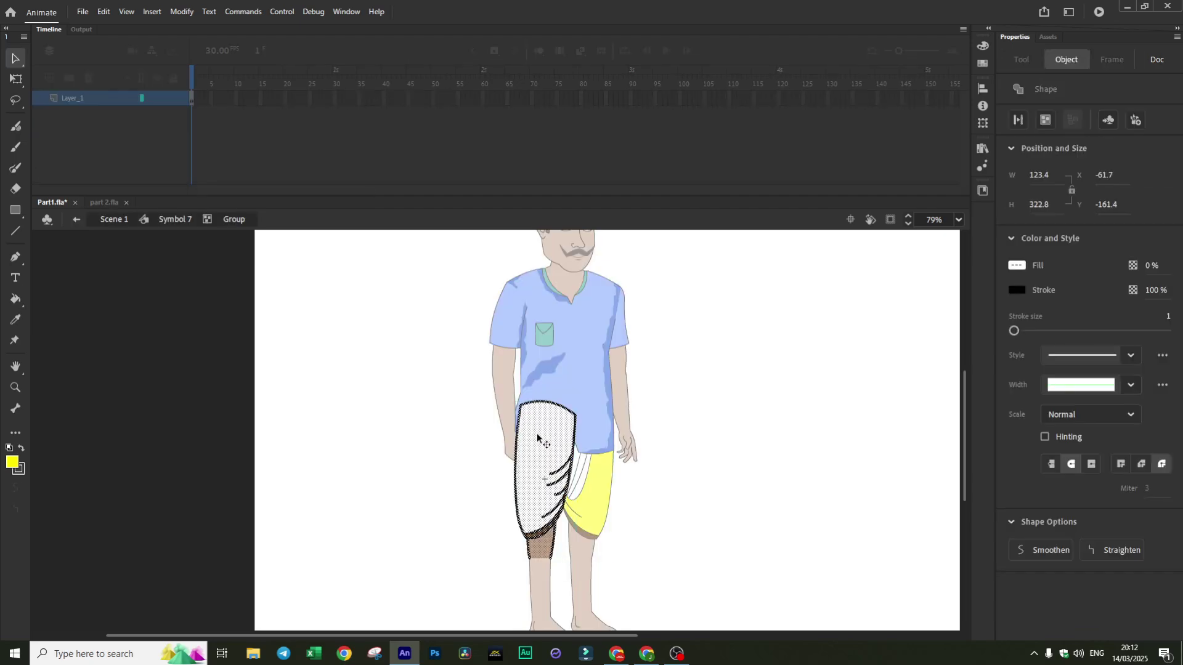
left_click(351, 414)
left_click(16, 301)
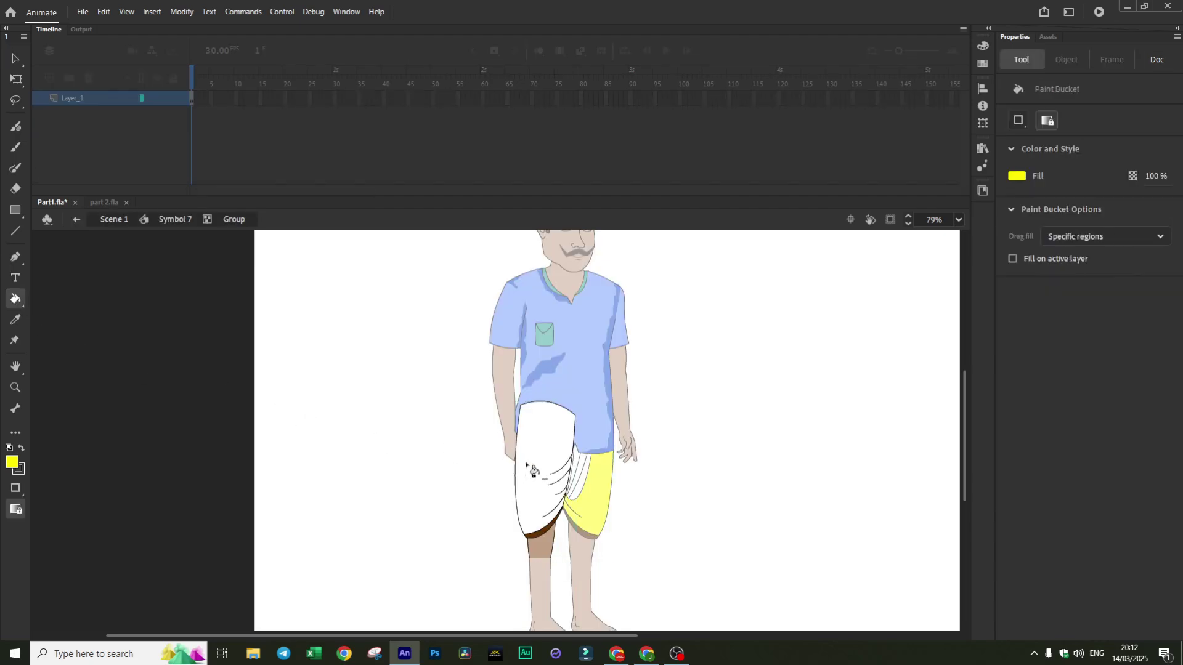
left_click(530, 475)
key("v")
double_click(304, 348)
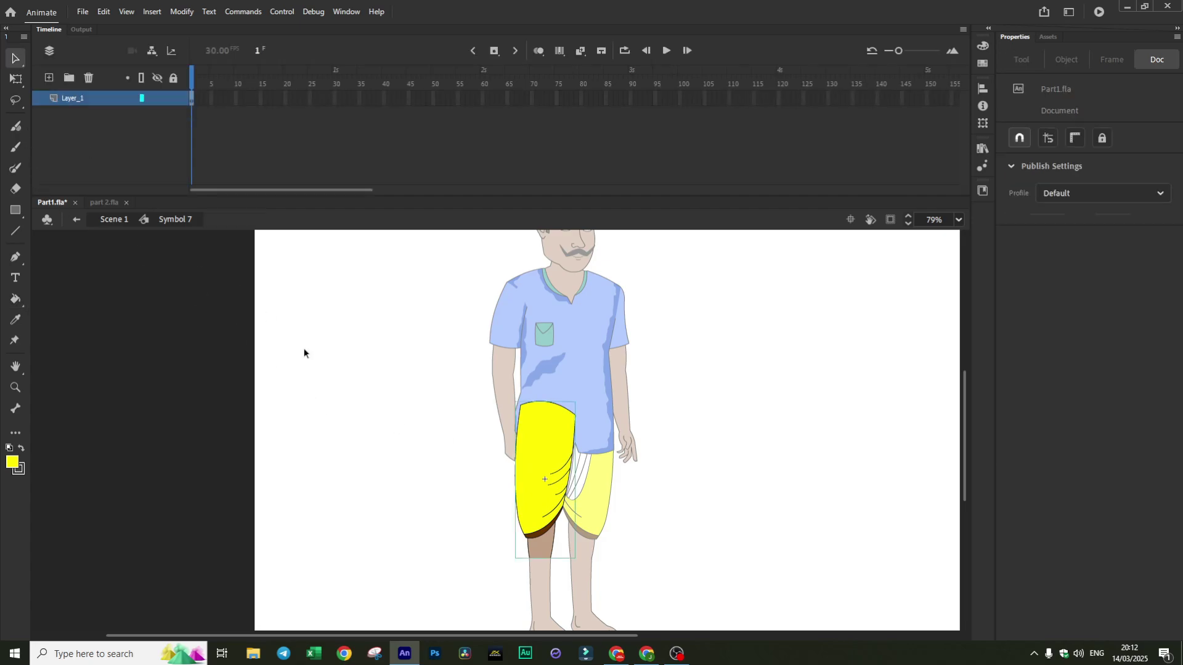
double_click(379, 409)
Open the group of white front pleats inside its symbol for filling with the Paint Bucket
double_click(576, 474)
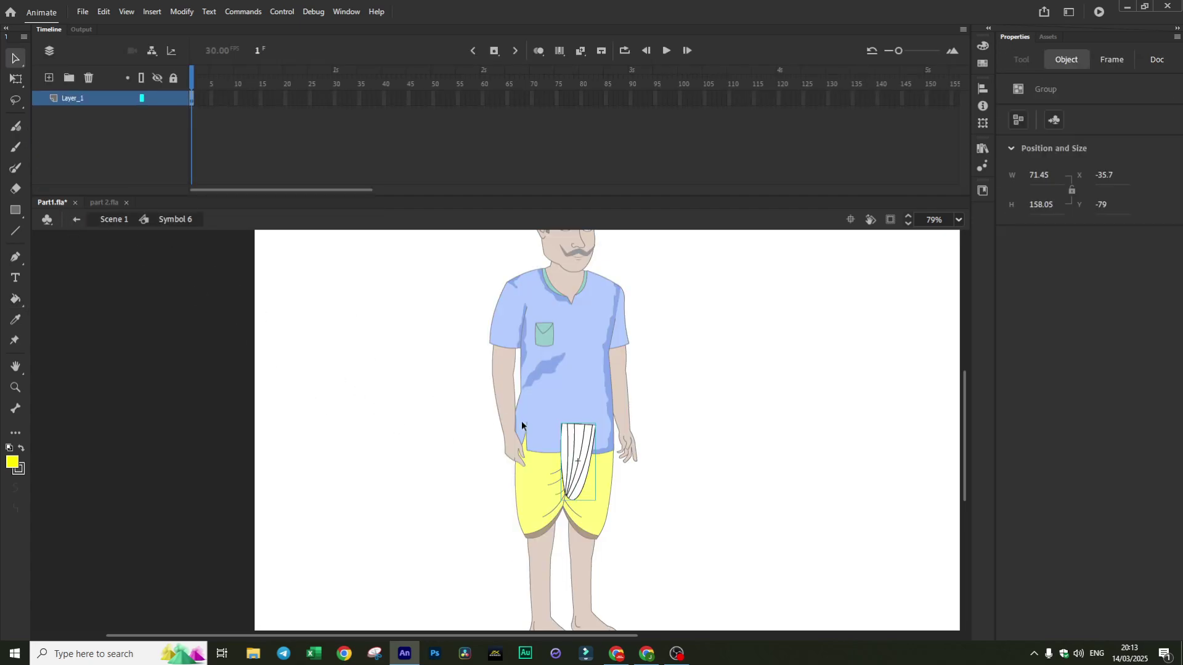
double_click(581, 435)
left_click(321, 374)
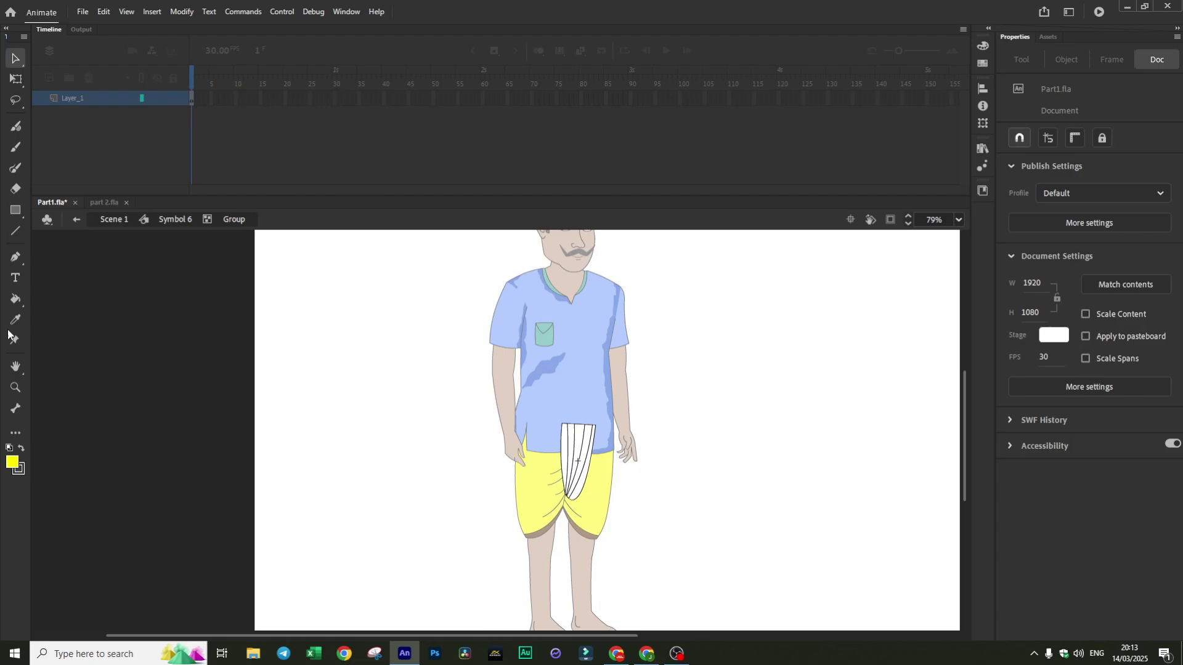
left_click(18, 299)
scroll(669, 435, "up", 3)
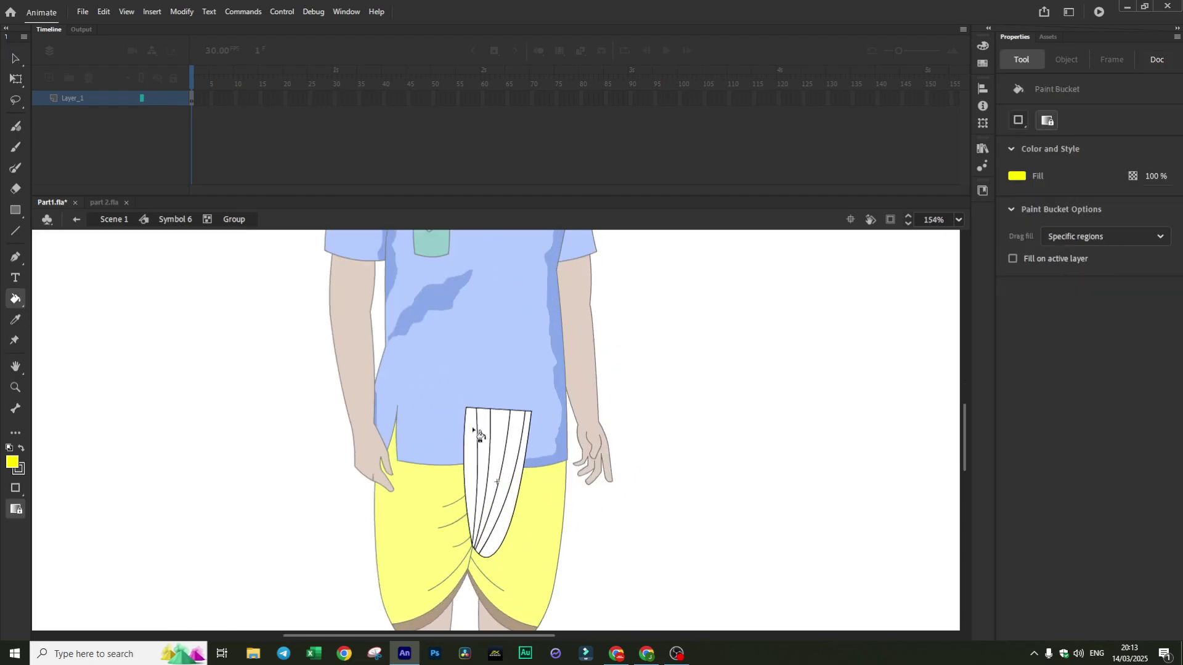
Fill all six front pleats of the dhoti with bright yellow
left_click(471, 432)
left_click(483, 431)
left_click(494, 431)
left_click(506, 431)
left_click(517, 432)
left_click(527, 431)
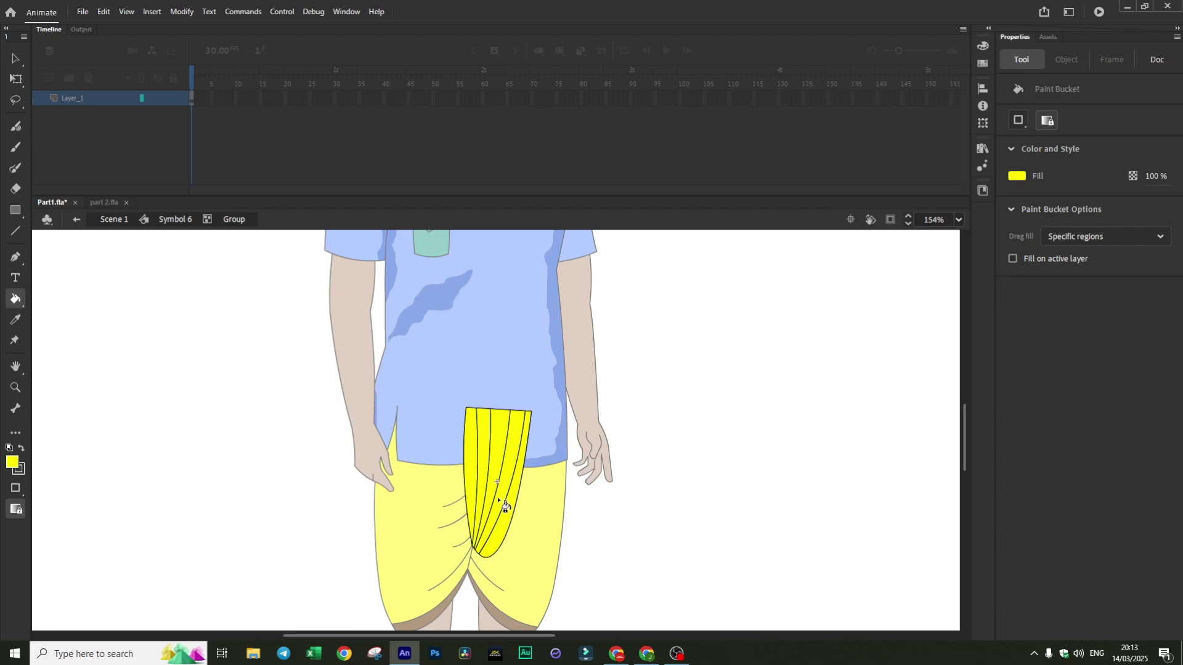
Set the fill colour to olive #ACAC03, fill all six front pleats with it, and return to Scene 1
left_click(1017, 177)
left_click(999, 190)
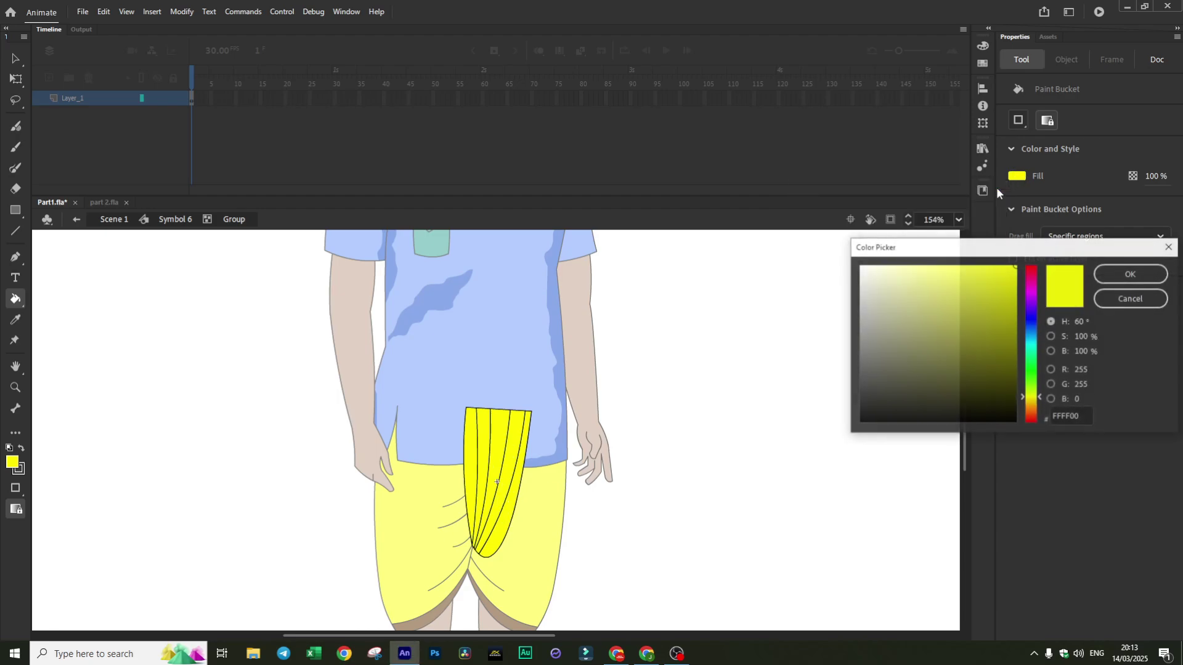
left_click(1014, 294)
left_click(1013, 316)
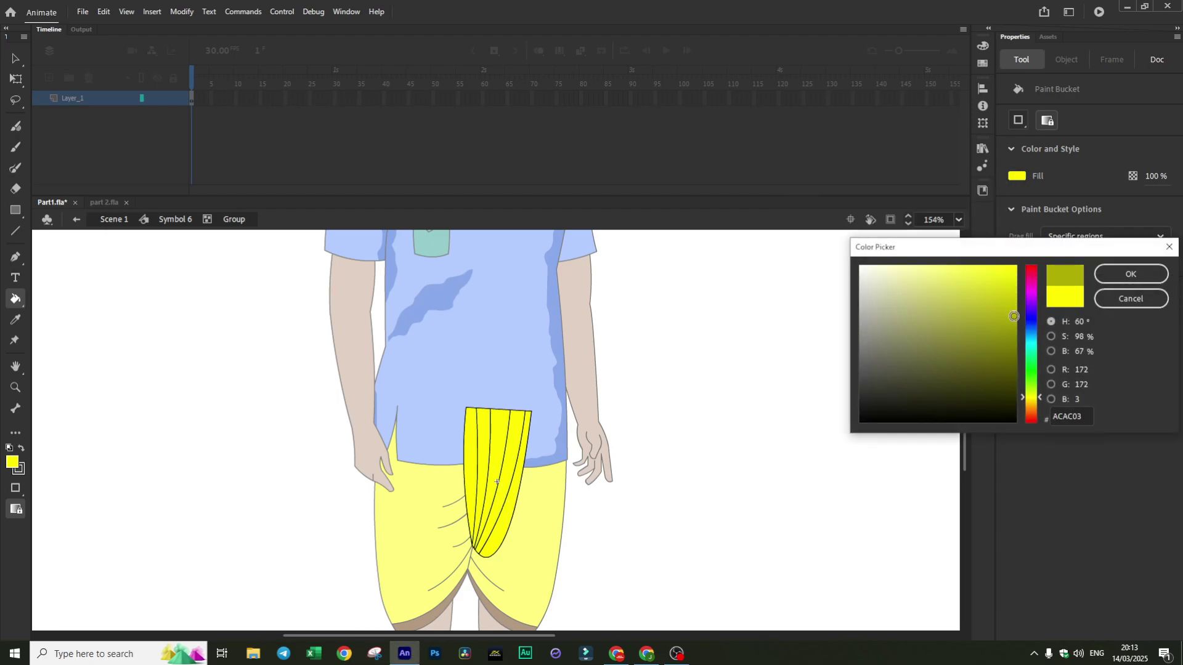
left_click(1131, 274)
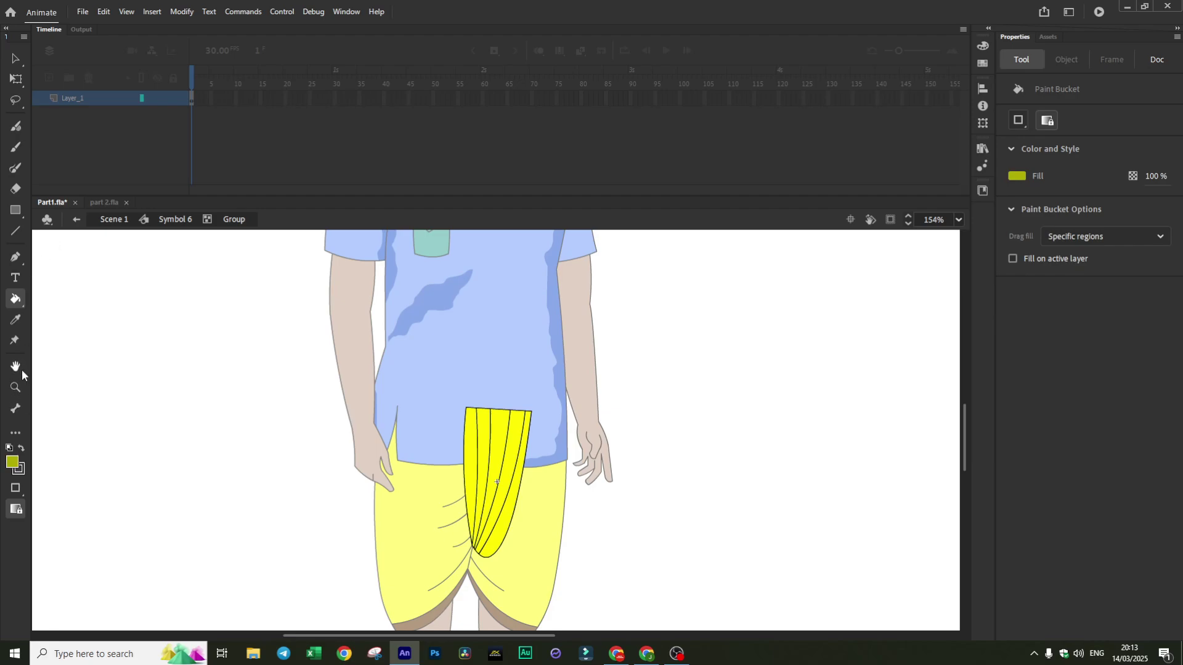
left_click_drag(482, 445, 528, 444)
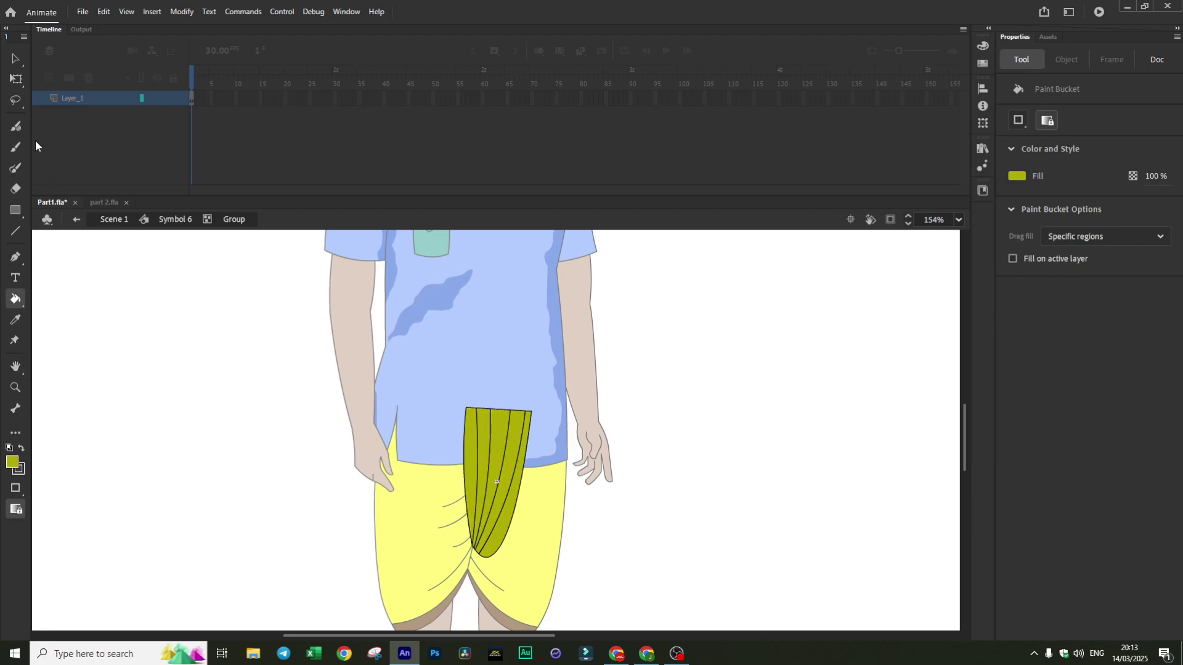
left_click(16, 61)
double_click(663, 402)
scroll(642, 405, "down", 5)
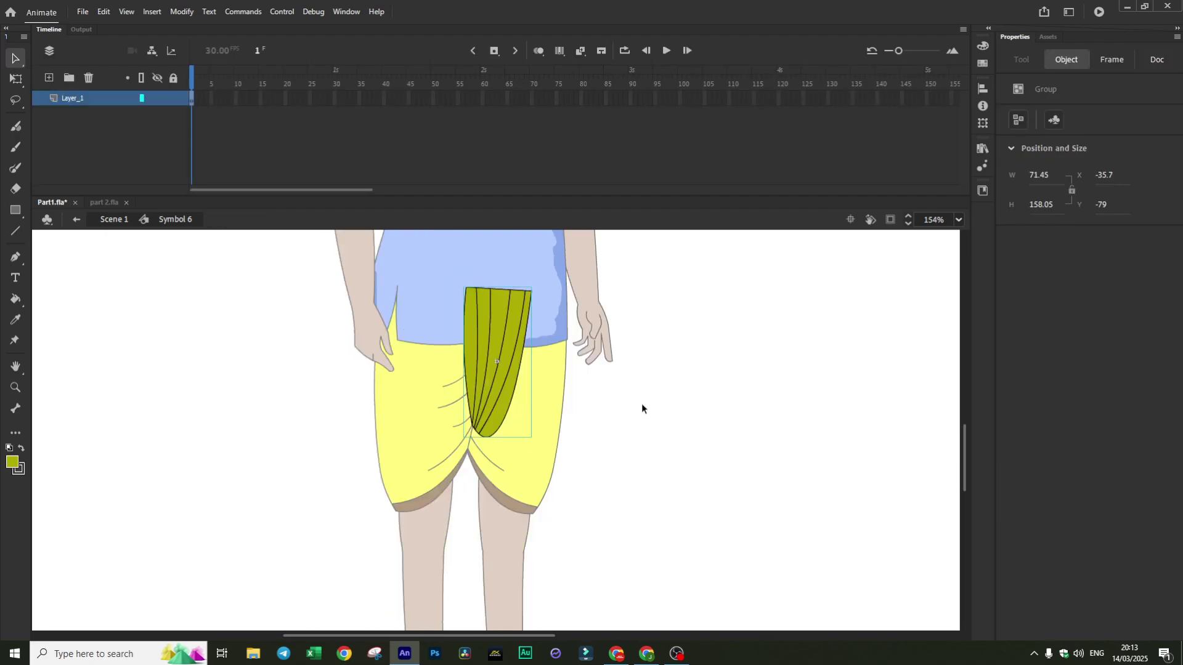
double_click(630, 399)
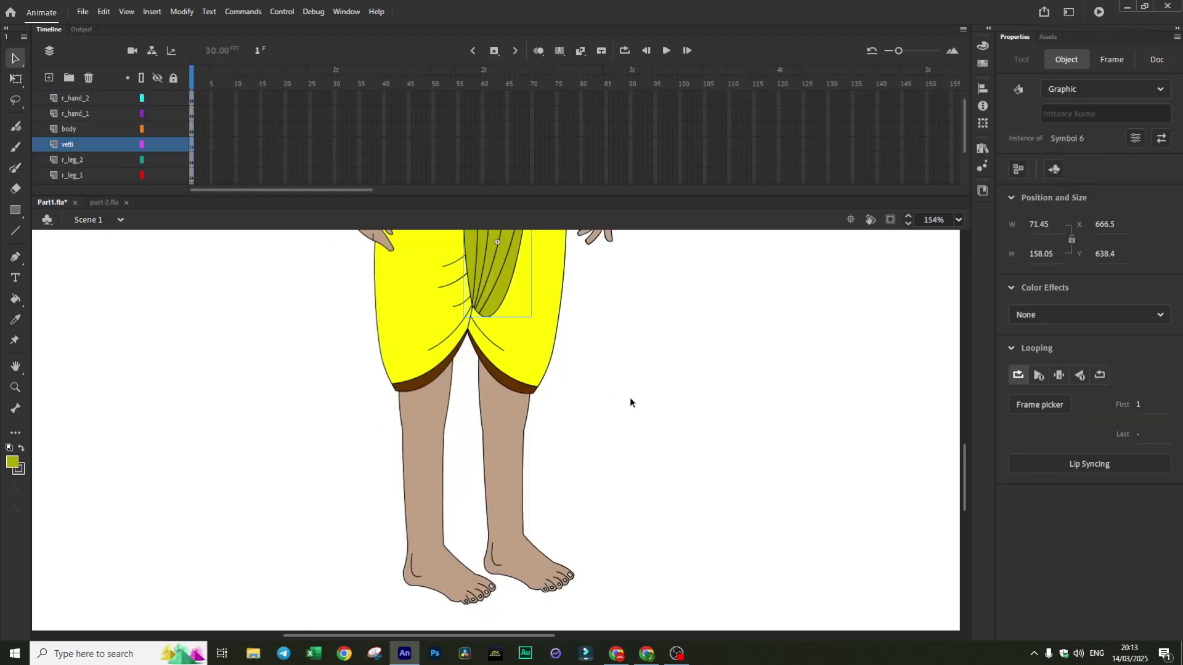
Fill the brown hem of the dhoti leg opposite the pocket with the olive inside its symbol's group, and return to Scene 1
scroll(629, 399, "down", 3)
left_click(617, 392)
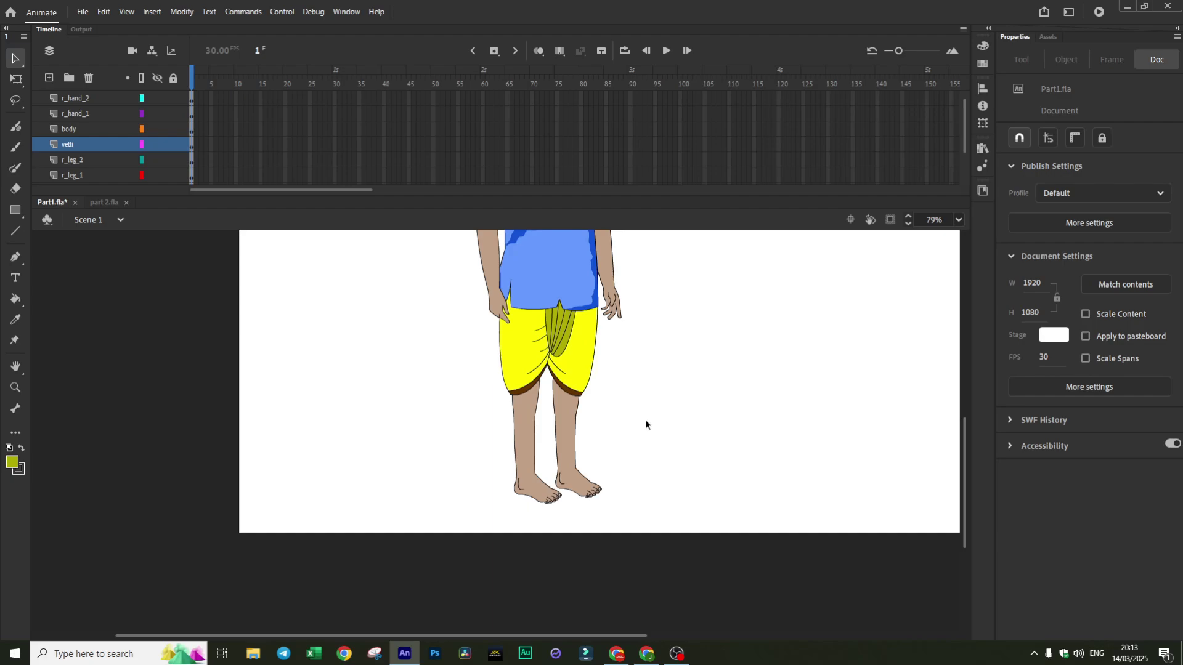
scroll(645, 424, "up", 2)
double_click(527, 372)
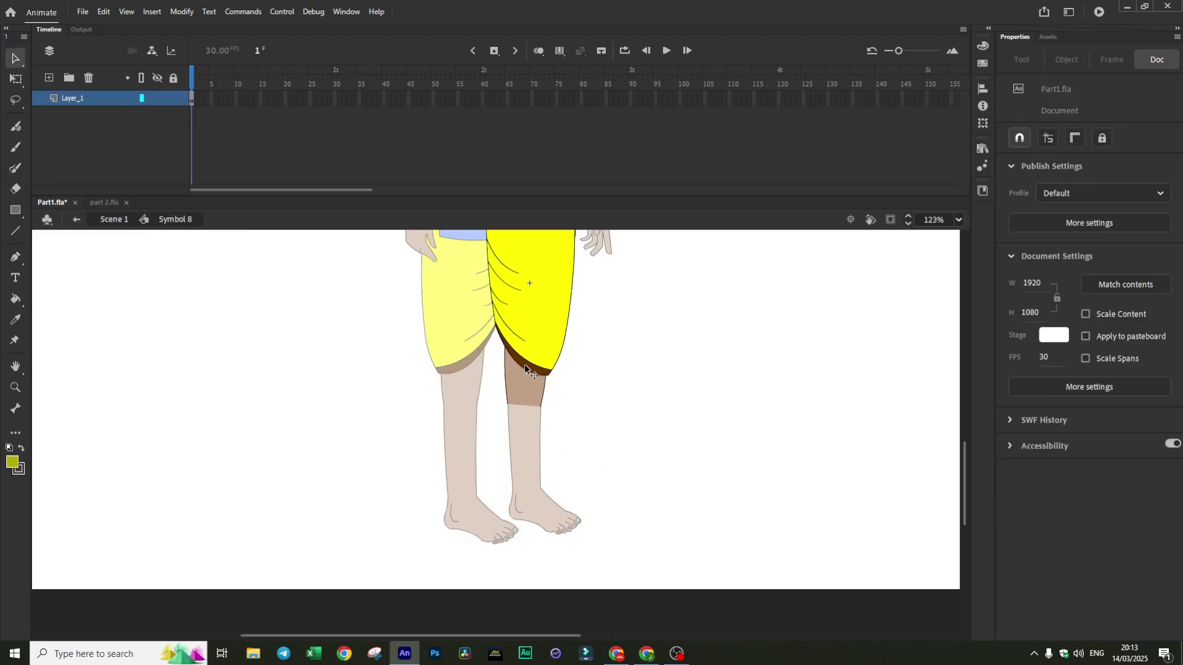
left_click(525, 368)
scroll(634, 390, "up", 3)
double_click(441, 321)
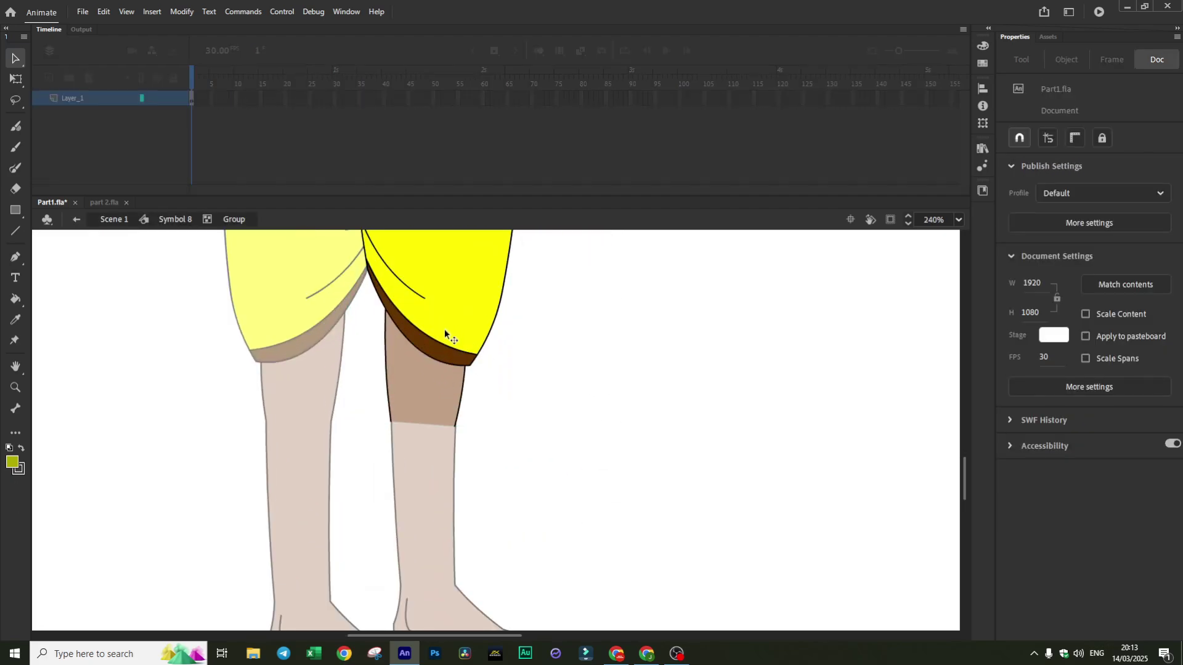
left_click(15, 300)
left_click(419, 348)
left_click(16, 58)
double_click(609, 332)
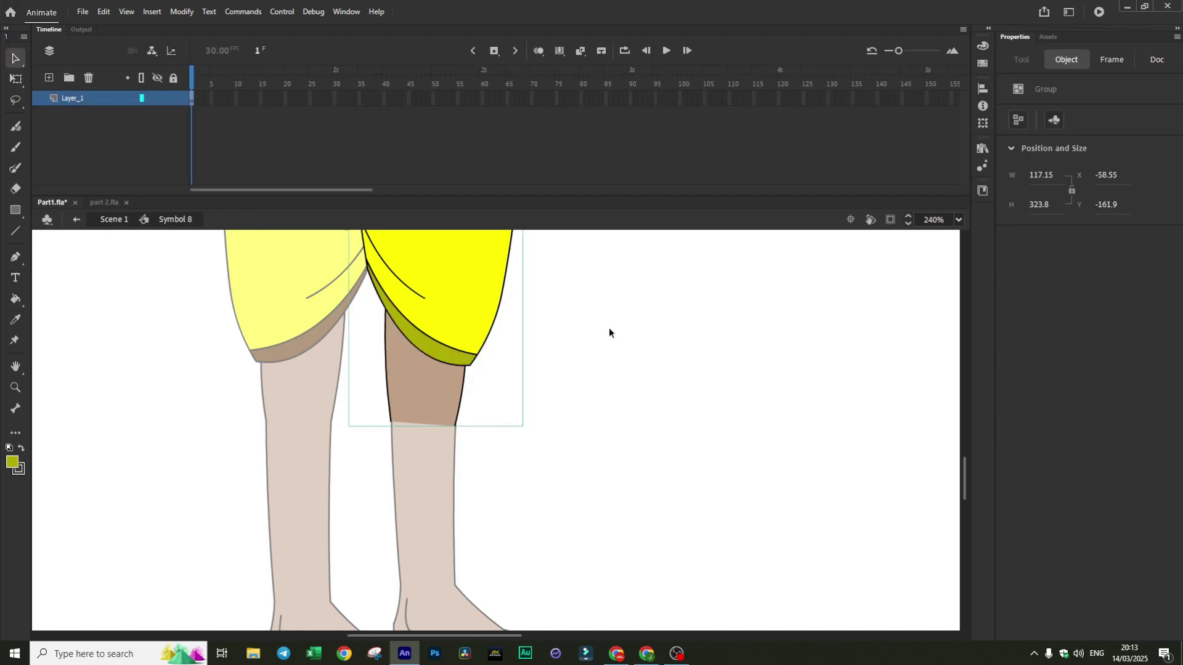
double_click(609, 332)
left_click(709, 409)
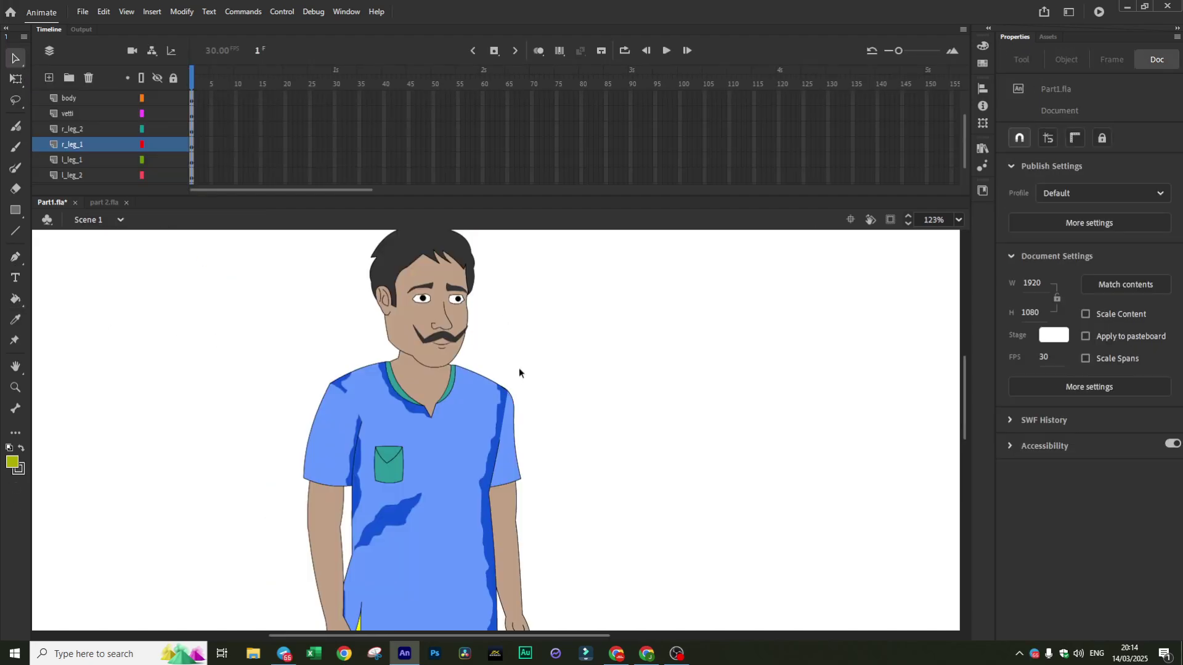
Review the recoloured character's whole figure in Scene 1, ending with the head selected
scroll(519, 369, "down", 5)
scroll(473, 518, "up", 5)
scroll(456, 406, "down", 5)
scroll(467, 441, "up", 5)
scroll(620, 412, "up", 3)
scroll(408, 360, "up", 3)
left_click(358, 385)
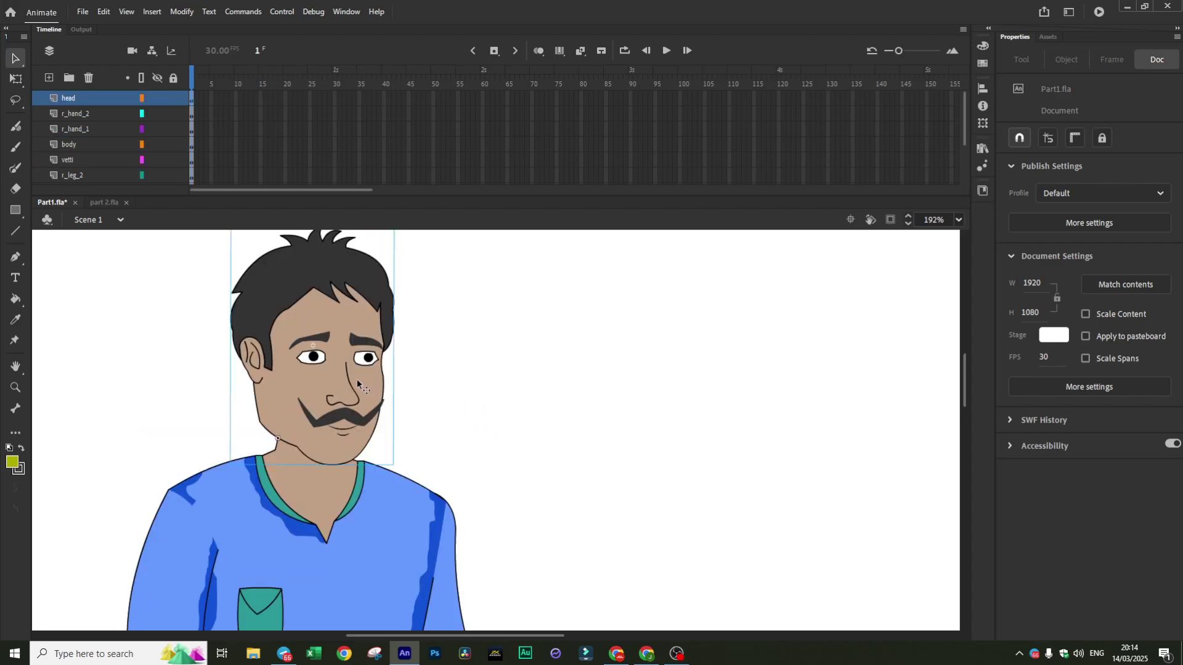
Inside the face group of the head symbol, draw a wavy Paint Brush line along the cheek edge from forehead to chin
double_click(358, 385)
double_click(358, 383)
left_click(482, 365)
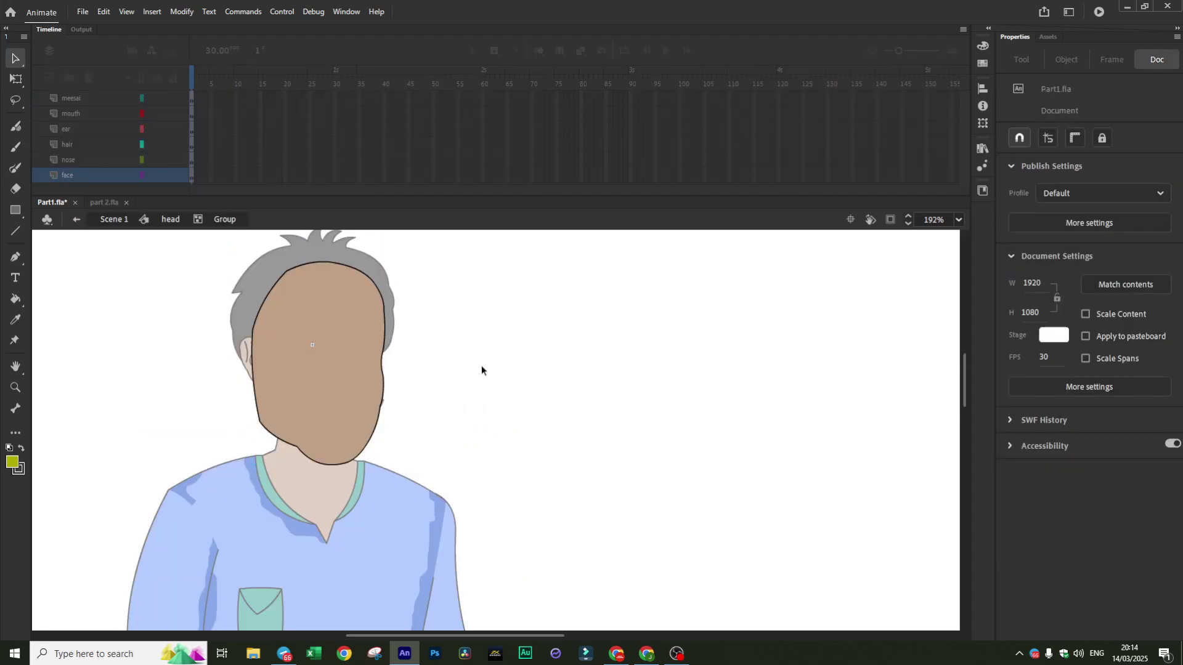
double_click(471, 346)
left_click(471, 346)
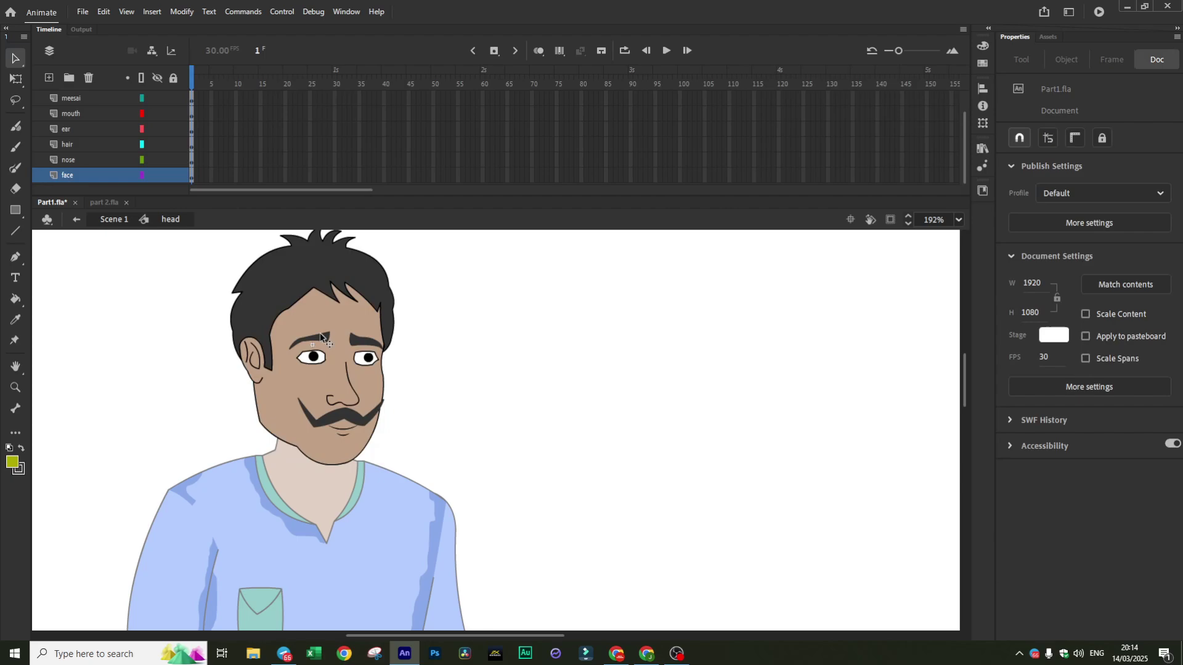
double_click(362, 322)
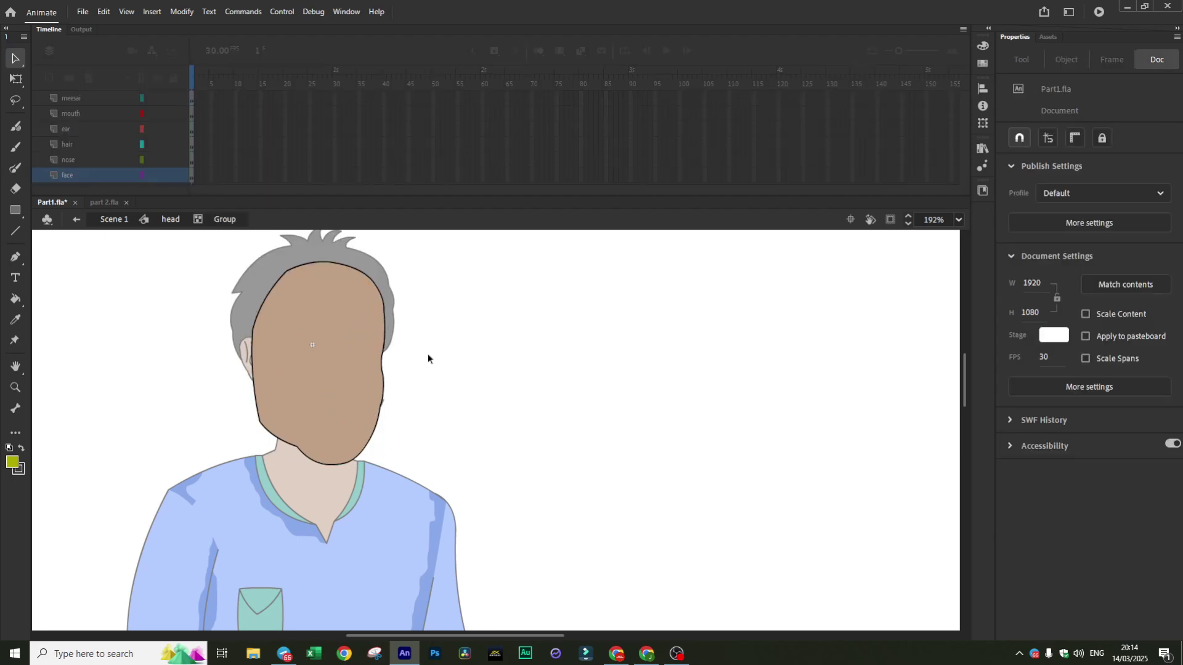
left_click(351, 333)
left_click(469, 333)
left_click(16, 168)
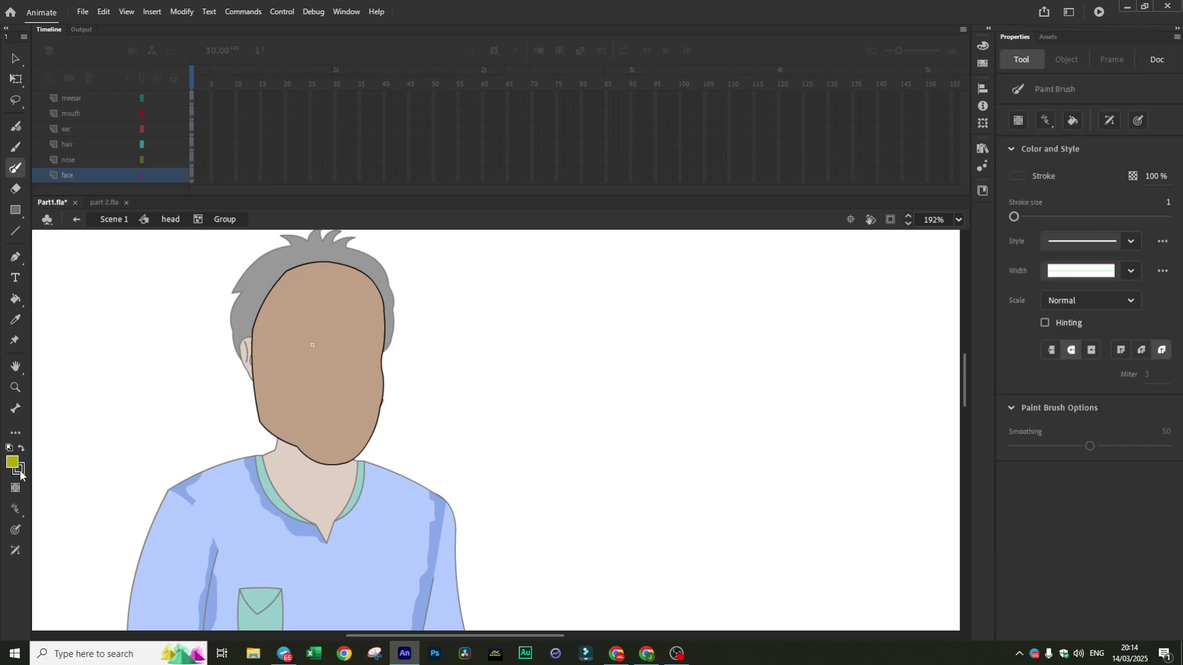
left_click(20, 519)
left_click(61, 524)
mouse_move(379, 288)
left_mouse_down()
mouse_move(379, 406)
mouse_move(345, 474)
left_mouse_up()
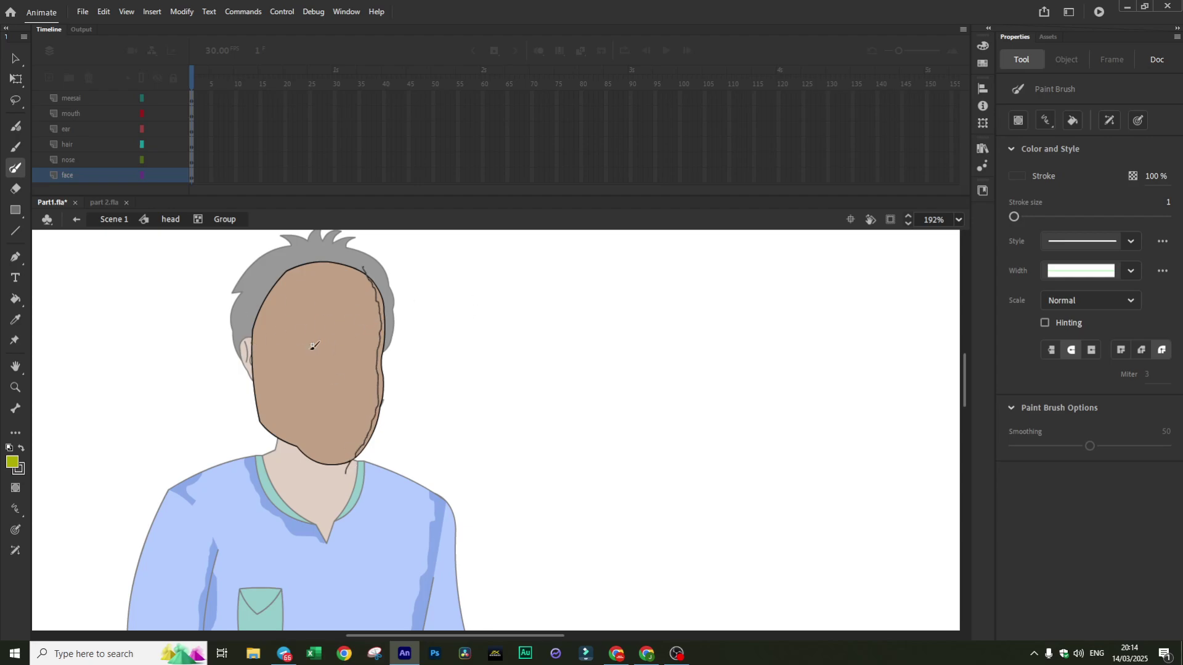
Sample the face's skin tone as the fill colour with the Eyedropper
left_click(16, 59)
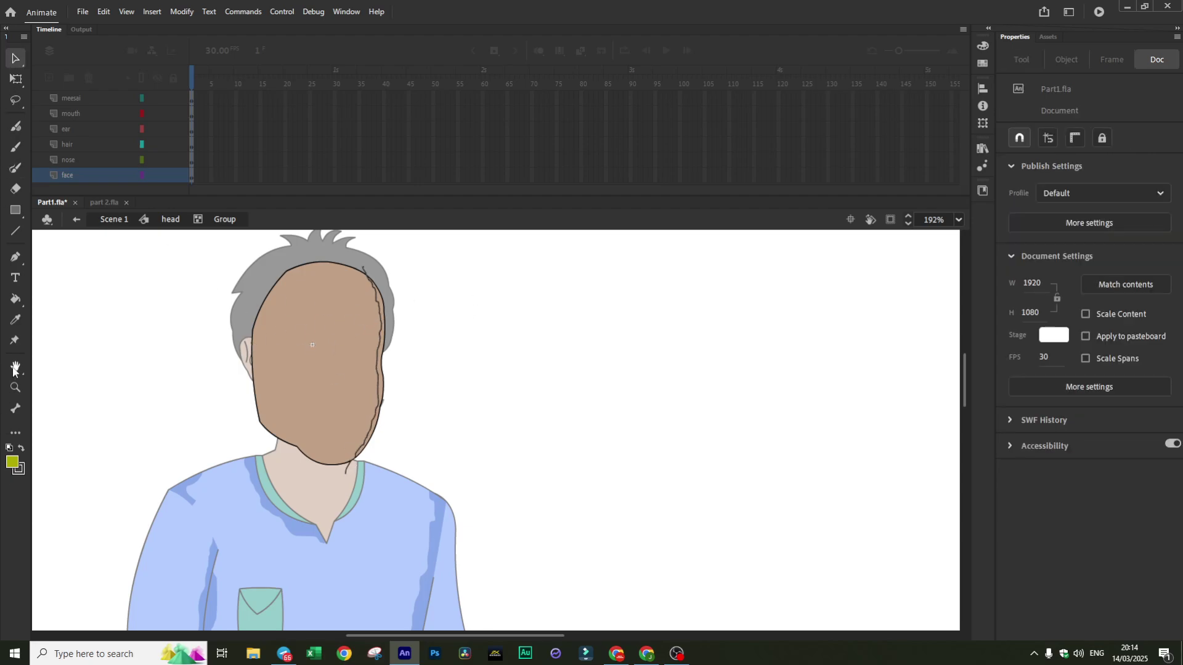
left_click(15, 321)
left_click(334, 347)
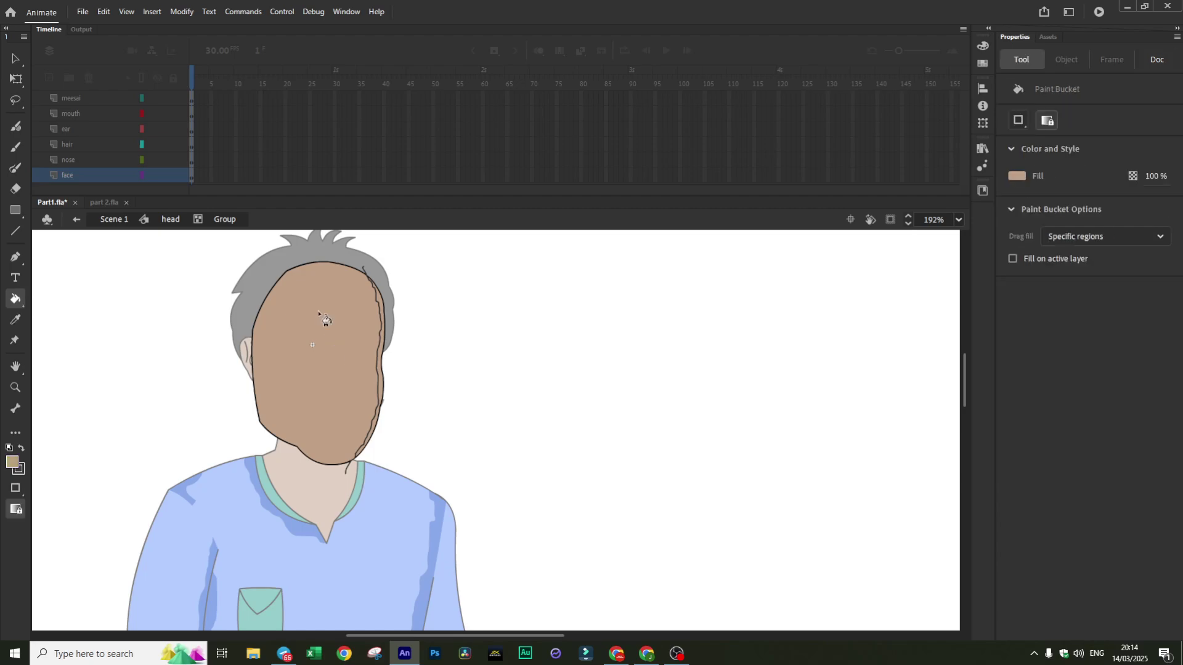
left_click(15, 59)
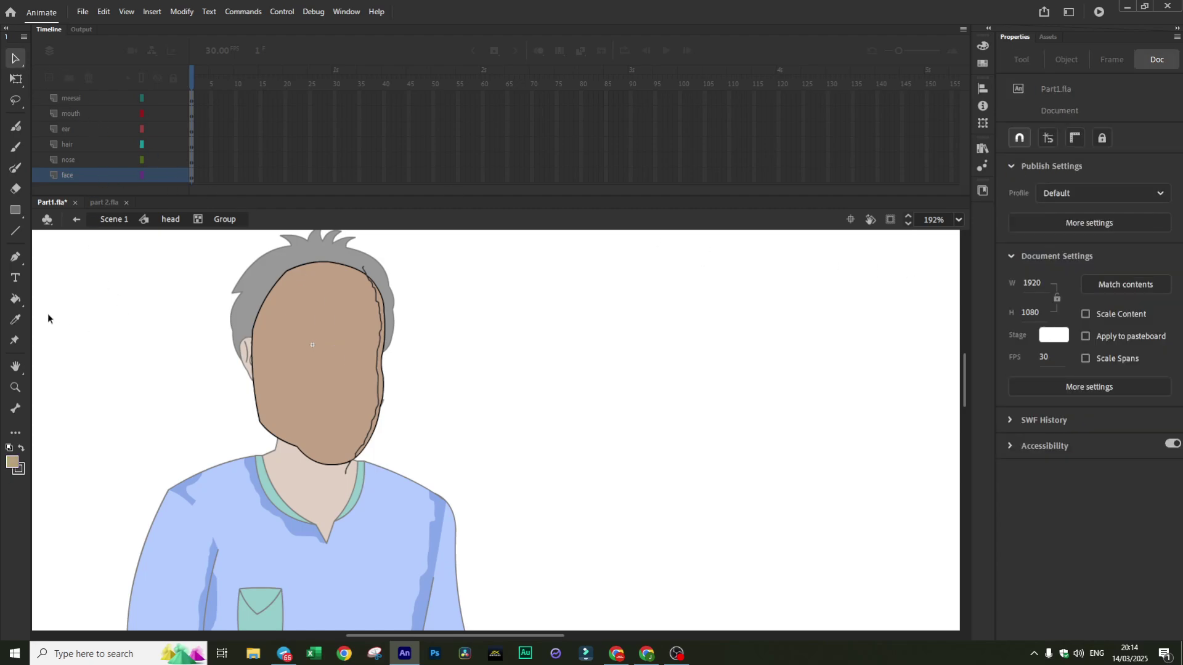
Darken the fill colour to a deeper brown and fill the strip between the wavy line and the face's outline
left_click(15, 299)
left_click(1015, 179)
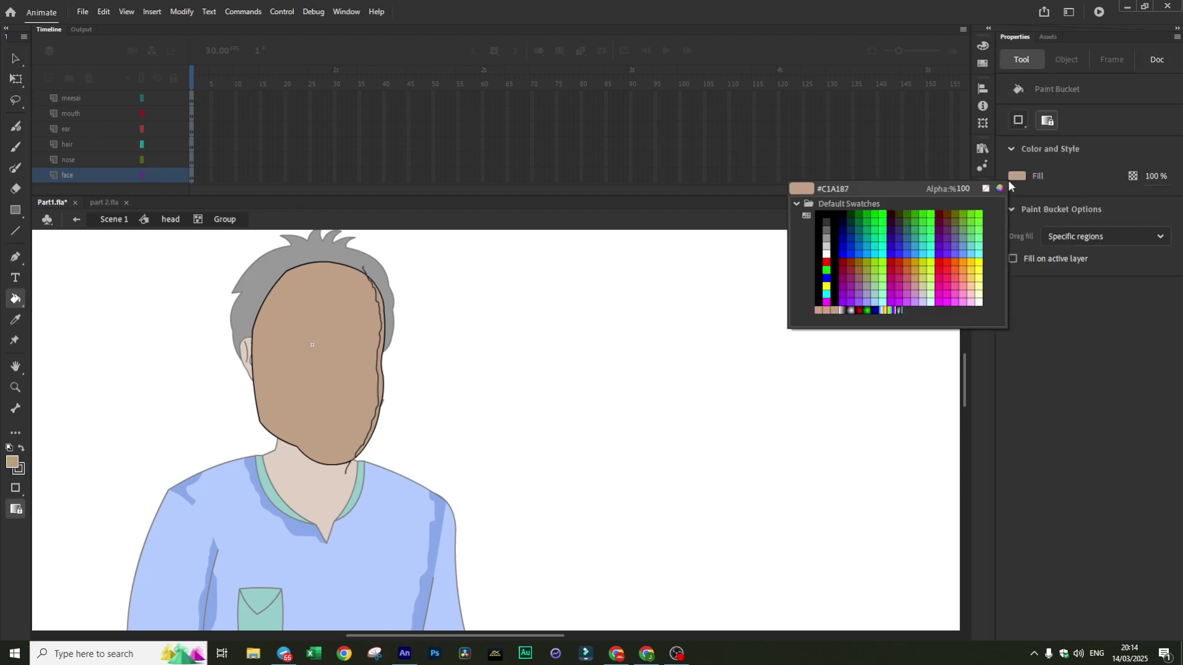
left_click(1003, 191)
left_click(922, 299)
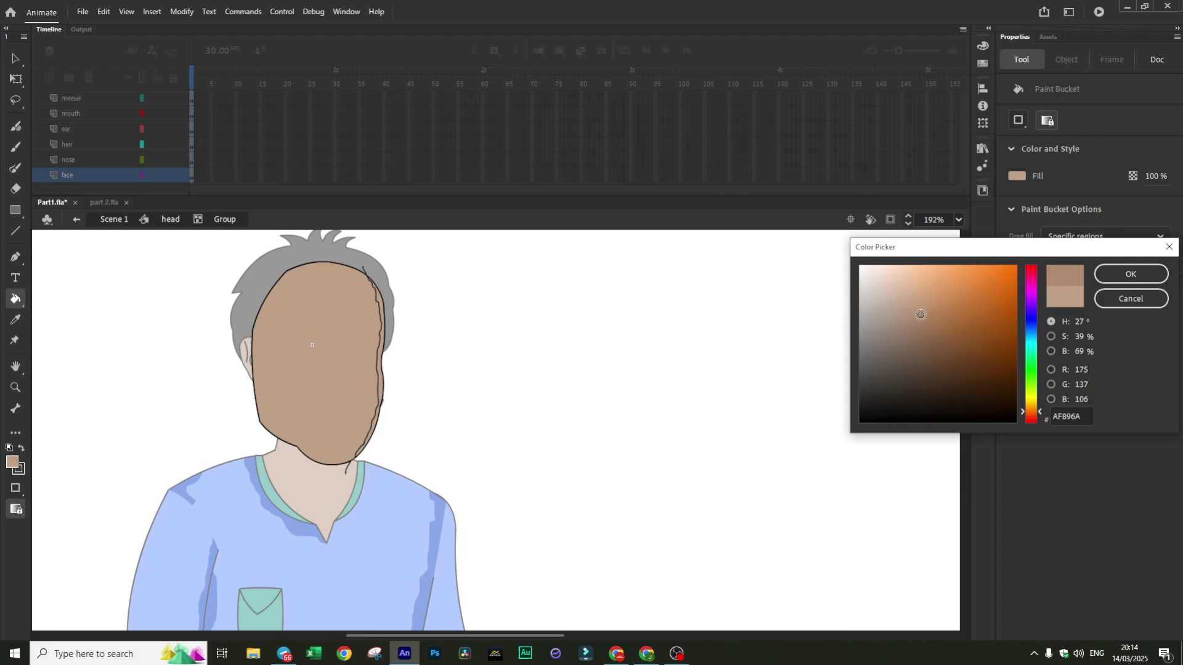
left_click(924, 321)
left_click(1131, 274)
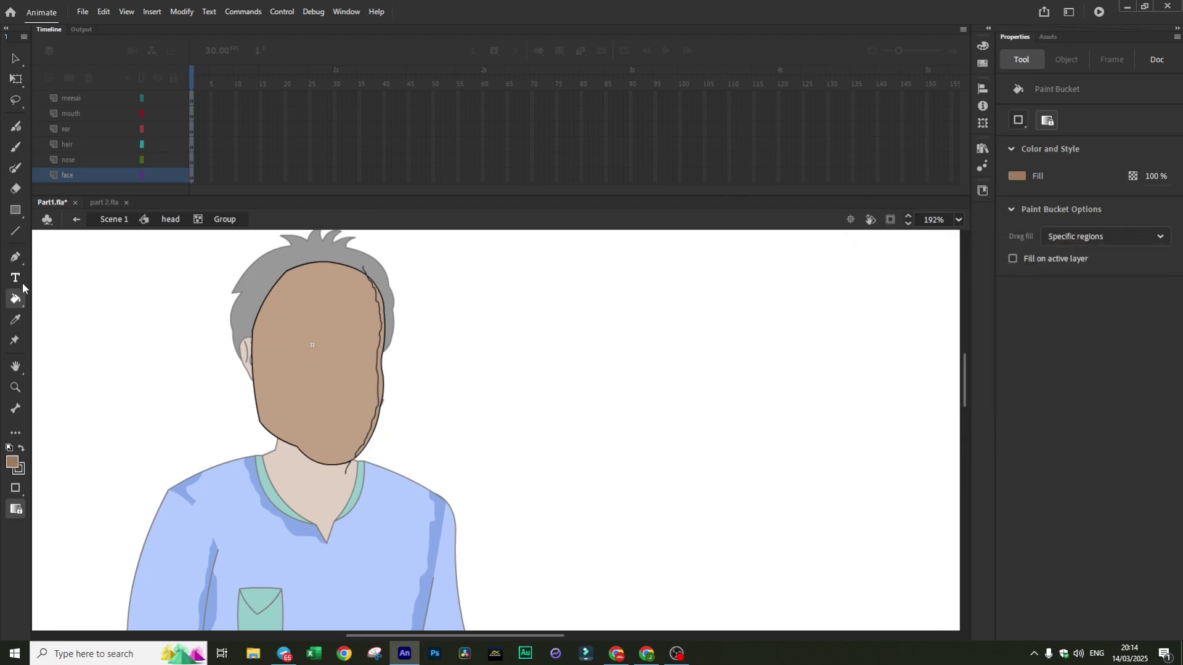
left_click(380, 317)
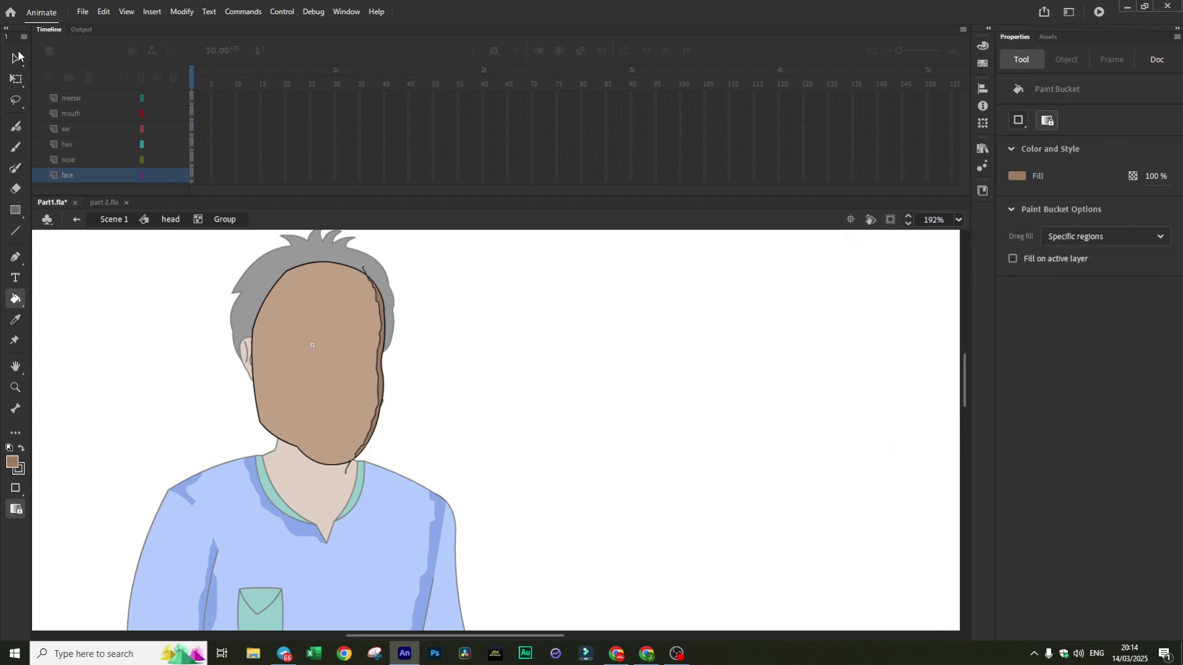
Delete the wavy shading line from the face, leaving only the shaded strip, and return to Scene 1
left_click(15, 58)
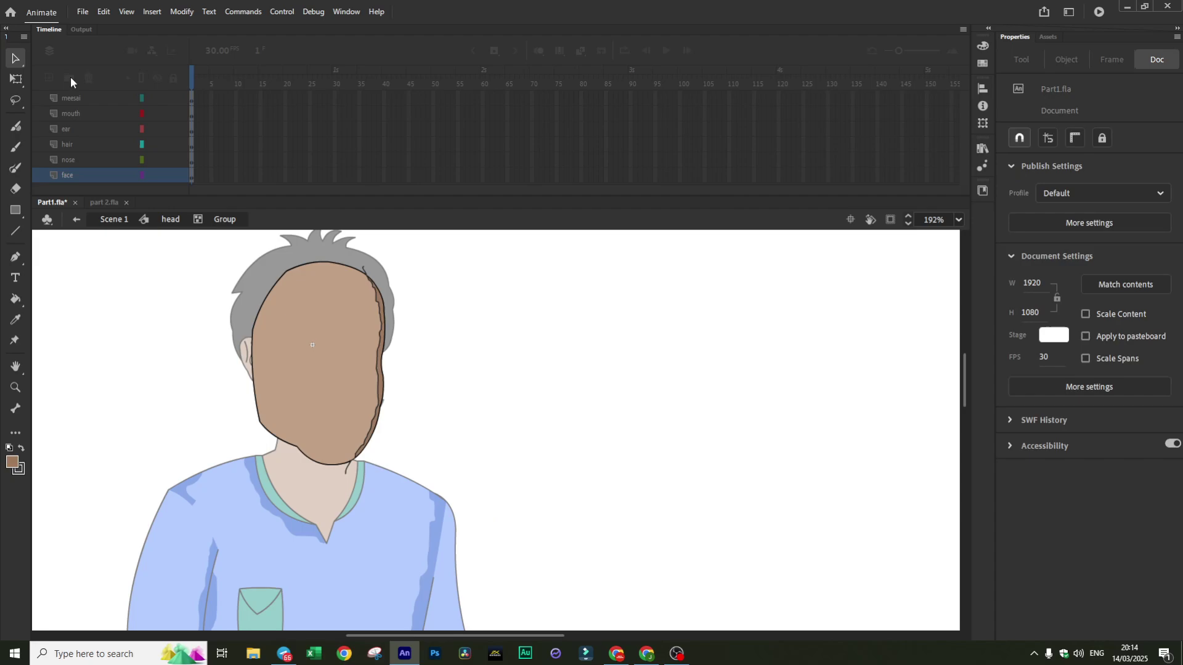
left_click(364, 268)
left_click(484, 277)
double_click(483, 278)
double_click(594, 312)
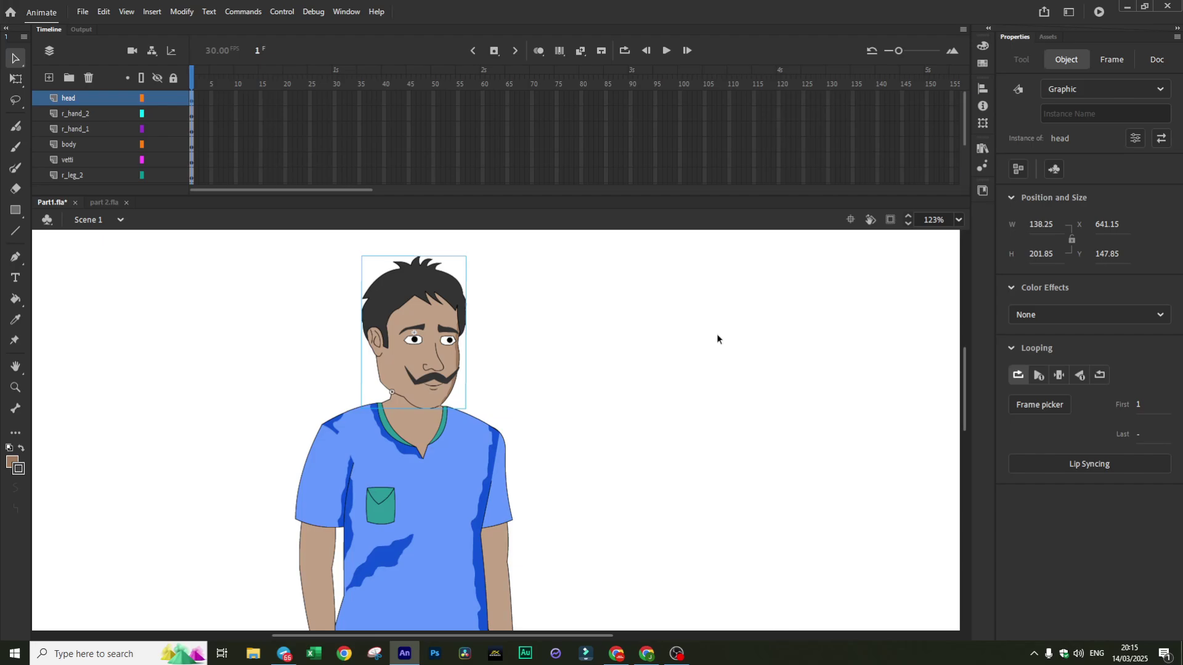
Examine the finished character from head to feet in Scene 1, including the new face shading
scroll(711, 332, "down", 3)
scroll(600, 331, "down", 3)
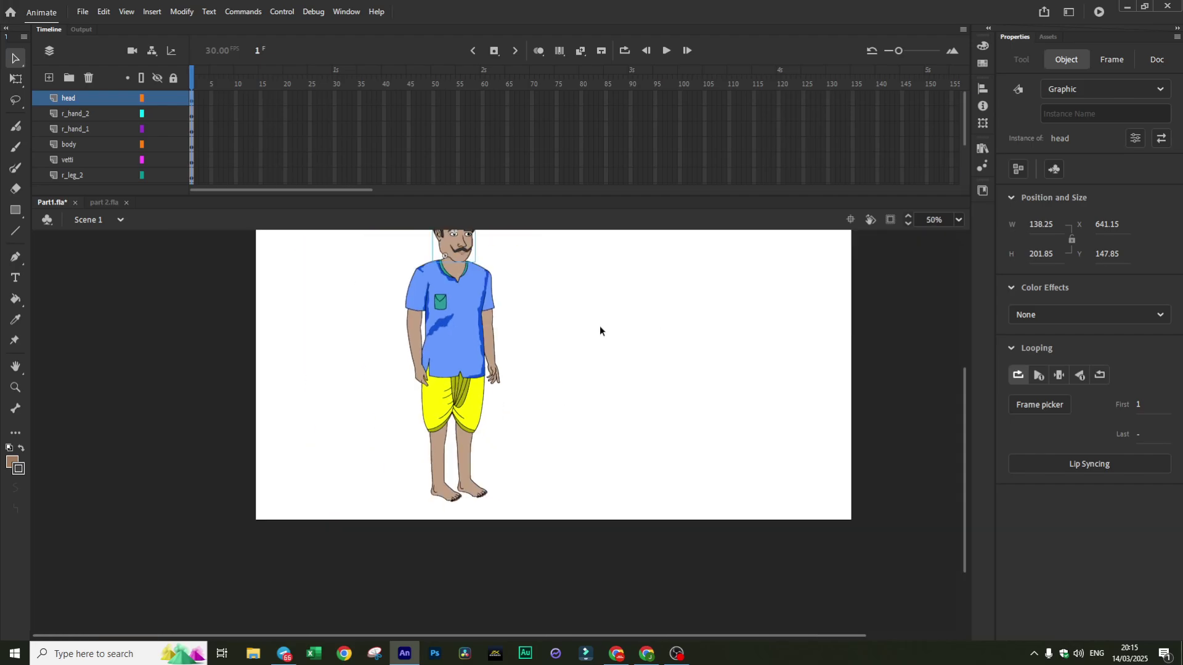
scroll(601, 330, "up", 2)
scroll(601, 331, "up", 2)
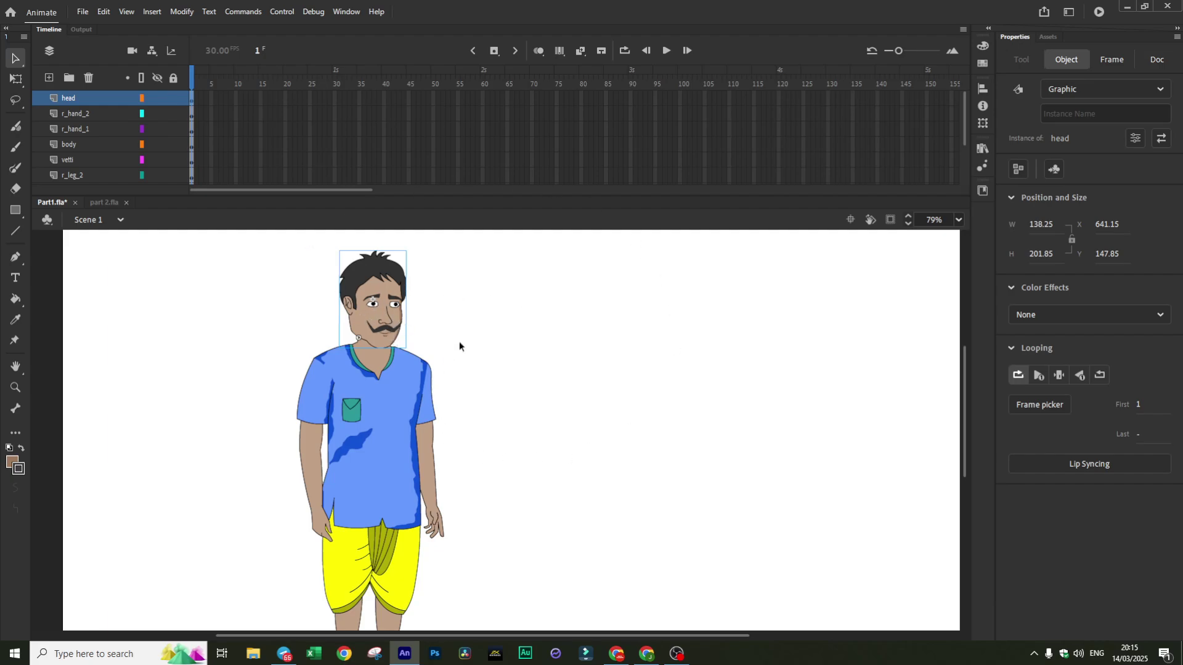
scroll(459, 342, "down", 3)
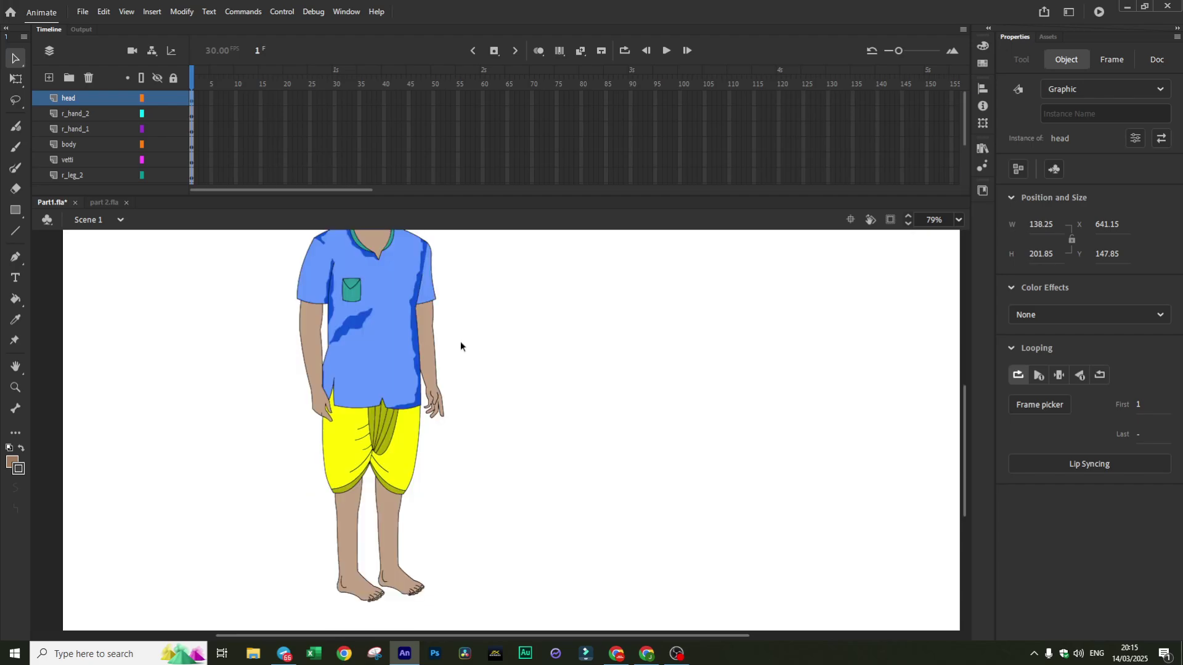
scroll(460, 342, "down", 2)
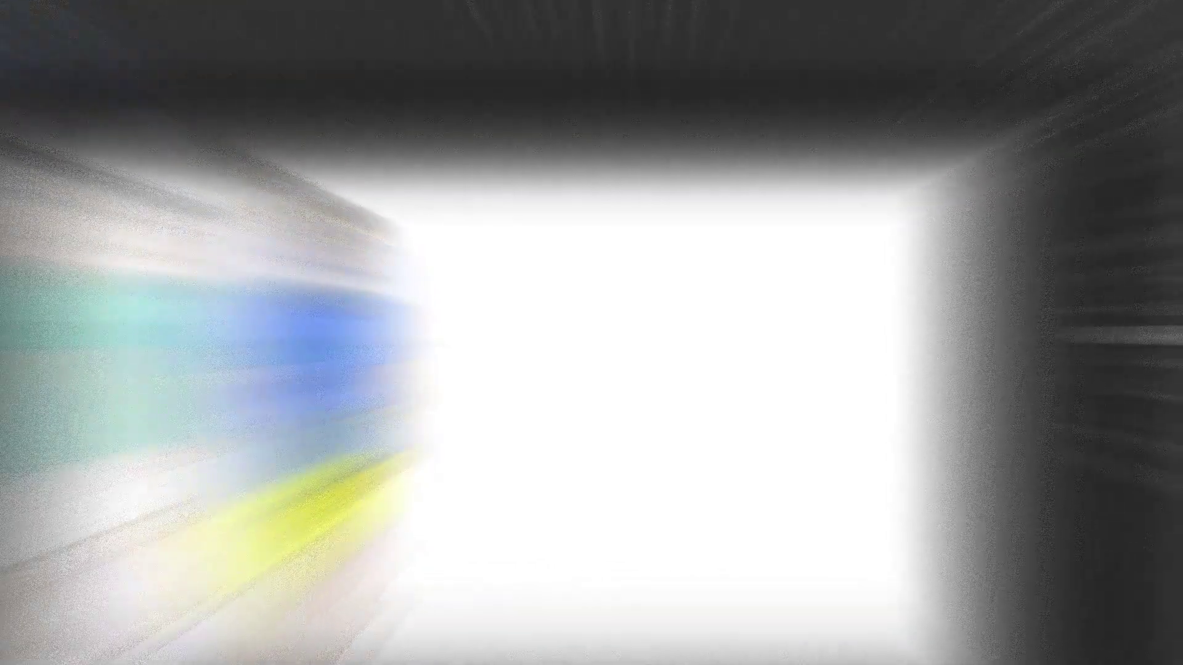